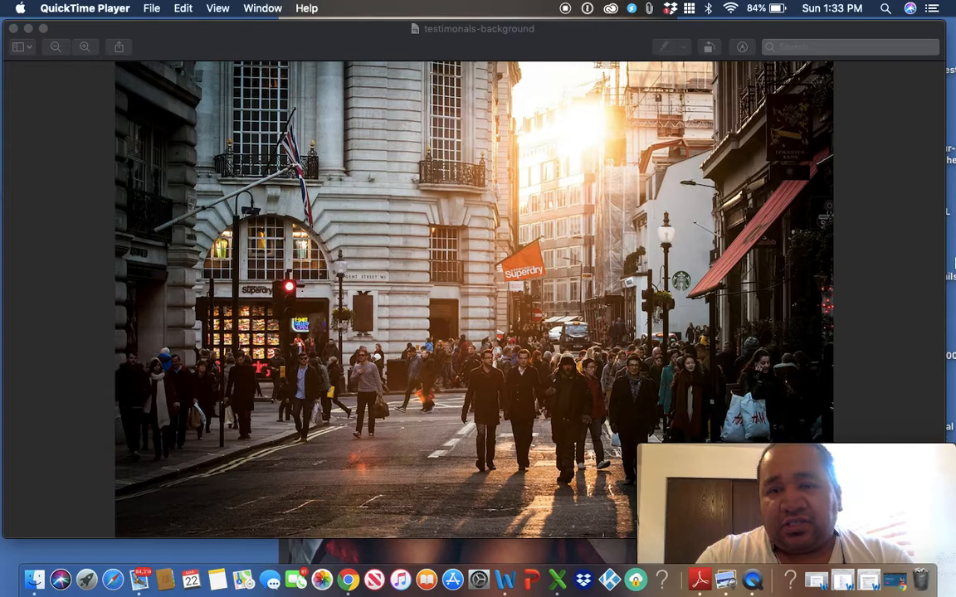
Step: Restore Chrome and search Google for 'wordpress' in a new tab
{"action": "left_click", "coordinate": [875, 581]}
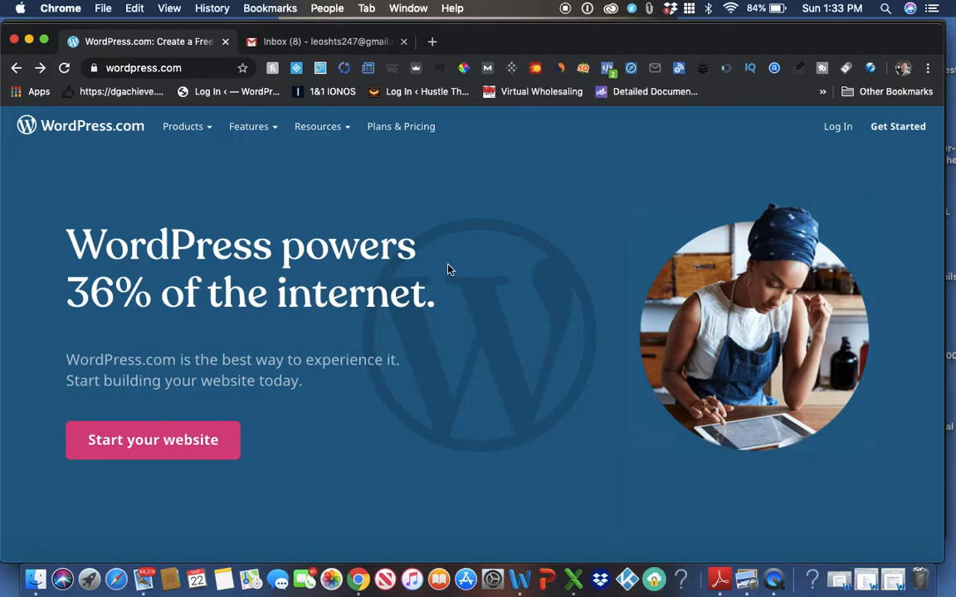
{"action": "left_click", "coordinate": [431, 40]}
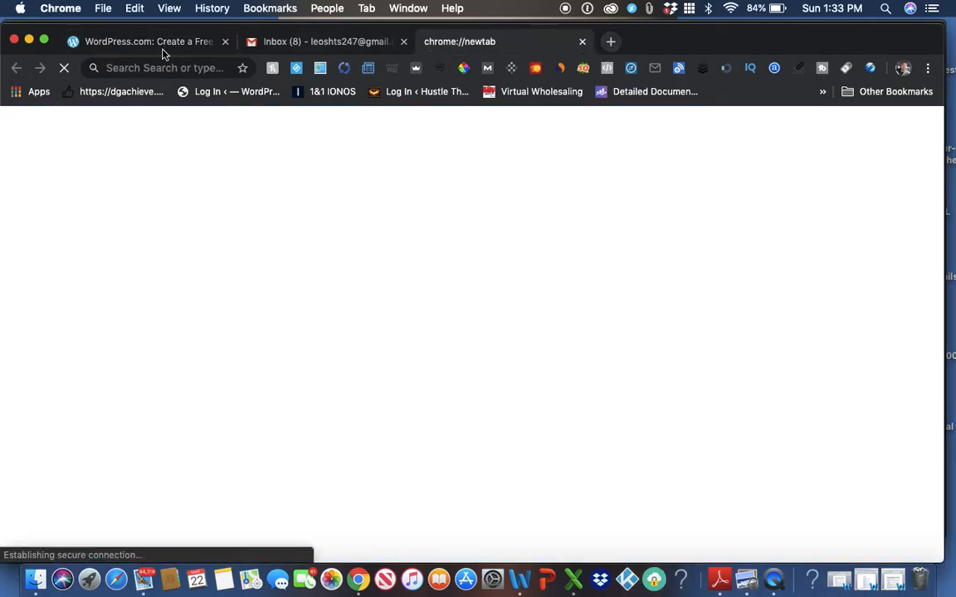
{"action": "left_click", "coordinate": [170, 67]}
{"action": "type", "text": "google.com"}
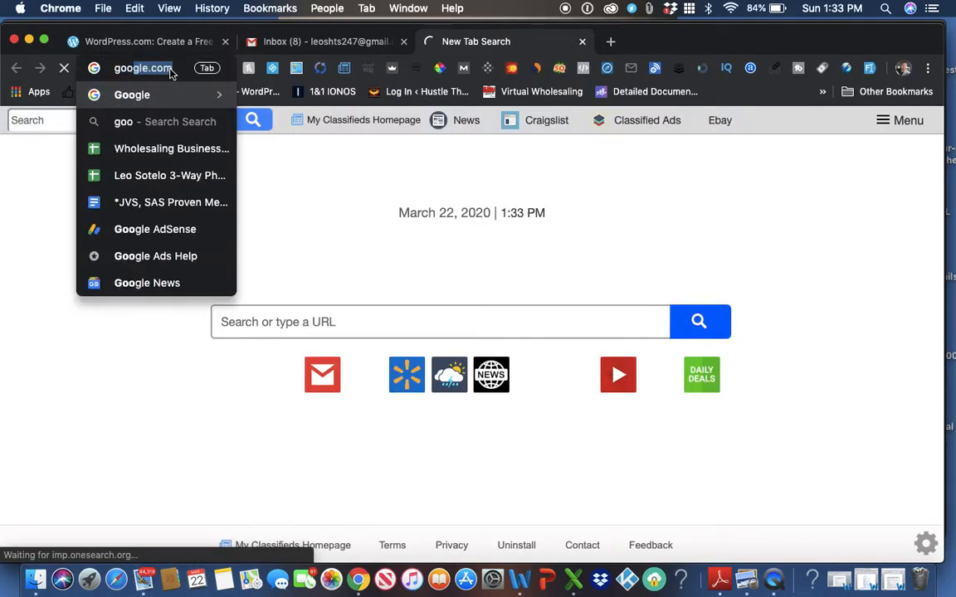
{"action": "key", "text": "Return"}
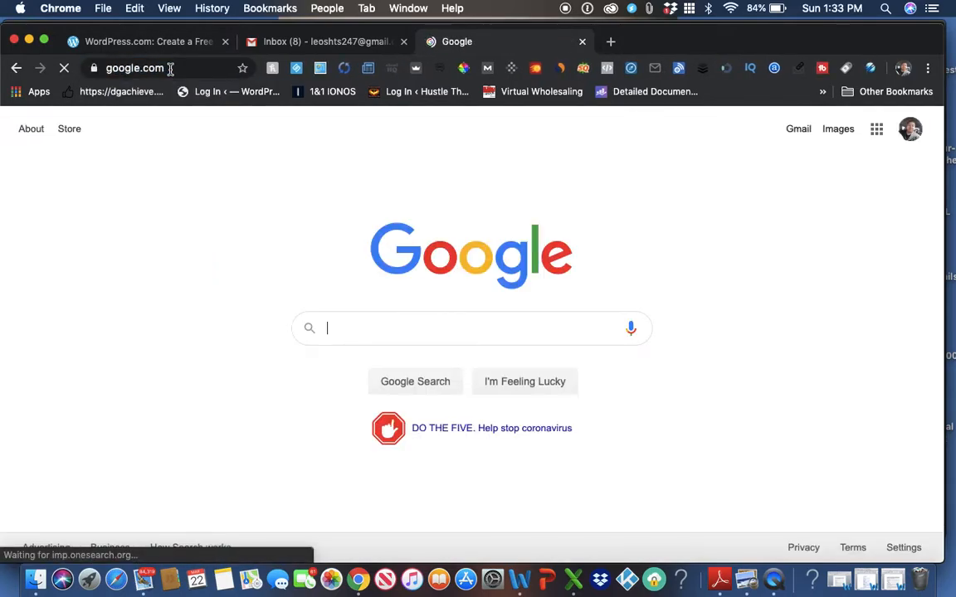
{"action": "type", "text": "wordpress"}
{"action": "key", "text": "Return"}
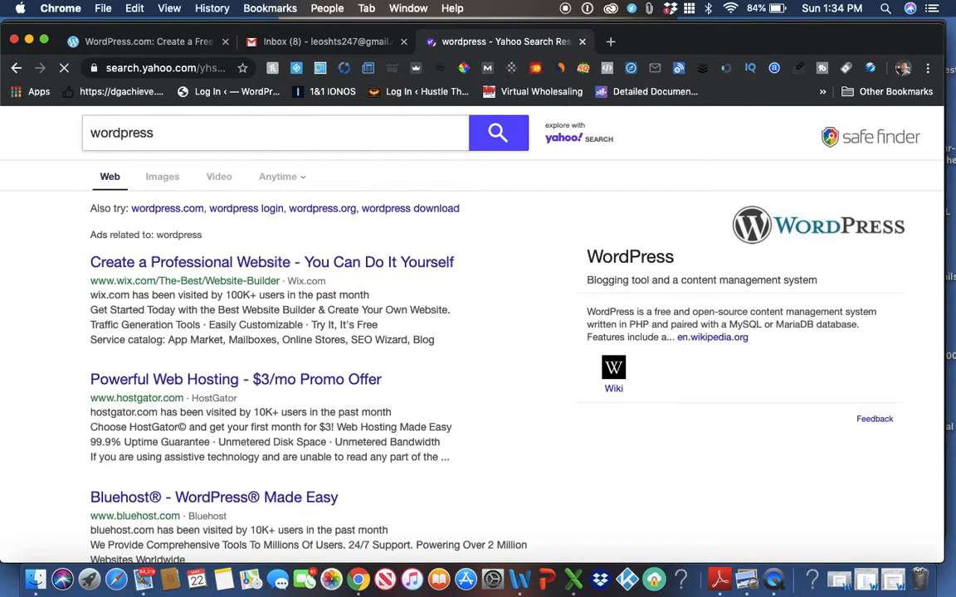
Step: Skim the 'wordpress' results, then close that tab and return to WordPress.com
{"action": "scroll", "coordinate": [239, 325], "scroll_direction": "down", "scroll_amount": 1}
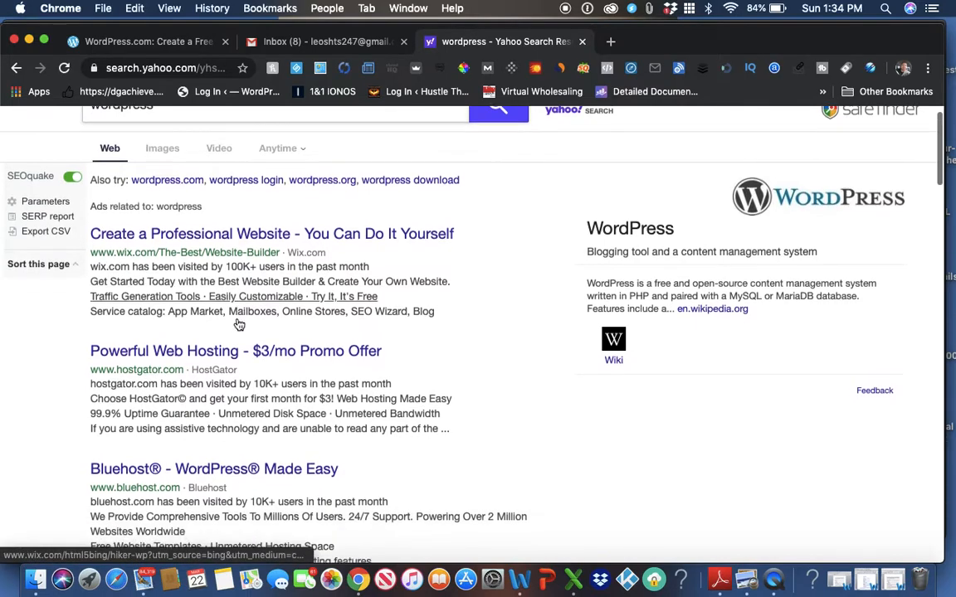
{"action": "scroll", "coordinate": [239, 325], "scroll_direction": "down", "scroll_amount": 2}
{"action": "scroll", "coordinate": [239, 325], "scroll_direction": "up", "scroll_amount": 3}
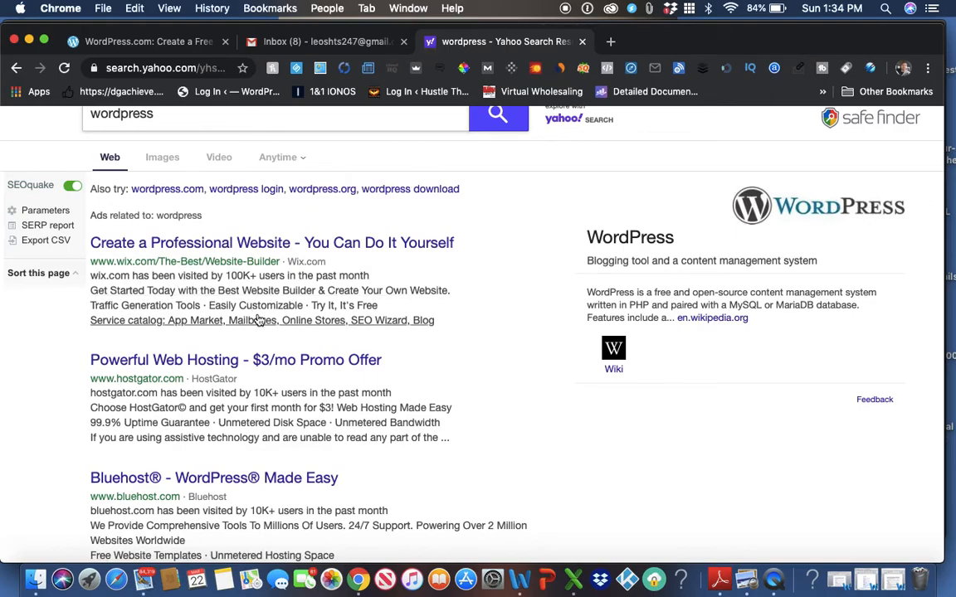
{"action": "scroll", "coordinate": [485, 326], "scroll_direction": "up", "scroll_amount": 1}
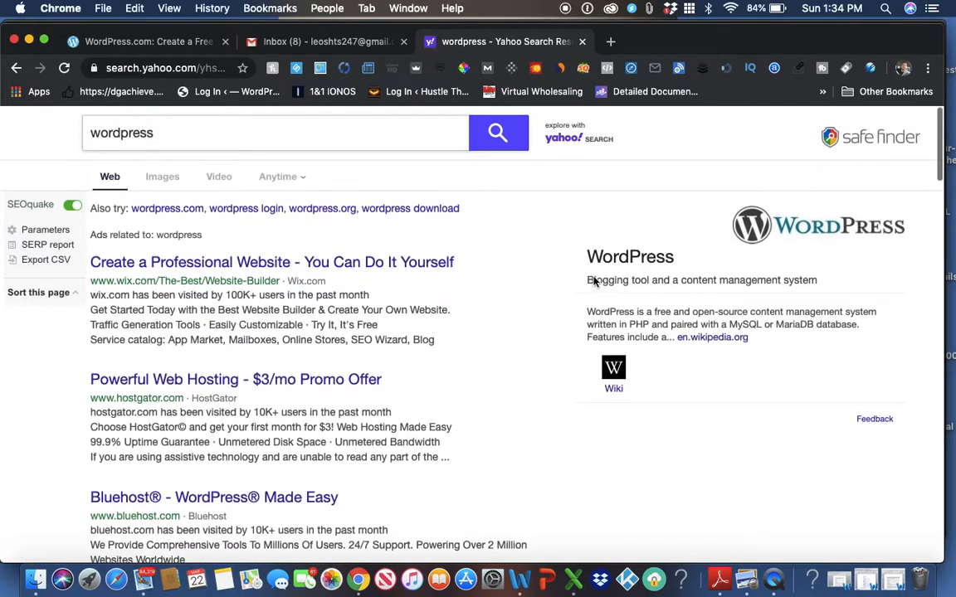
{"action": "left_click", "coordinate": [583, 41]}
{"action": "left_click", "coordinate": [160, 46]}
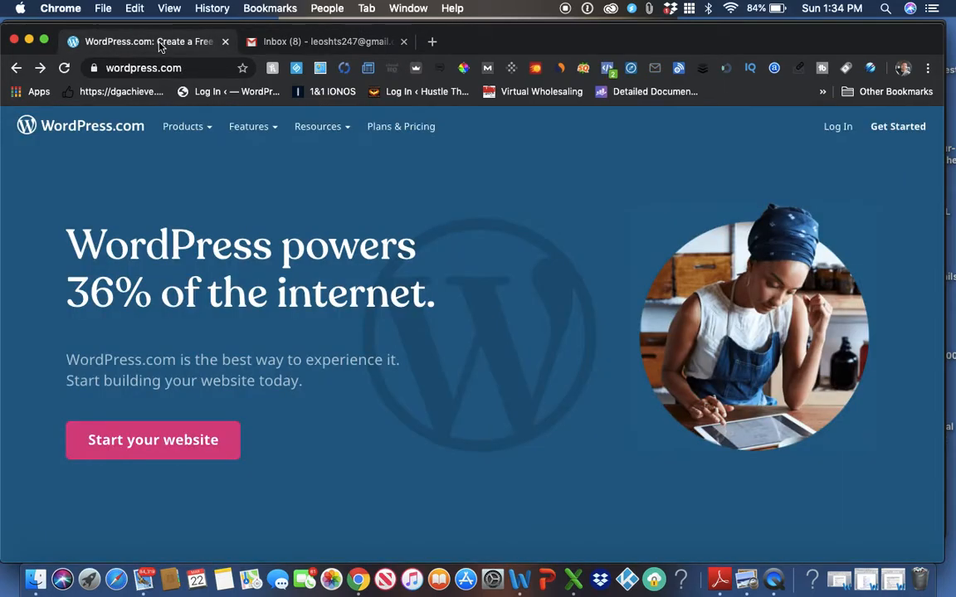
Step: Start sign-up and replace the e-mail field with the account's e-mail address
{"action": "left_click", "coordinate": [890, 130]}
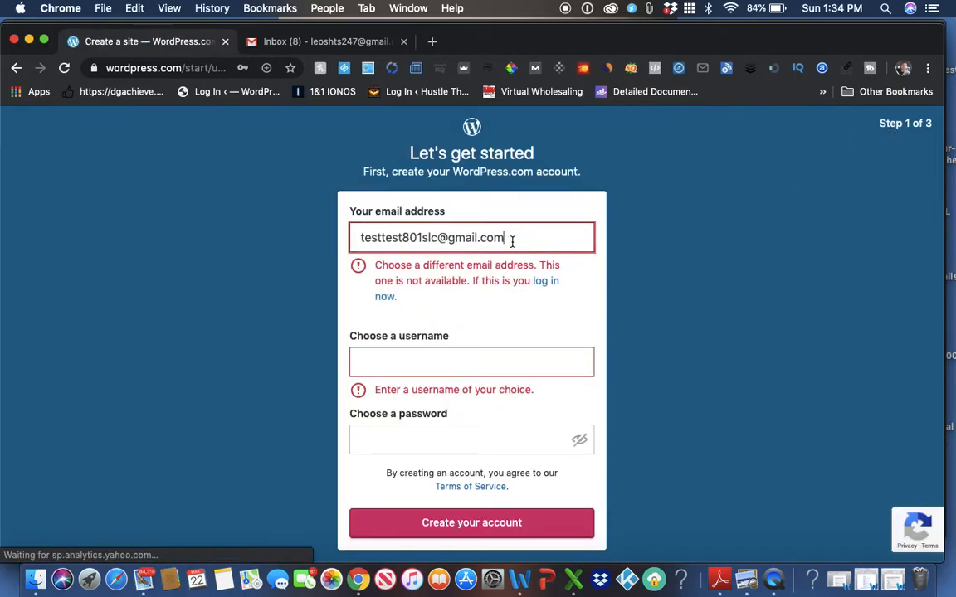
{"action": "left_click_drag", "start_coordinate": [511, 241], "coordinate": [362, 240]}
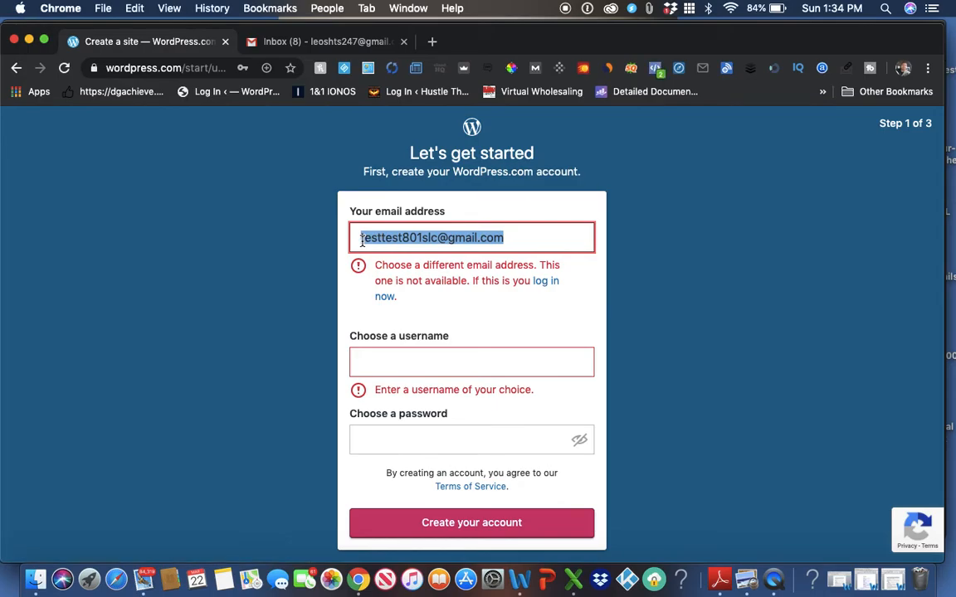
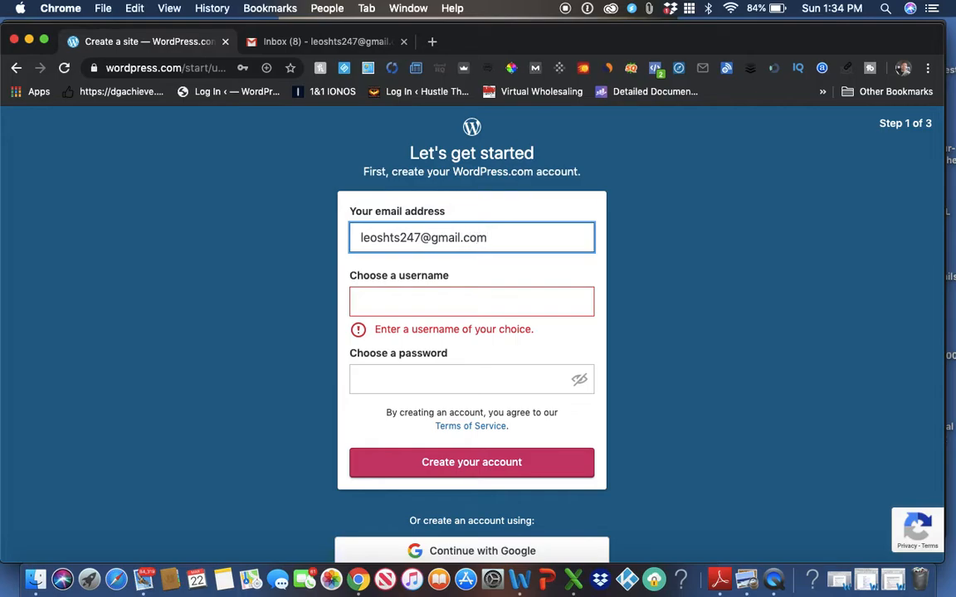
Step: Enter a username and type the account password
{"action": "left_click", "coordinate": [371, 297]}
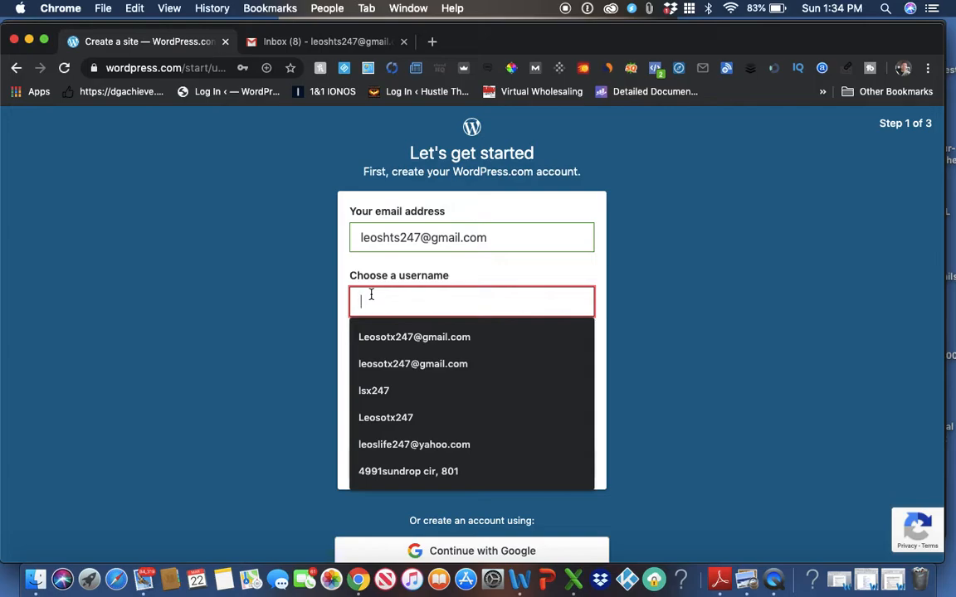
{"action": "type", "text": "go"}
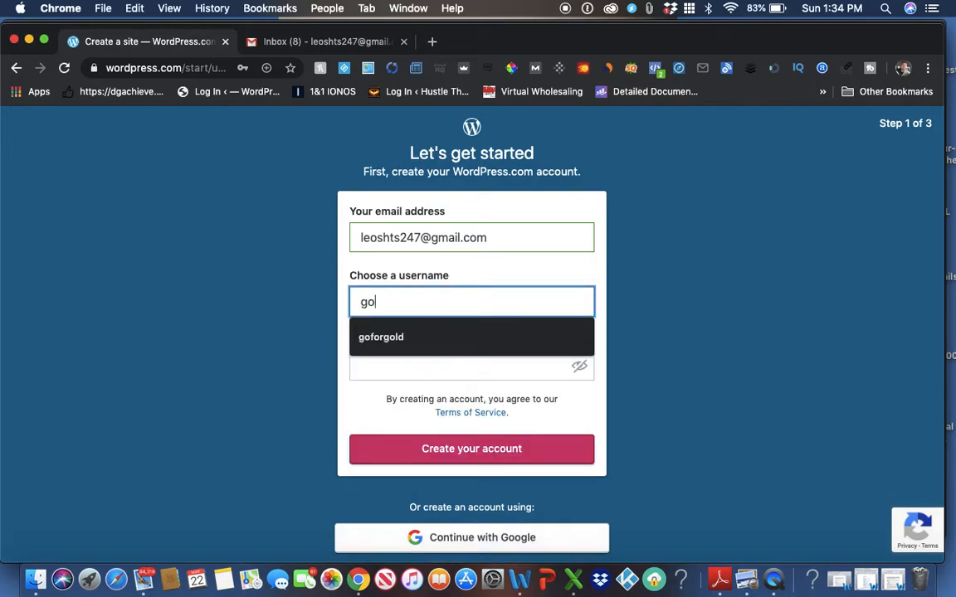
{"action": "type", "text": "fori"}
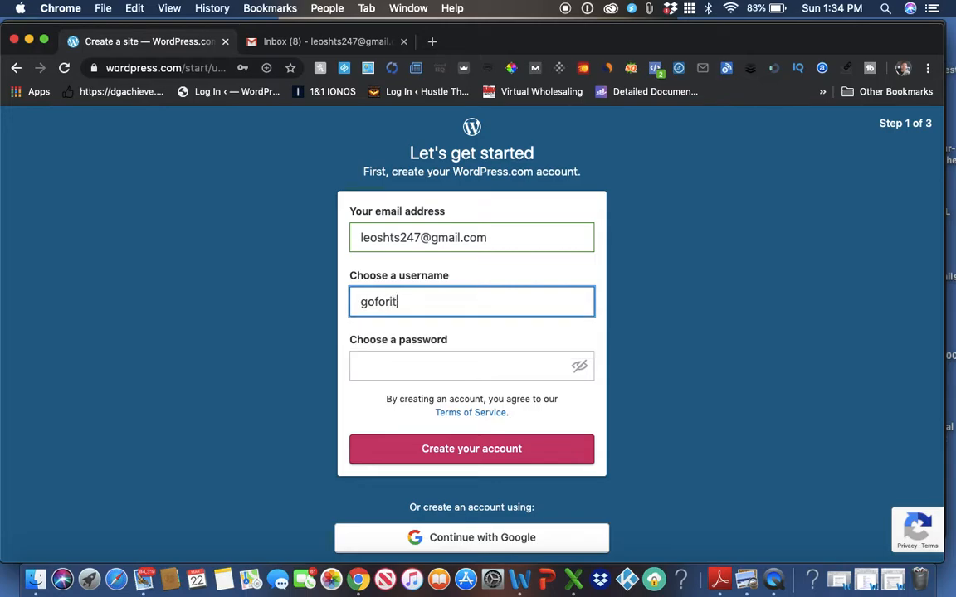
{"action": "type", "text": "t"}
{"action": "left_click", "coordinate": [377, 365]}
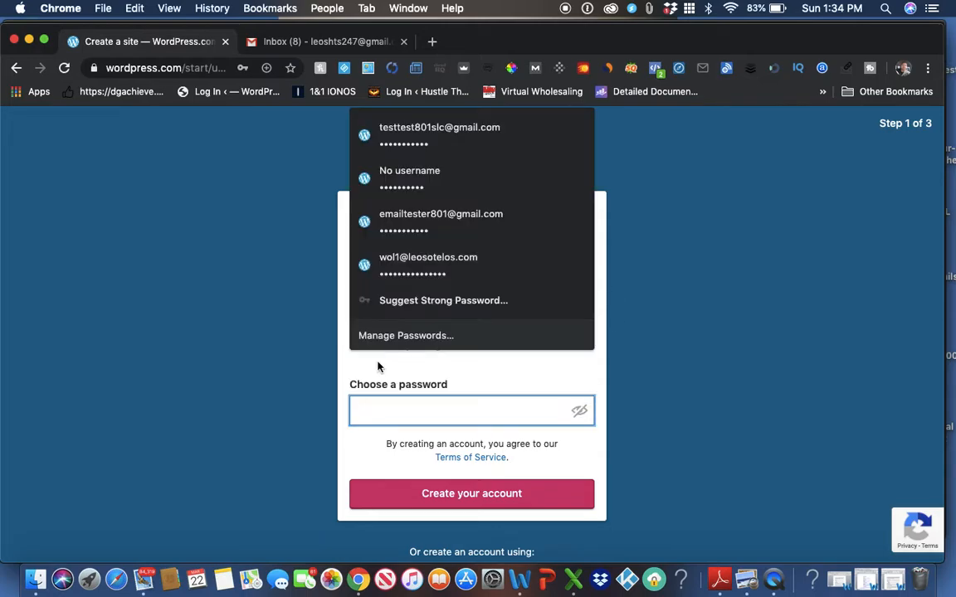
{"action": "type", "text": "••••••••••"}
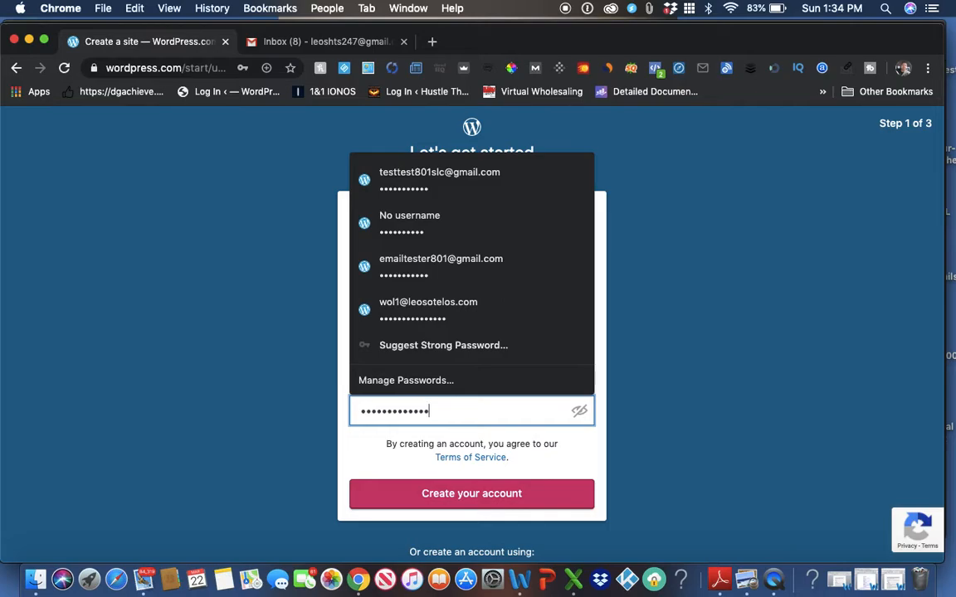
Step: Try alternative usernames after the original one is reported as taken
{"action": "left_click", "coordinate": [448, 494]}
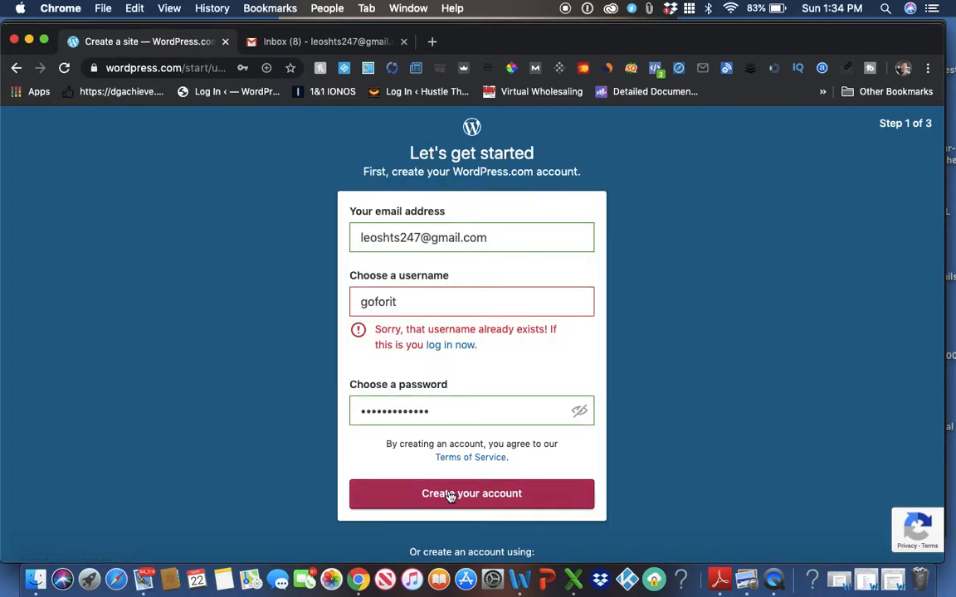
{"action": "left_click", "coordinate": [401, 302]}
{"action": "type", "text": "$"}
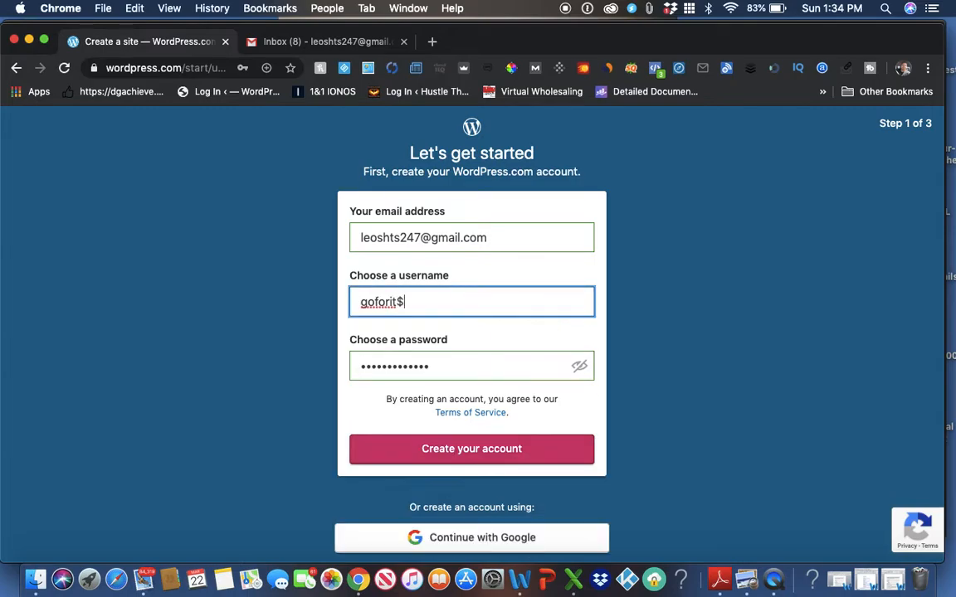
{"action": "left_click", "coordinate": [464, 447]}
{"action": "left_click", "coordinate": [399, 302]}
{"action": "key", "text": "BackSpace"}
{"action": "key", "text": "BackSpace"}
{"action": "key", "text": "BackSpace"}
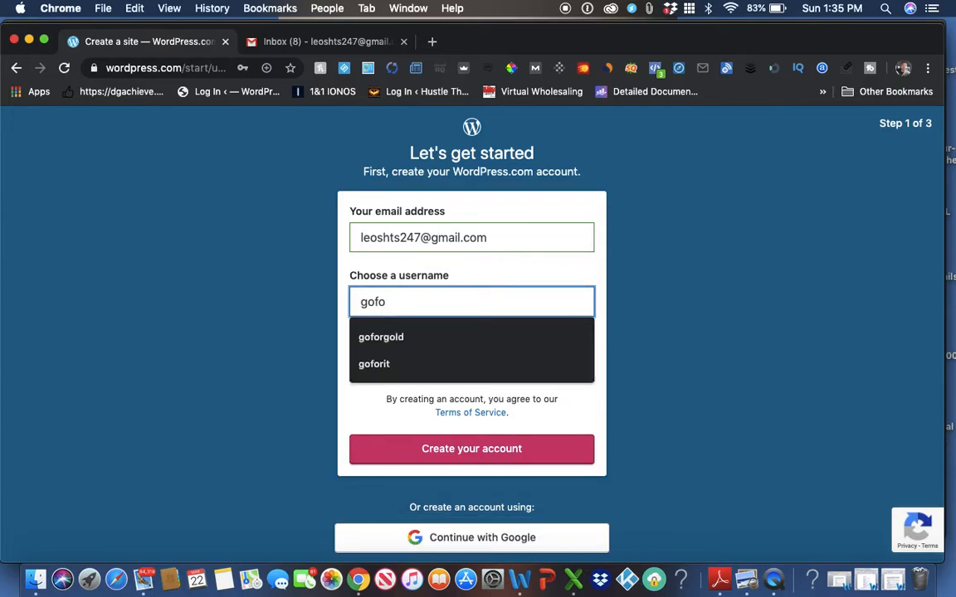
{"action": "key", "text": "BackSpace"}
{"action": "key", "text": "BackSpace"}
{"action": "type", "text": "keep"}
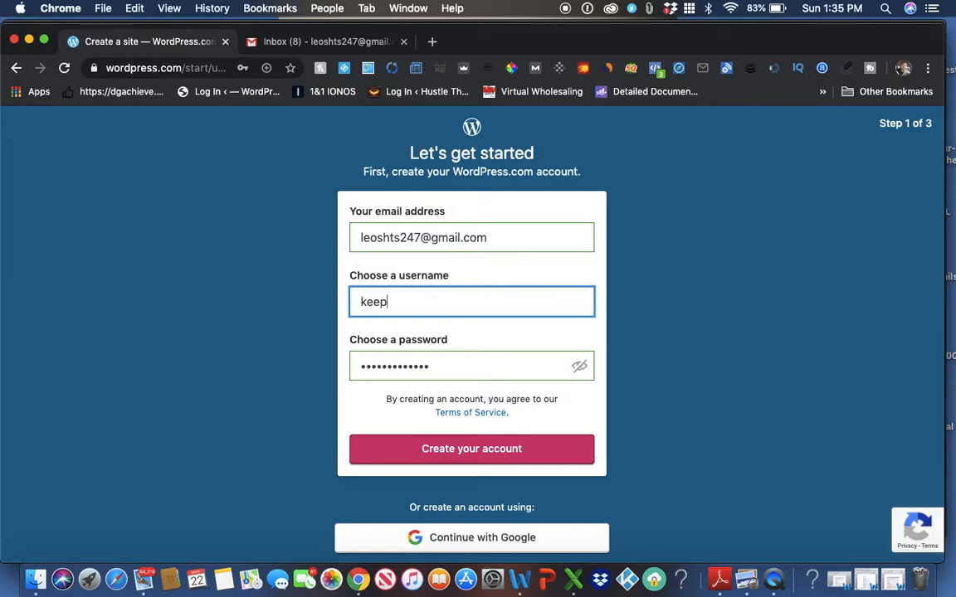
{"action": "type", "text": " u up"}
{"action": "left_click", "coordinate": [452, 445]}
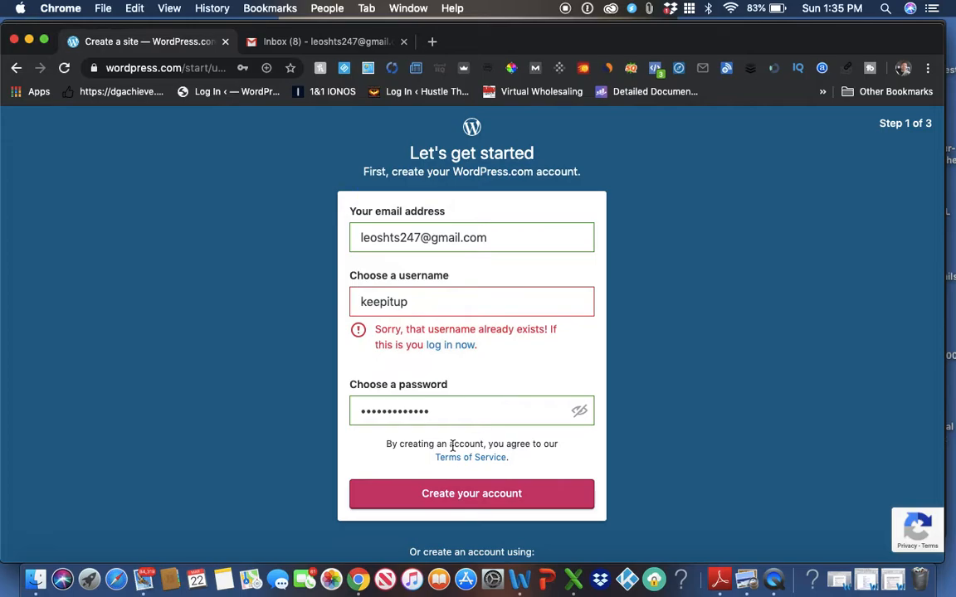
Step: Replace the username with an available one and create the account
{"action": "left_click", "coordinate": [417, 306]}
{"action": "key", "text": "BackSpace"}
{"action": "key", "text": "BackSpace"}
{"action": "key", "text": "BackSpace"}
{"action": "key", "text": "BackSpace"}
{"action": "key", "text": "BackSpace"}
{"action": "key", "text": "BackSpace"}
{"action": "key", "text": "BackSpace"}
{"action": "key", "text": "BackSpace"}
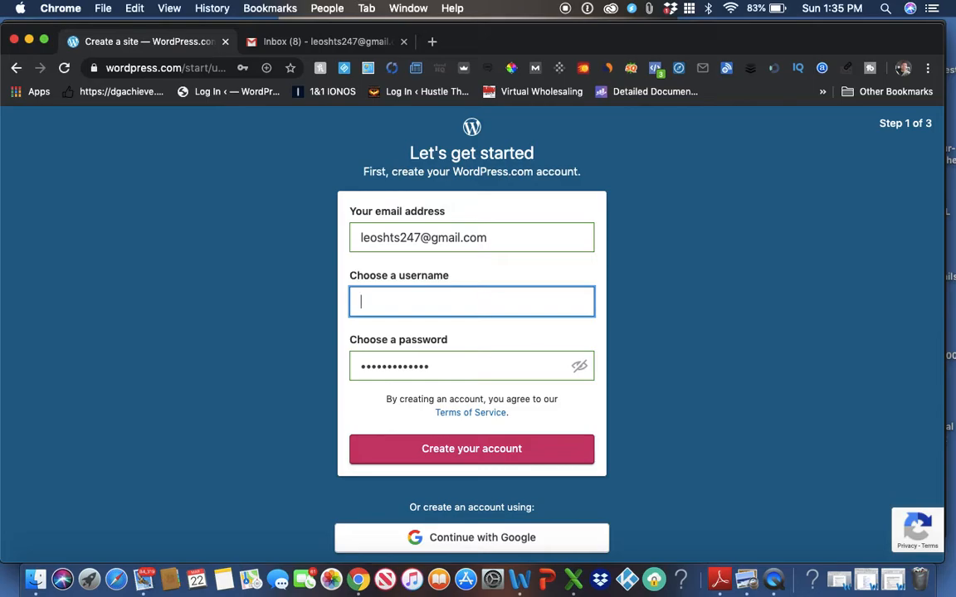
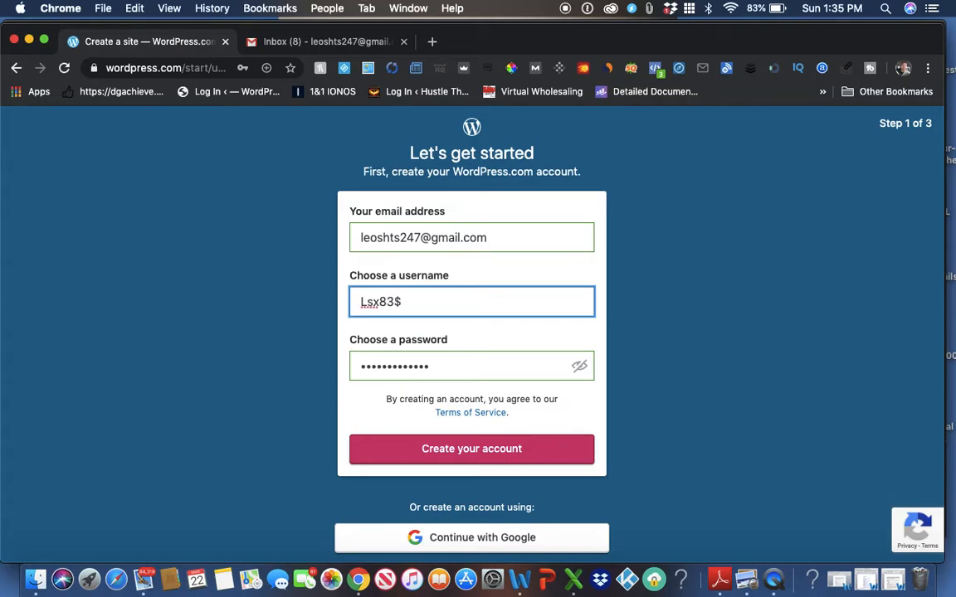
{"action": "left_click", "coordinate": [472, 448]}
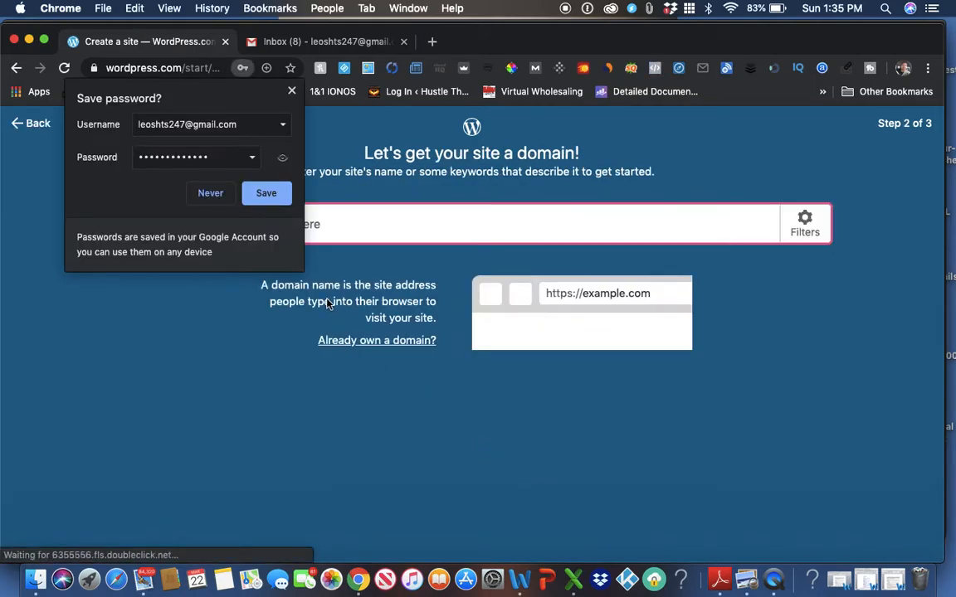
Step: Save the password, search domains for 'lenny', and select the free shoplenny.com
{"action": "left_click", "coordinate": [267, 197]}
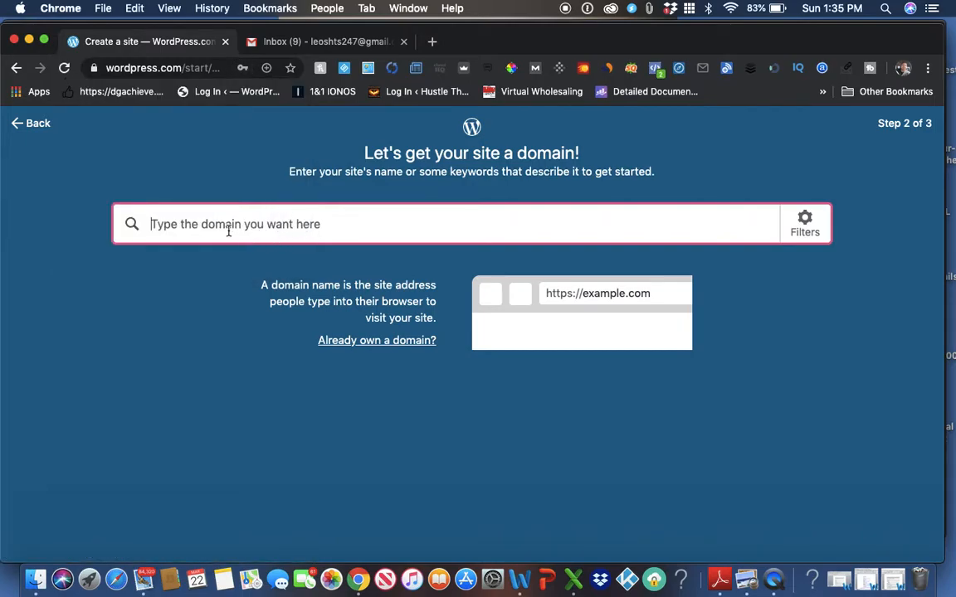
{"action": "type", "text": "lenny"}
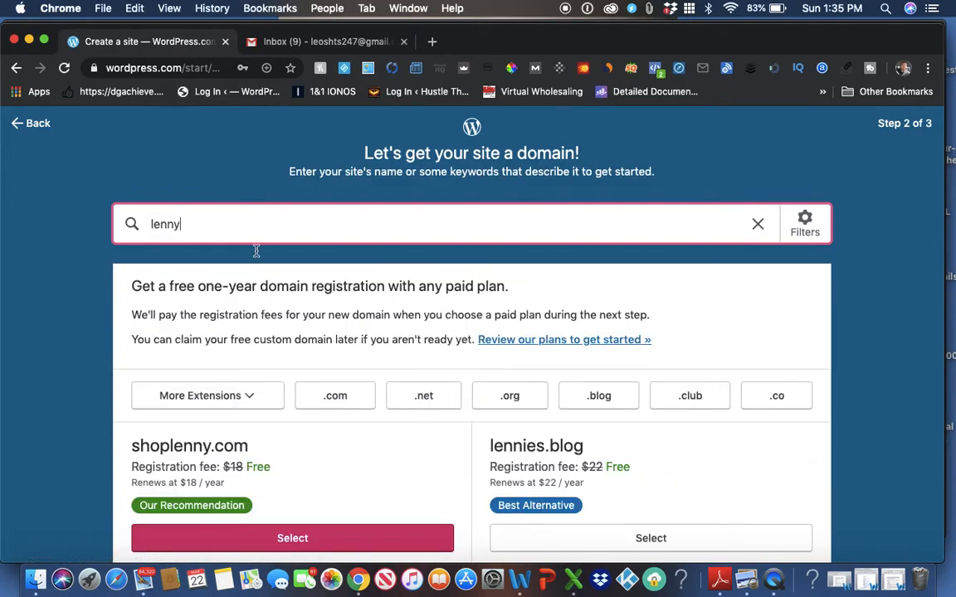
{"action": "scroll", "coordinate": [320, 348], "scroll_direction": "down", "scroll_amount": 1}
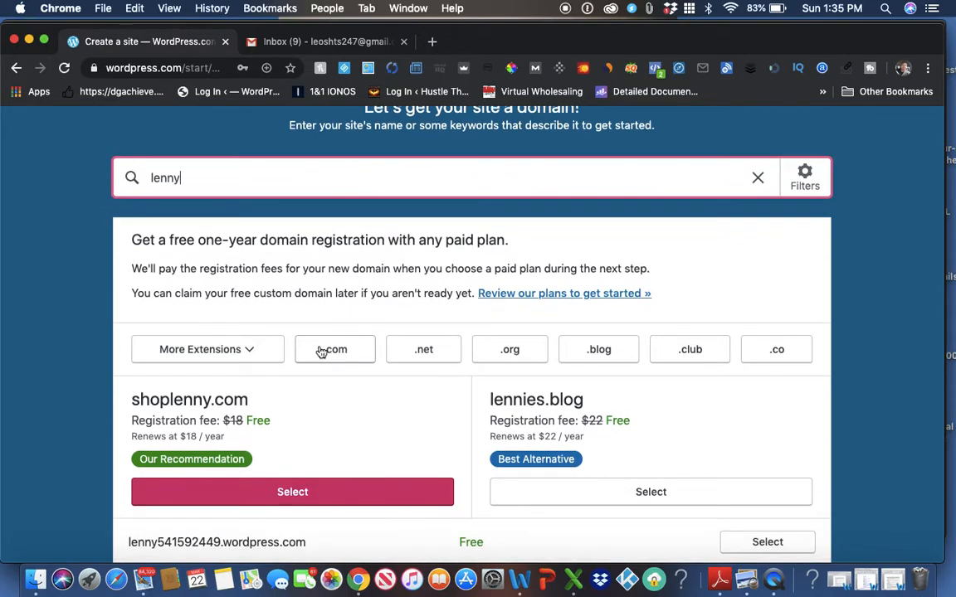
{"action": "scroll", "coordinate": [321, 352], "scroll_direction": "down", "scroll_amount": 1}
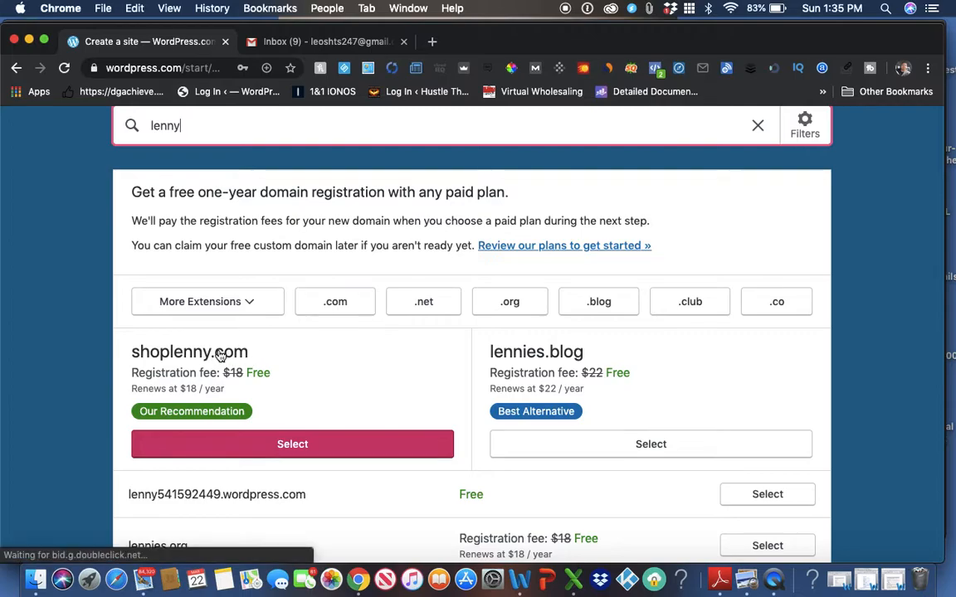
{"action": "scroll", "coordinate": [296, 360], "scroll_direction": "down", "scroll_amount": 1}
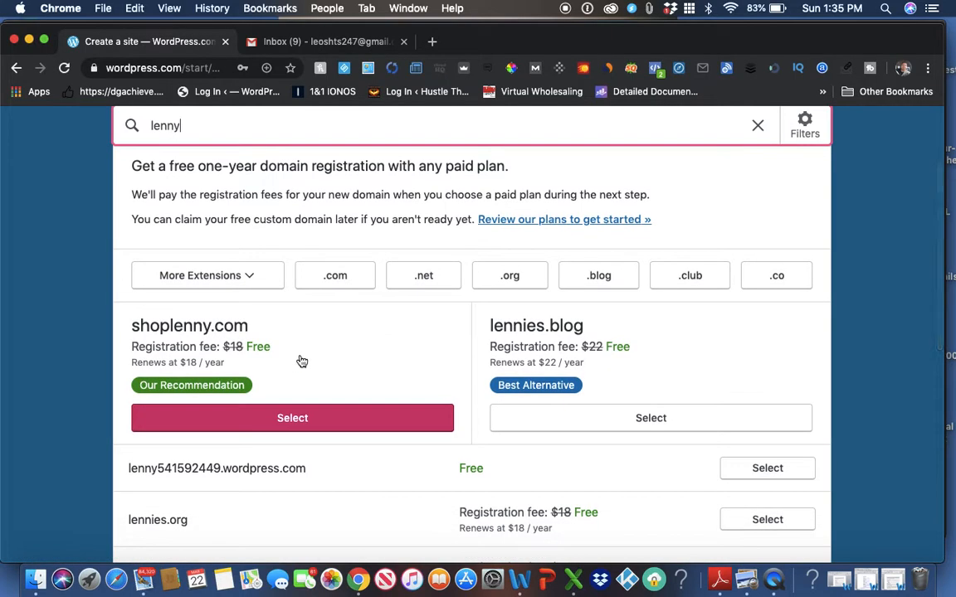
{"action": "left_click", "coordinate": [302, 418]}
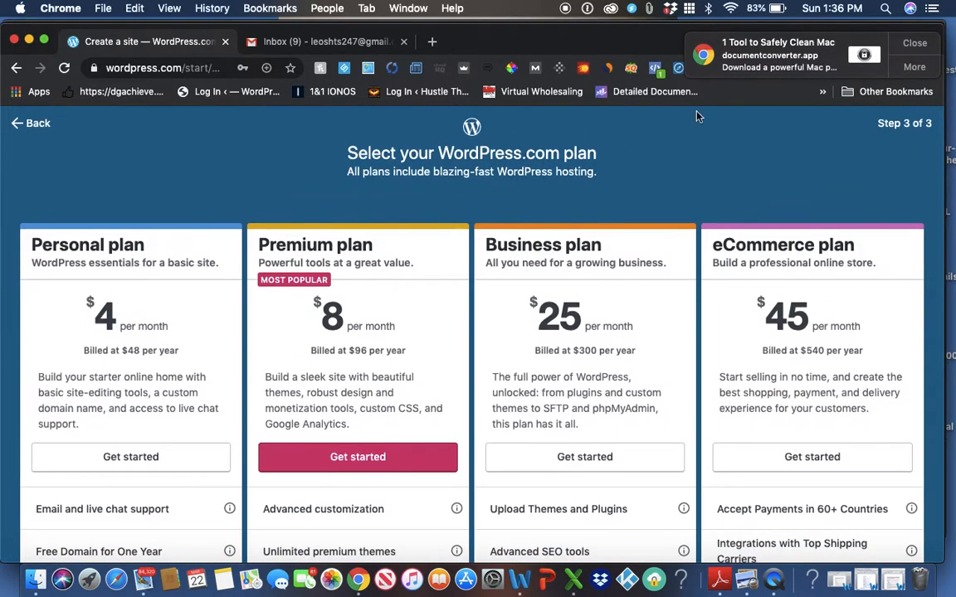
Step: Dismiss the Chrome notification, browse the four paid plans, and go back to domains
{"action": "left_click", "coordinate": [915, 53]}
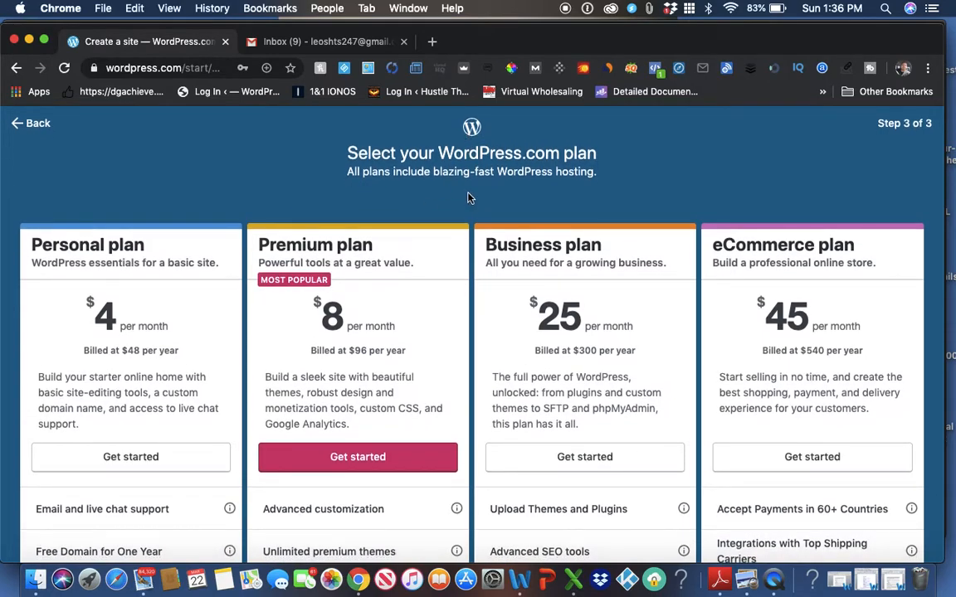
{"action": "scroll", "coordinate": [470, 197], "scroll_direction": "down", "scroll_amount": 5}
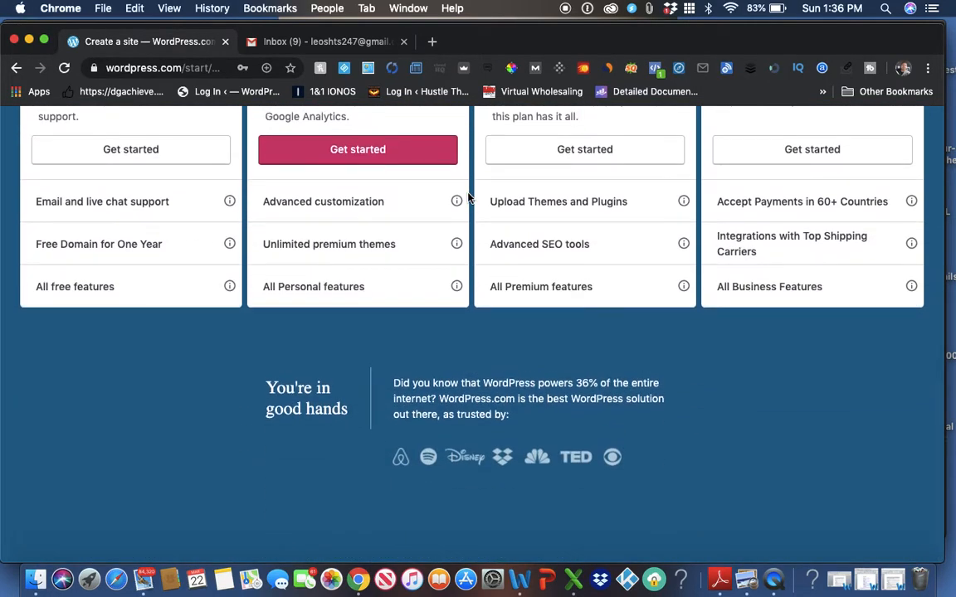
{"action": "scroll", "coordinate": [447, 186], "scroll_direction": "up", "scroll_amount": 5}
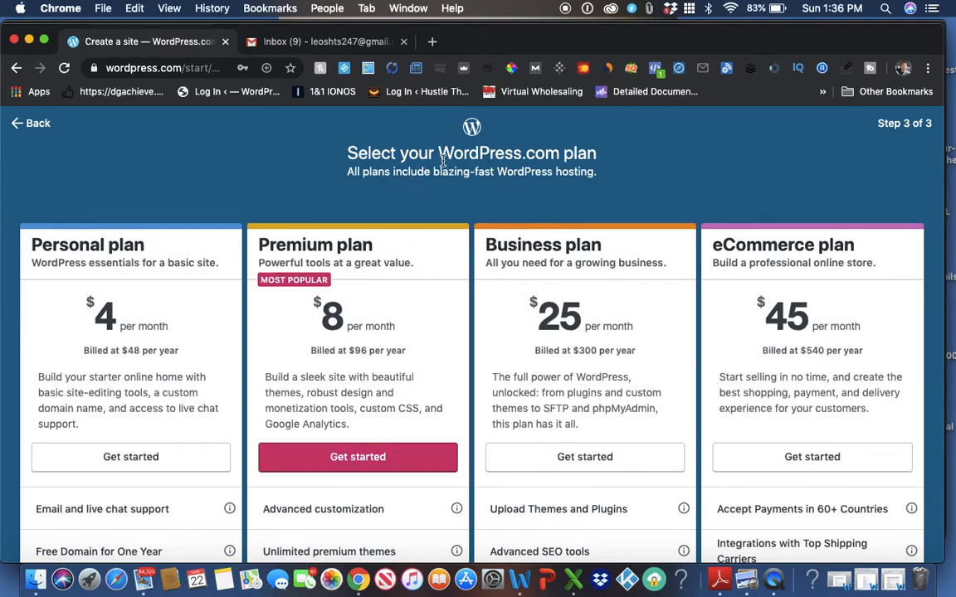
{"action": "scroll", "coordinate": [585, 191], "scroll_direction": "down", "scroll_amount": 1}
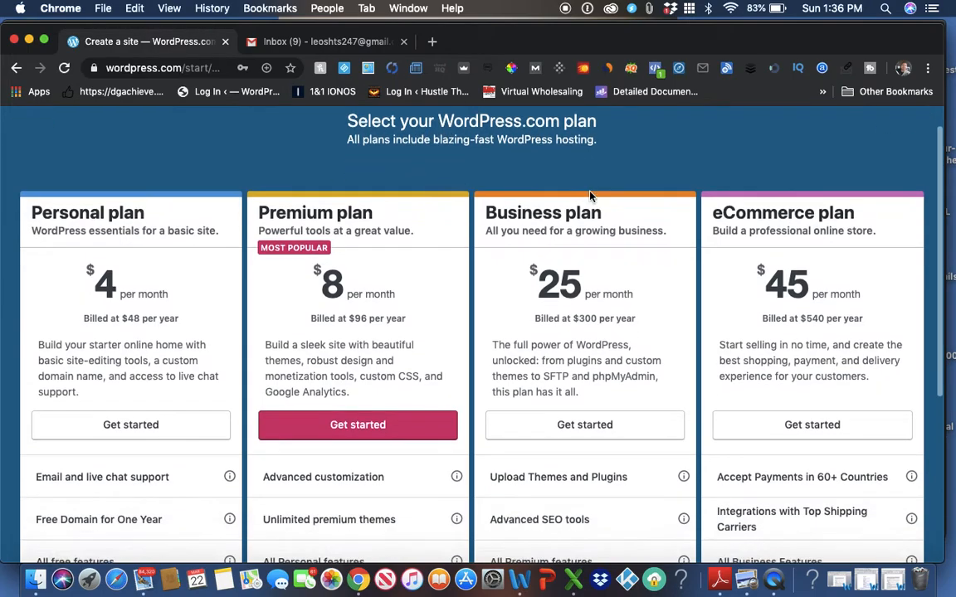
{"action": "scroll", "coordinate": [589, 195], "scroll_direction": "down", "scroll_amount": 5}
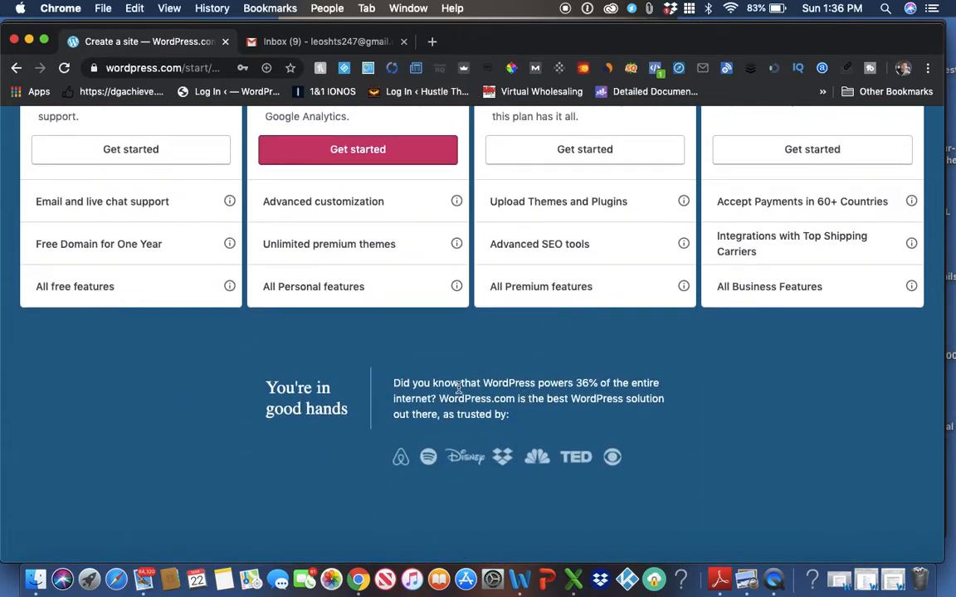
{"action": "scroll", "coordinate": [458, 386], "scroll_direction": "up", "scroll_amount": 5}
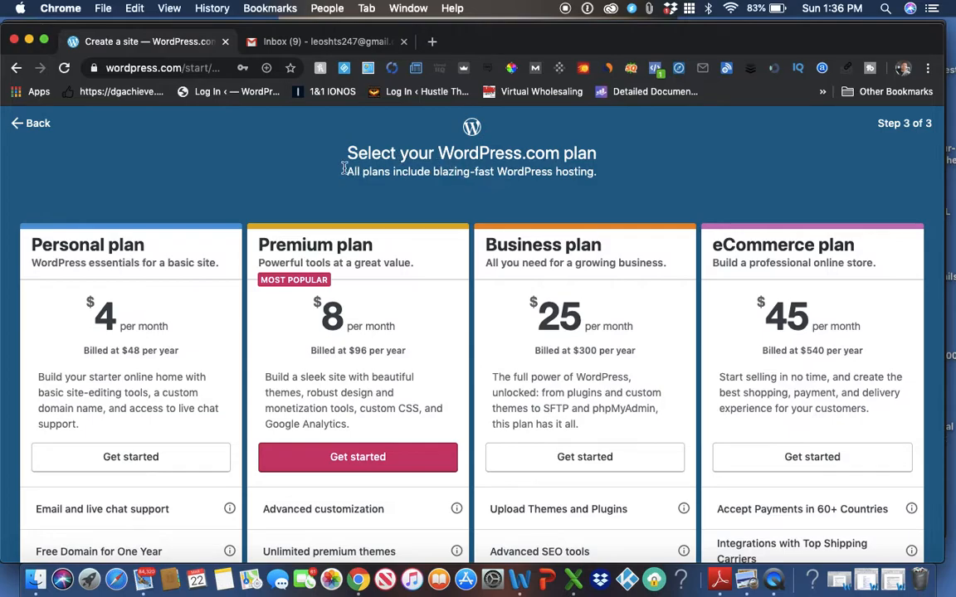
{"action": "left_click", "coordinate": [32, 125]}
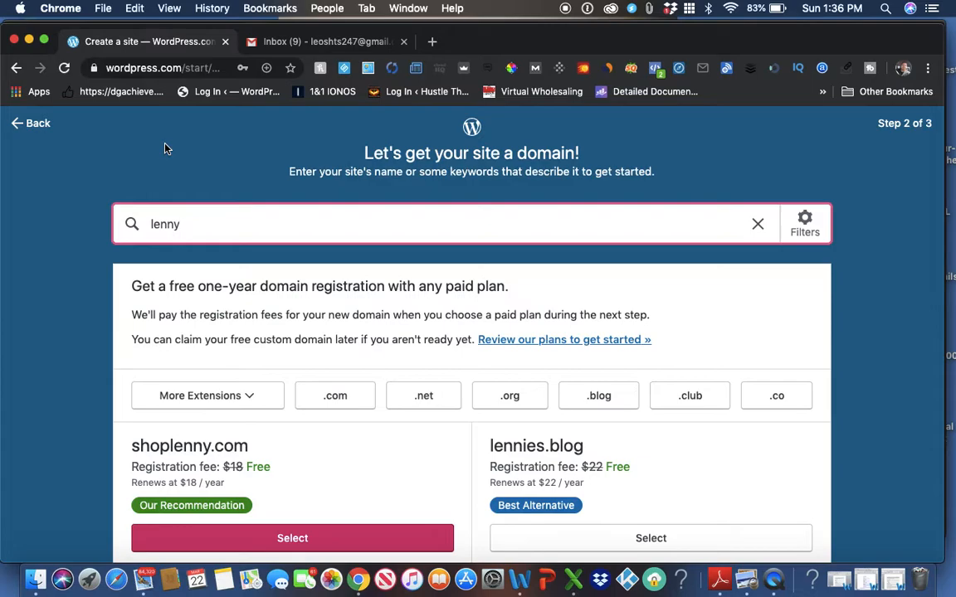
Step: Select lennies.blog, back out of the plans page, and trim the search to 'le'
{"action": "scroll", "coordinate": [511, 366], "scroll_direction": "down", "scroll_amount": 1}
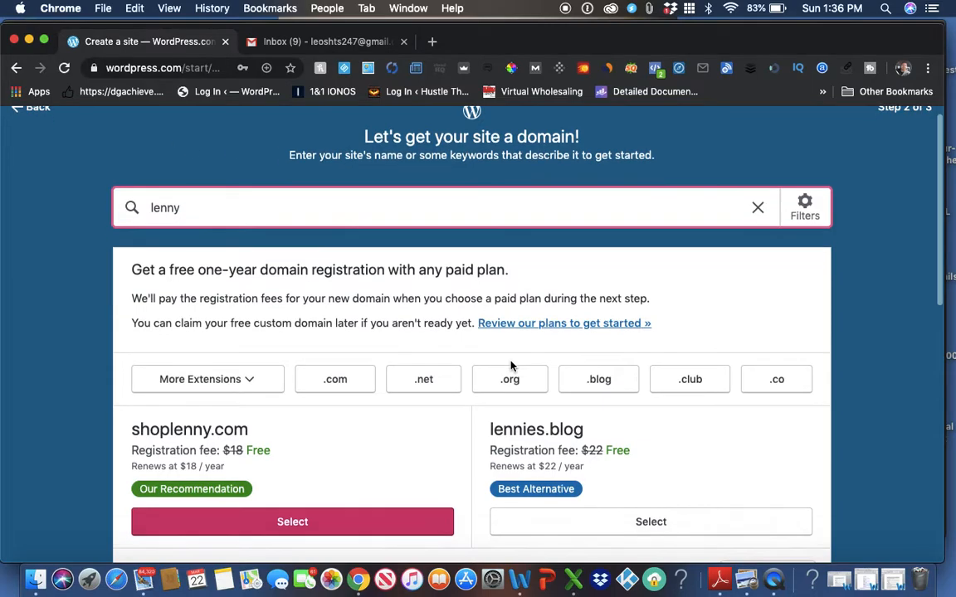
{"action": "scroll", "coordinate": [511, 366], "scroll_direction": "down", "scroll_amount": 2}
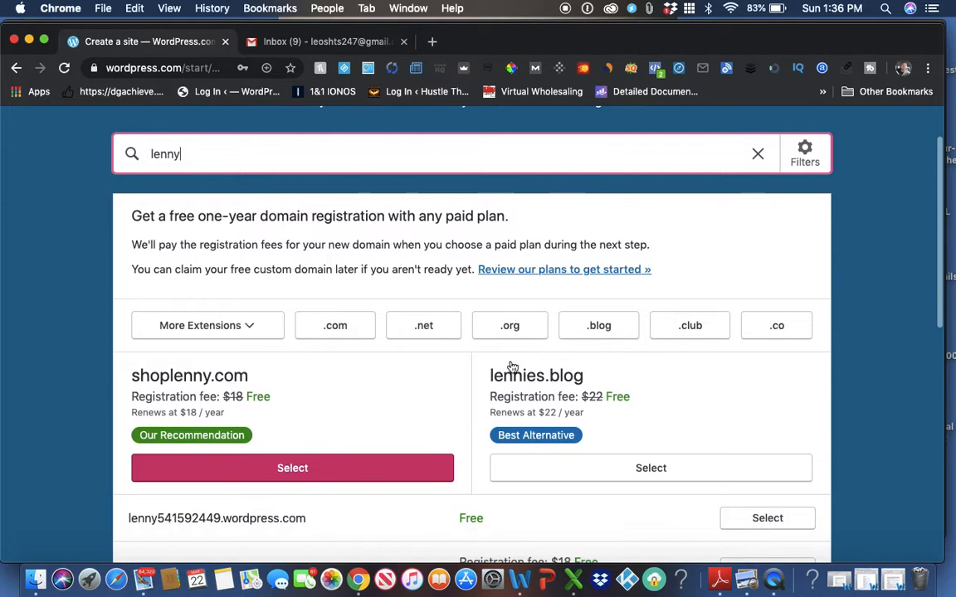
{"action": "left_click", "coordinate": [608, 475]}
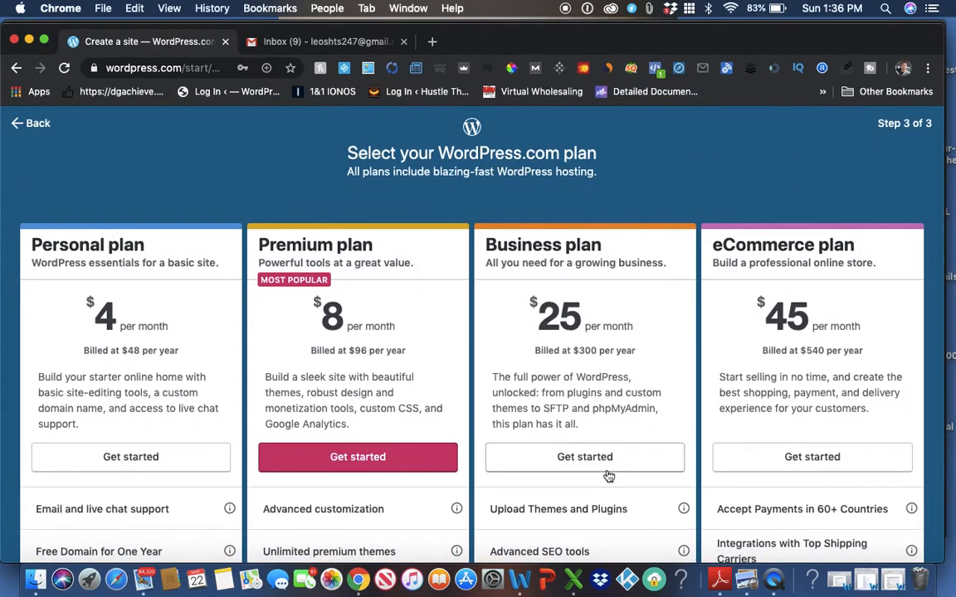
{"action": "scroll", "coordinate": [608, 474], "scroll_direction": "down", "scroll_amount": 5}
{"action": "scroll", "coordinate": [608, 473], "scroll_direction": "up", "scroll_amount": 5}
{"action": "left_click", "coordinate": [33, 121]}
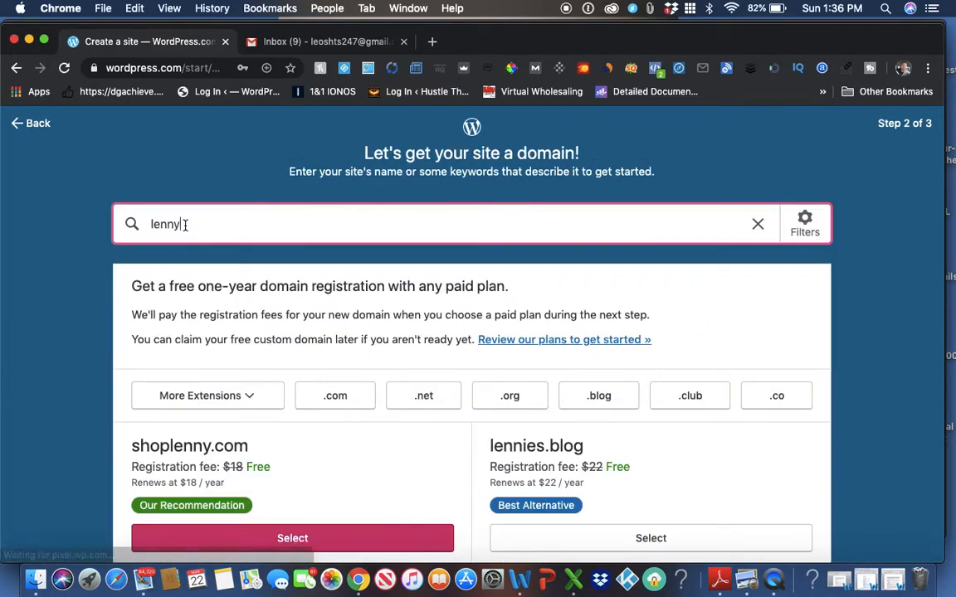
{"action": "key", "text": "BackSpace"}
{"action": "key", "text": "BackSpace"}
{"action": "key", "text": "BackSpace"}
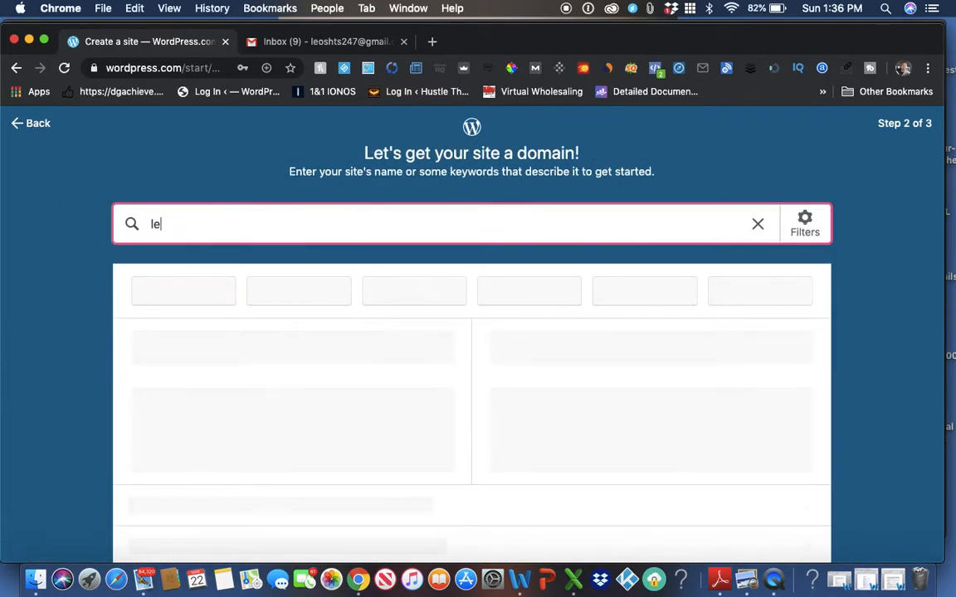
Step: Search 'leoslife', then 'leorocks', pick the free leorocks wordpress.com address and start free
{"action": "type", "text": "slife"}
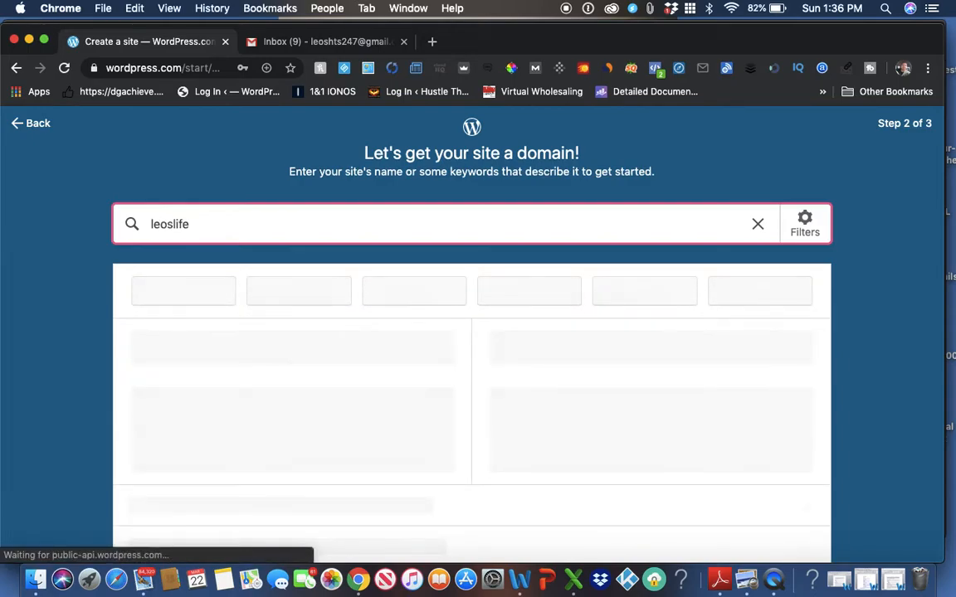
{"action": "scroll", "coordinate": [347, 396], "scroll_direction": "down", "scroll_amount": 1}
{"action": "scroll", "coordinate": [347, 396], "scroll_direction": "down", "scroll_amount": 2}
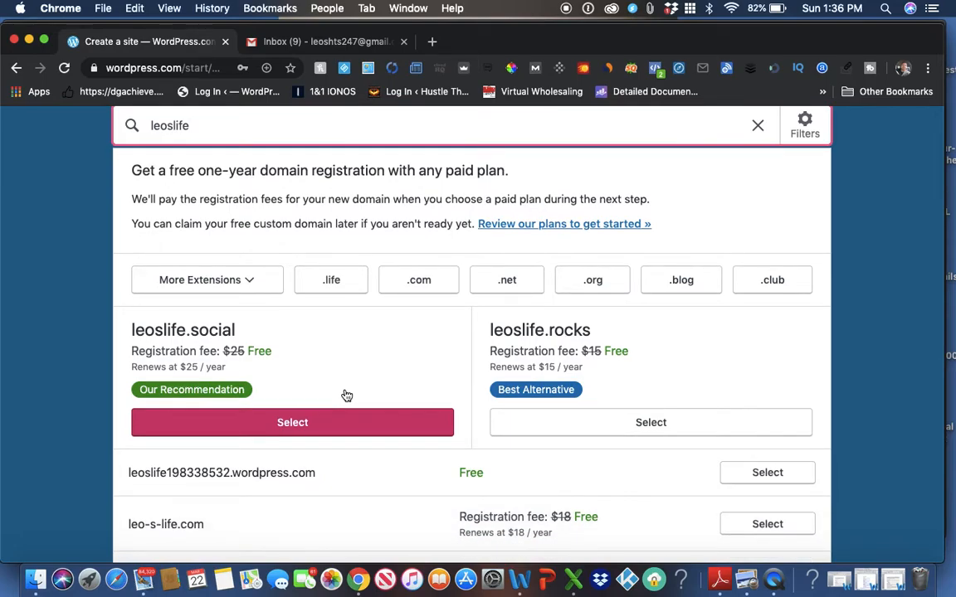
{"action": "key", "text": "BackSpace"}
{"action": "key", "text": "BackSpace"}
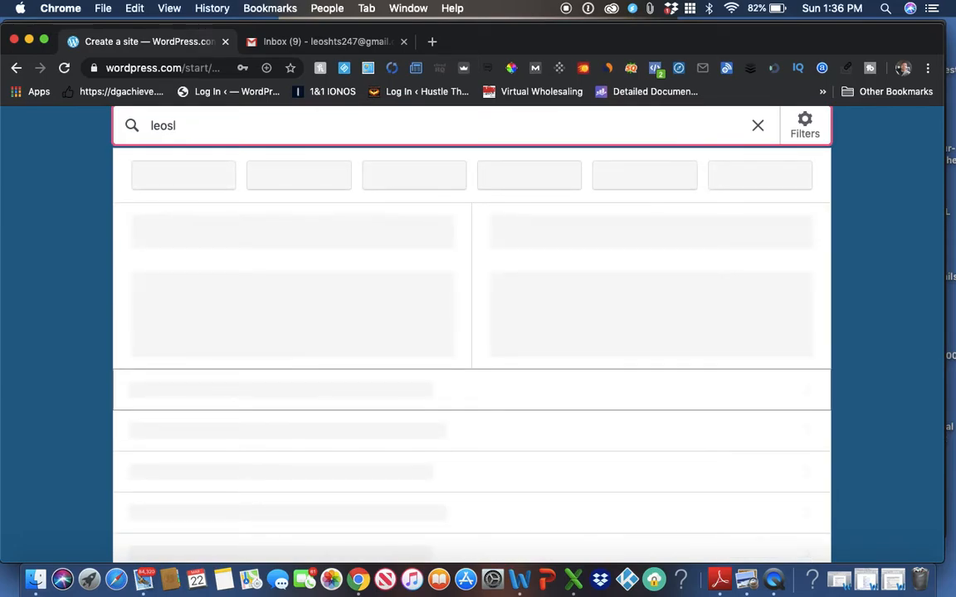
{"action": "type", "text": "rock"}
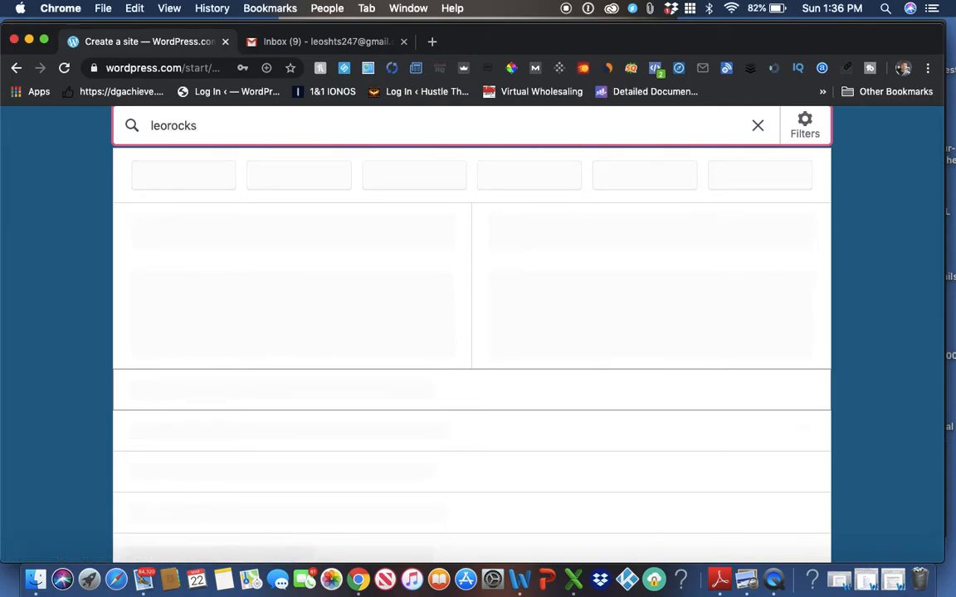
{"action": "scroll", "coordinate": [411, 512], "scroll_direction": "down", "scroll_amount": 3}
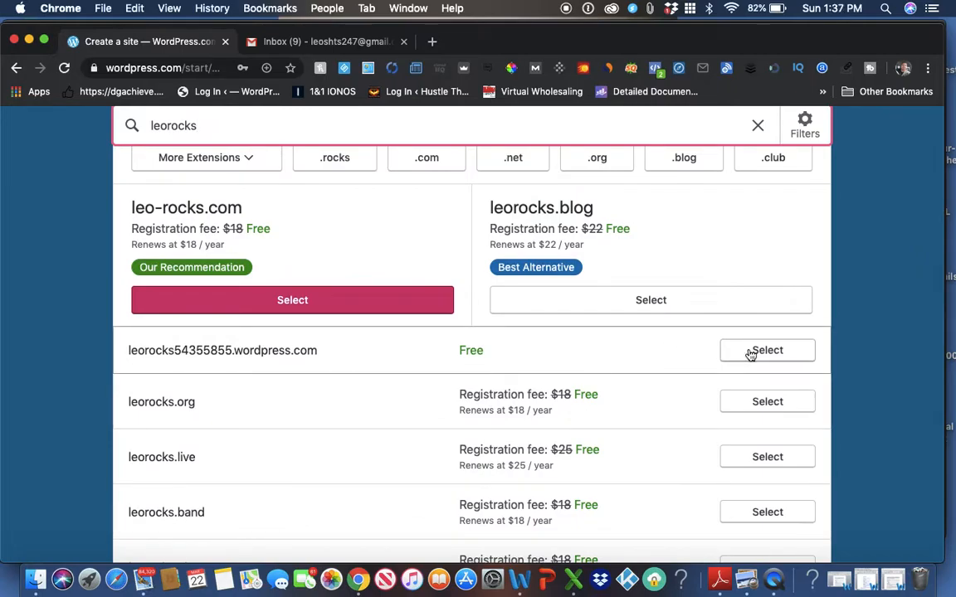
{"action": "left_click", "coordinate": [750, 352]}
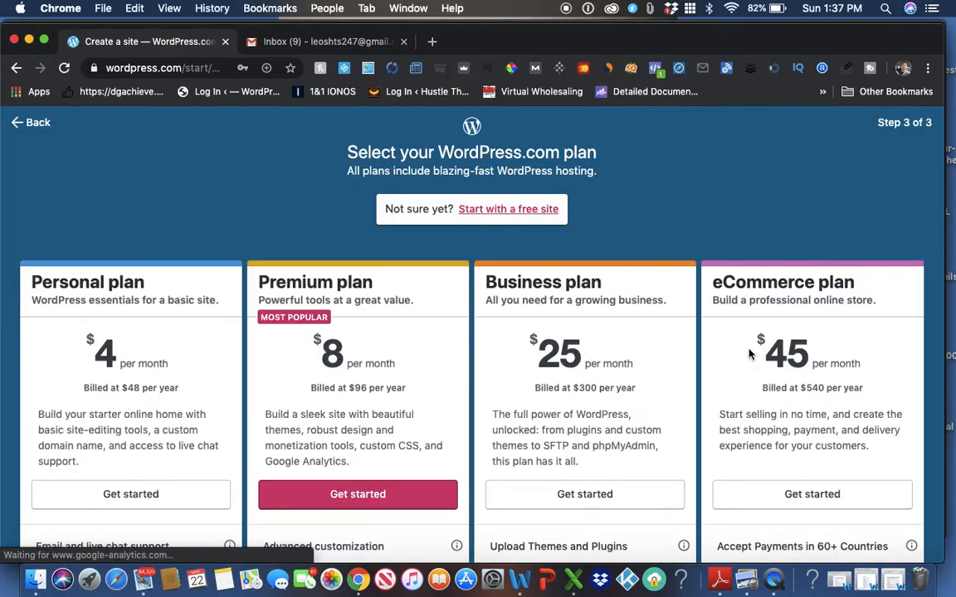
{"action": "left_click", "coordinate": [510, 209]}
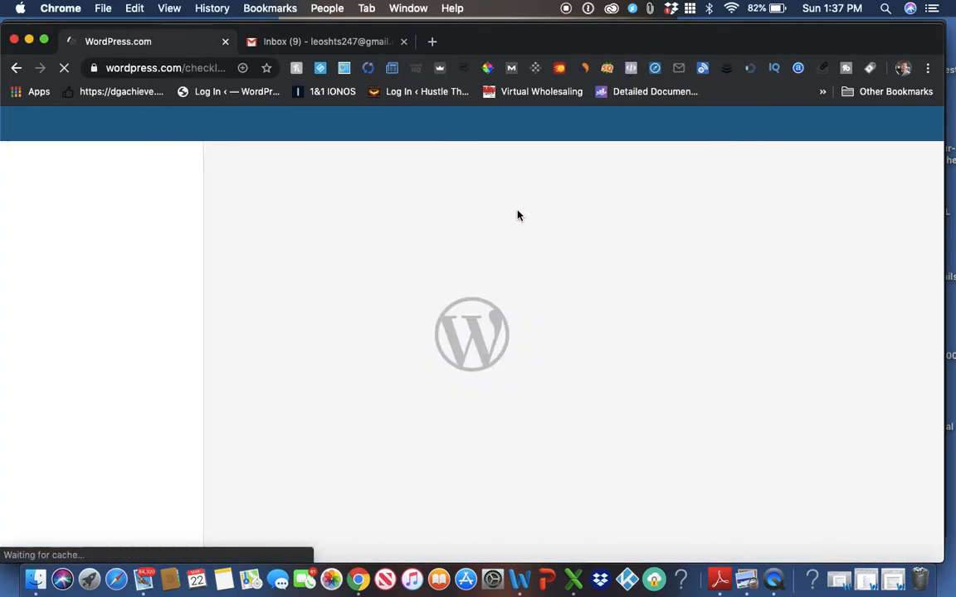
Step: Make Chrome full screen and switch to the Gmail inbox tab
{"action": "left_click", "coordinate": [44, 39]}
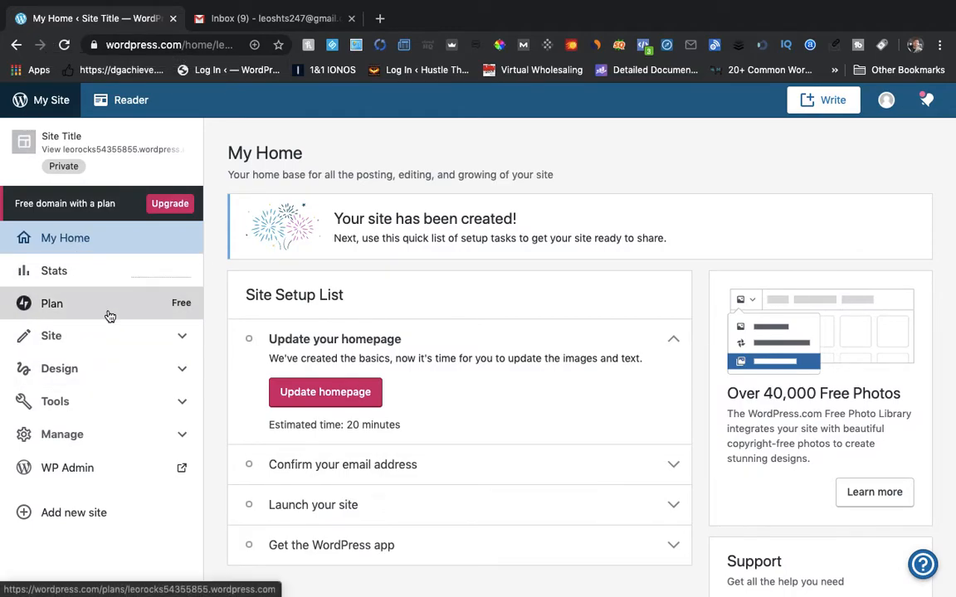
{"action": "left_click", "coordinate": [245, 20]}
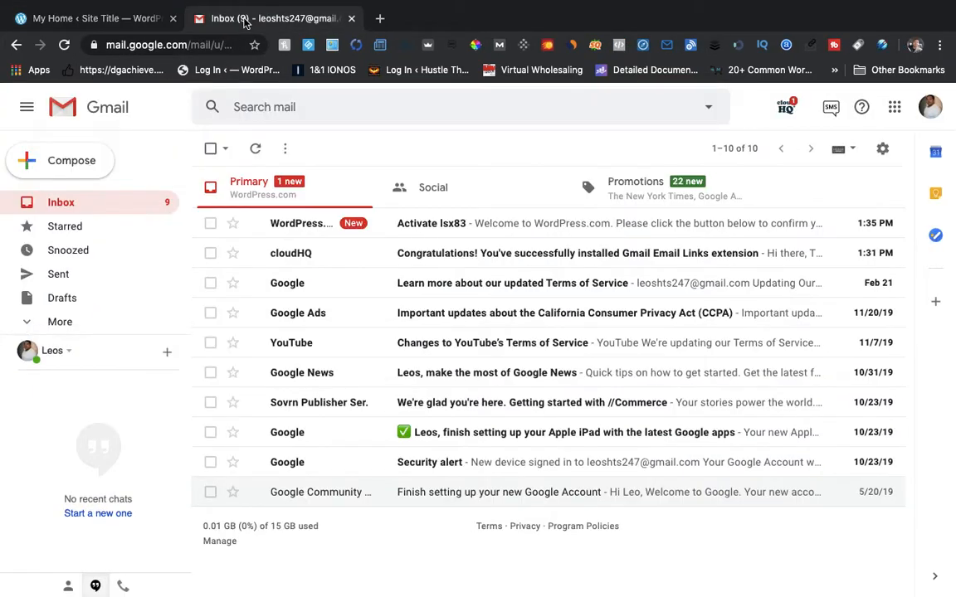
Step: Open the WordPress.com activation email and follow its 'Confirm Now' link
{"action": "left_click", "coordinate": [437, 234]}
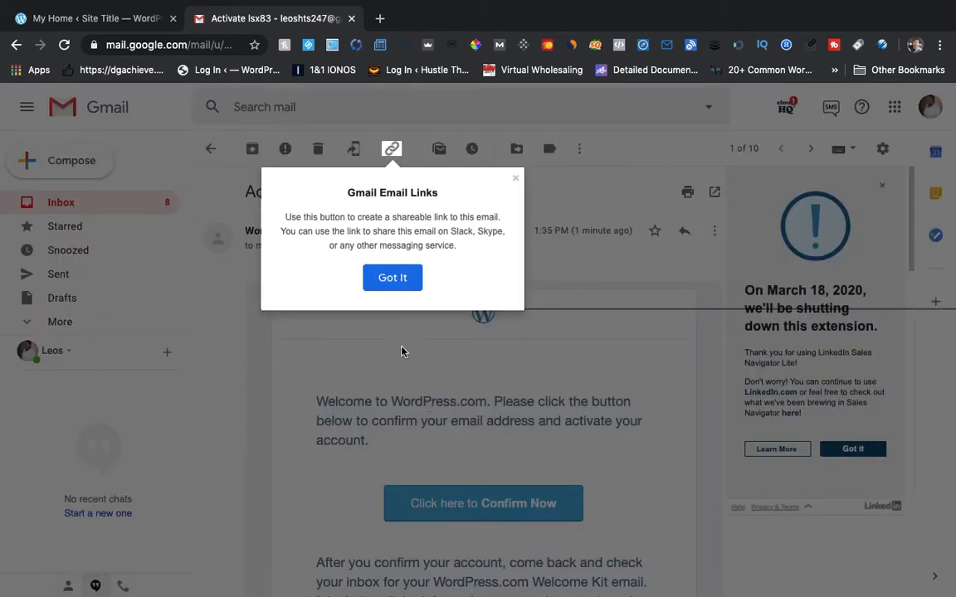
{"action": "left_click", "coordinate": [516, 178]}
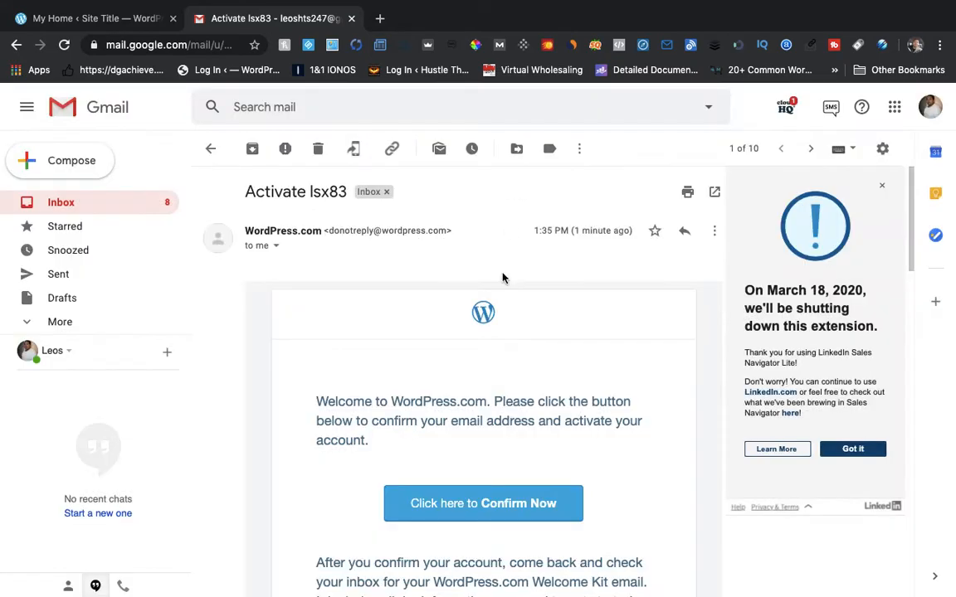
{"action": "left_click", "coordinate": [474, 505]}
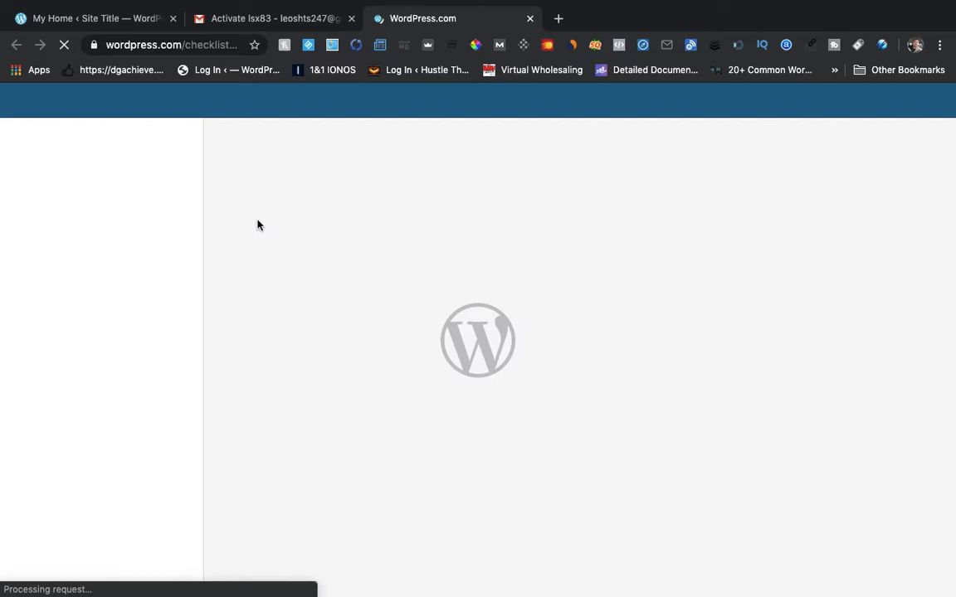
Step: Close the old My Home and Gmail tabs and open the site's Pages list
{"action": "left_click", "coordinate": [173, 19]}
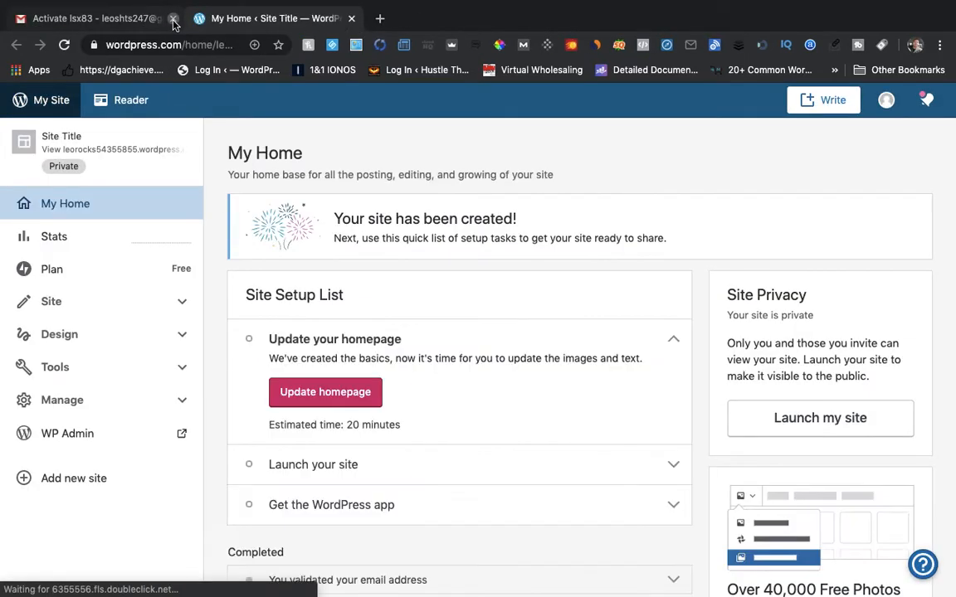
{"action": "left_click", "coordinate": [172, 19]}
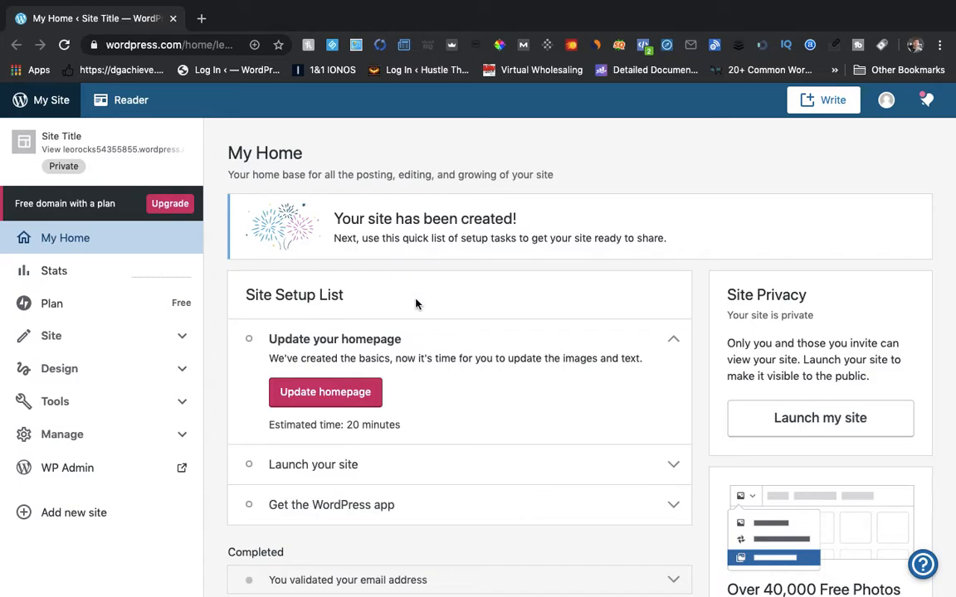
{"action": "scroll", "coordinate": [415, 304], "scroll_direction": "down", "scroll_amount": 3}
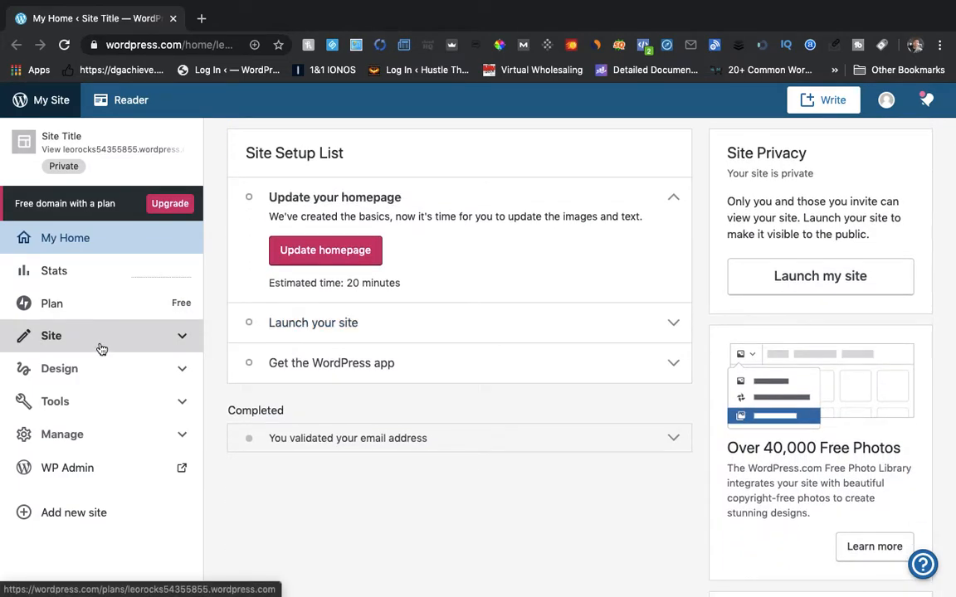
{"action": "left_click", "coordinate": [102, 344]}
{"action": "left_click", "coordinate": [81, 369]}
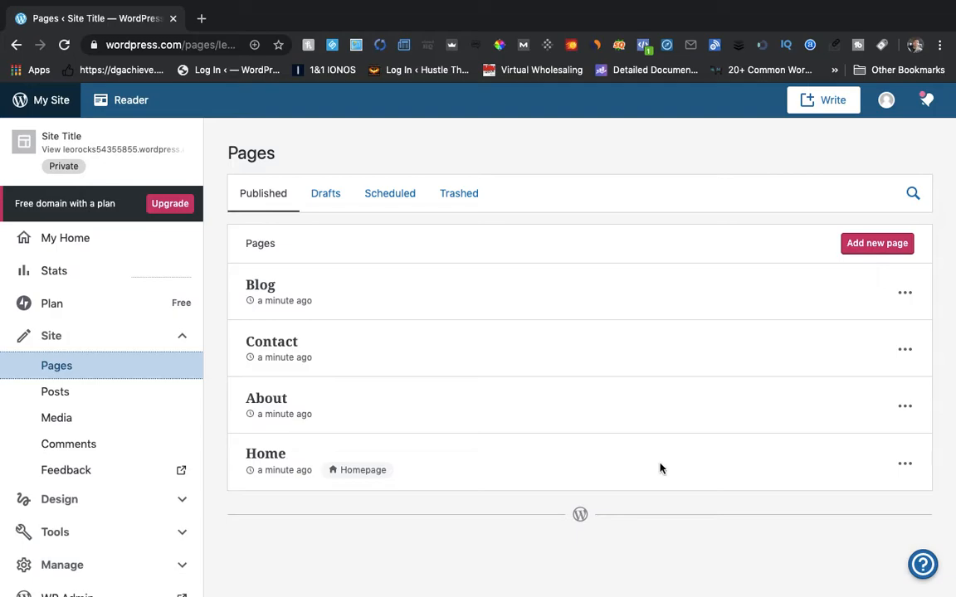
Step: Trash the Contact and About pages so only Blog and Home remain
{"action": "left_click", "coordinate": [905, 351]}
{"action": "scroll", "coordinate": [871, 411], "scroll_direction": "down", "scroll_amount": 1}
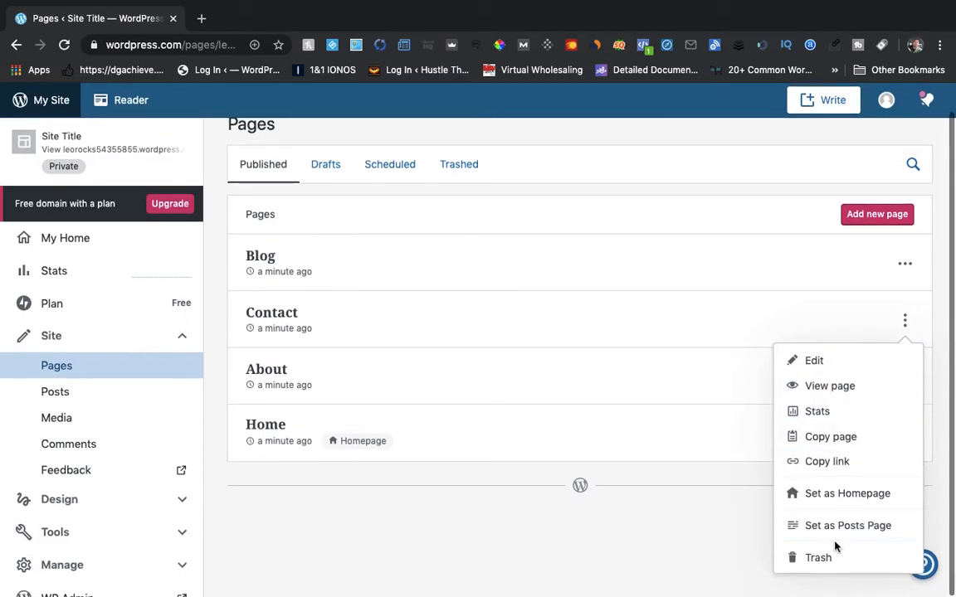
{"action": "left_click", "coordinate": [827, 565]}
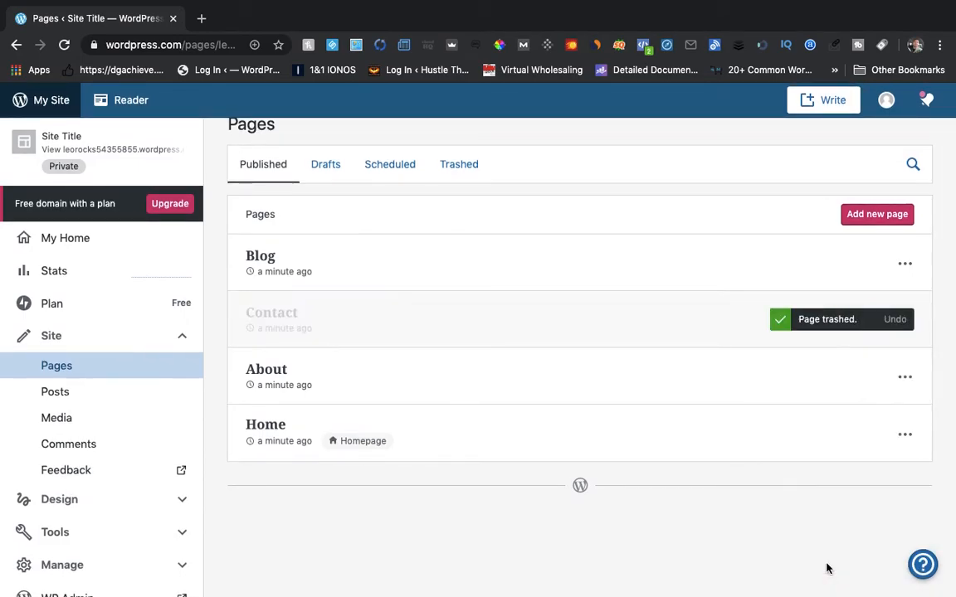
{"action": "left_click", "coordinate": [907, 379]}
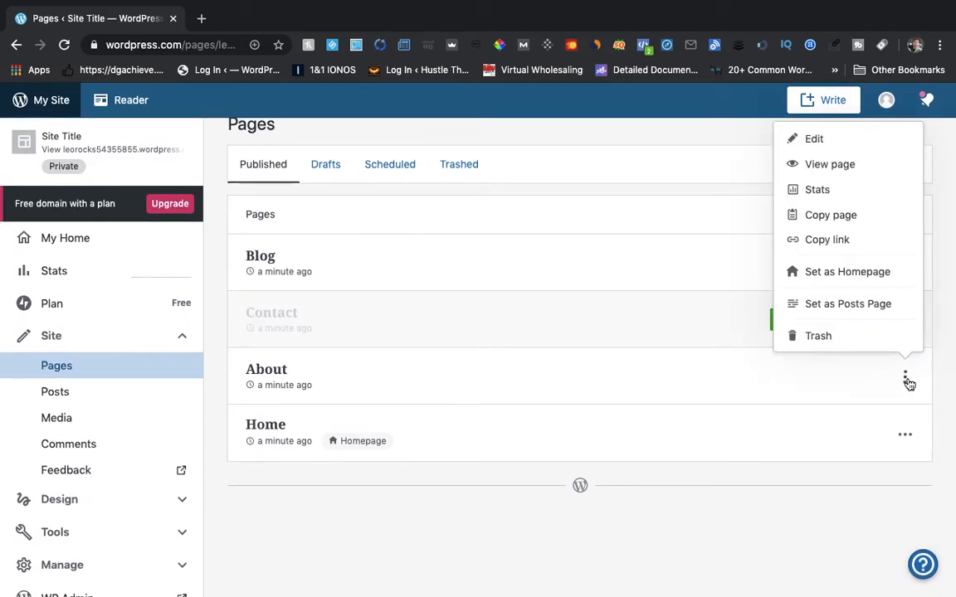
{"action": "left_click", "coordinate": [823, 336]}
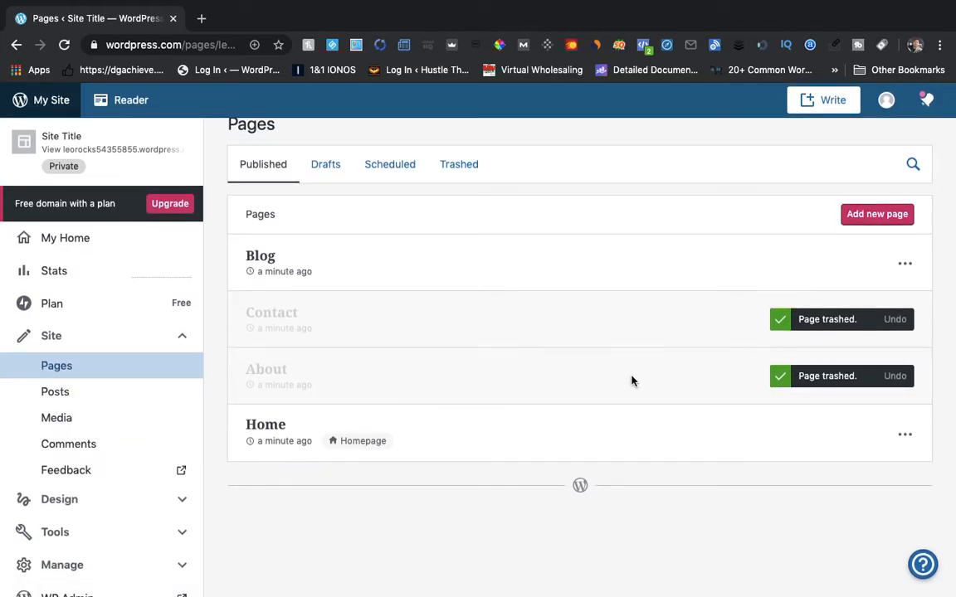
{"action": "scroll", "coordinate": [444, 328], "scroll_direction": "up", "scroll_amount": 1}
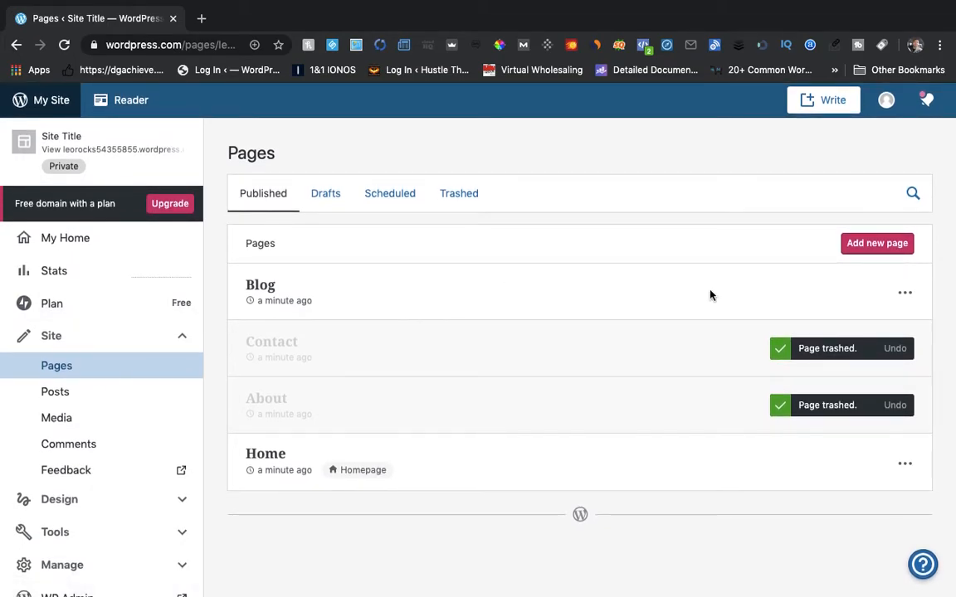
Step: Create a new page from the first Contact layout with its Get in touch form
{"action": "left_click", "coordinate": [859, 247]}
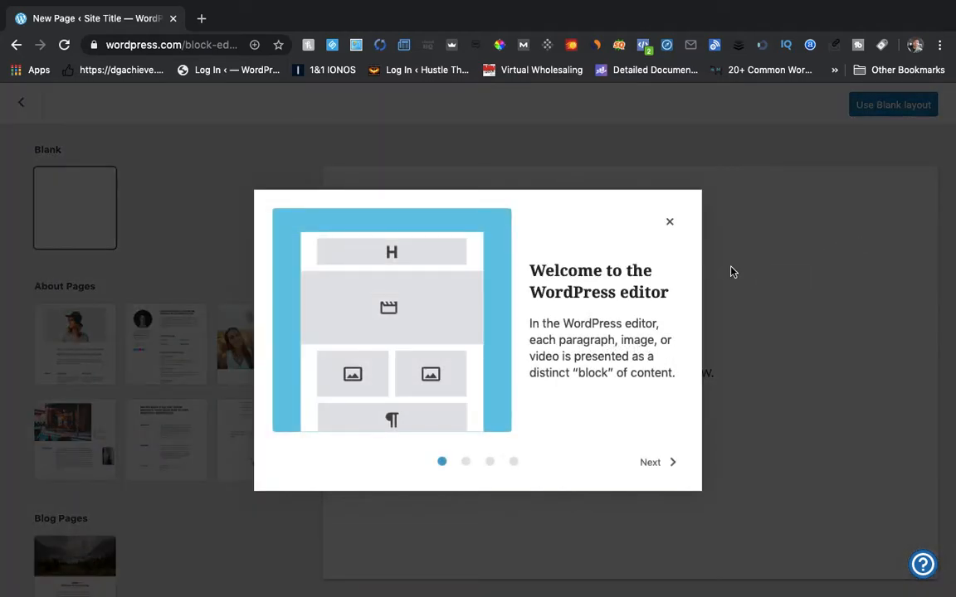
{"action": "left_click", "coordinate": [670, 223]}
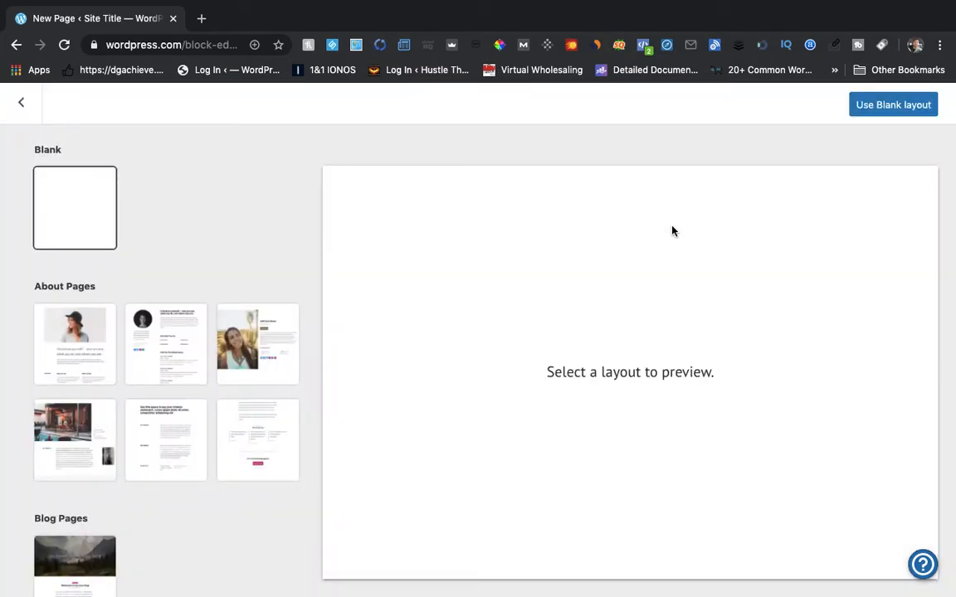
{"action": "scroll", "coordinate": [284, 427], "scroll_direction": "down", "scroll_amount": 1}
{"action": "scroll", "coordinate": [284, 427], "scroll_direction": "down", "scroll_amount": 1}
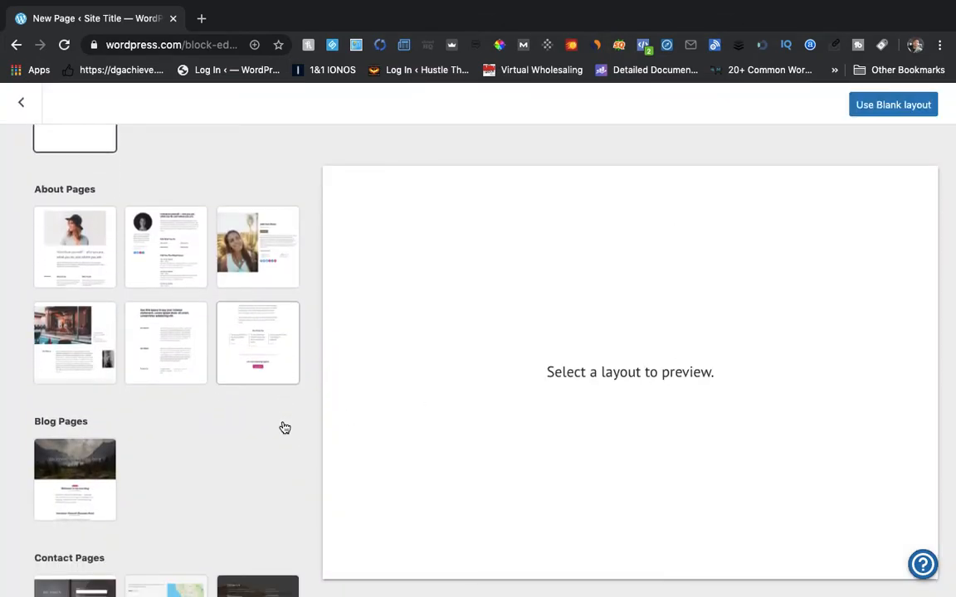
{"action": "scroll", "coordinate": [283, 427], "scroll_direction": "down", "scroll_amount": 1}
{"action": "scroll", "coordinate": [283, 427], "scroll_direction": "up", "scroll_amount": 2}
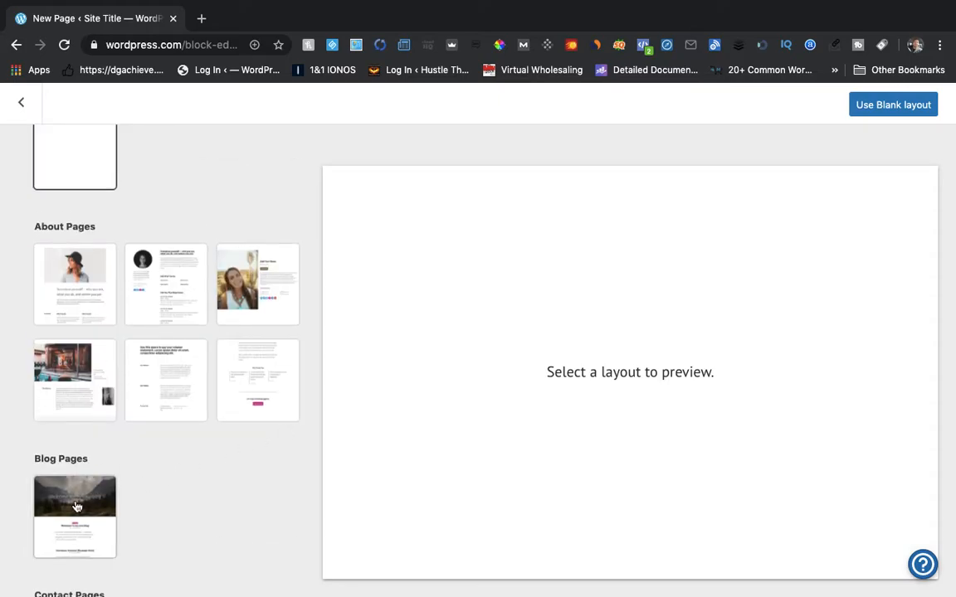
{"action": "scroll", "coordinate": [188, 481], "scroll_direction": "down", "scroll_amount": 4}
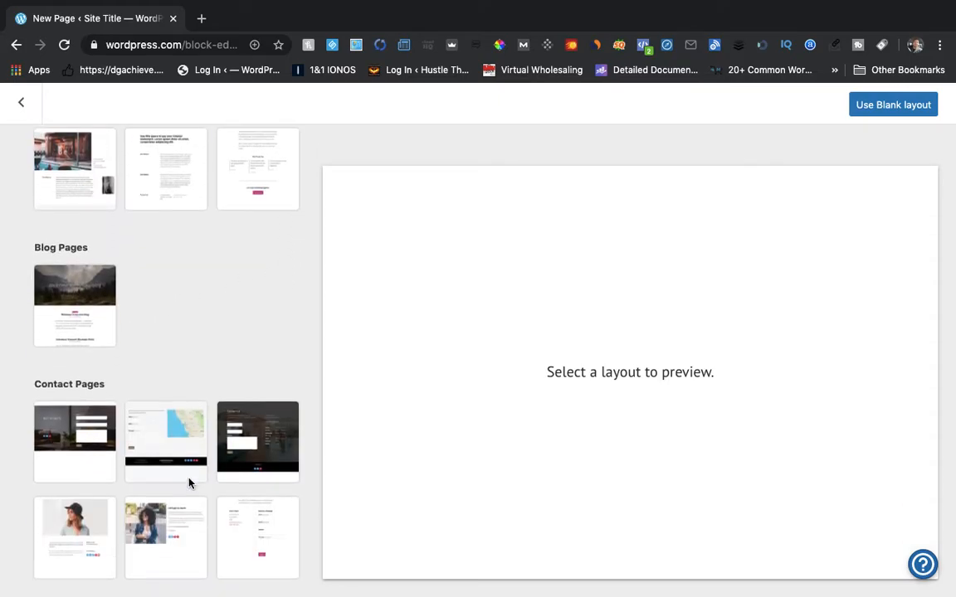
{"action": "scroll", "coordinate": [188, 482], "scroll_direction": "down", "scroll_amount": 1}
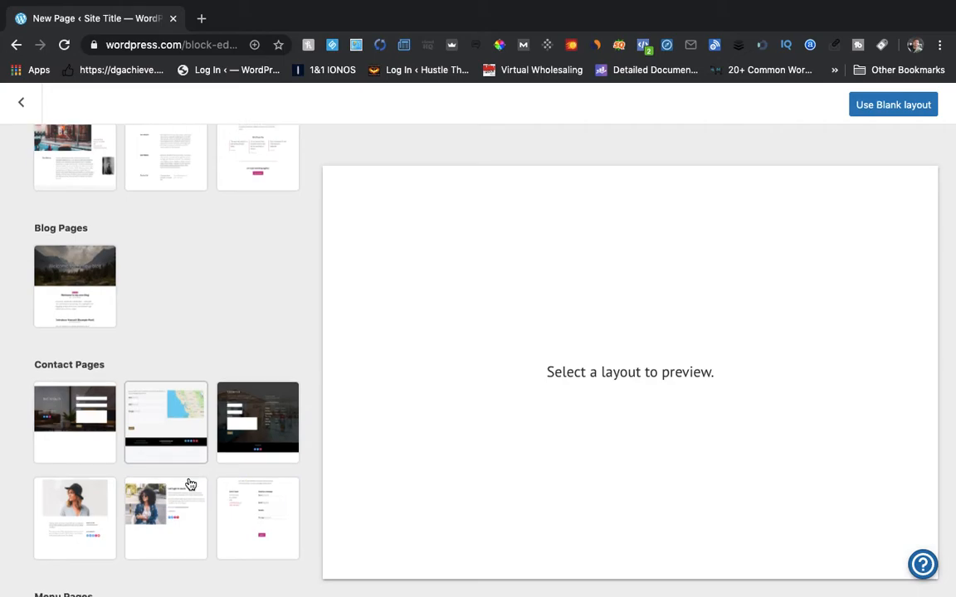
{"action": "left_click", "coordinate": [89, 434]}
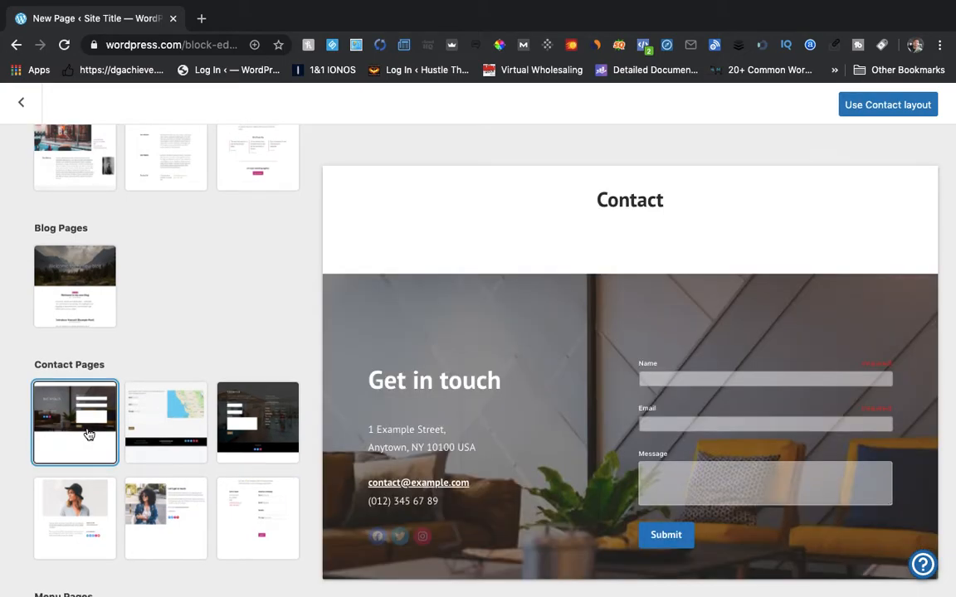
{"action": "scroll", "coordinate": [612, 424], "scroll_direction": "down", "scroll_amount": 1}
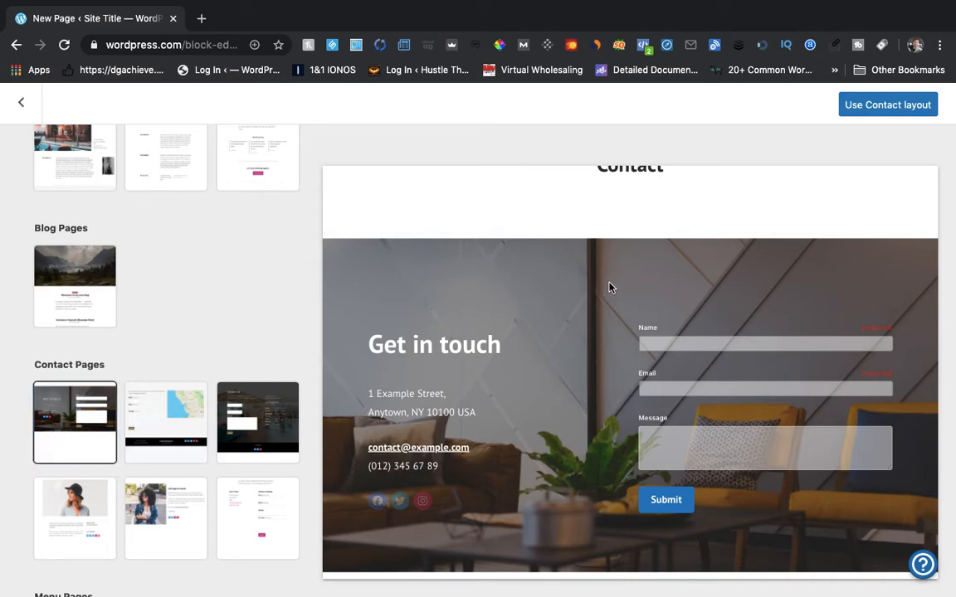
{"action": "scroll", "coordinate": [685, 190], "scroll_direction": "up", "scroll_amount": 1}
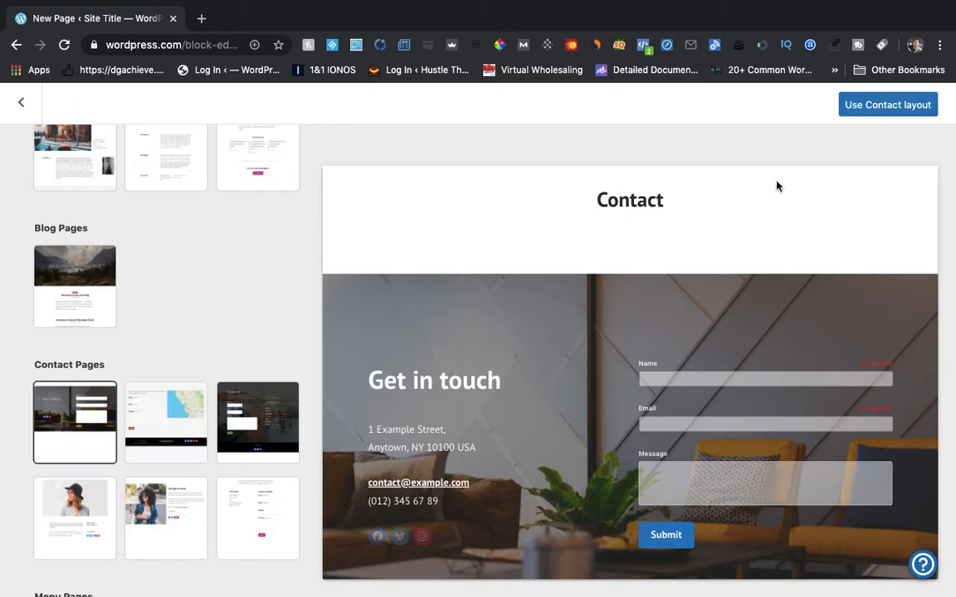
{"action": "left_click", "coordinate": [868, 119]}
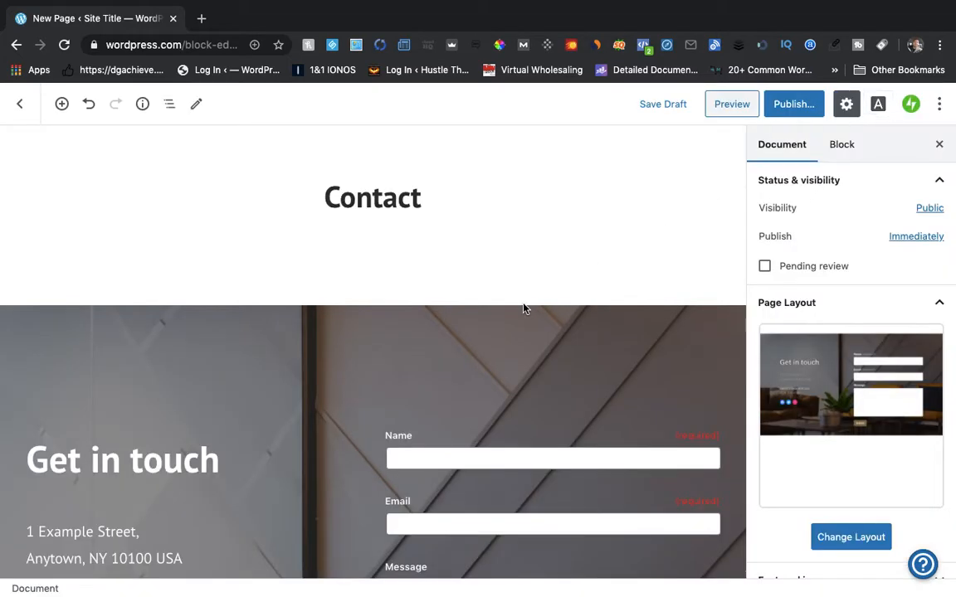
Step: Add a paragraph under Contact: 'Hi thank you checking out this site contact me at.' plus a contact e-mail address
{"action": "left_click", "coordinate": [440, 208]}
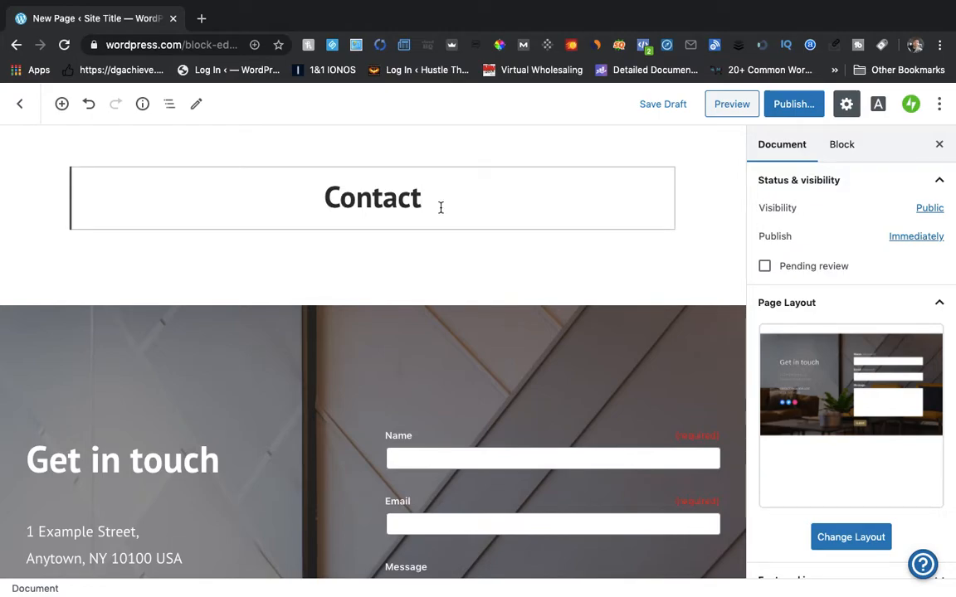
{"action": "key", "text": "Return"}
{"action": "type", "text": "Hi thank you chec"}
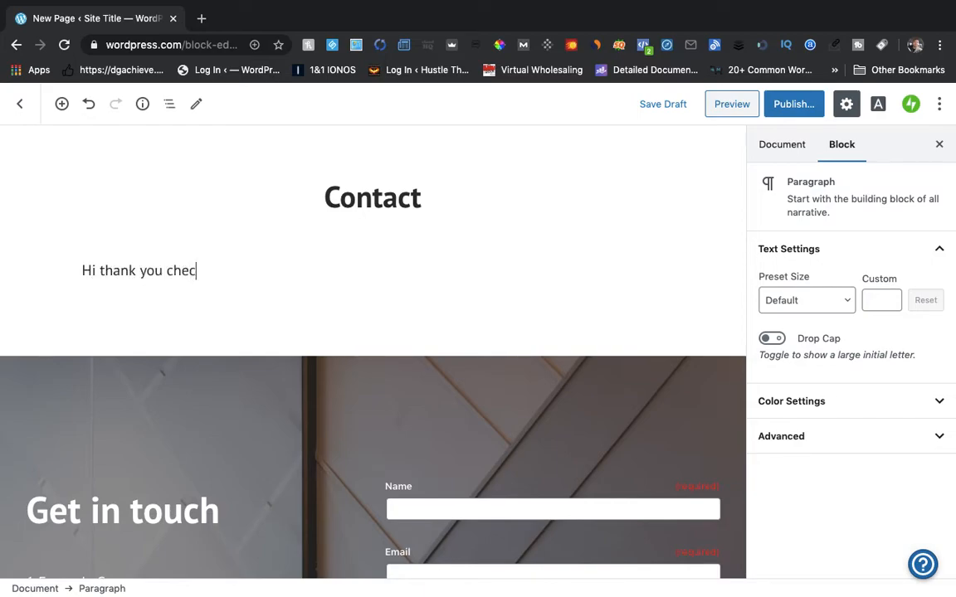
{"action": "type", "text": "king out this si"}
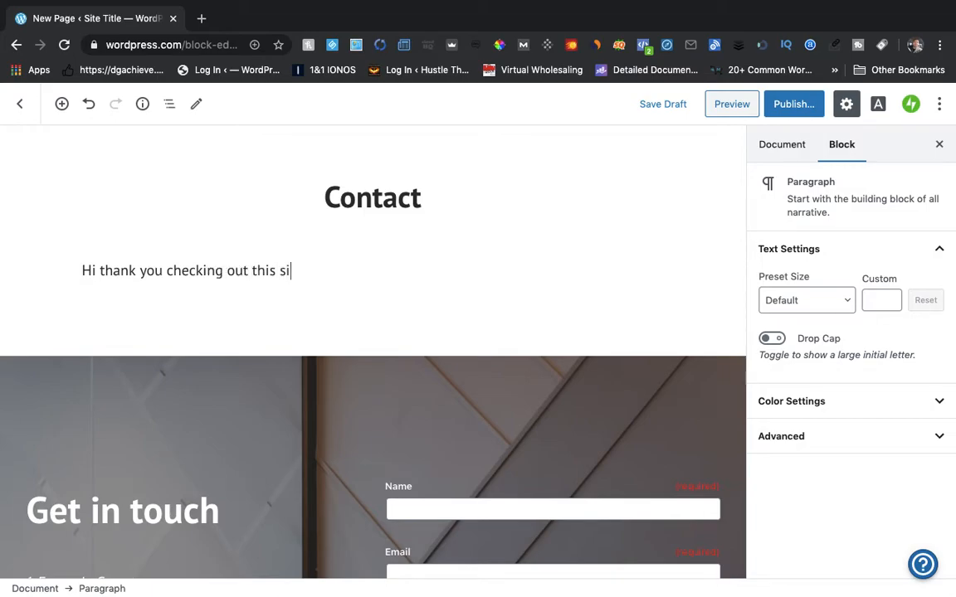
{"action": "type", "text": "te contact me"}
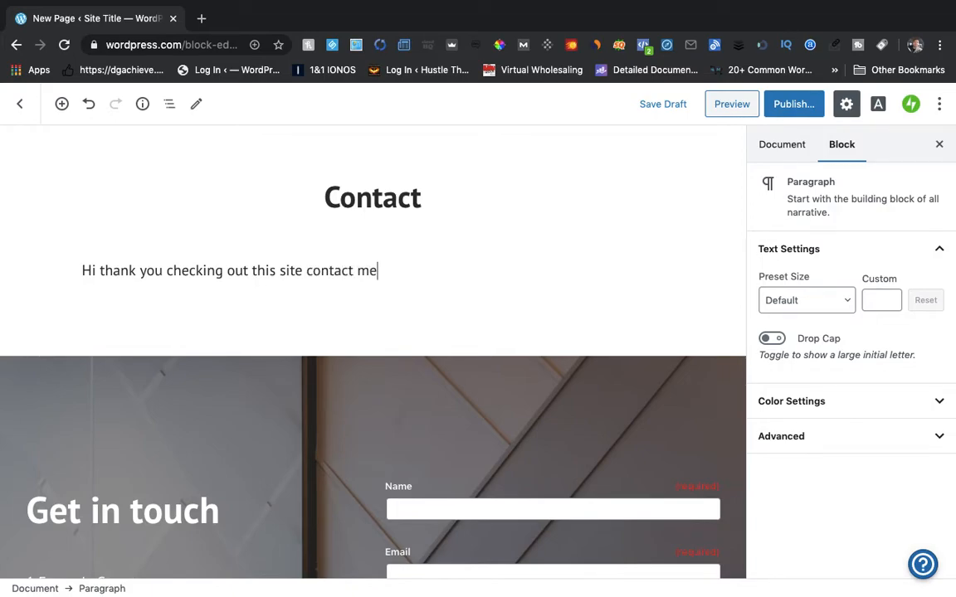
{"action": "type", "text": " R"}
{"action": "key", "text": "BackSpace"}
{"action": "type", "text": "at. "}
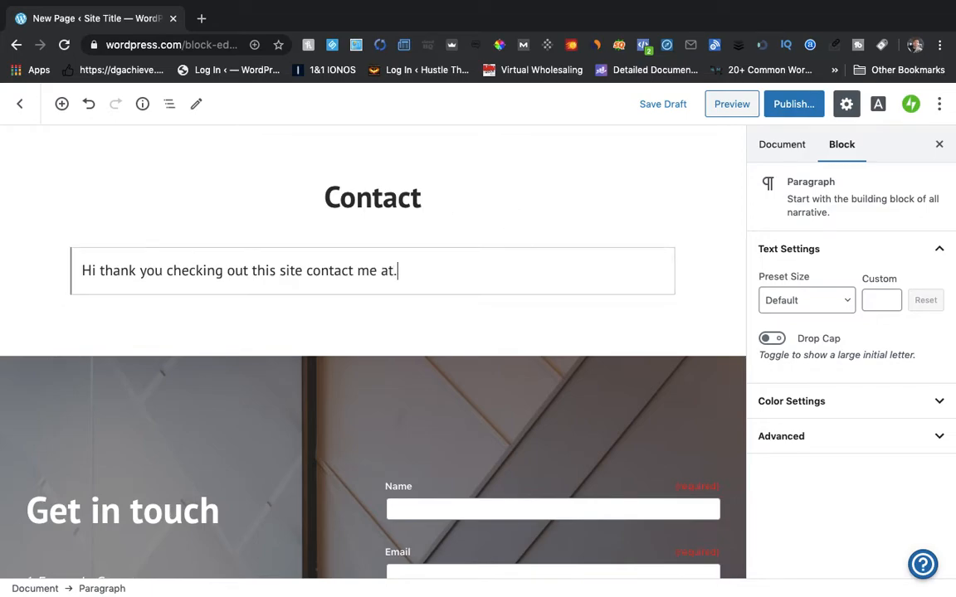
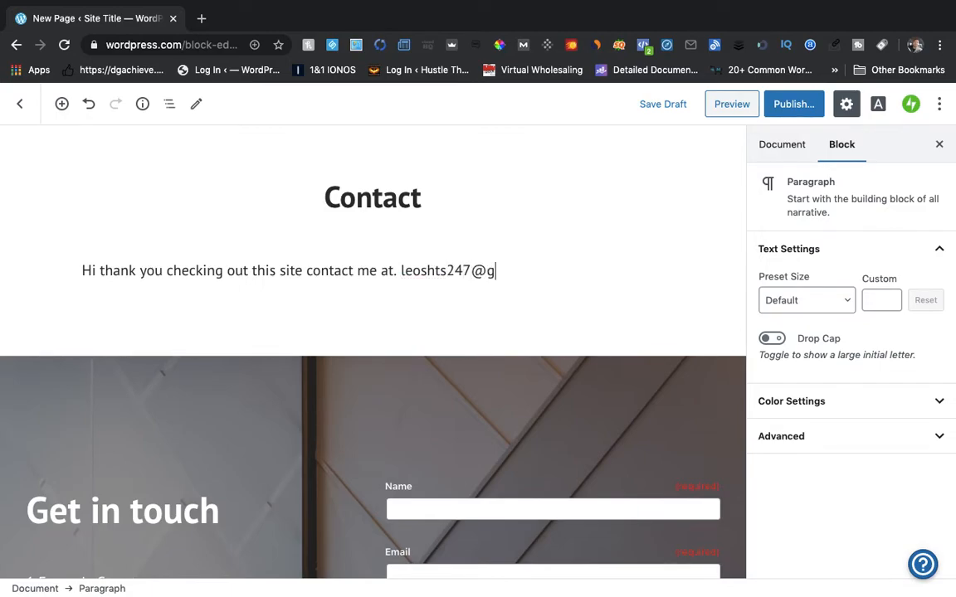
Step: Turn the e-mail address in the paragraph into a mailto link
{"action": "left_click_drag", "start_coordinate": [551, 272], "coordinate": [401, 274]}
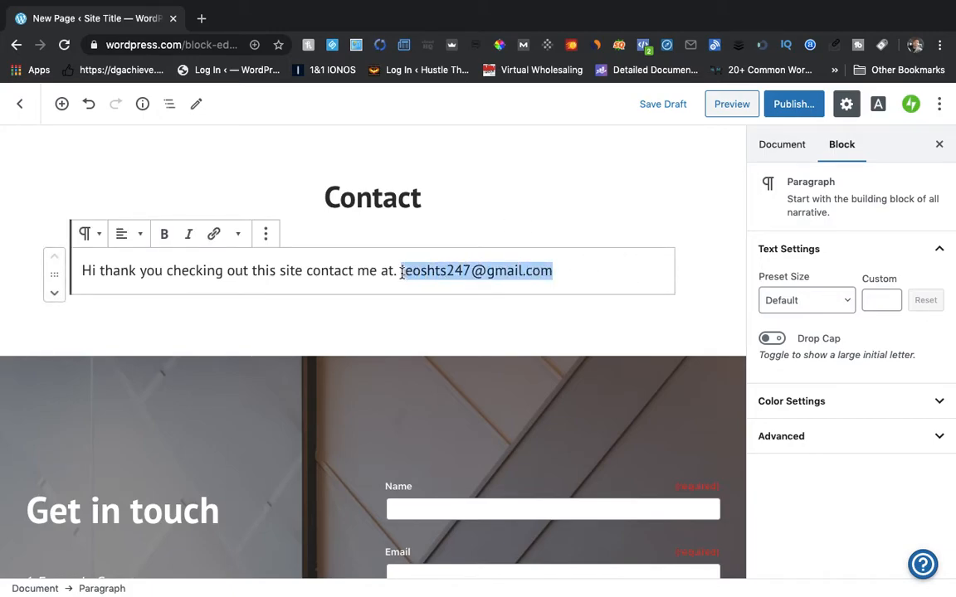
{"action": "left_click", "coordinate": [213, 234]}
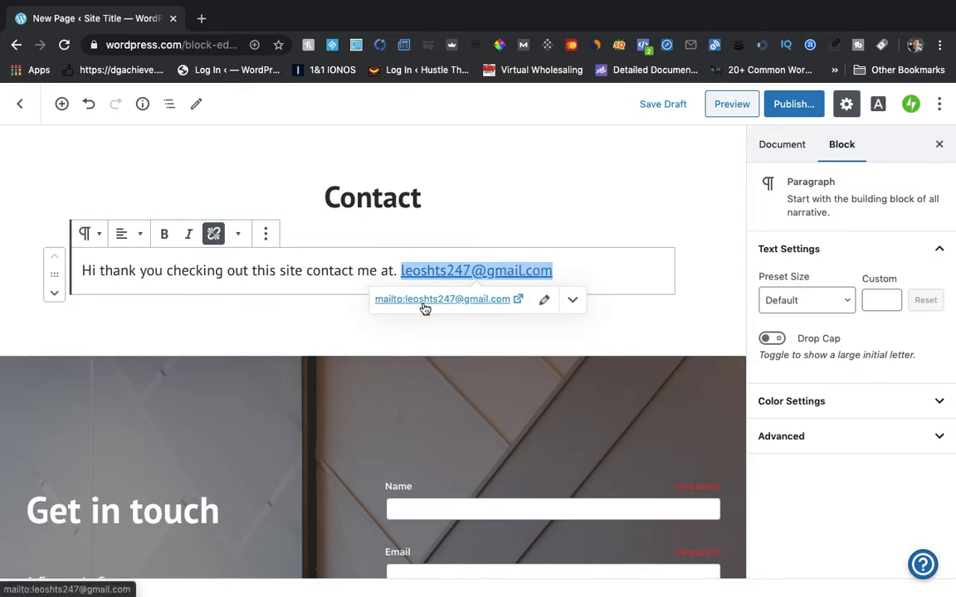
{"action": "left_click", "coordinate": [566, 267]}
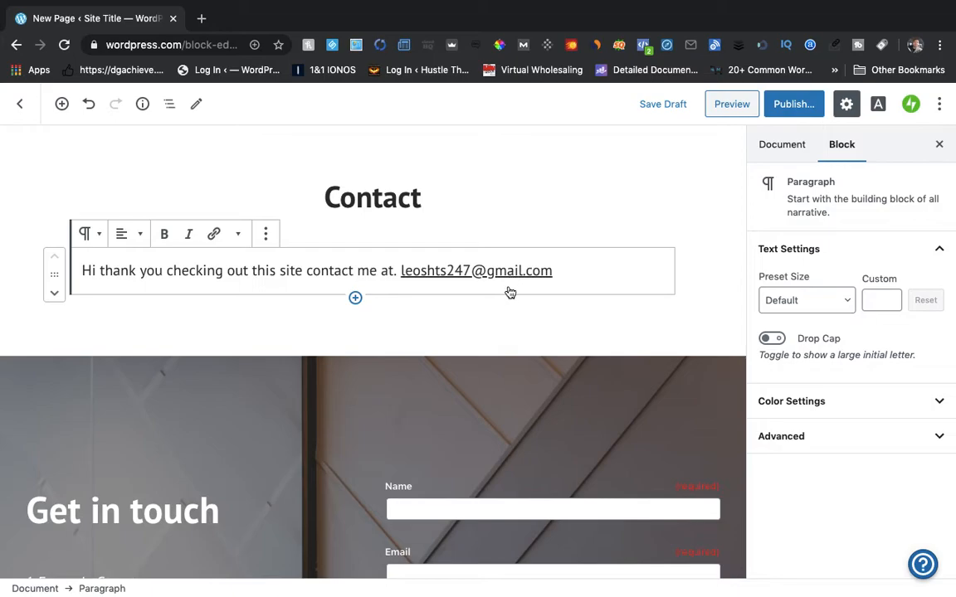
Step: Review the Contact page and bring up the pre-publish check
{"action": "scroll", "coordinate": [497, 316], "scroll_direction": "down", "scroll_amount": 3}
{"action": "scroll", "coordinate": [488, 333], "scroll_direction": "down", "scroll_amount": 3}
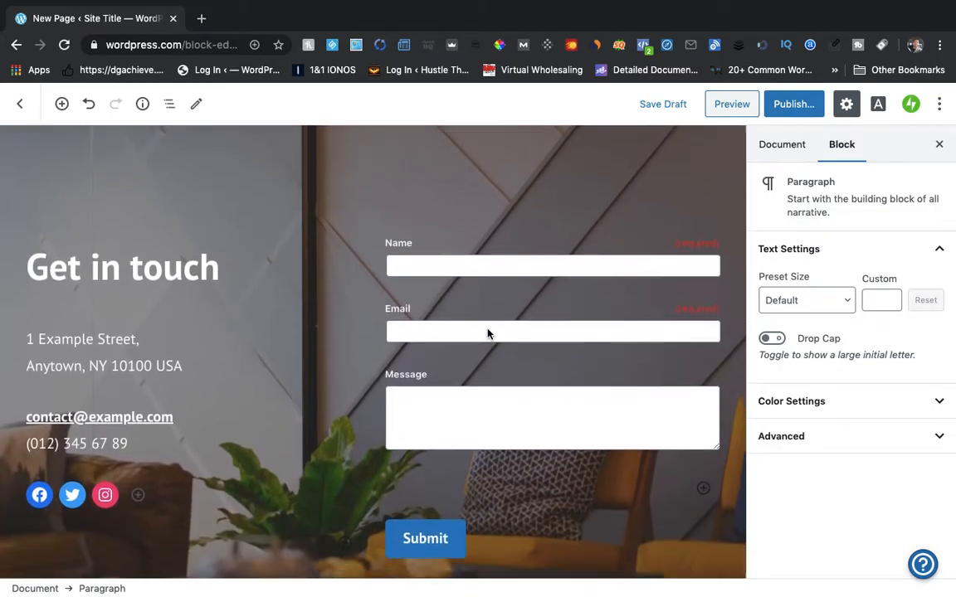
{"action": "scroll", "coordinate": [488, 330], "scroll_direction": "up", "scroll_amount": 1}
{"action": "scroll", "coordinate": [489, 327], "scroll_direction": "down", "scroll_amount": 3}
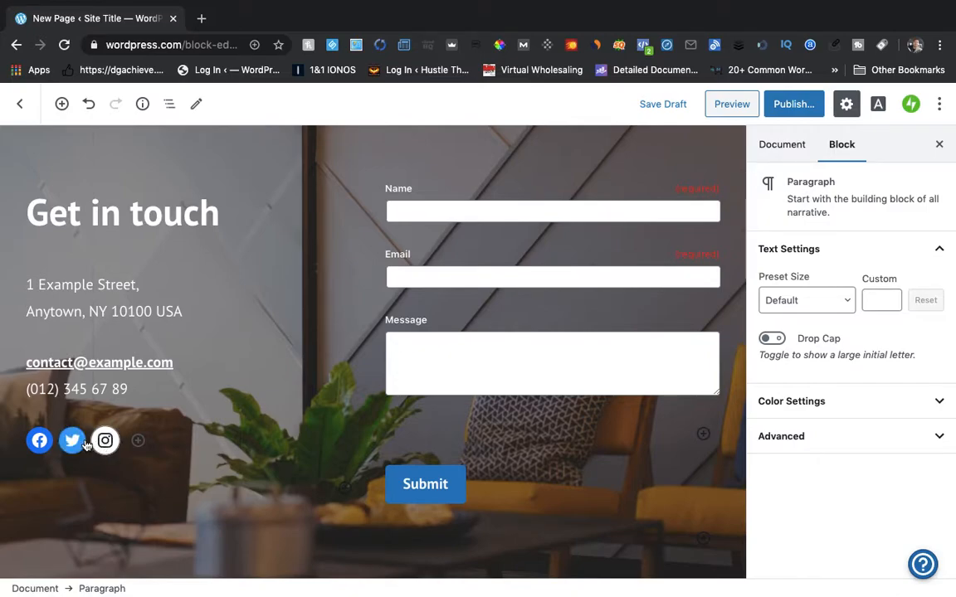
{"action": "scroll", "coordinate": [362, 367], "scroll_direction": "up", "scroll_amount": 6}
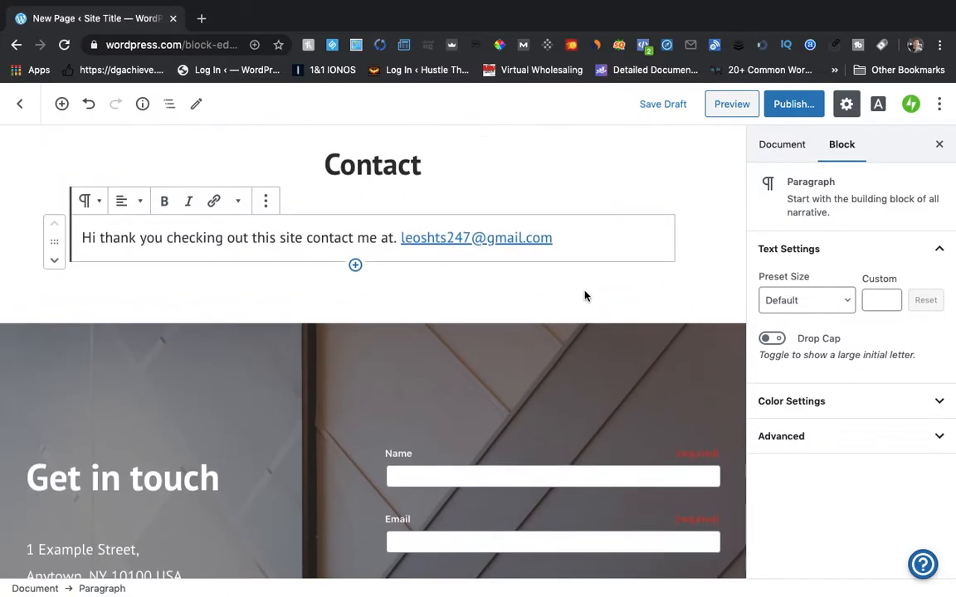
{"action": "left_click", "coordinate": [791, 106]}
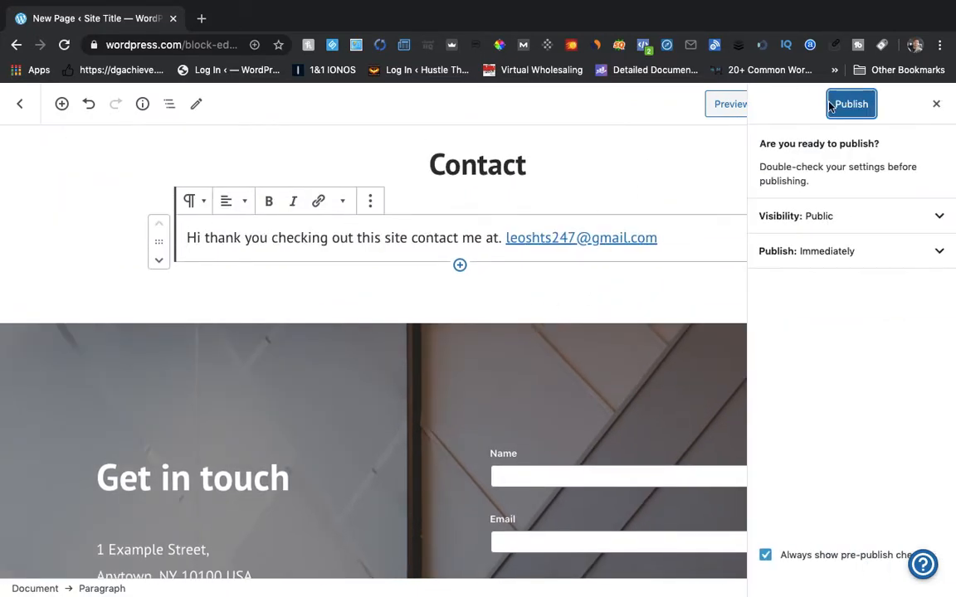
Step: Publish the Contact page and go back to the Pages list
{"action": "left_click", "coordinate": [850, 106]}
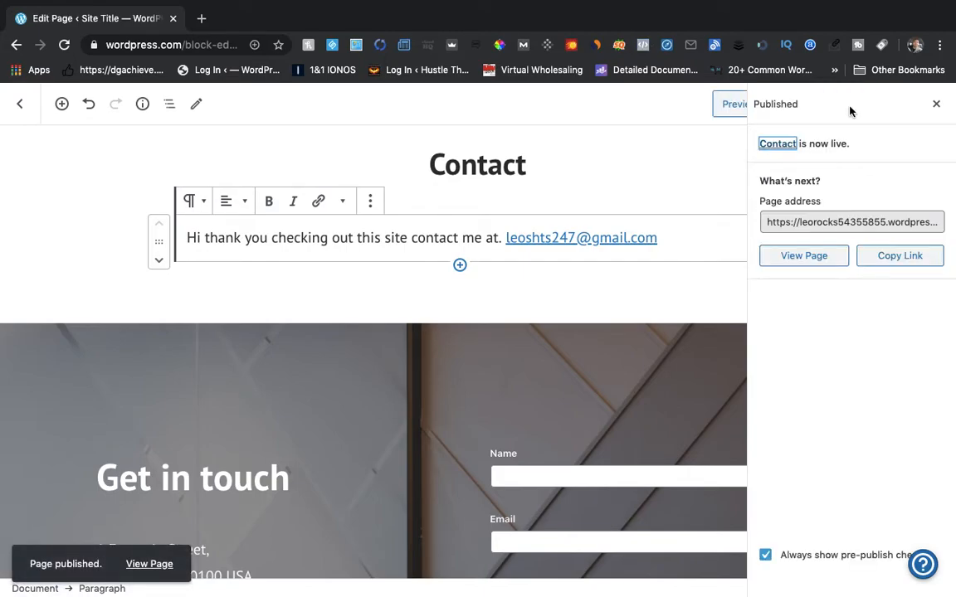
{"action": "left_click", "coordinate": [935, 104]}
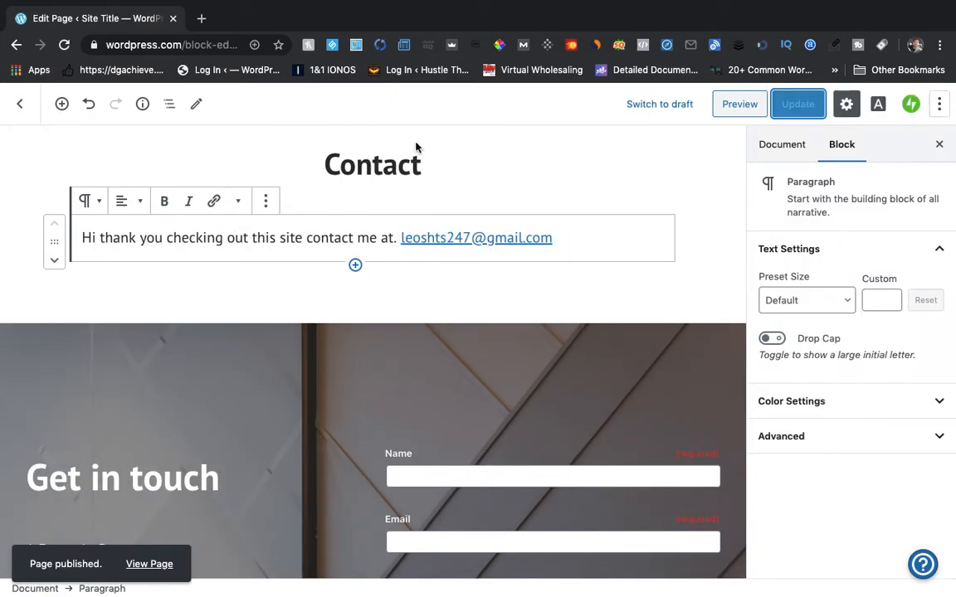
{"action": "left_click", "coordinate": [20, 104]}
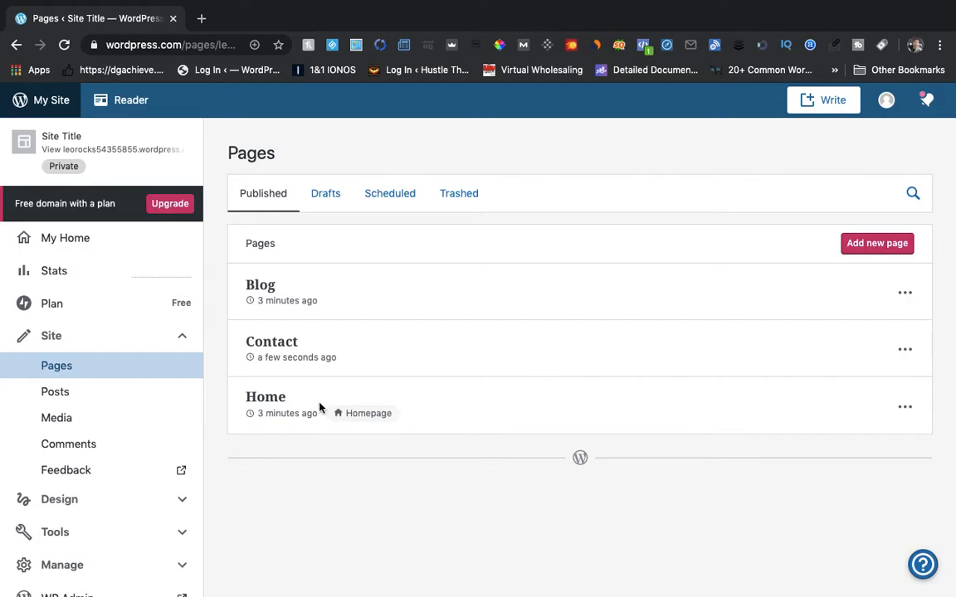
Step: Go to Design > Themes from the sidebar
{"action": "scroll", "coordinate": [188, 421], "scroll_direction": "down", "scroll_amount": 2}
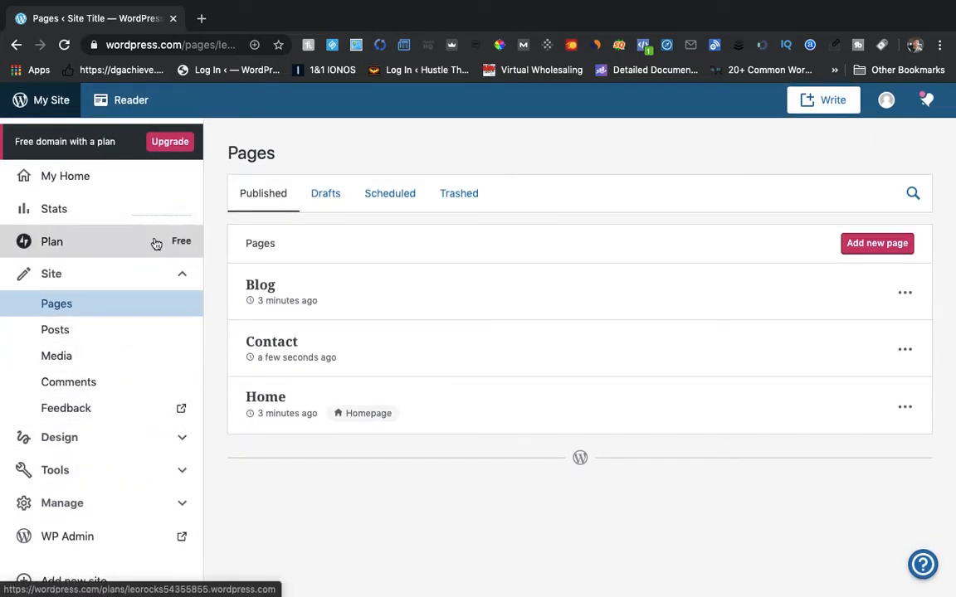
{"action": "scroll", "coordinate": [102, 222], "scroll_direction": "up", "scroll_amount": 2}
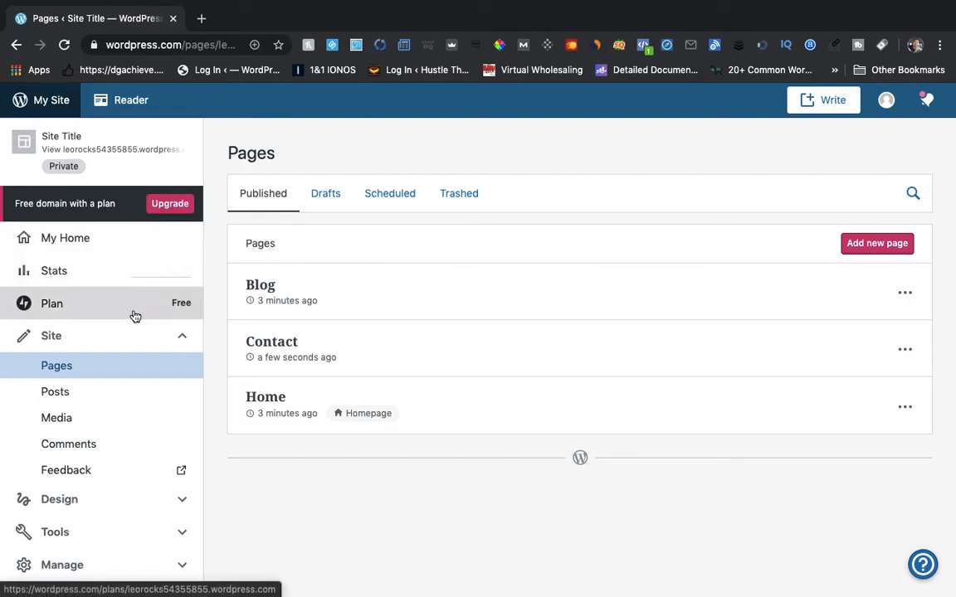
{"action": "scroll", "coordinate": [136, 316], "scroll_direction": "down", "scroll_amount": 2}
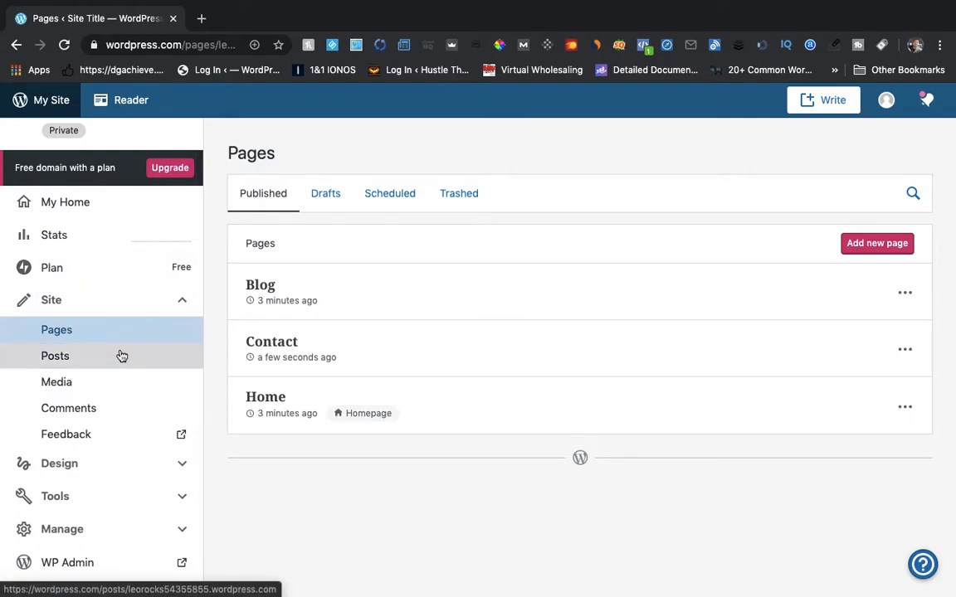
{"action": "left_click", "coordinate": [117, 442]}
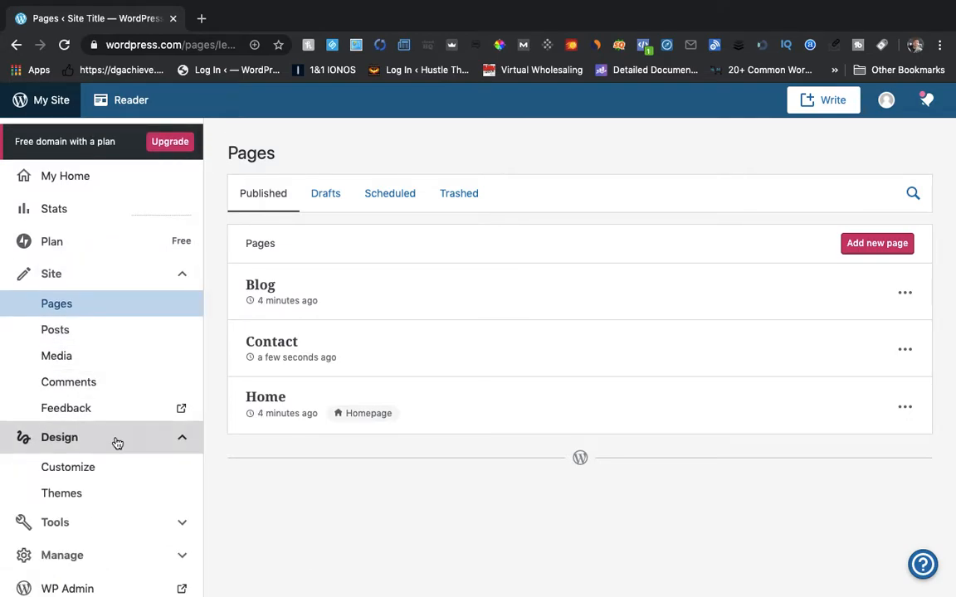
{"action": "left_click", "coordinate": [79, 494]}
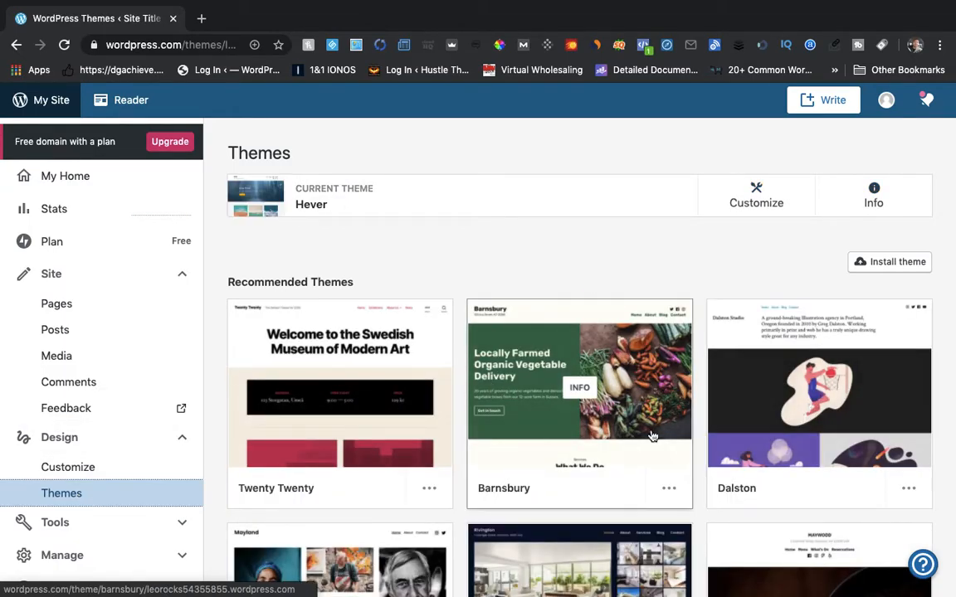
Step: Show all themes and open the Exford theme's Live demo
{"action": "scroll", "coordinate": [652, 436], "scroll_direction": "down", "scroll_amount": 5}
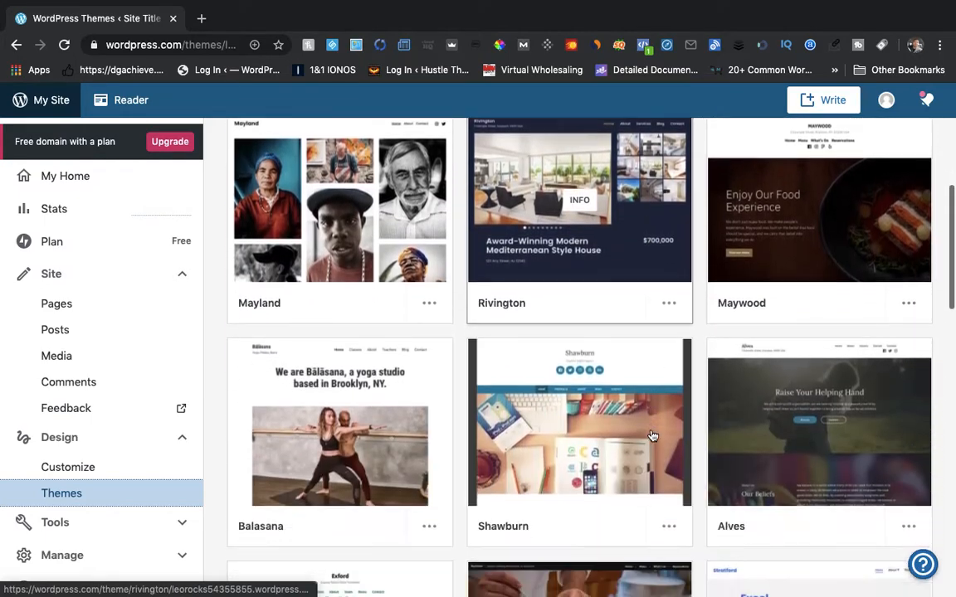
{"action": "scroll", "coordinate": [544, 374], "scroll_direction": "down", "scroll_amount": 5}
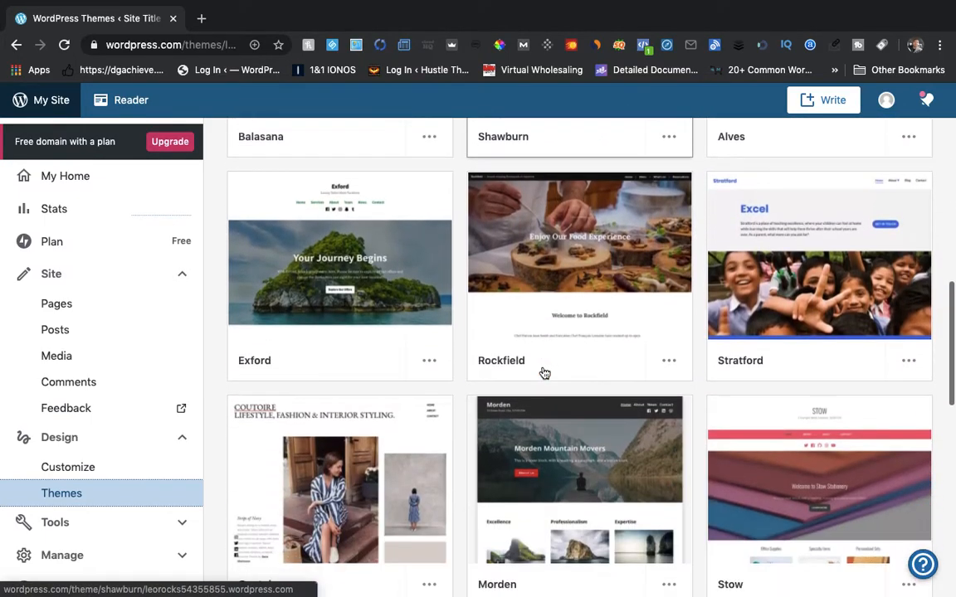
{"action": "scroll", "coordinate": [543, 373], "scroll_direction": "down", "scroll_amount": 10}
{"action": "left_click", "coordinate": [578, 331]}
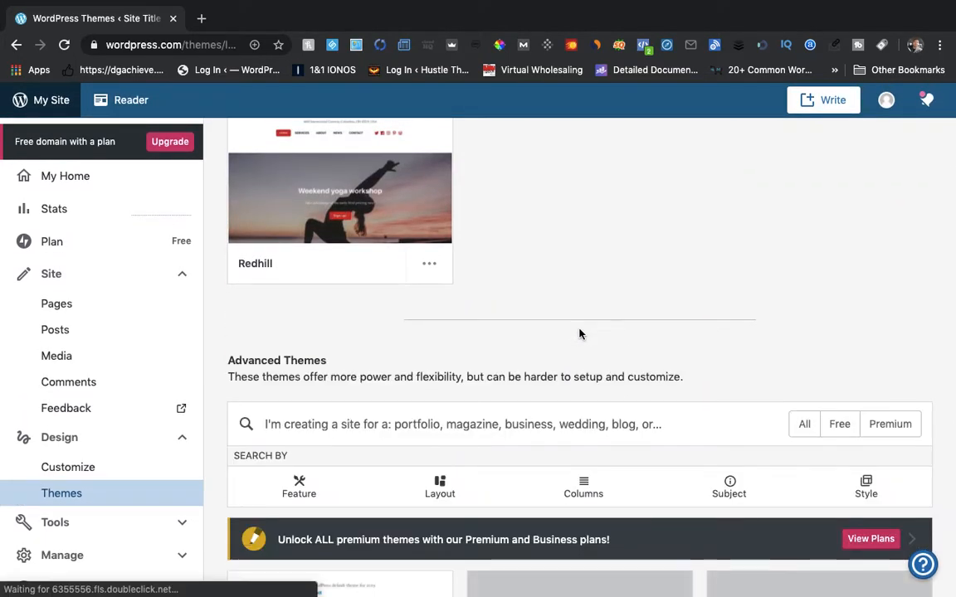
{"action": "scroll", "coordinate": [606, 492], "scroll_direction": "down", "scroll_amount": 2}
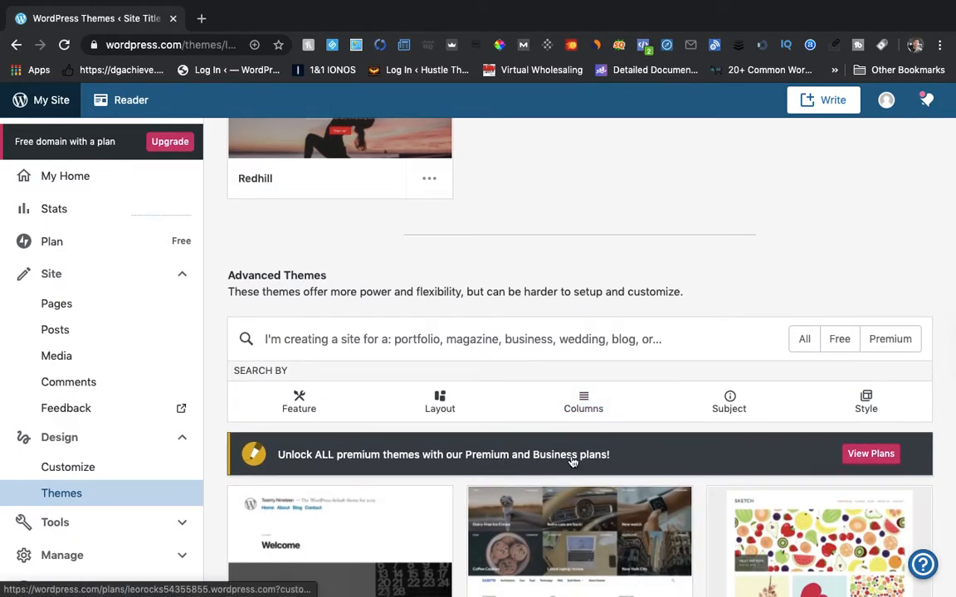
{"action": "scroll", "coordinate": [567, 358], "scroll_direction": "up", "scroll_amount": 10}
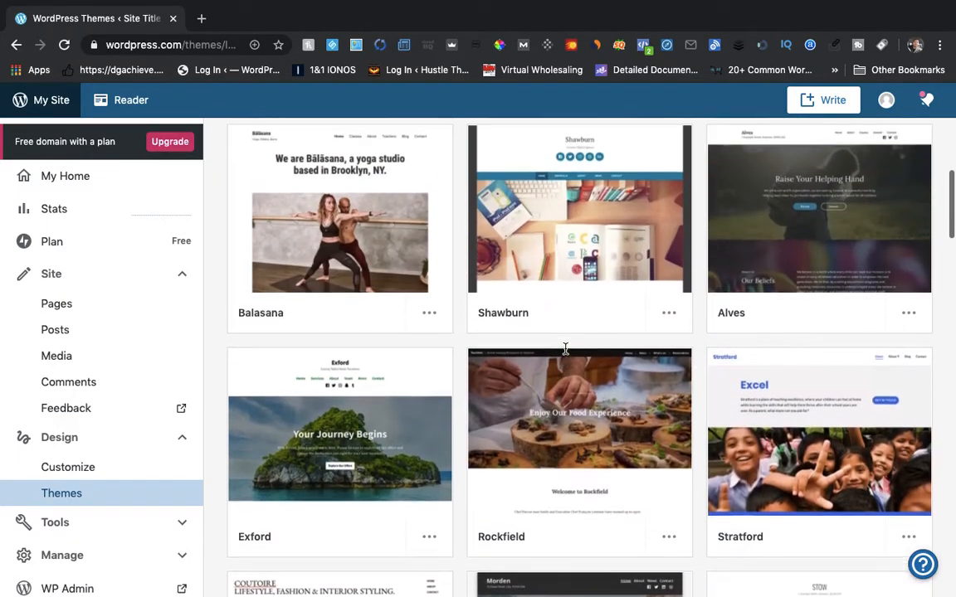
{"action": "scroll", "coordinate": [564, 355], "scroll_direction": "down", "scroll_amount": 1}
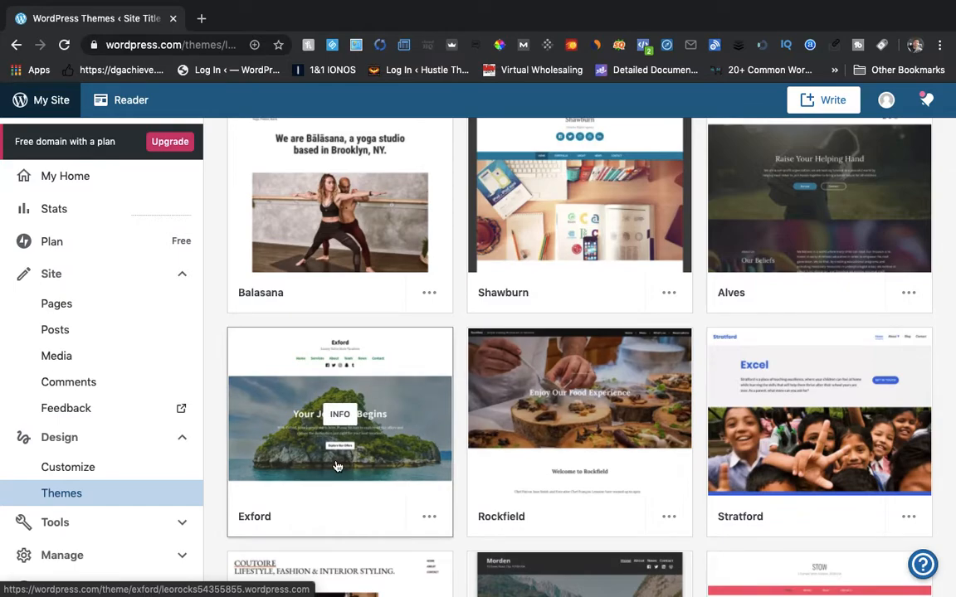
{"action": "left_click", "coordinate": [428, 516]}
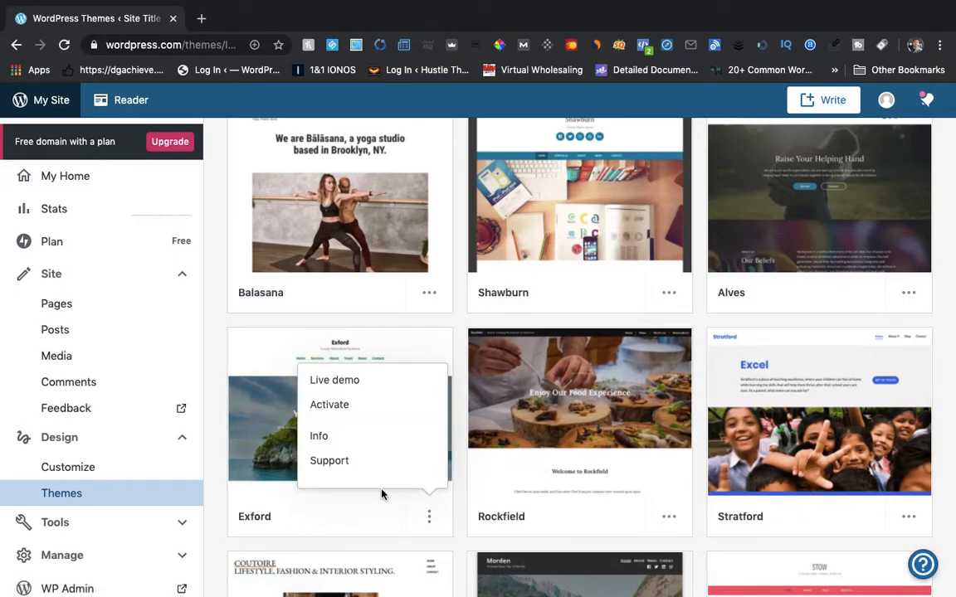
{"action": "left_click", "coordinate": [345, 378]}
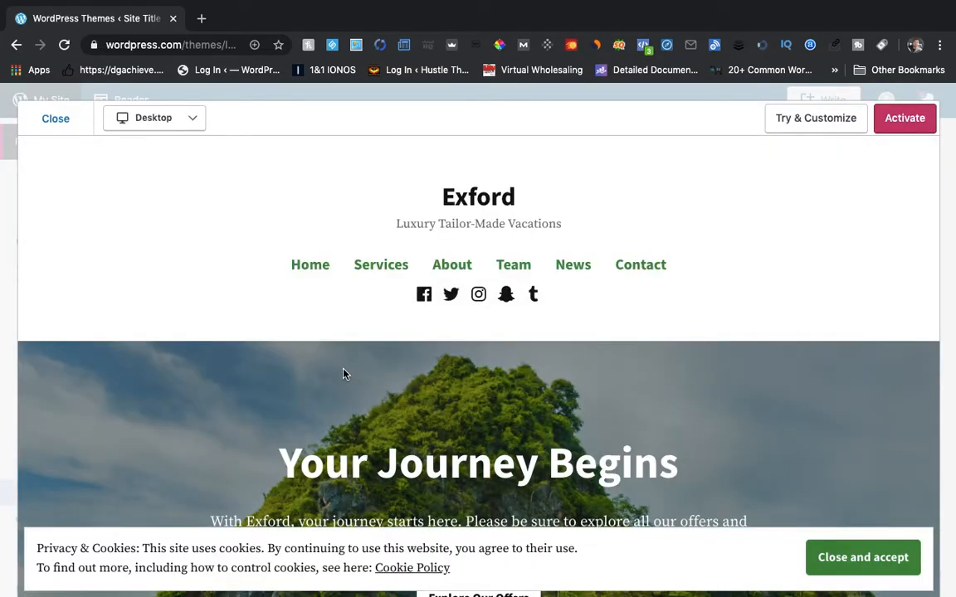
Step: Scroll through the Exford demo homepage to review it
{"action": "scroll", "coordinate": [440, 395], "scroll_direction": "down", "scroll_amount": 5}
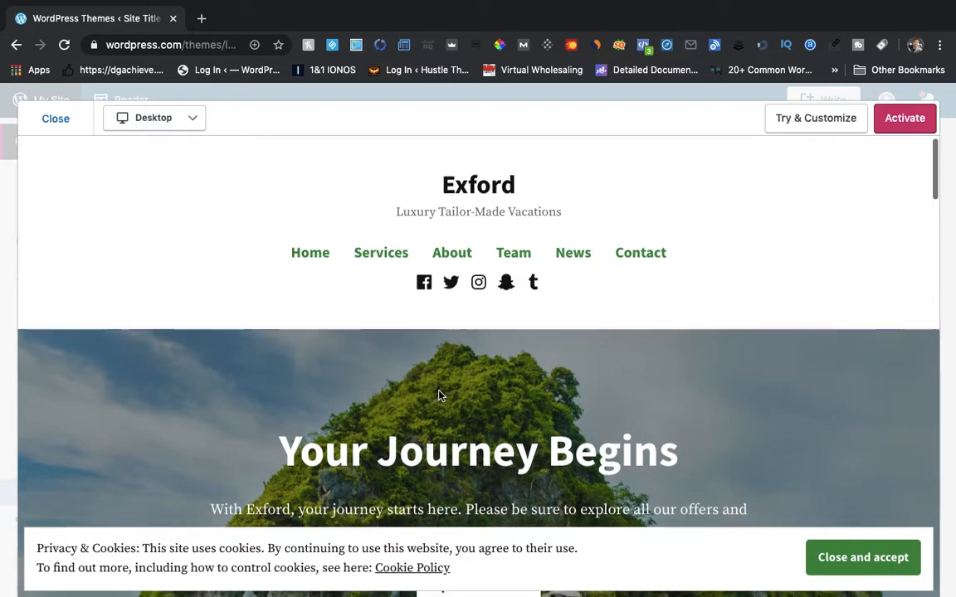
{"action": "scroll", "coordinate": [439, 390], "scroll_direction": "down", "scroll_amount": 2}
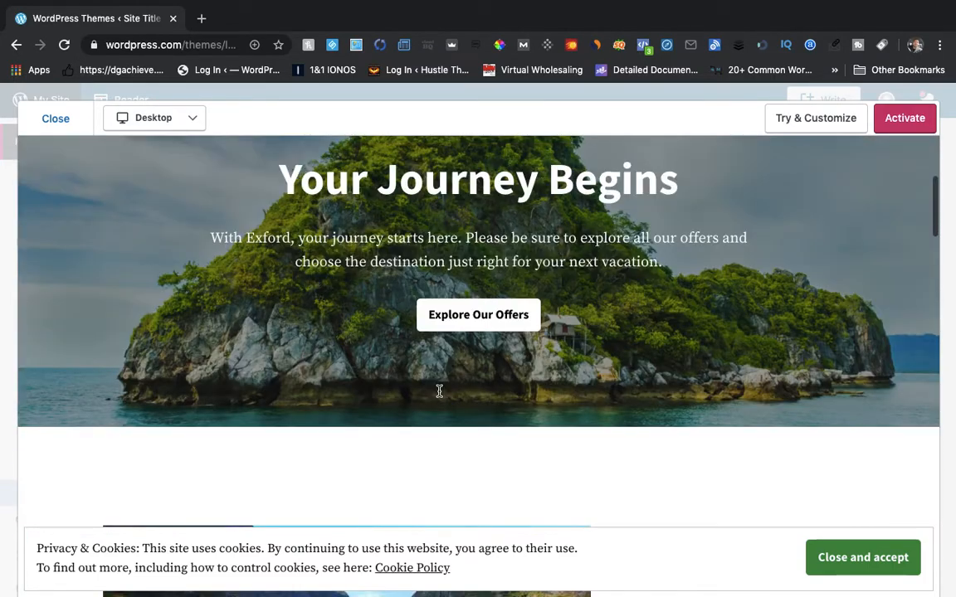
{"action": "scroll", "coordinate": [440, 396], "scroll_direction": "down", "scroll_amount": 2}
{"action": "scroll", "coordinate": [440, 395], "scroll_direction": "down", "scroll_amount": 4}
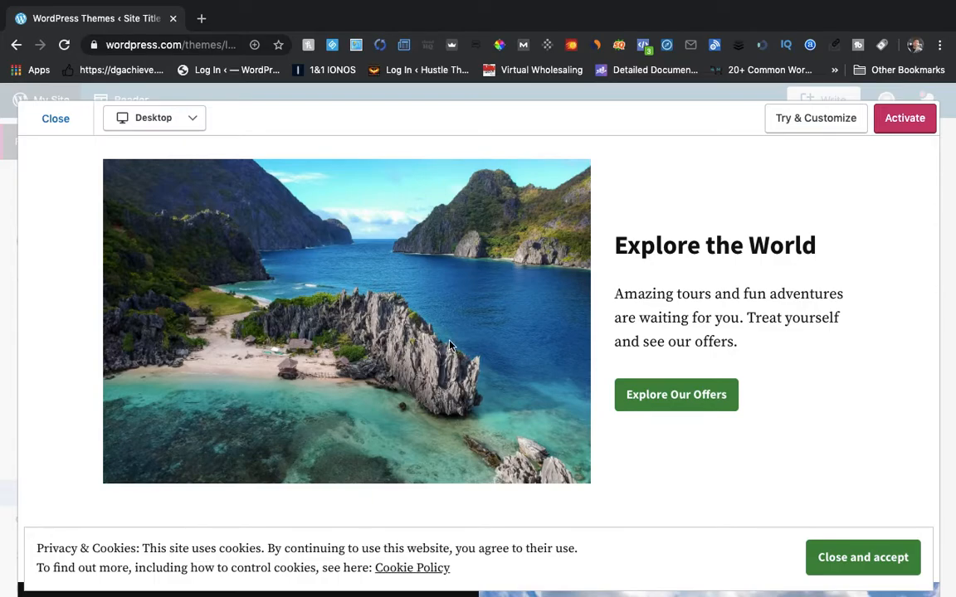
{"action": "scroll", "coordinate": [404, 305], "scroll_direction": "down", "scroll_amount": 4}
{"action": "scroll", "coordinate": [451, 345], "scroll_direction": "down", "scroll_amount": 10}
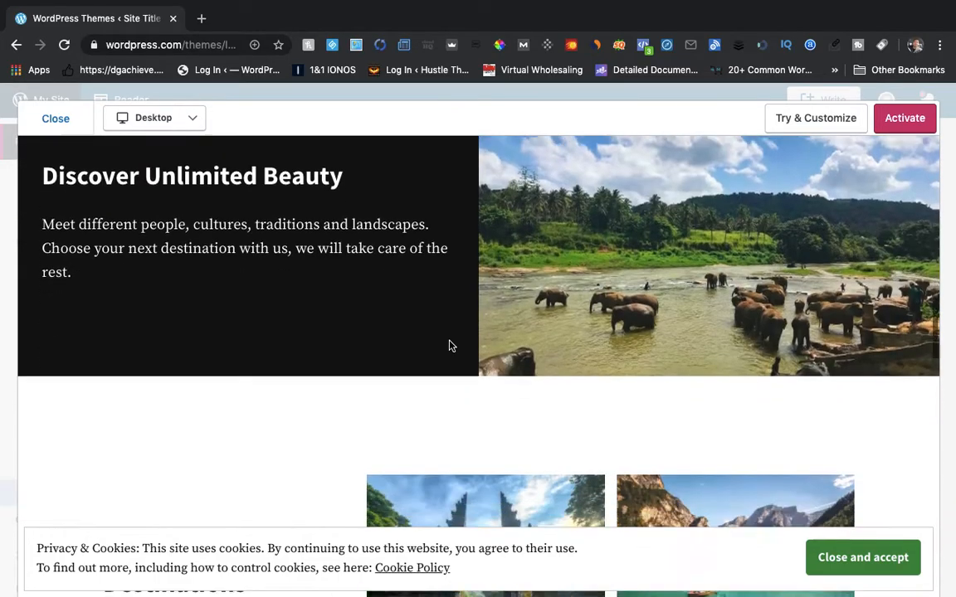
{"action": "scroll", "coordinate": [451, 345], "scroll_direction": "down", "scroll_amount": 6}
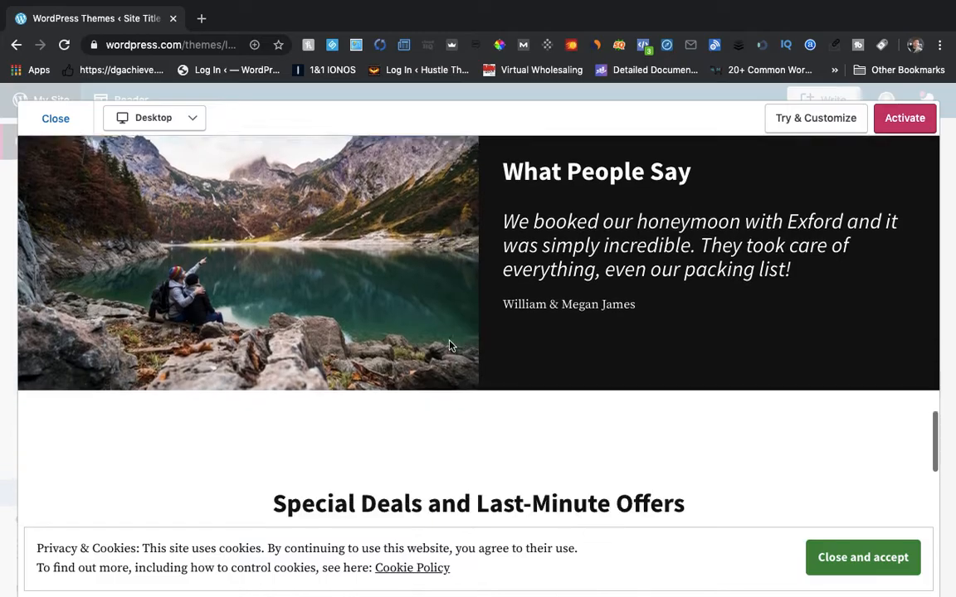
{"action": "scroll", "coordinate": [448, 342], "scroll_direction": "down", "scroll_amount": 3}
{"action": "scroll", "coordinate": [450, 347], "scroll_direction": "up", "scroll_amount": 20}
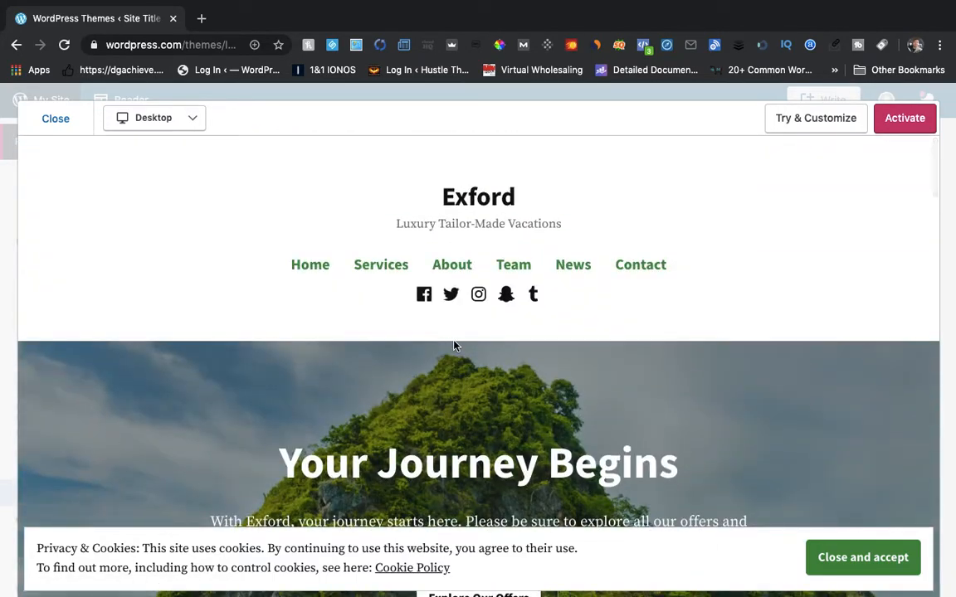
{"action": "scroll", "coordinate": [451, 345], "scroll_direction": "down", "scroll_amount": 3}
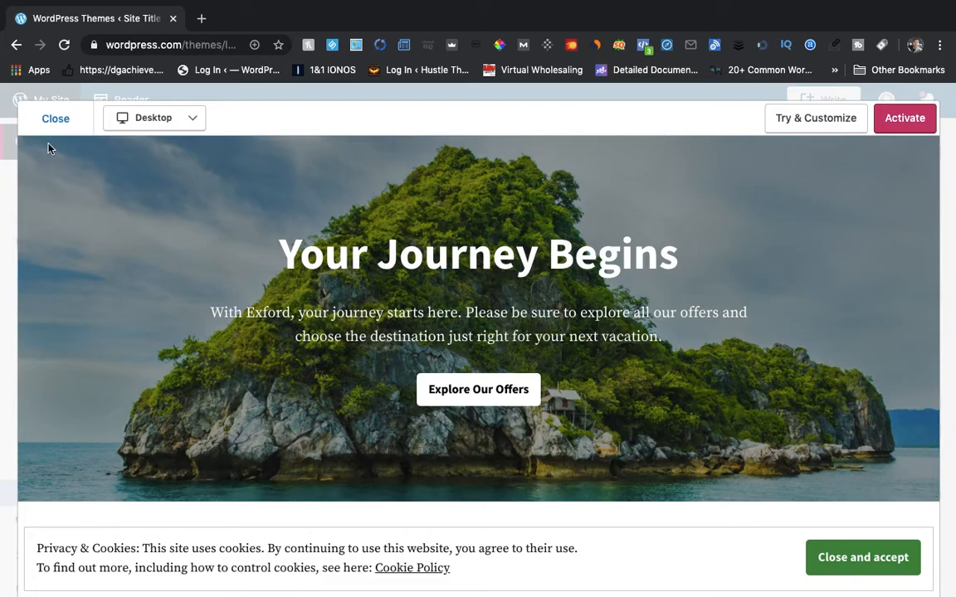
Step: Activate Exford, confirming the switch, and view the live site
{"action": "left_click", "coordinate": [888, 121]}
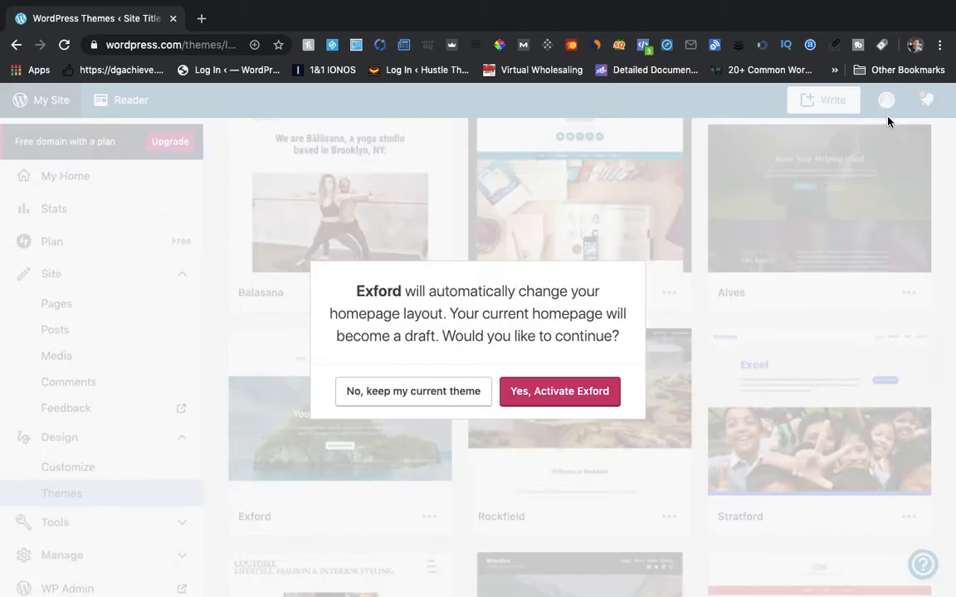
{"action": "left_click", "coordinate": [559, 391]}
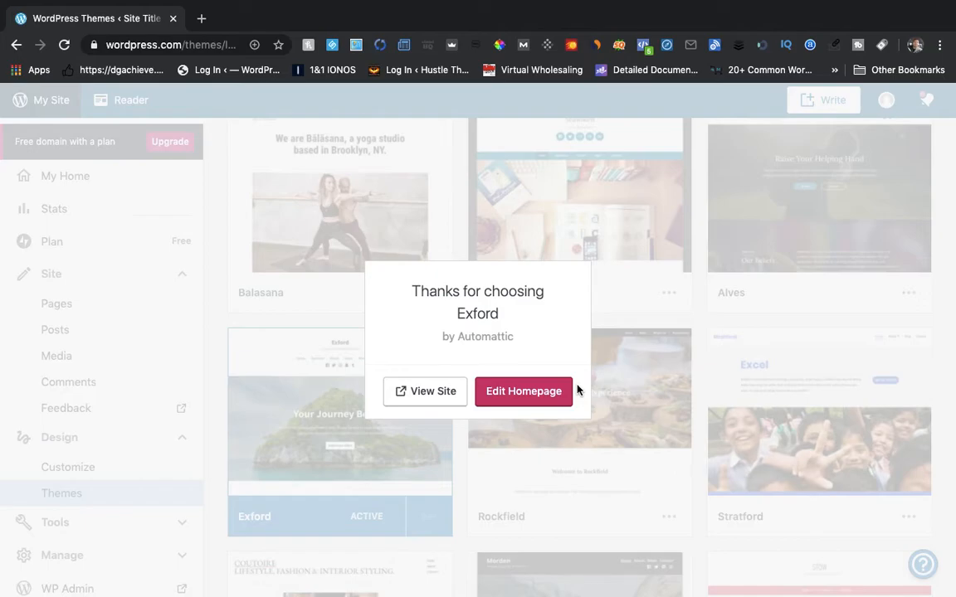
{"action": "left_click", "coordinate": [421, 395]}
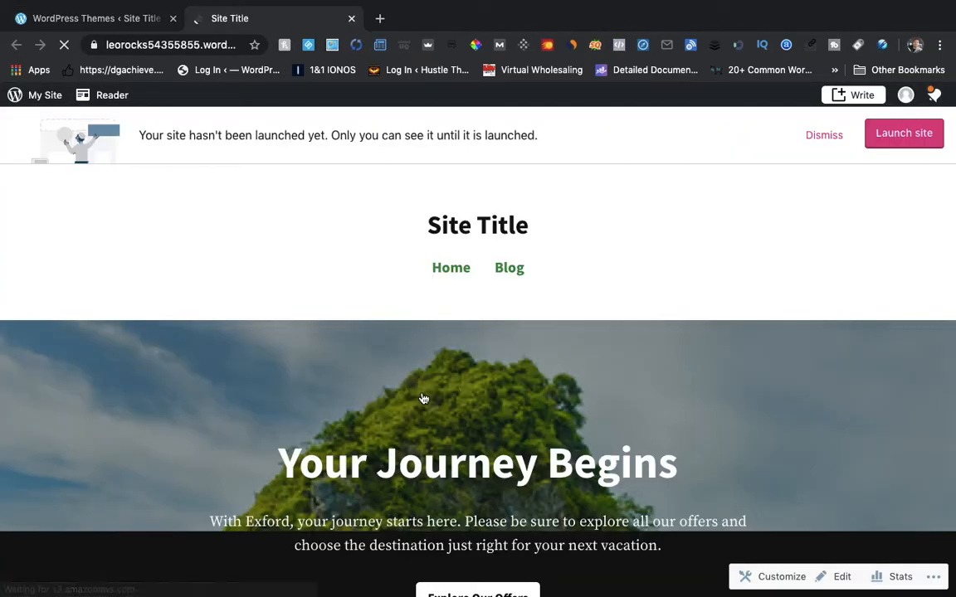
Step: Scroll through the live Exford homepage to review it
{"action": "scroll", "coordinate": [424, 398], "scroll_direction": "down", "scroll_amount": 3}
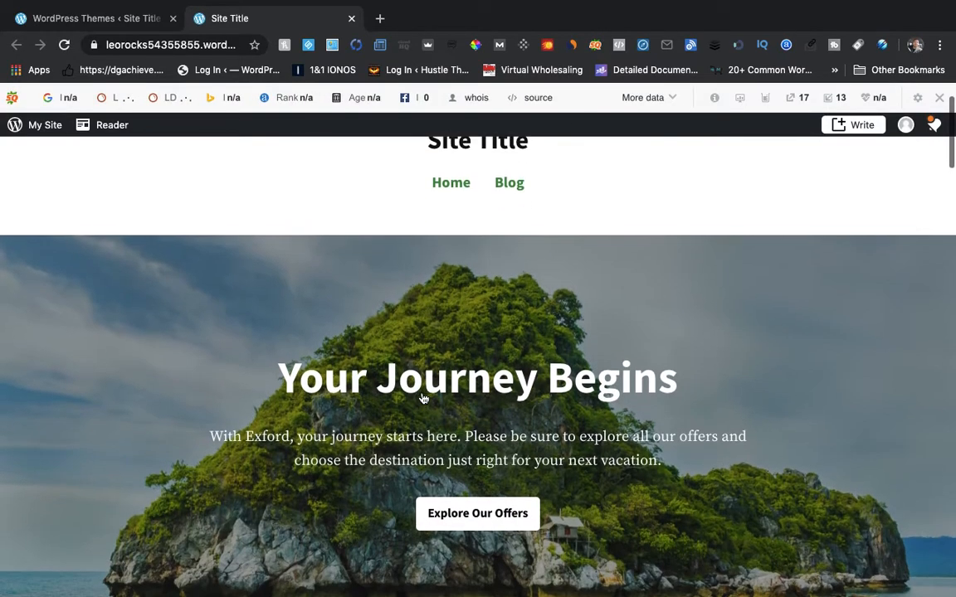
{"action": "scroll", "coordinate": [423, 399], "scroll_direction": "down", "scroll_amount": 4}
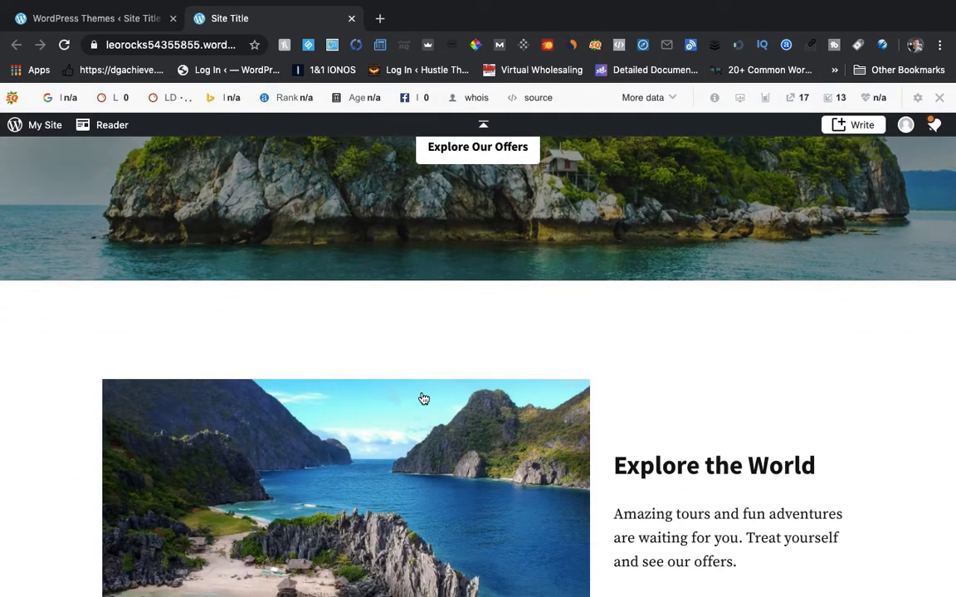
{"action": "scroll", "coordinate": [423, 399], "scroll_direction": "down", "scroll_amount": 1}
{"action": "scroll", "coordinate": [423, 399], "scroll_direction": "down", "scroll_amount": 2}
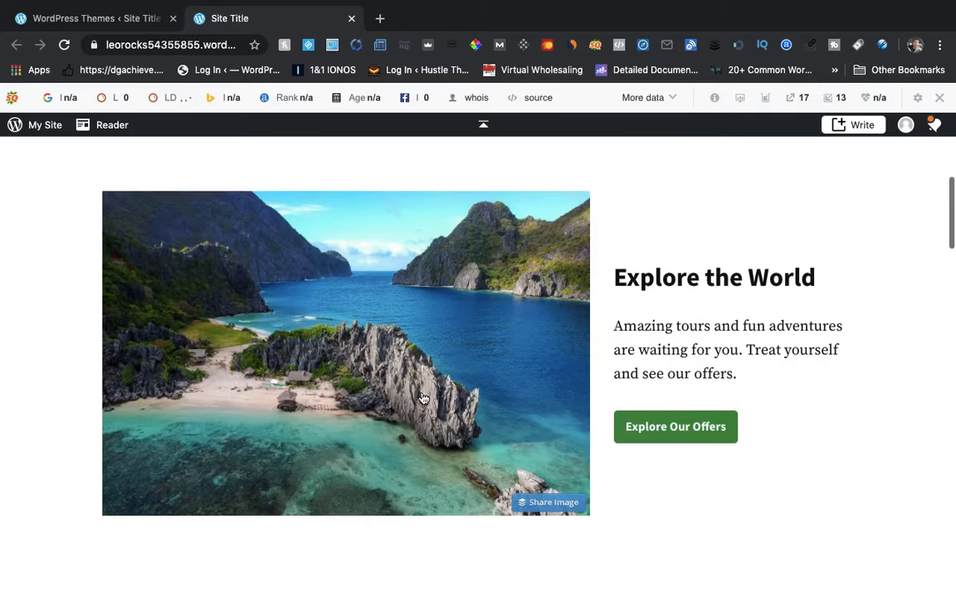
{"action": "scroll", "coordinate": [423, 399], "scroll_direction": "down", "scroll_amount": 8}
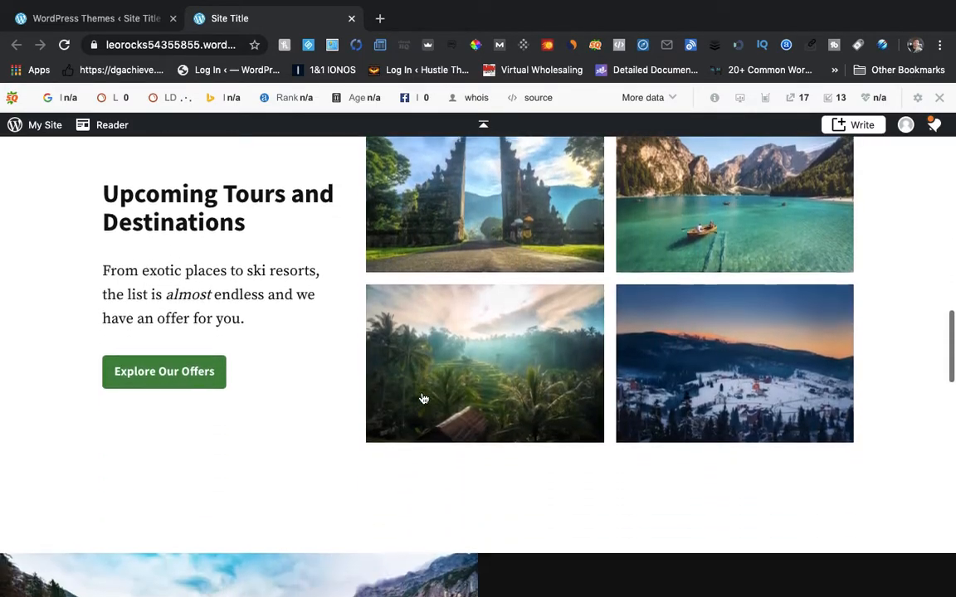
{"action": "scroll", "coordinate": [423, 399], "scroll_direction": "up", "scroll_amount": 4}
{"action": "scroll", "coordinate": [423, 399], "scroll_direction": "down", "scroll_amount": 8}
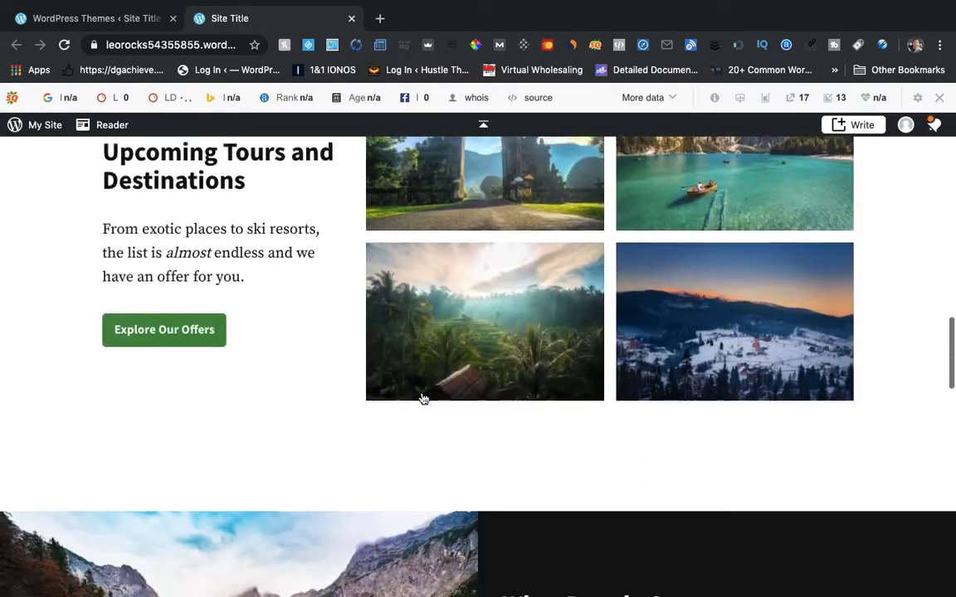
{"action": "scroll", "coordinate": [423, 399], "scroll_direction": "down", "scroll_amount": 10}
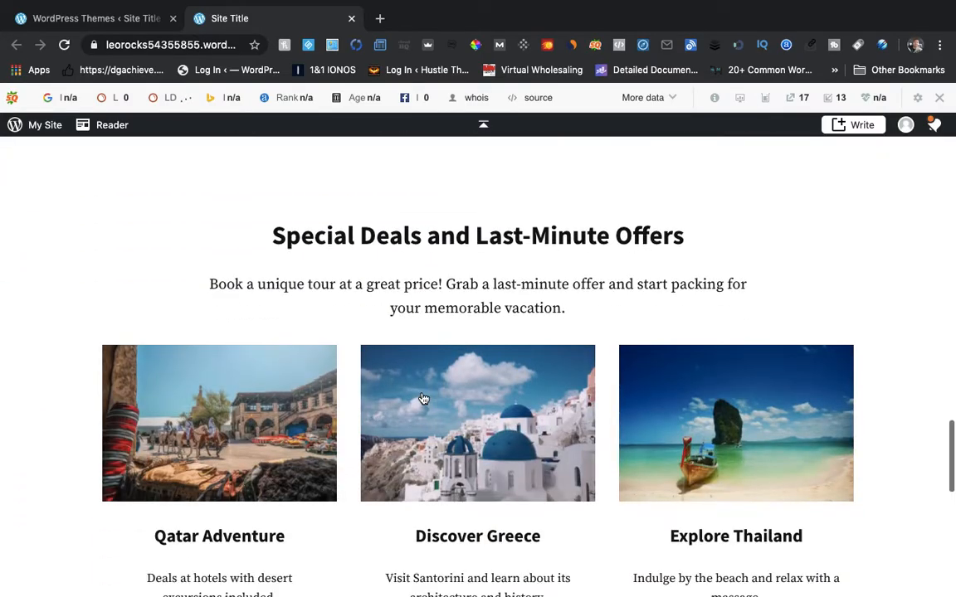
{"action": "scroll", "coordinate": [423, 399], "scroll_direction": "down", "scroll_amount": 5}
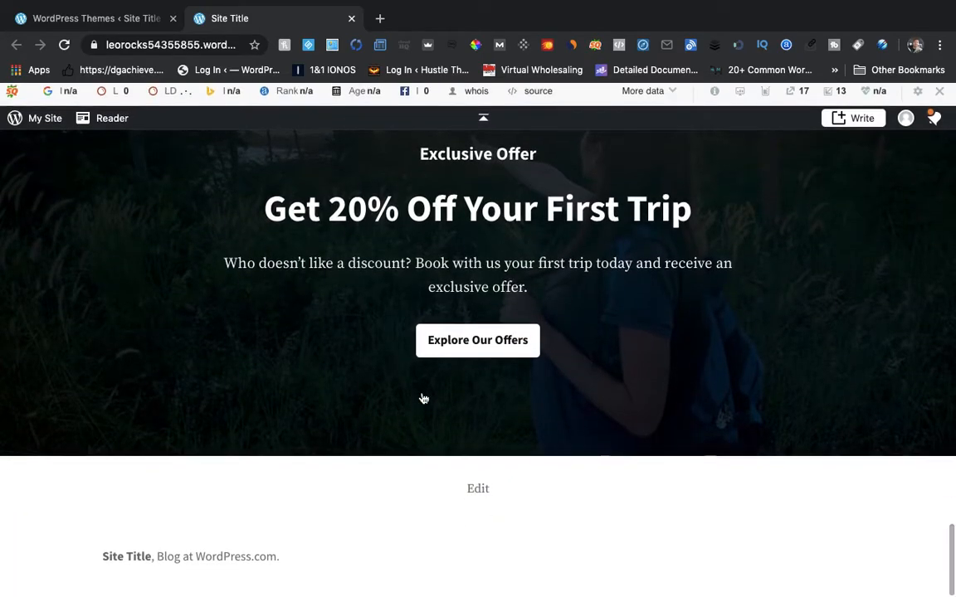
{"action": "scroll", "coordinate": [423, 399], "scroll_direction": "up", "scroll_amount": 8}
{"action": "scroll", "coordinate": [423, 399], "scroll_direction": "up", "scroll_amount": 15}
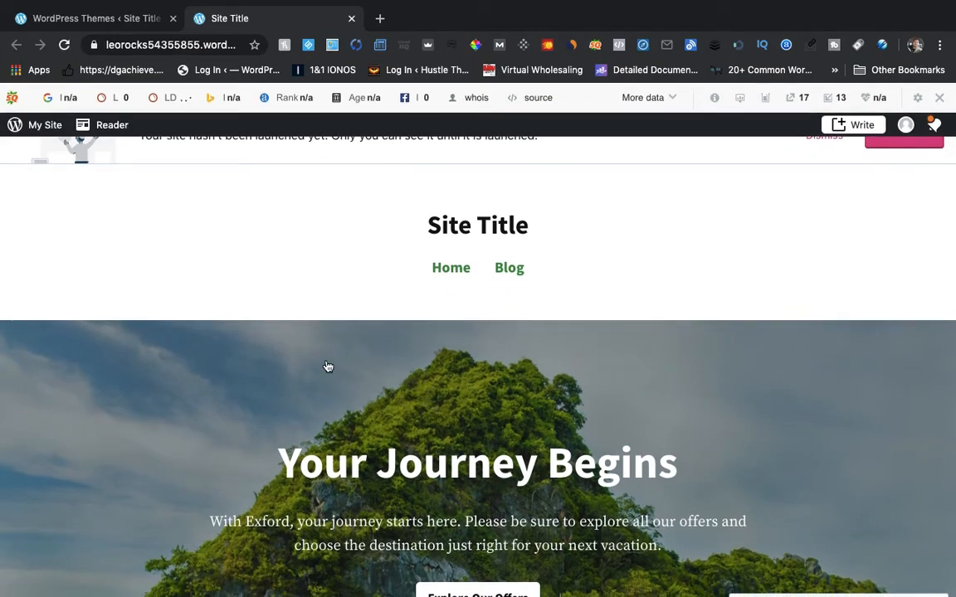
Step: Disable the SEO bar for this domain and return to the Themes tab
{"action": "left_click", "coordinate": [939, 97]}
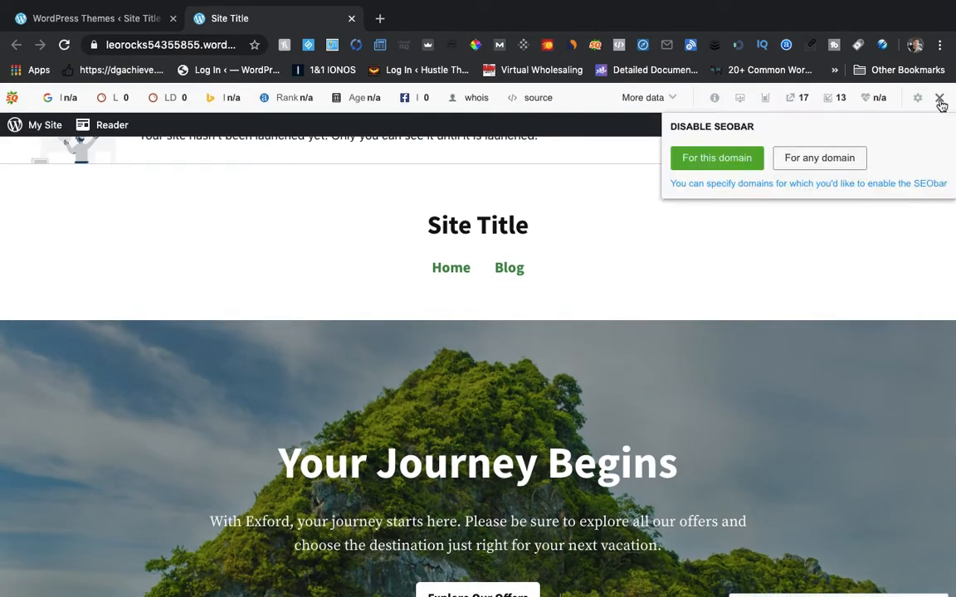
{"action": "left_click", "coordinate": [719, 158]}
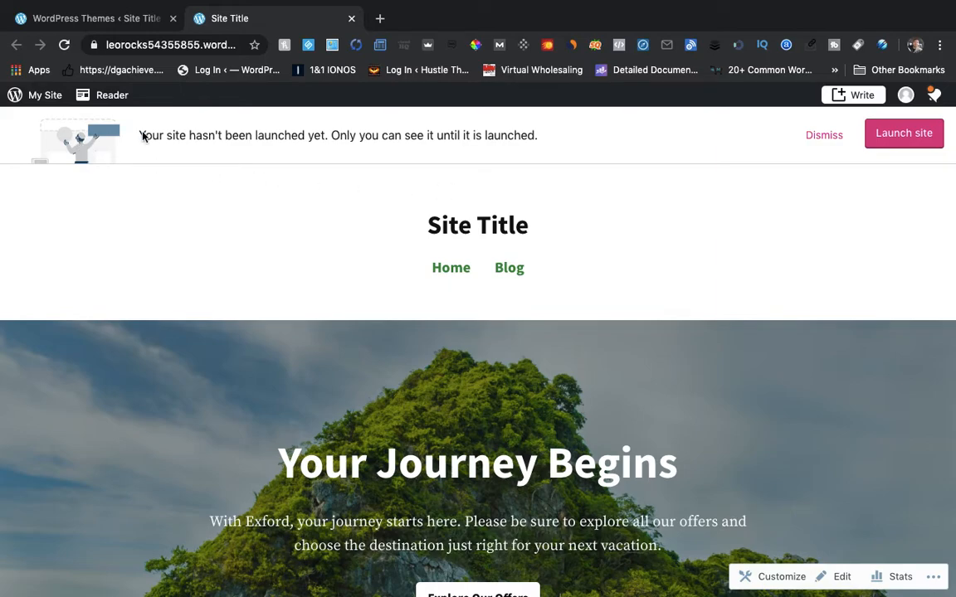
{"action": "left_click", "coordinate": [146, 23]}
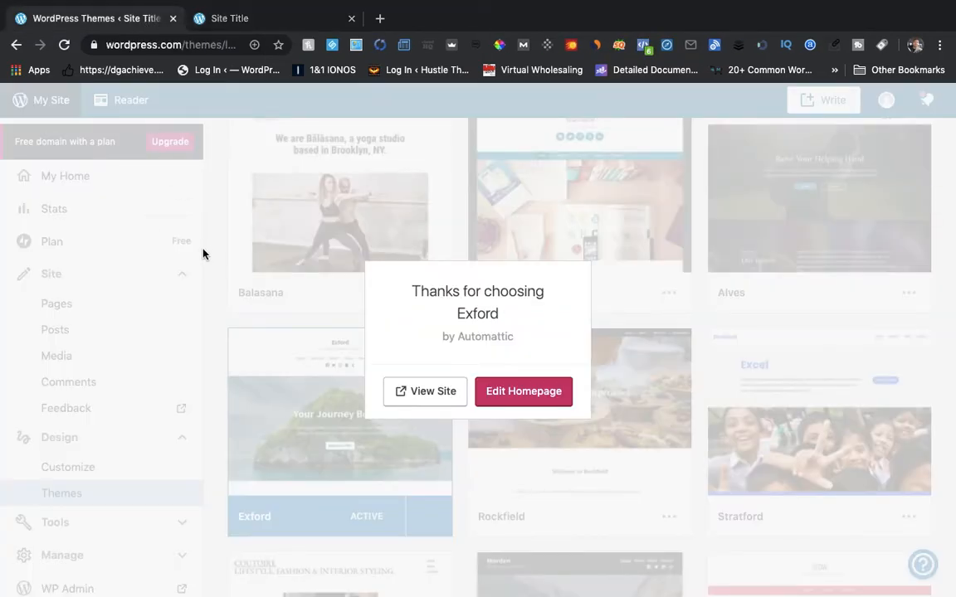
Step: Open the homepage in the editor and select the 'Your Journey Begins' heading text
{"action": "left_click", "coordinate": [503, 395]}
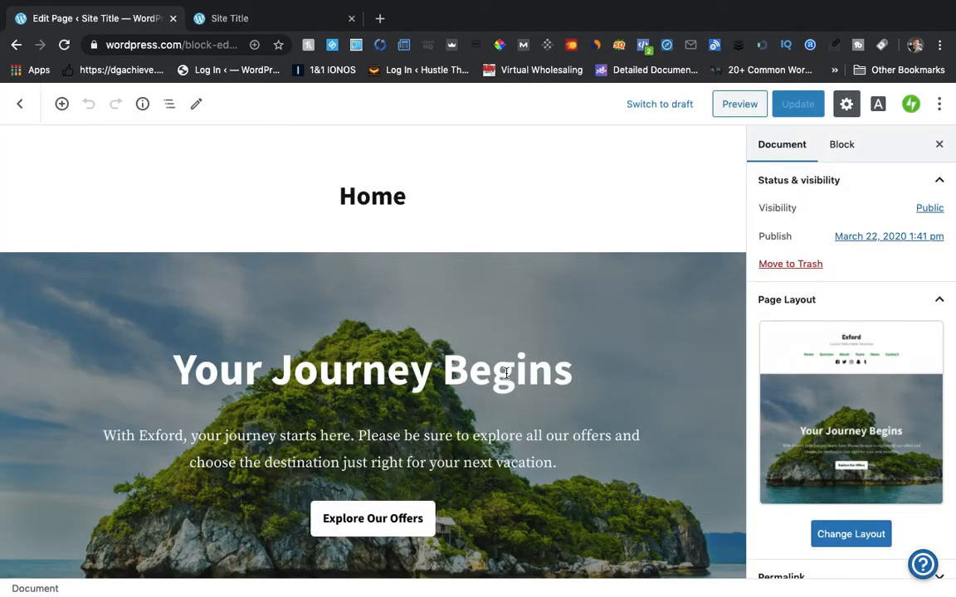
{"action": "left_click", "coordinate": [567, 380]}
{"action": "left_click_drag", "start_coordinate": [571, 378], "coordinate": [182, 370]}
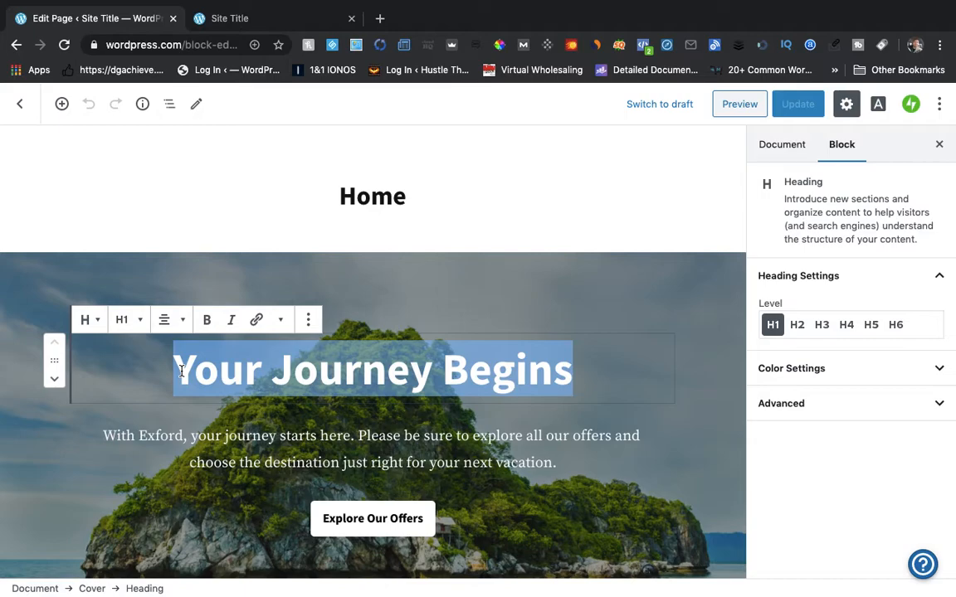
Step: Type 'The Best Cannabis' over the selected cover heading
{"action": "type", "text": "The B"}
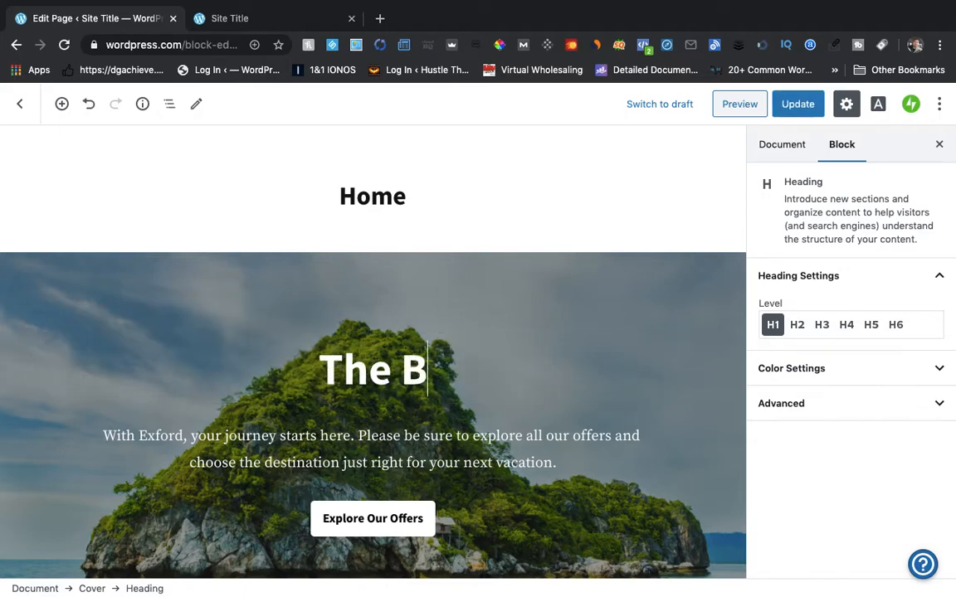
{"action": "type", "text": "est Ca"}
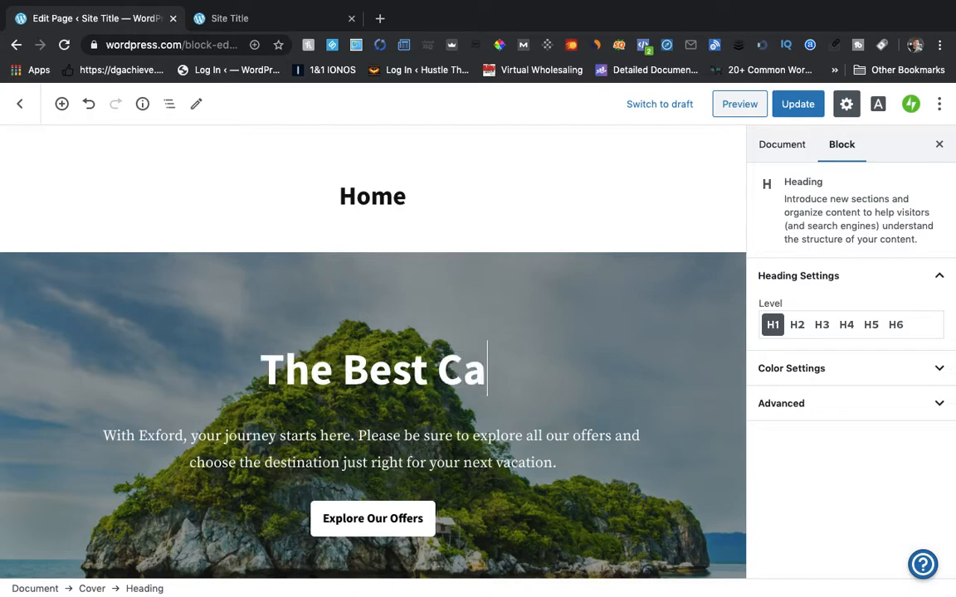
{"action": "type", "text": "nn"}
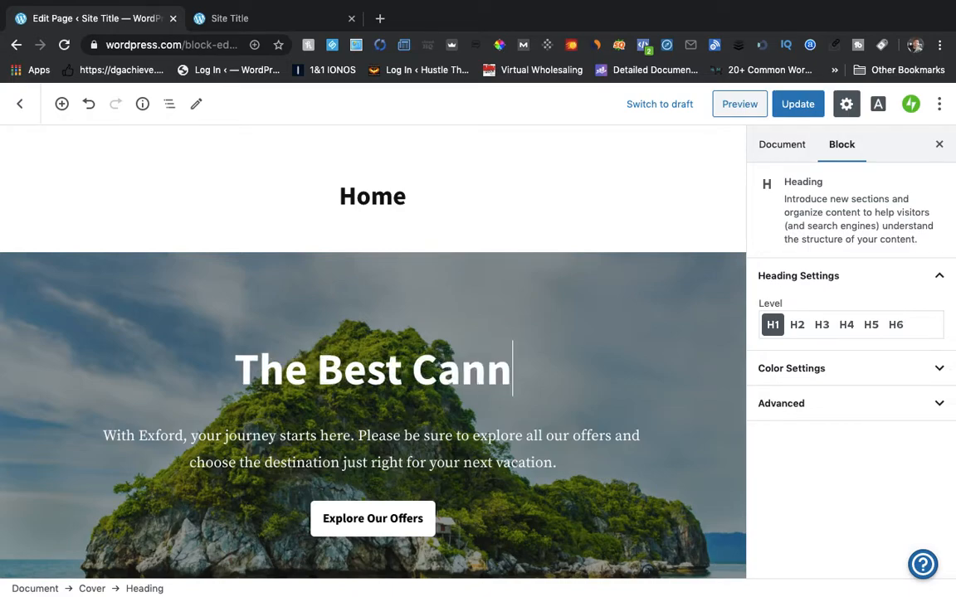
{"action": "type", "text": "abis"}
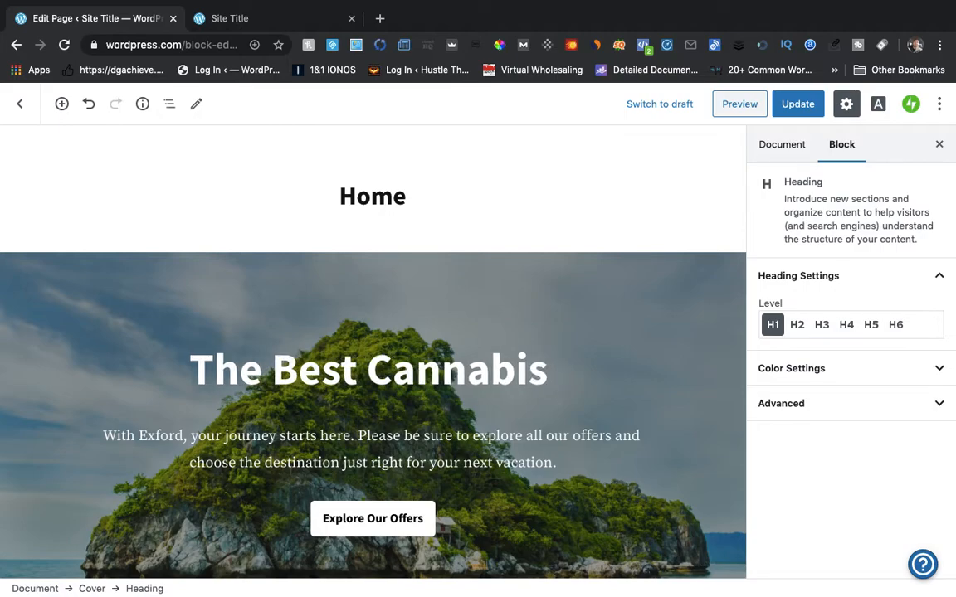
{"action": "scroll", "coordinate": [23, 373], "scroll_direction": "down", "scroll_amount": 2}
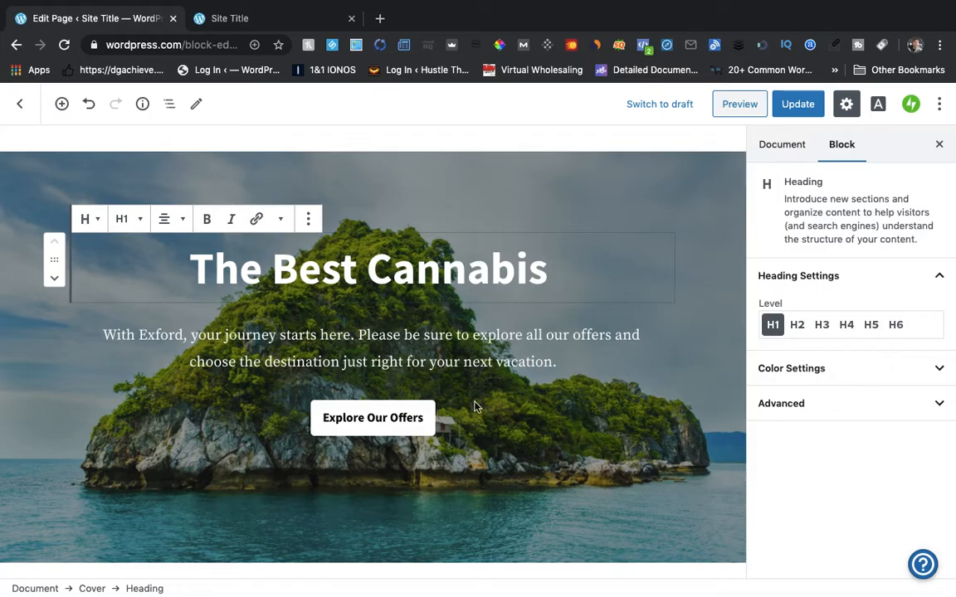
Step: Replace the hero paragraph text with the line 'Take you on your wildest dreams'
{"action": "left_click", "coordinate": [557, 356]}
{"action": "left_click_drag", "start_coordinate": [557, 358], "coordinate": [106, 336]}
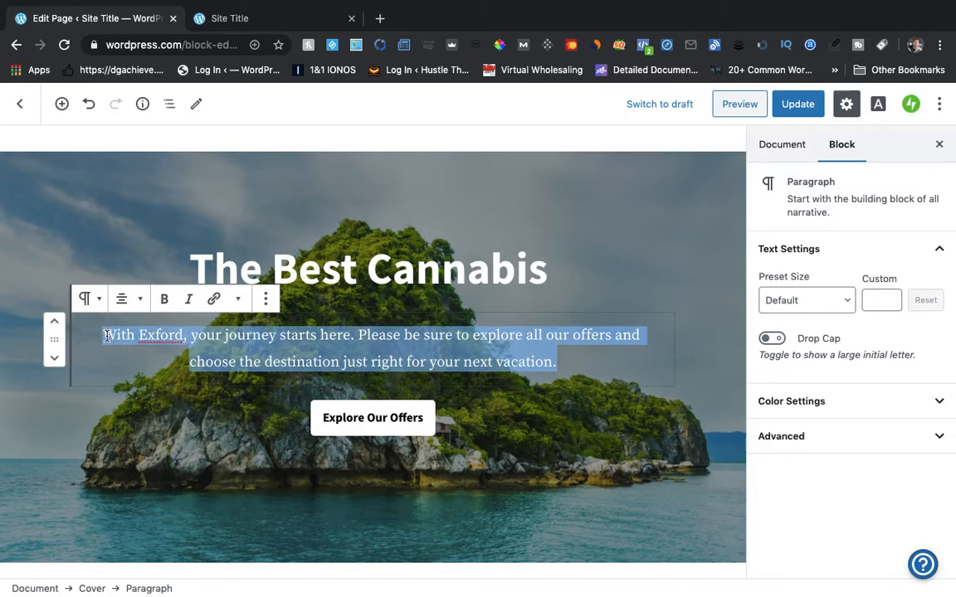
{"action": "scroll", "coordinate": [107, 335], "scroll_direction": "up", "scroll_amount": 1}
{"action": "type", "text": "Tak "}
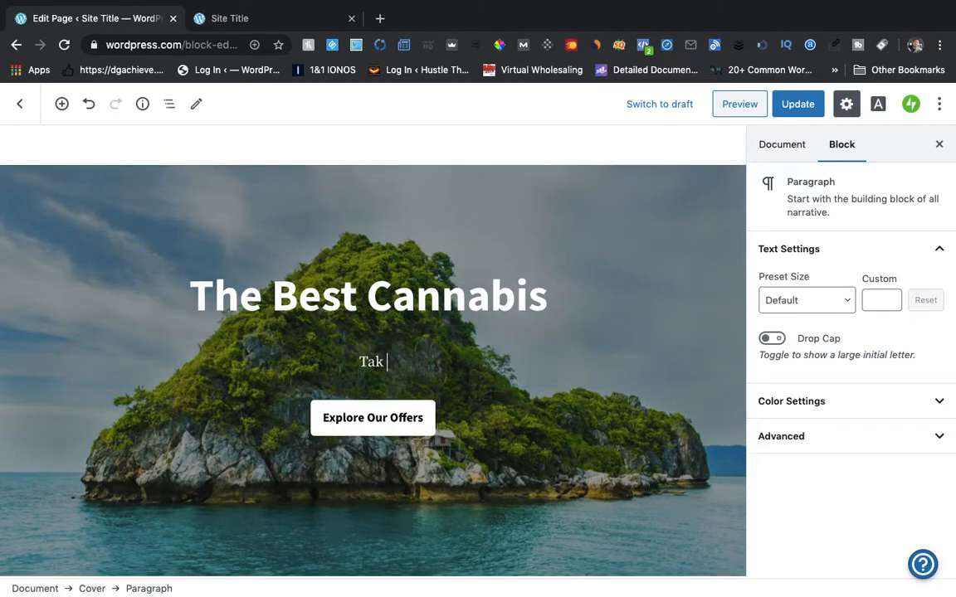
{"action": "type", "text": "you on you"}
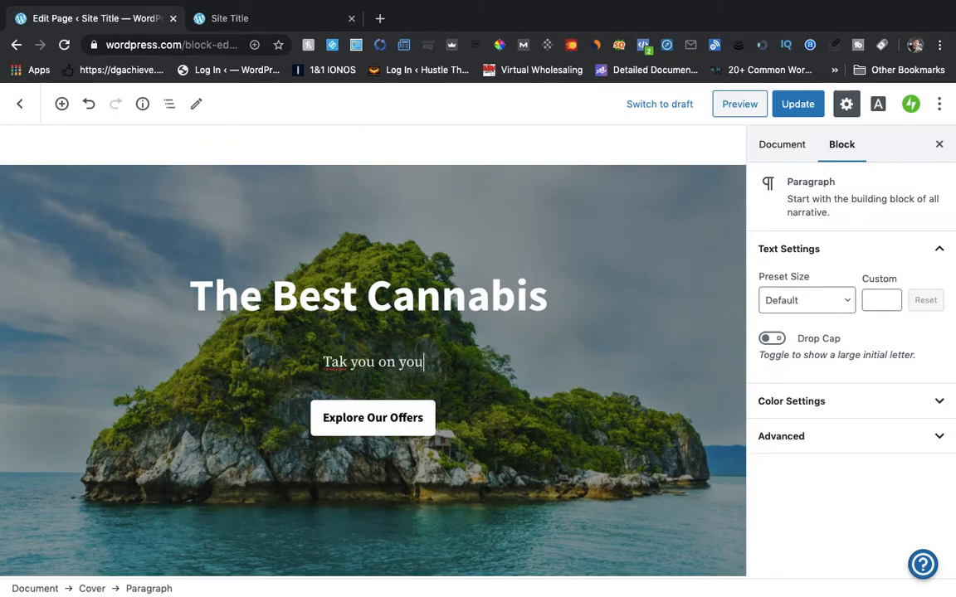
{"action": "type", "text": "r wildest"}
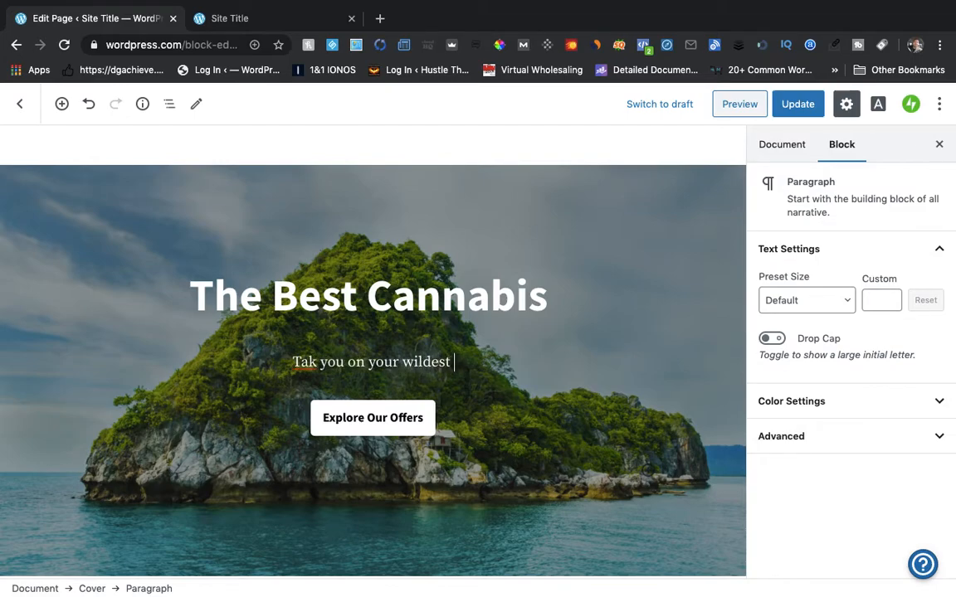
{"action": "type", "text": " dreams"}
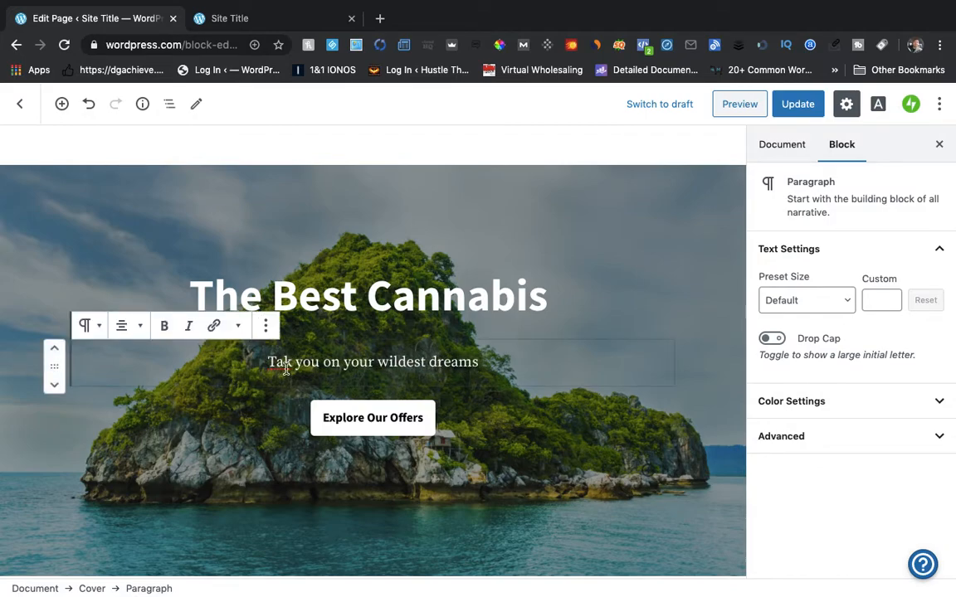
{"action": "type", "text": "e"}
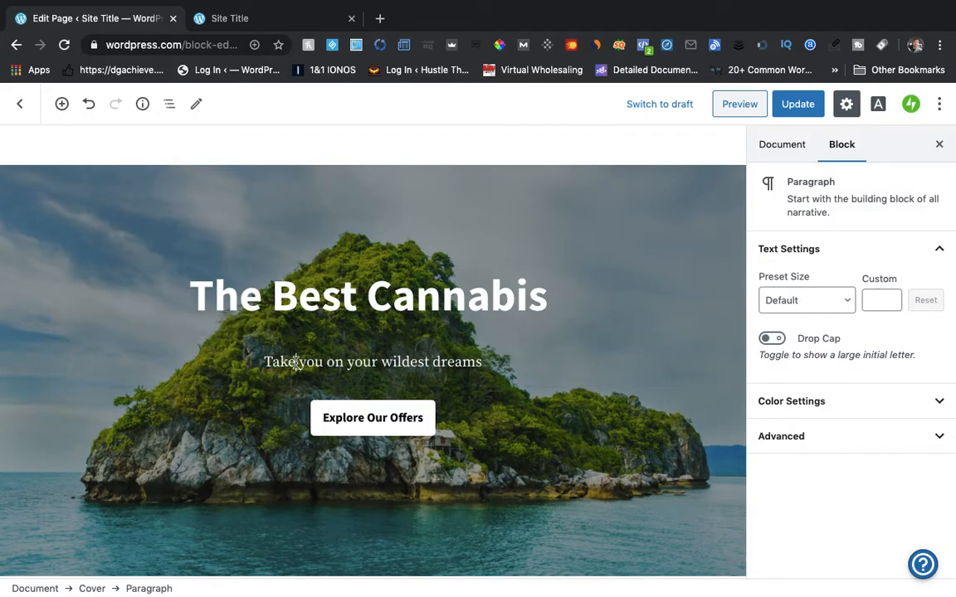
Step: Fix the typos in the new subtitle line and update the homepage
{"action": "left_click", "coordinate": [489, 360]}
{"action": "left_click_drag", "start_coordinate": [488, 358], "coordinate": [266, 362]}
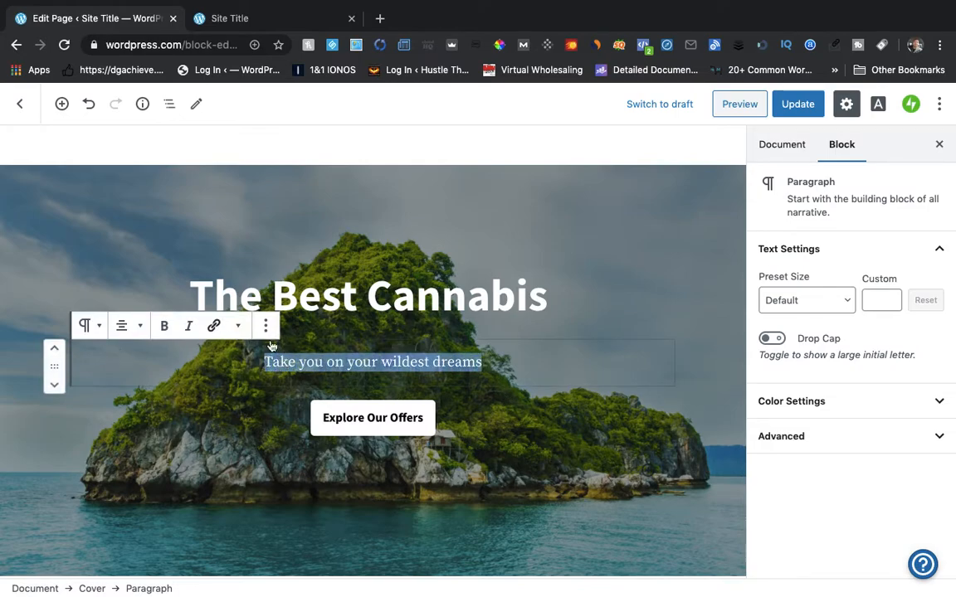
{"action": "left_click", "coordinate": [238, 329]}
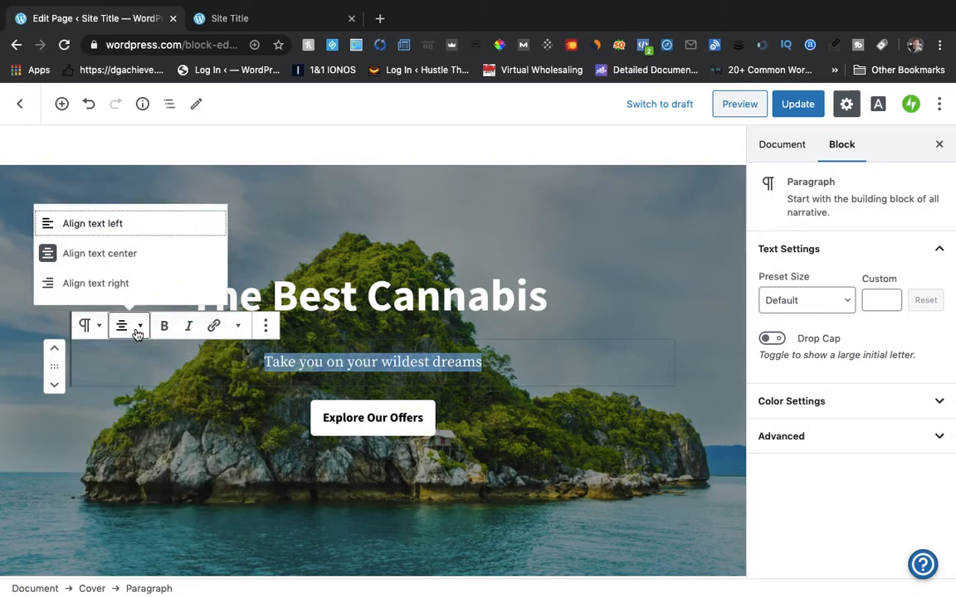
{"action": "left_click", "coordinate": [503, 388]}
{"action": "scroll", "coordinate": [521, 424], "scroll_direction": "down", "scroll_amount": 2}
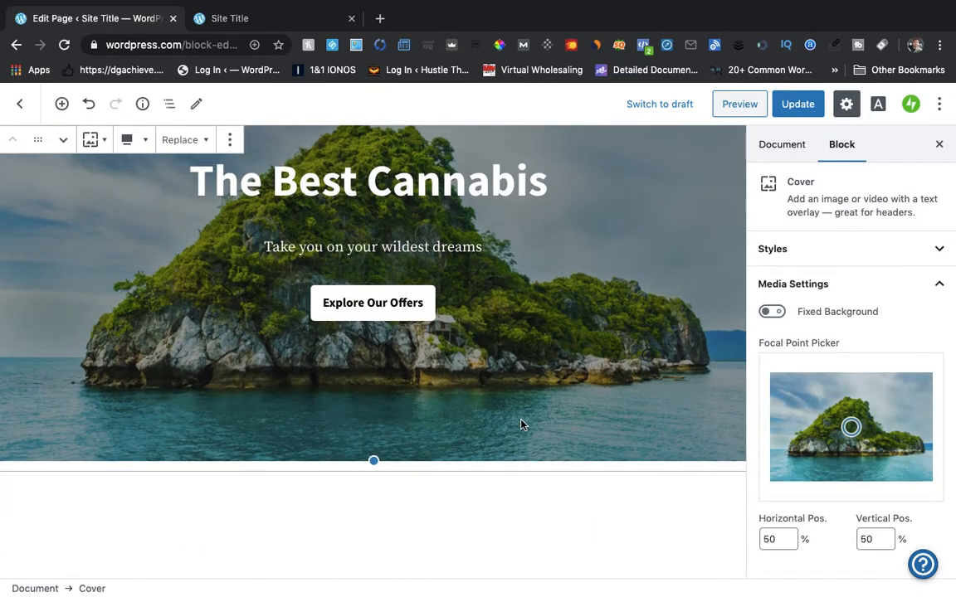
{"action": "scroll", "coordinate": [521, 425], "scroll_direction": "down", "scroll_amount": 4}
{"action": "scroll", "coordinate": [521, 420], "scroll_direction": "down", "scroll_amount": 3}
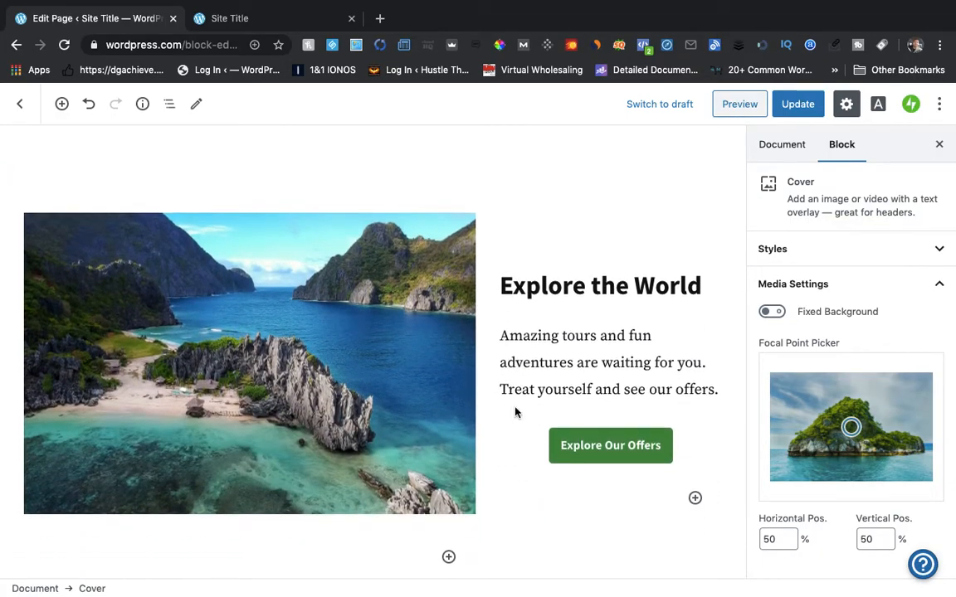
{"action": "scroll", "coordinate": [514, 412], "scroll_direction": "down", "scroll_amount": 2}
{"action": "scroll", "coordinate": [515, 413], "scroll_direction": "up", "scroll_amount": 10}
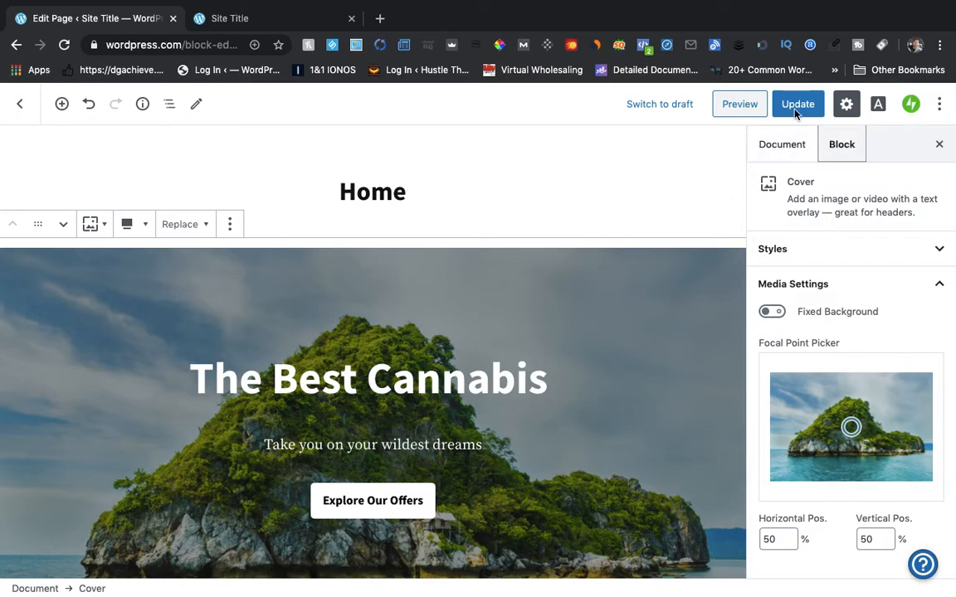
{"action": "left_click", "coordinate": [796, 106]}
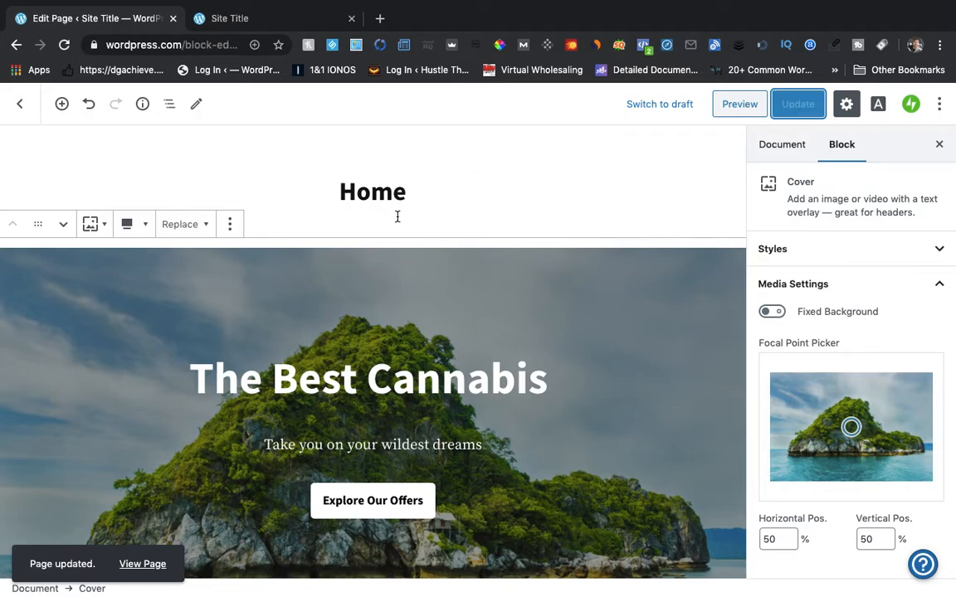
Step: Exit the editor to the Pages list (Blog, Home, Contact) and open the Contact page
{"action": "left_click", "coordinate": [21, 106]}
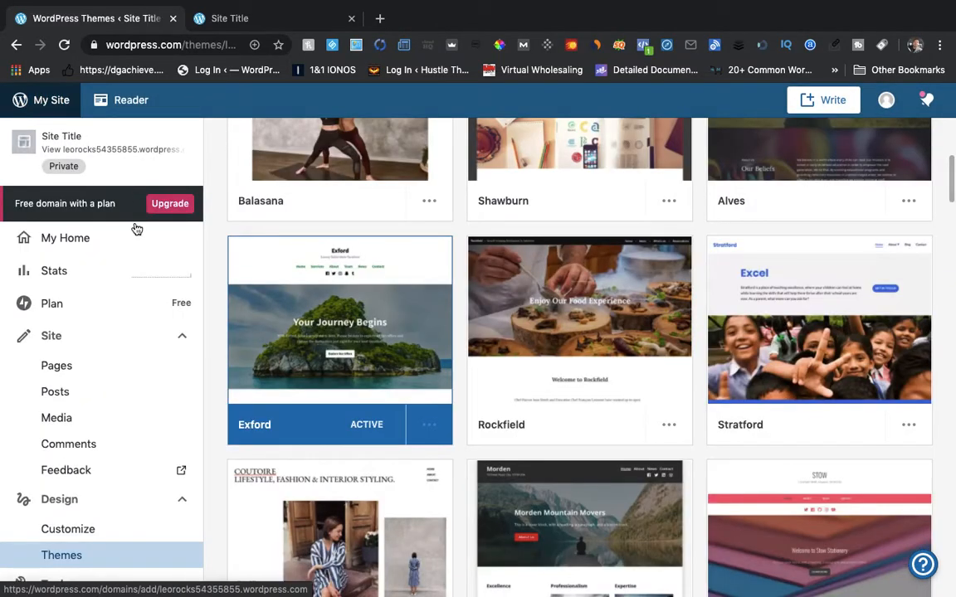
{"action": "left_click", "coordinate": [96, 368]}
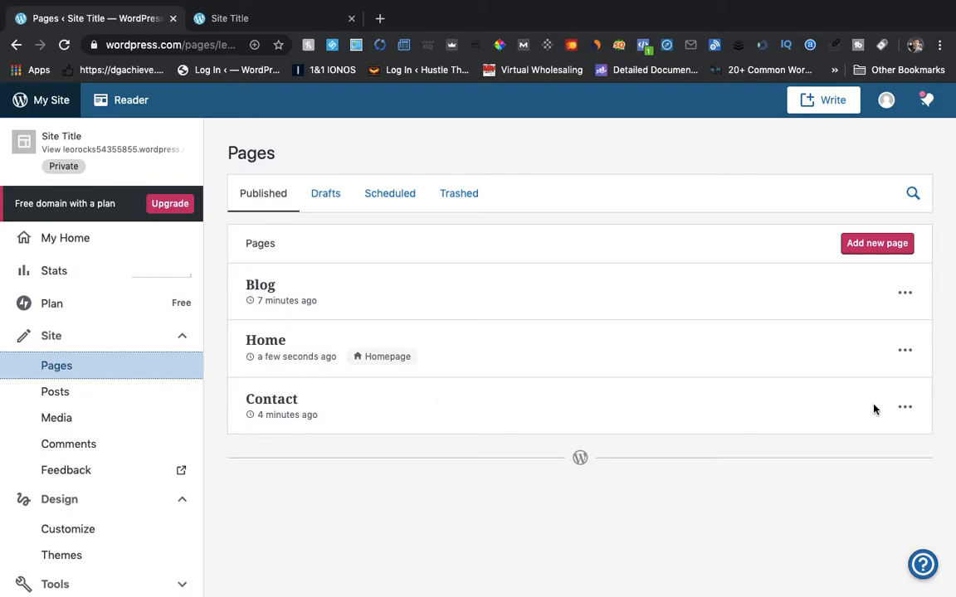
{"action": "left_click", "coordinate": [277, 404]}
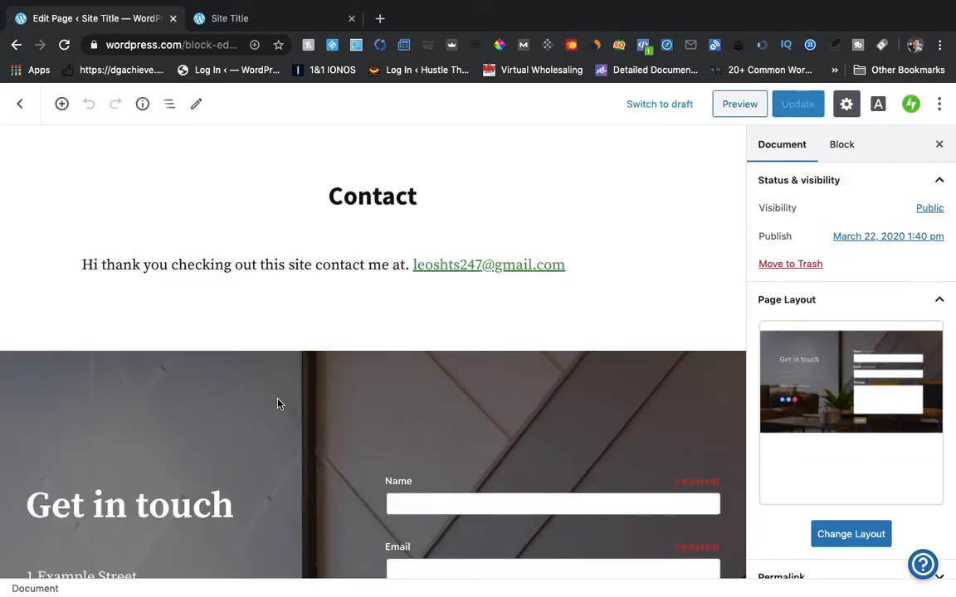
Step: Add a YouTube icon to the contact section's Social Icons block
{"action": "scroll", "coordinate": [460, 355], "scroll_direction": "down", "scroll_amount": 4}
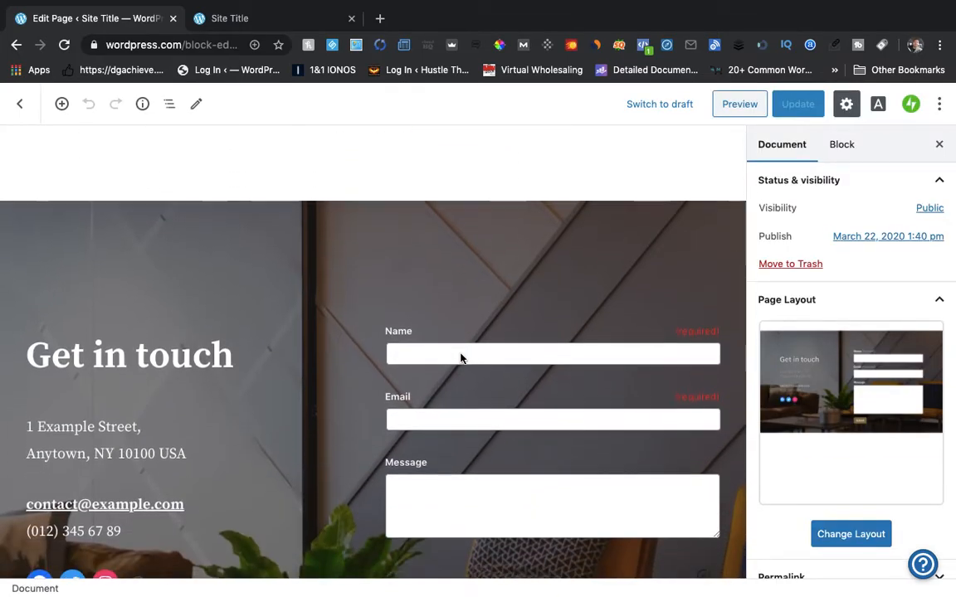
{"action": "scroll", "coordinate": [296, 352], "scroll_direction": "down", "scroll_amount": 4}
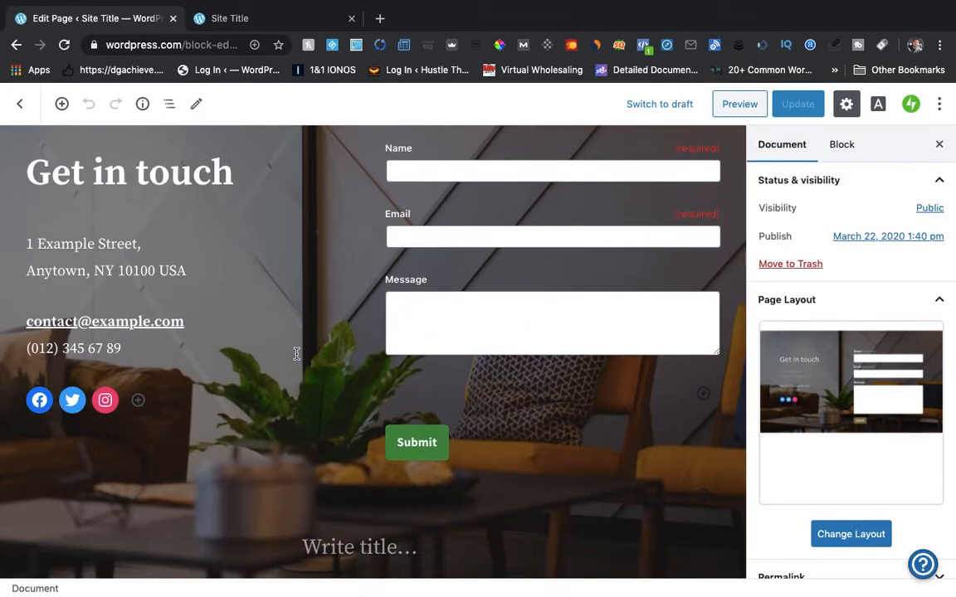
{"action": "left_click", "coordinate": [105, 402]}
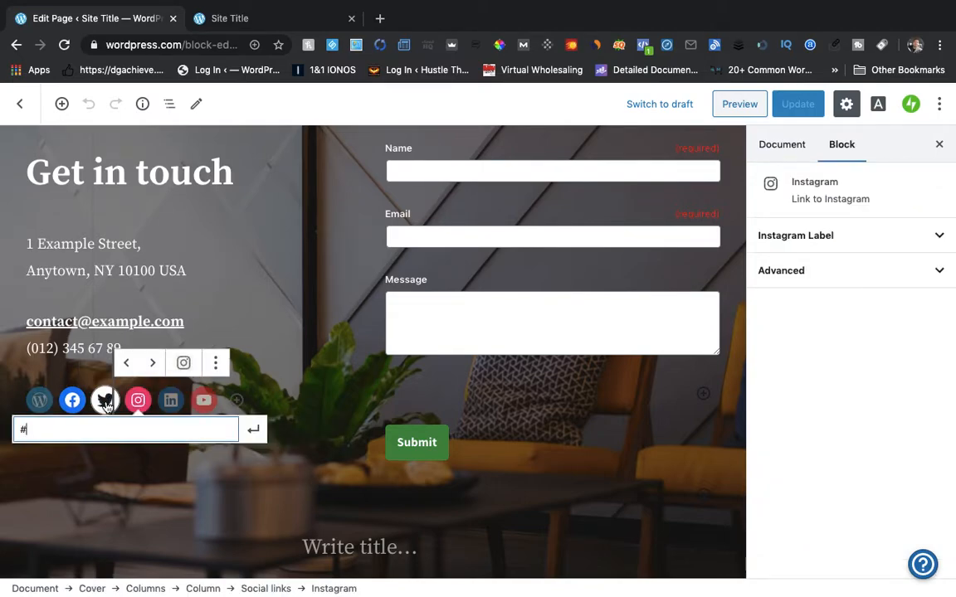
{"action": "left_click", "coordinate": [268, 287]}
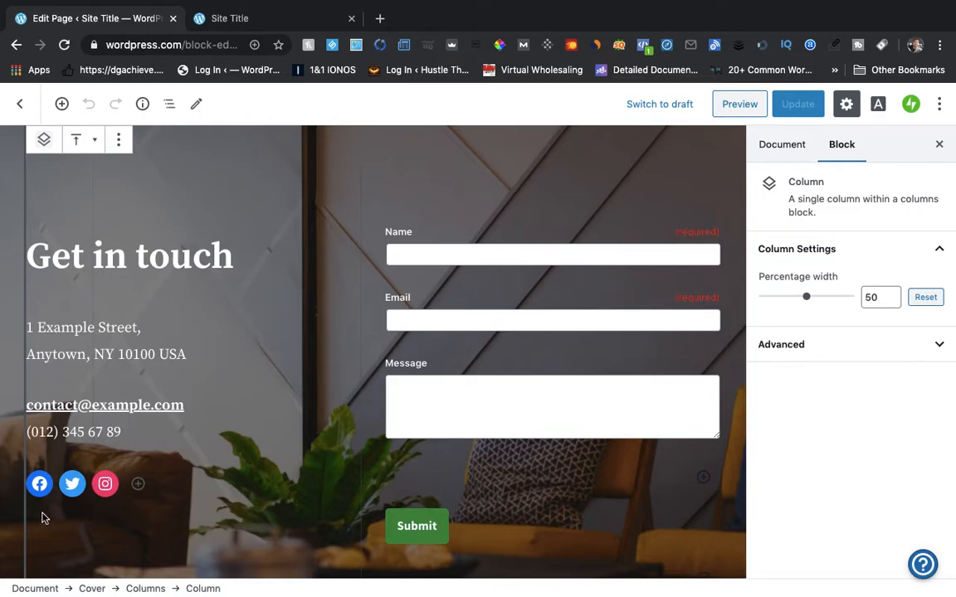
{"action": "left_click", "coordinate": [137, 485]}
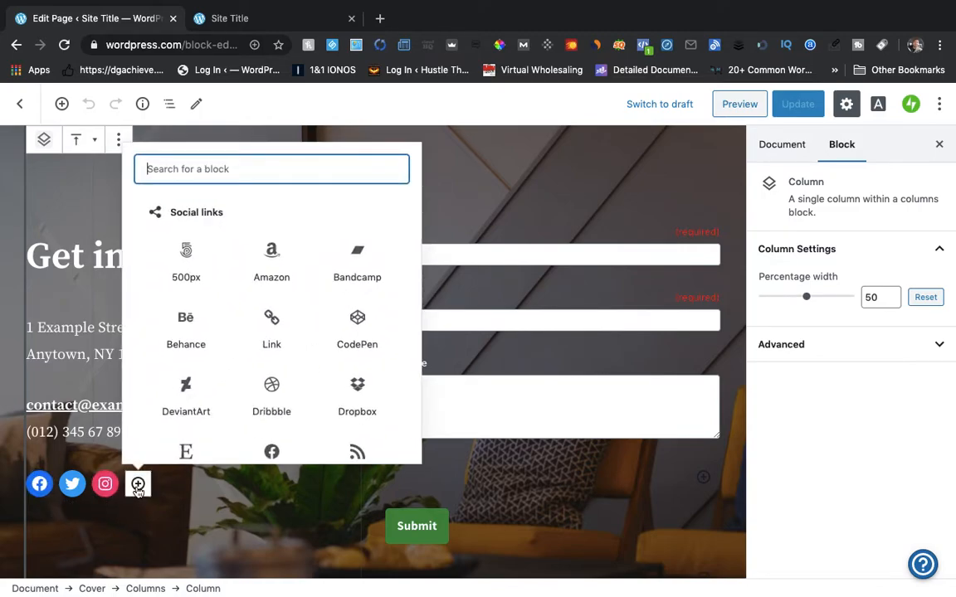
{"action": "scroll", "coordinate": [225, 430], "scroll_direction": "down", "scroll_amount": 2}
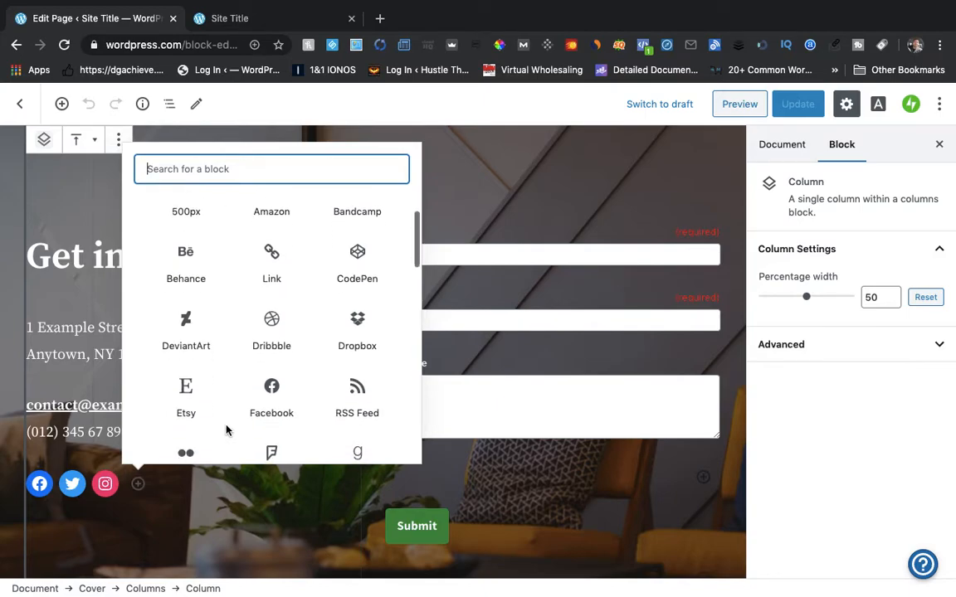
{"action": "scroll", "coordinate": [225, 430], "scroll_direction": "down", "scroll_amount": 2}
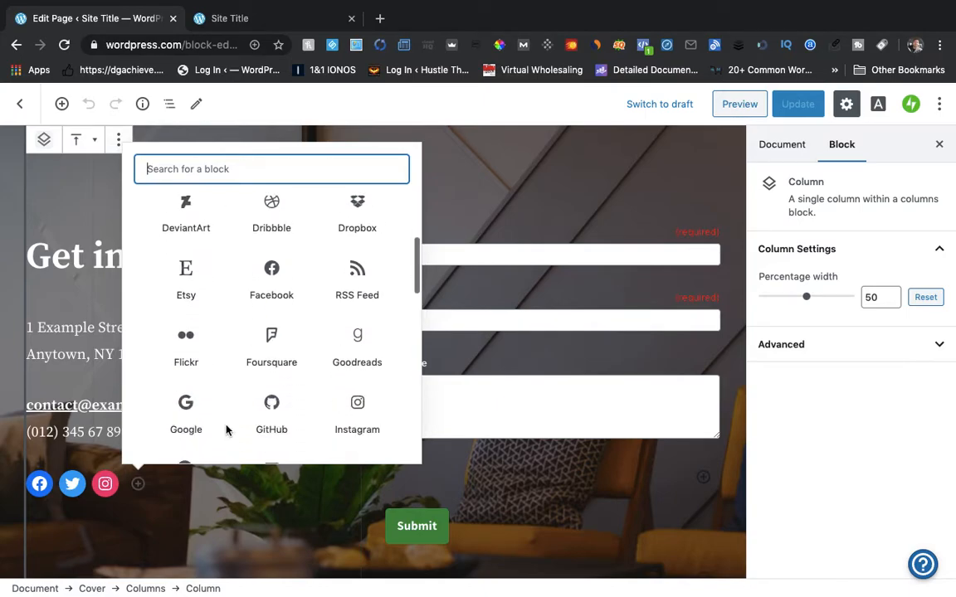
{"action": "type", "text": "you"}
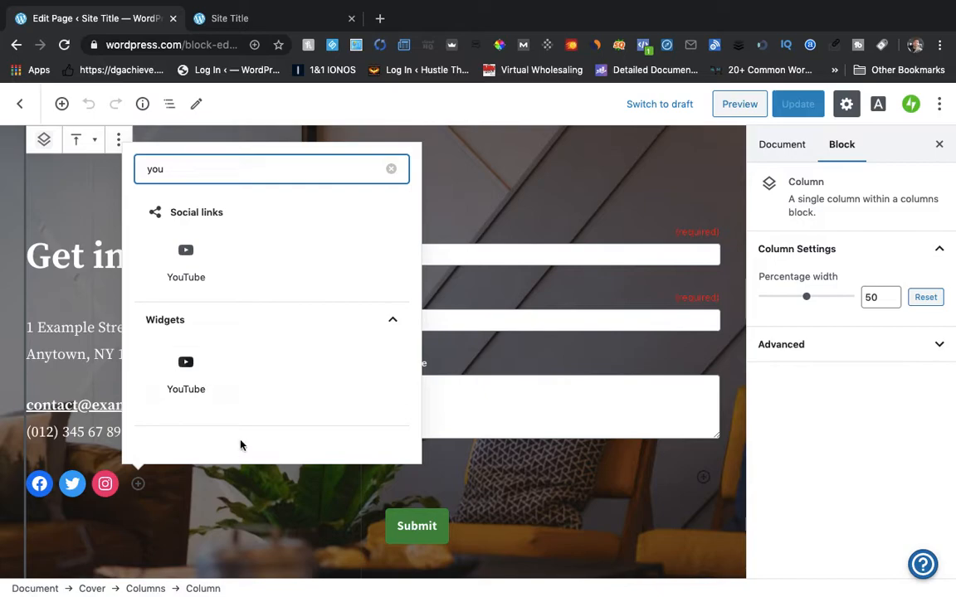
{"action": "left_click", "coordinate": [188, 264]}
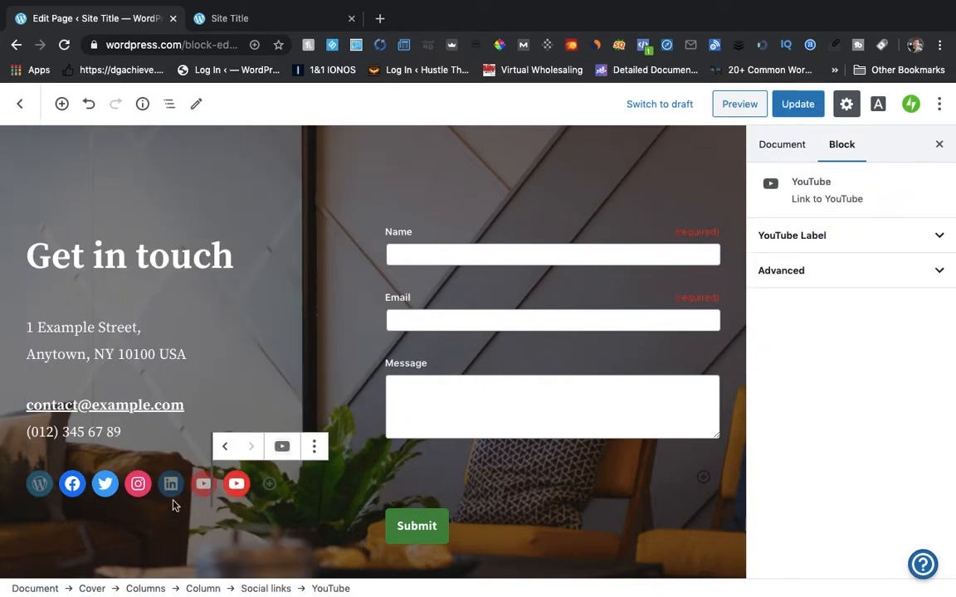
Step: Remove the WordPress social icon and add another YouTube icon
{"action": "left_click", "coordinate": [40, 484]}
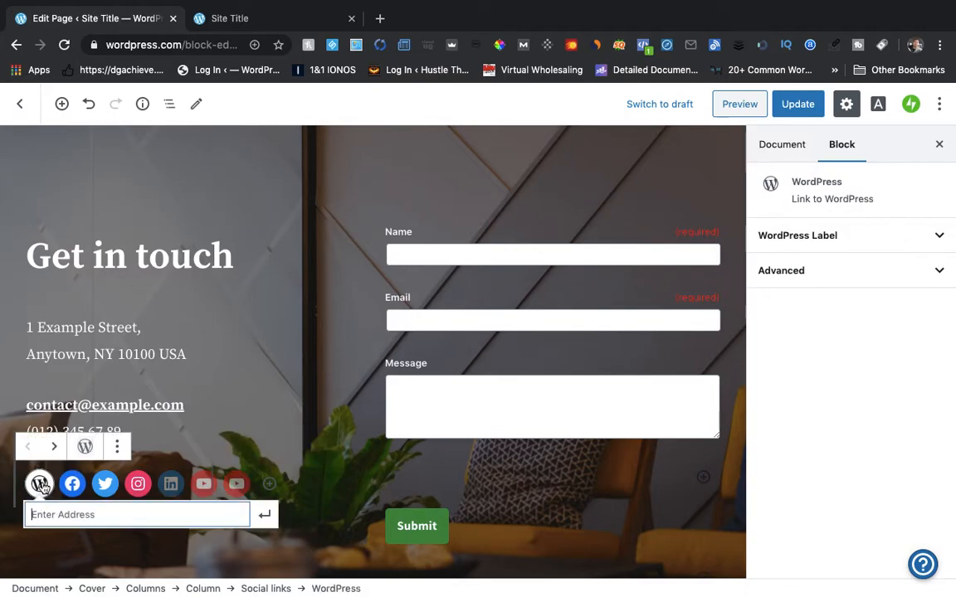
{"action": "left_click", "coordinate": [117, 447]}
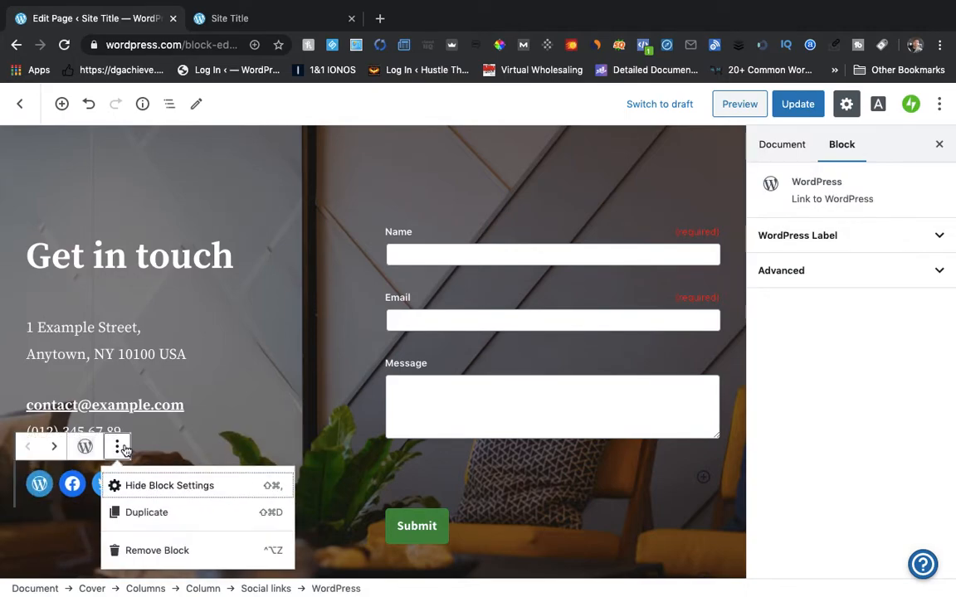
{"action": "left_click", "coordinate": [165, 552]}
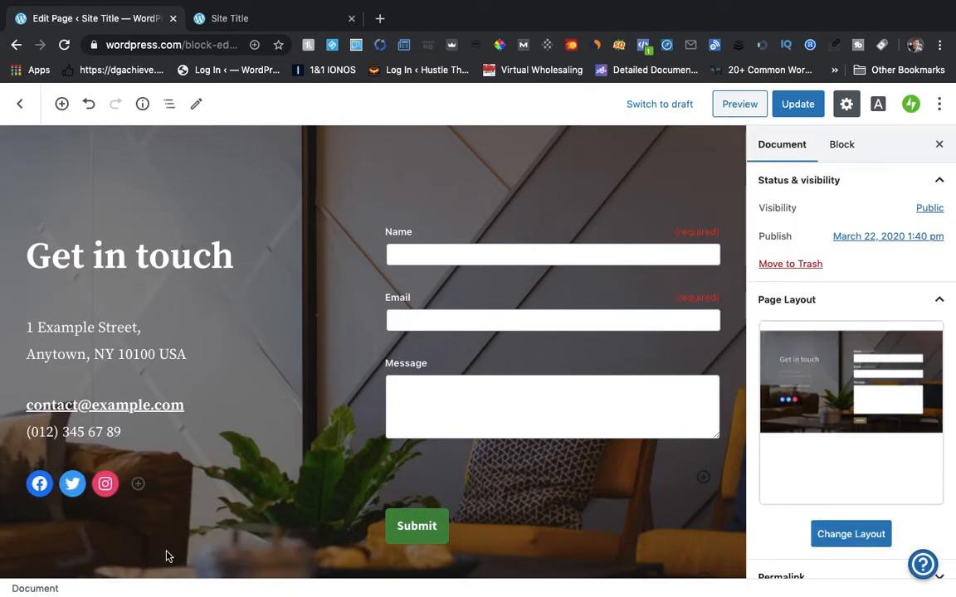
{"action": "left_click", "coordinate": [137, 484]}
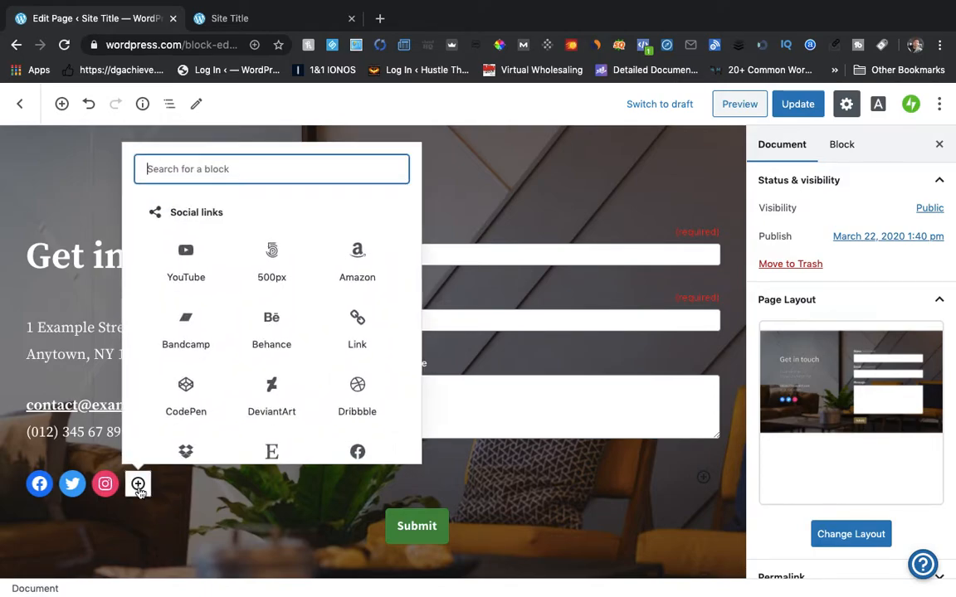
{"action": "left_click", "coordinate": [186, 257]}
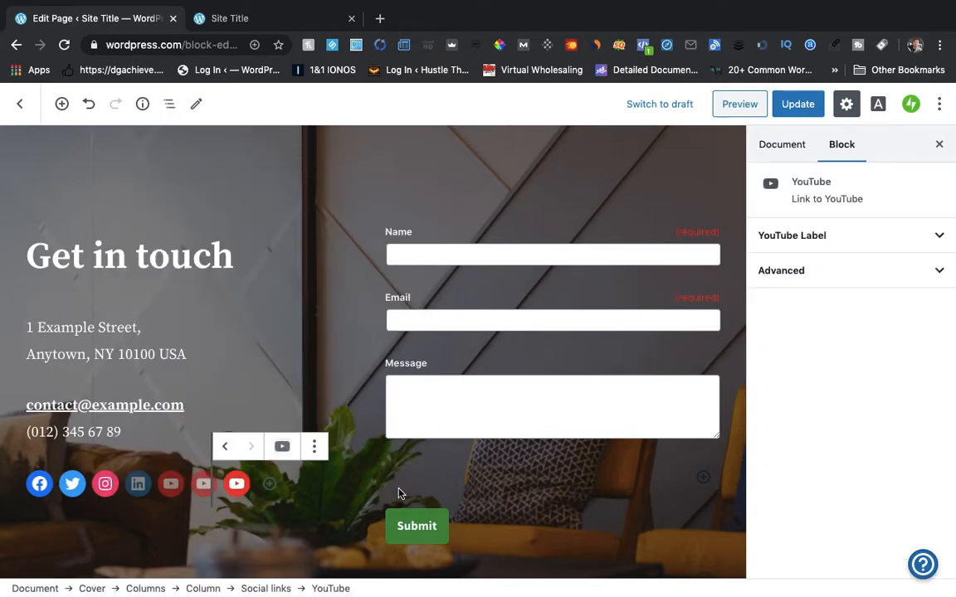
{"action": "left_click", "coordinate": [325, 496]}
{"action": "left_click", "coordinate": [301, 537]}
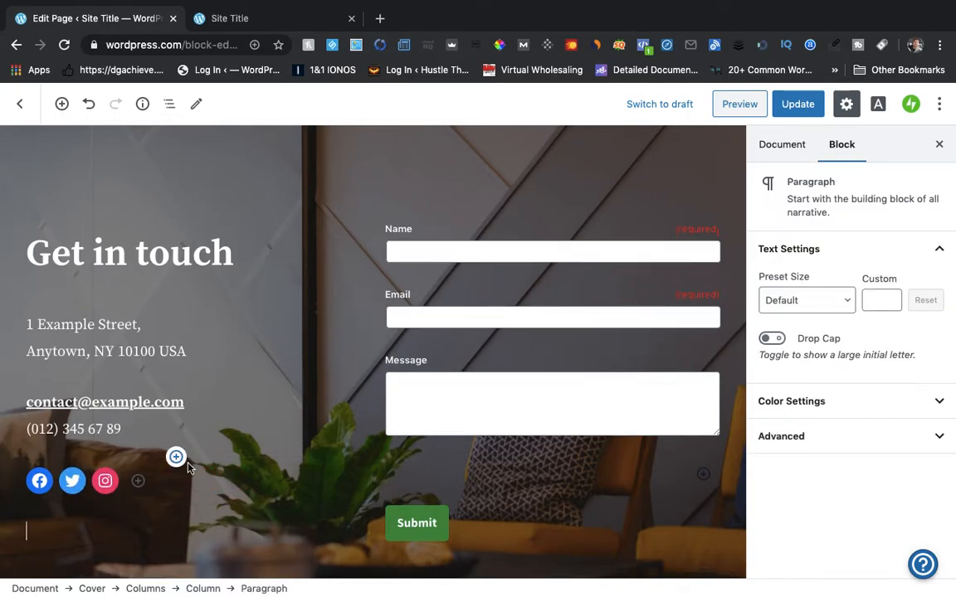
Step: Delete the trailing phone digits so the number reads (012) 345
{"action": "scroll", "coordinate": [165, 440], "scroll_direction": "down", "scroll_amount": 1}
{"action": "left_click", "coordinate": [152, 376]}
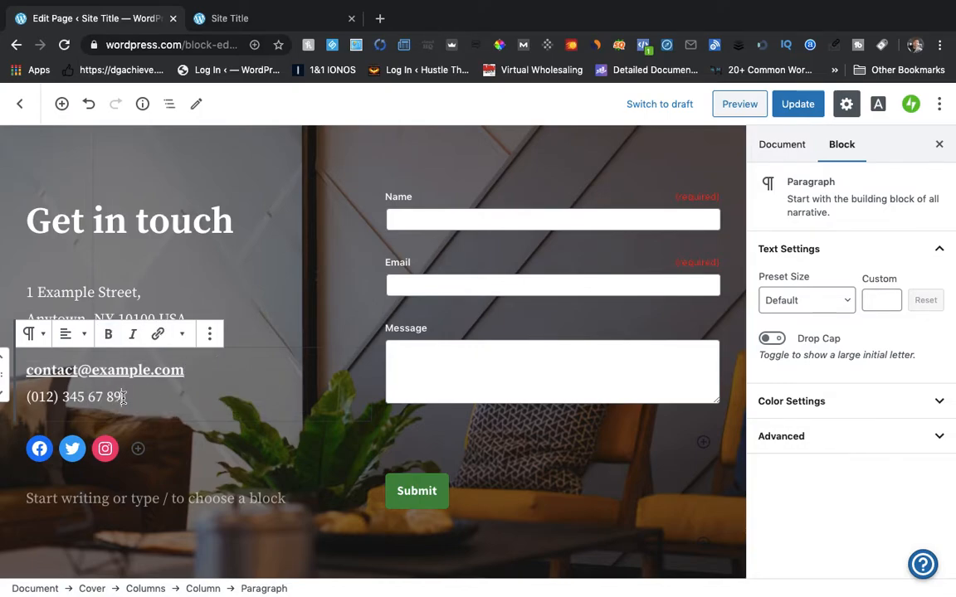
{"action": "left_click", "coordinate": [123, 398]}
{"action": "key", "text": "BackSpace"}
{"action": "key", "text": "BackSpace"}
{"action": "key", "text": "BackSpace"}
{"action": "key", "text": "BackSpace"}
{"action": "key", "text": "BackSpace"}
{"action": "key", "text": "BackSpace"}
{"action": "left_click", "coordinate": [395, 219]}
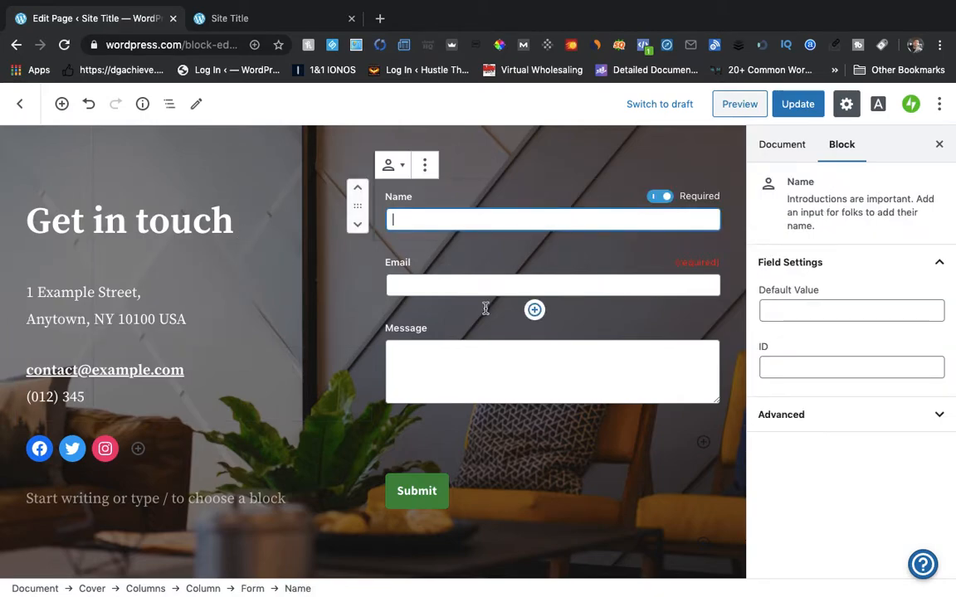
{"action": "scroll", "coordinate": [534, 378], "scroll_direction": "up", "scroll_amount": 5}
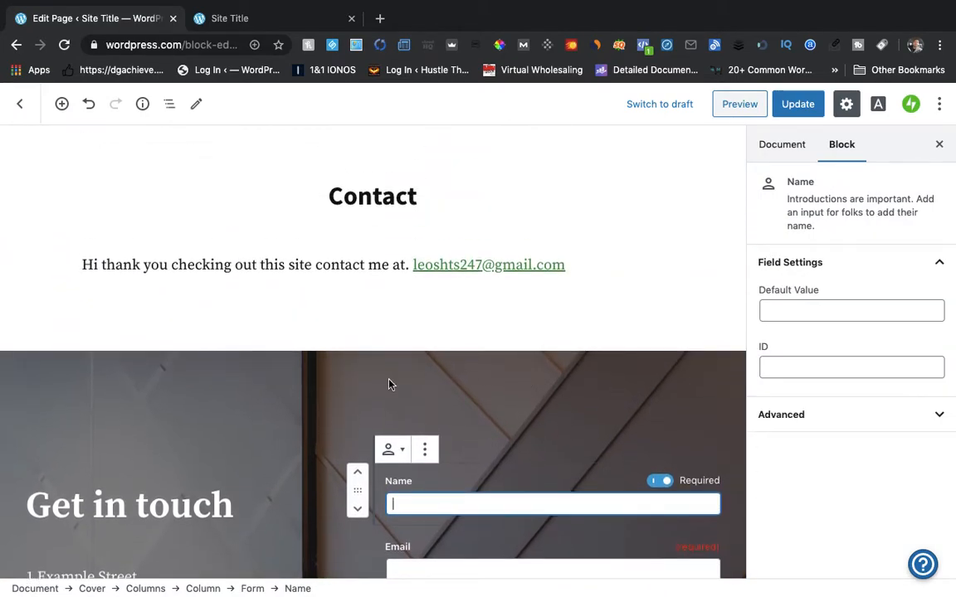
{"action": "scroll", "coordinate": [390, 383], "scroll_direction": "down", "scroll_amount": 5}
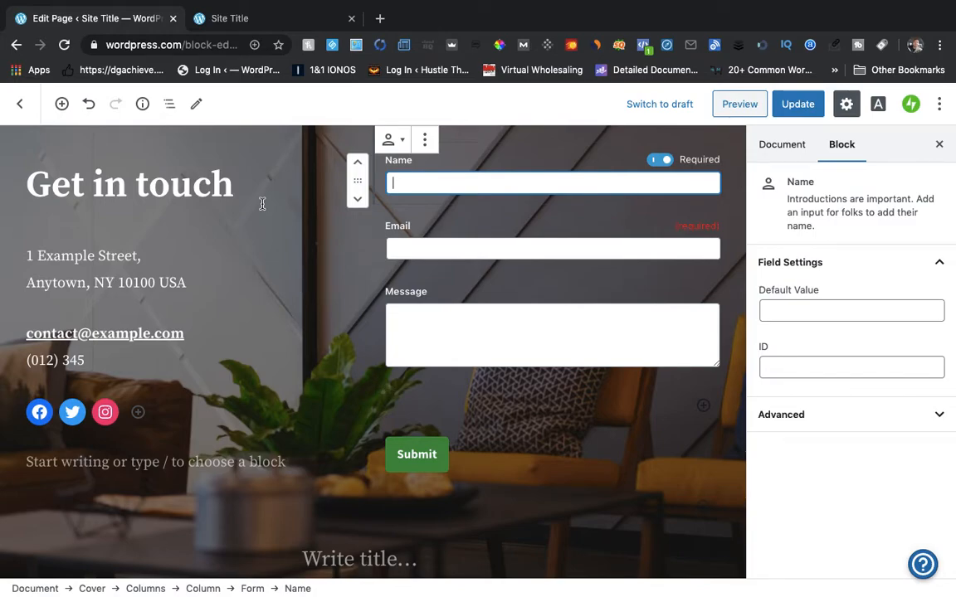
{"action": "left_click", "coordinate": [257, 30]}
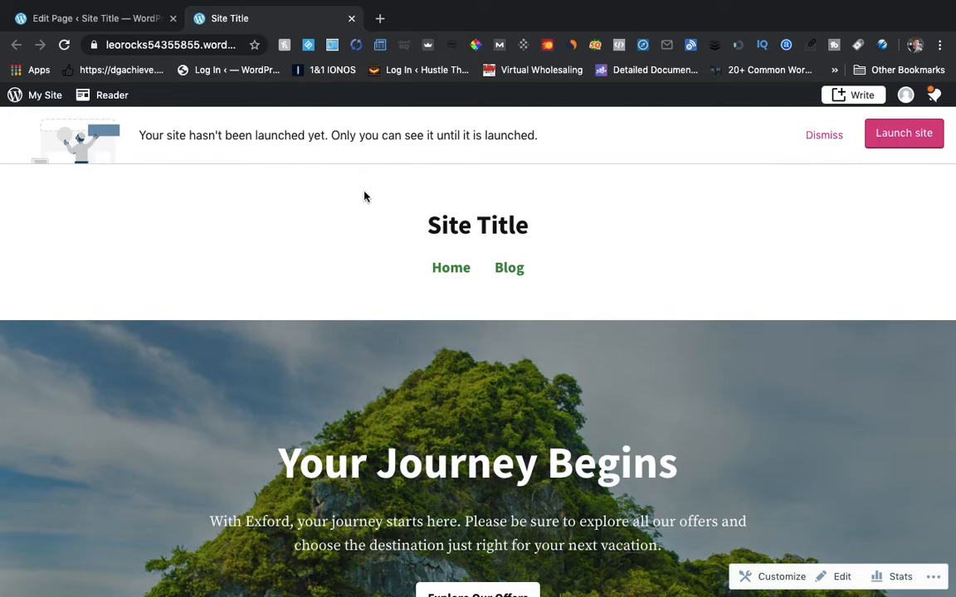
{"action": "scroll", "coordinate": [399, 305], "scroll_direction": "down", "scroll_amount": 10}
{"action": "scroll", "coordinate": [399, 305], "scroll_direction": "down", "scroll_amount": 5}
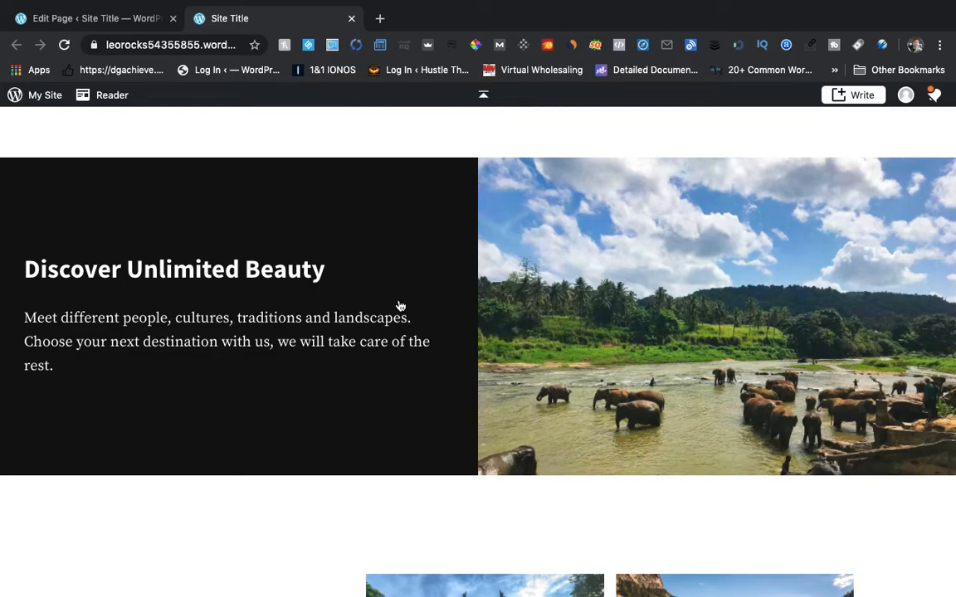
{"action": "scroll", "coordinate": [399, 305], "scroll_direction": "up", "scroll_amount": 5}
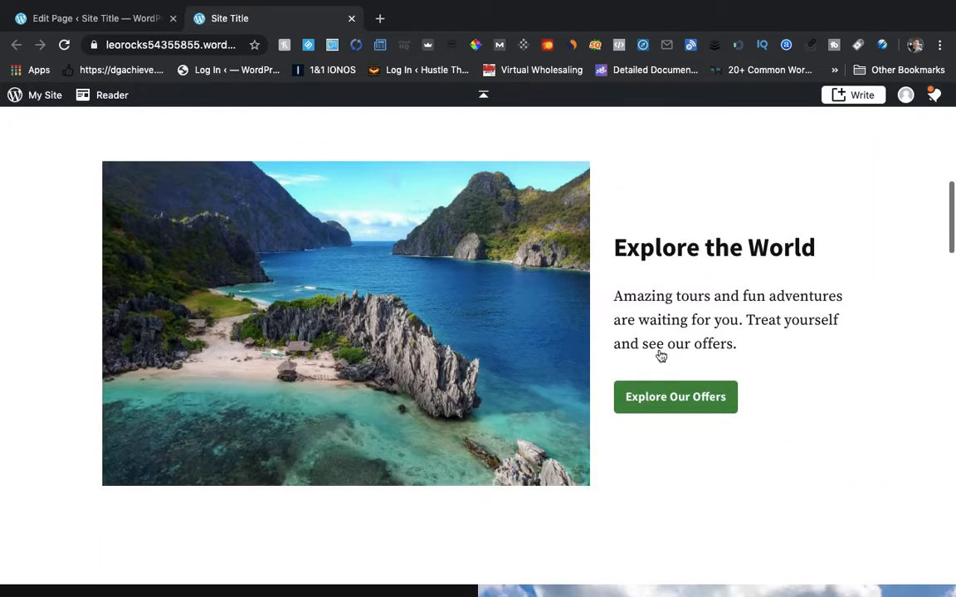
{"action": "left_click", "coordinate": [699, 412]}
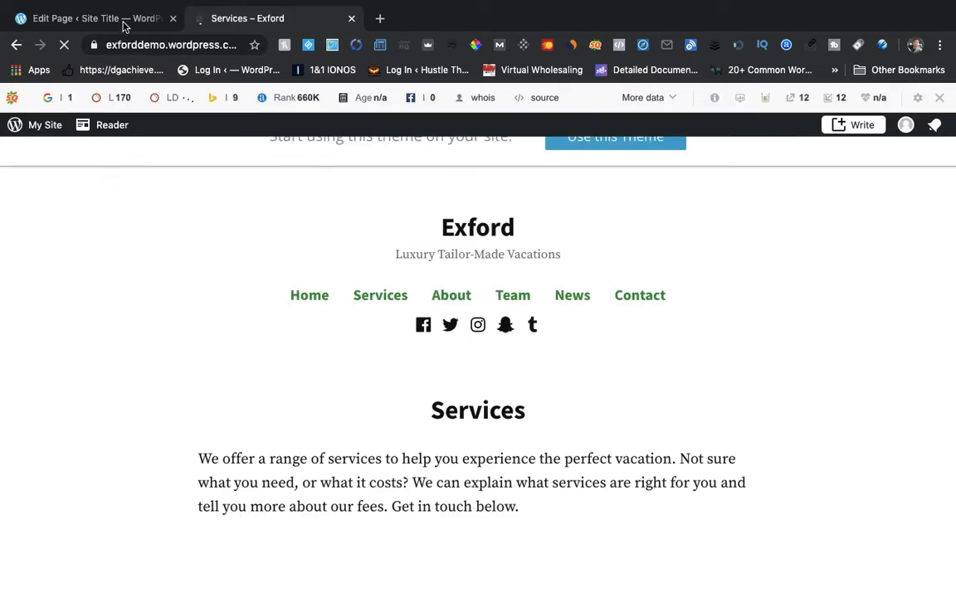
{"action": "left_click", "coordinate": [124, 23]}
{"action": "left_click", "coordinate": [20, 106]}
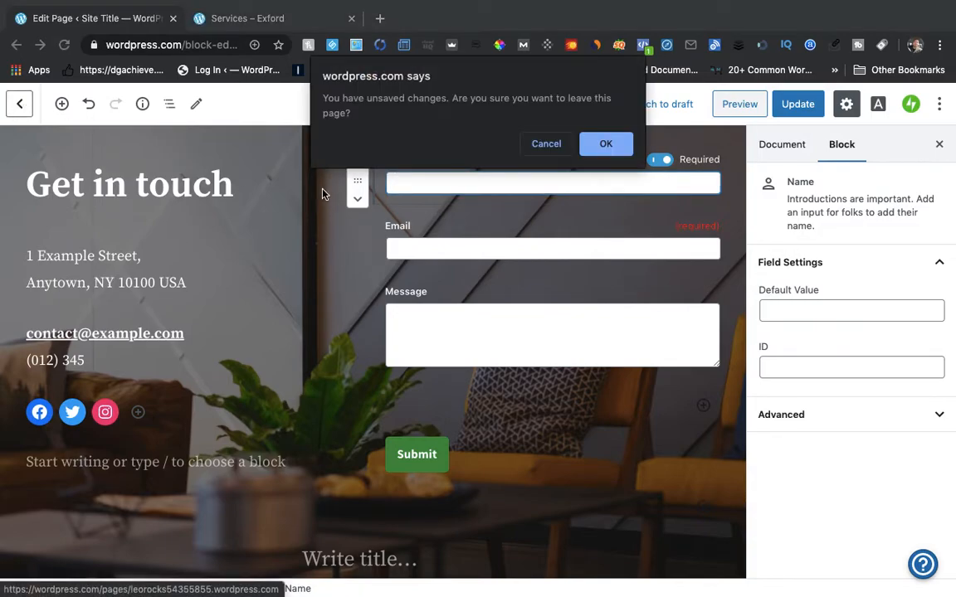
Step: Discard the Contact page changes and reopen the Home page, scrolling down its sections
{"action": "left_click", "coordinate": [605, 143]}
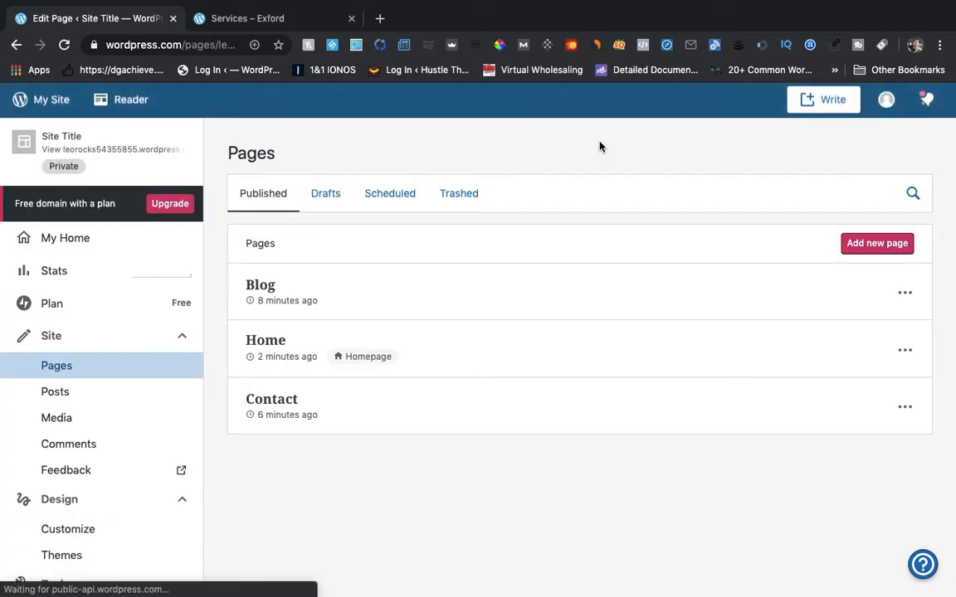
{"action": "left_click", "coordinate": [274, 345]}
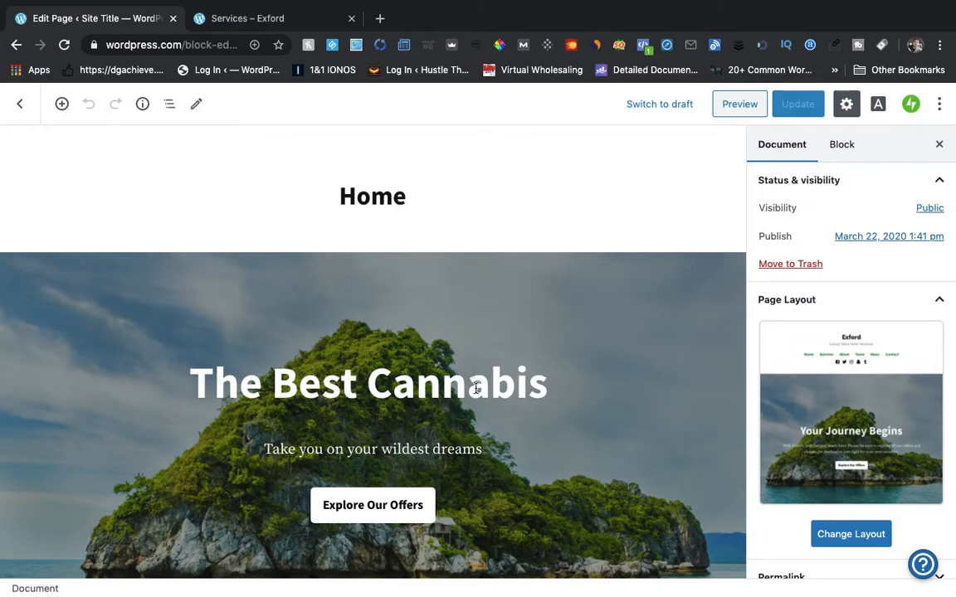
{"action": "scroll", "coordinate": [476, 388], "scroll_direction": "down", "scroll_amount": 5}
{"action": "scroll", "coordinate": [476, 389], "scroll_direction": "down", "scroll_amount": 4}
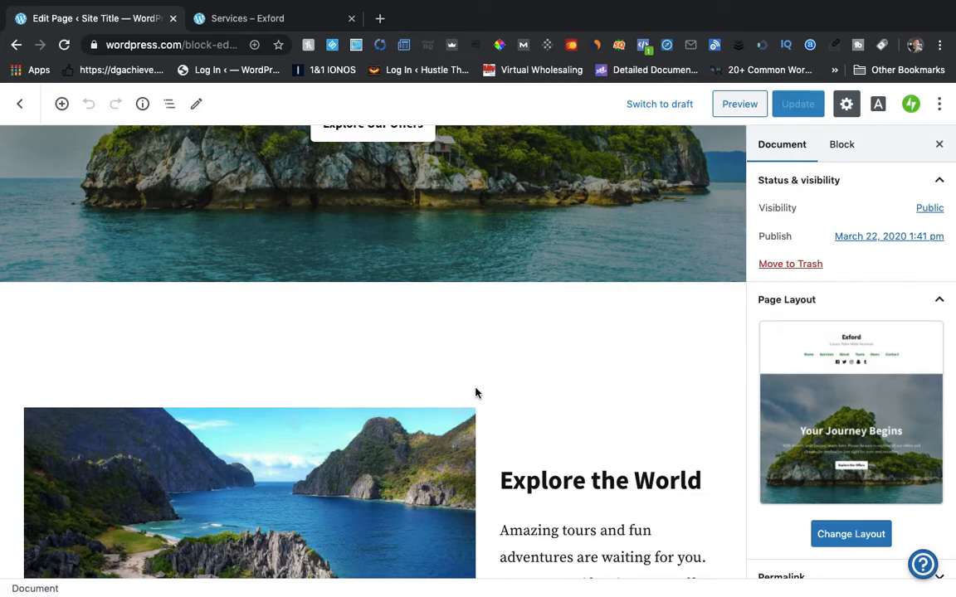
{"action": "scroll", "coordinate": [475, 393], "scroll_direction": "down", "scroll_amount": 5}
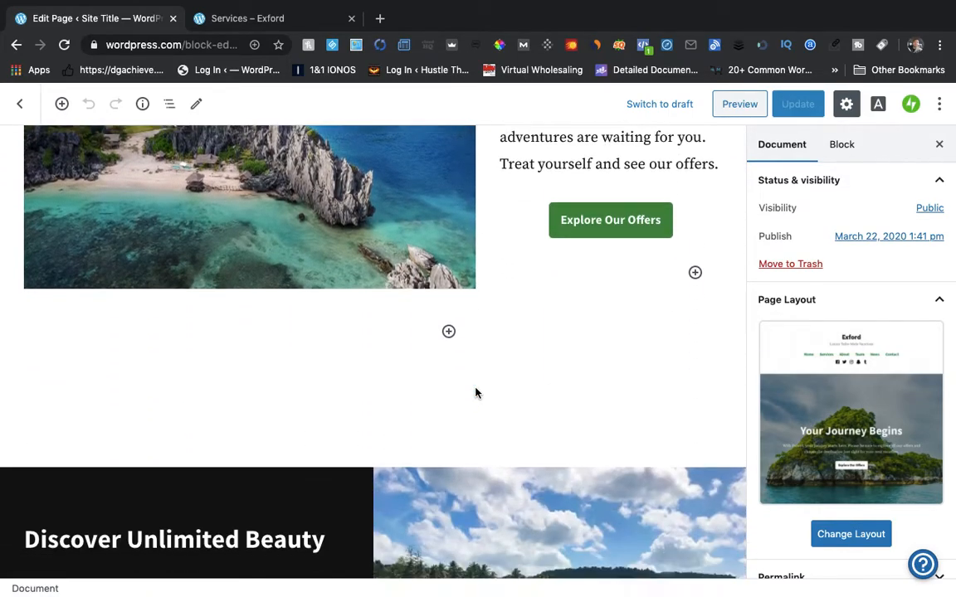
{"action": "scroll", "coordinate": [475, 393], "scroll_direction": "down", "scroll_amount": 4}
Step: Start an upload to replace the elephants photo, browsing to the Desktop pictures folder
{"action": "left_click", "coordinate": [398, 289]}
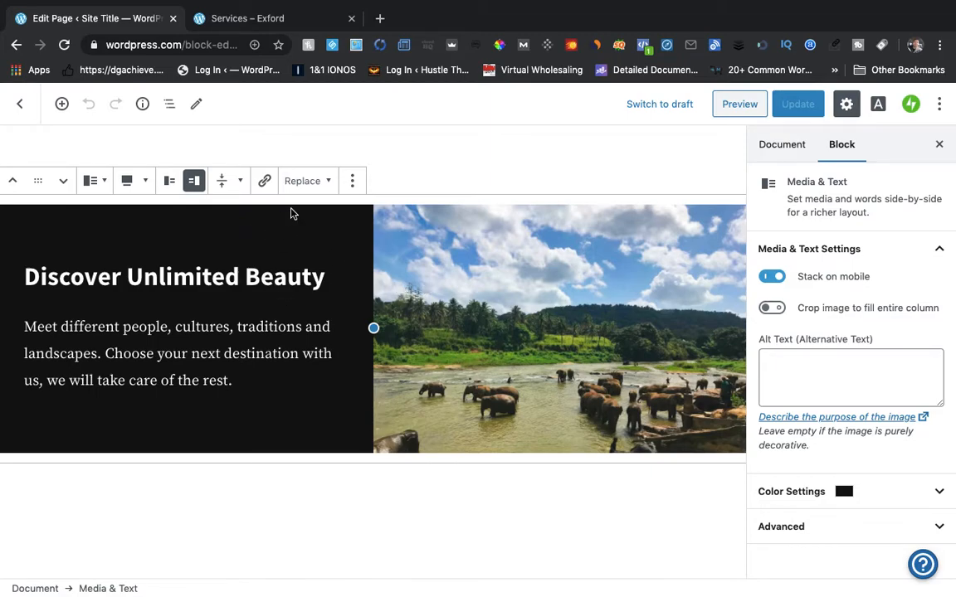
{"action": "left_click", "coordinate": [315, 191]}
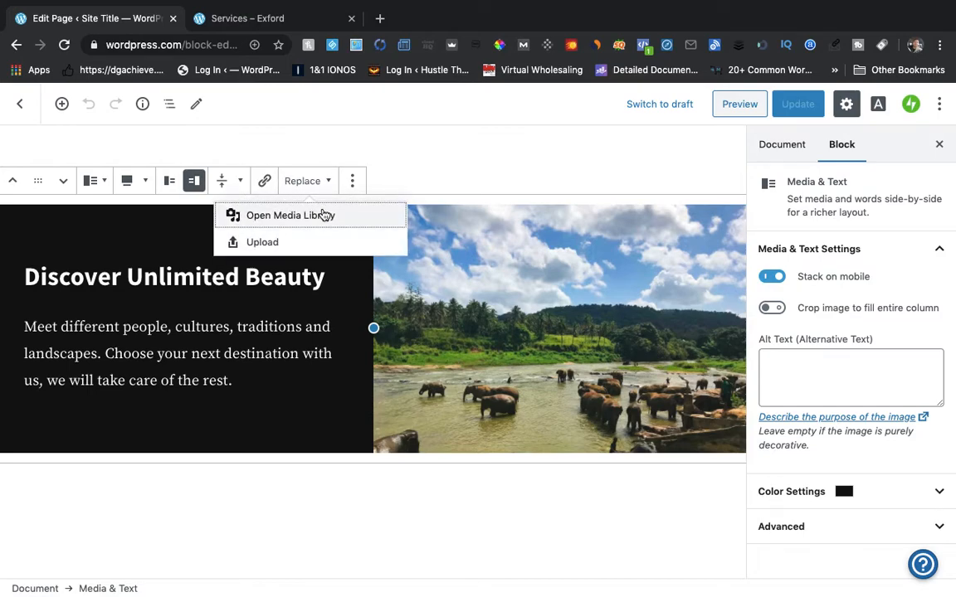
{"action": "left_click", "coordinate": [262, 243]}
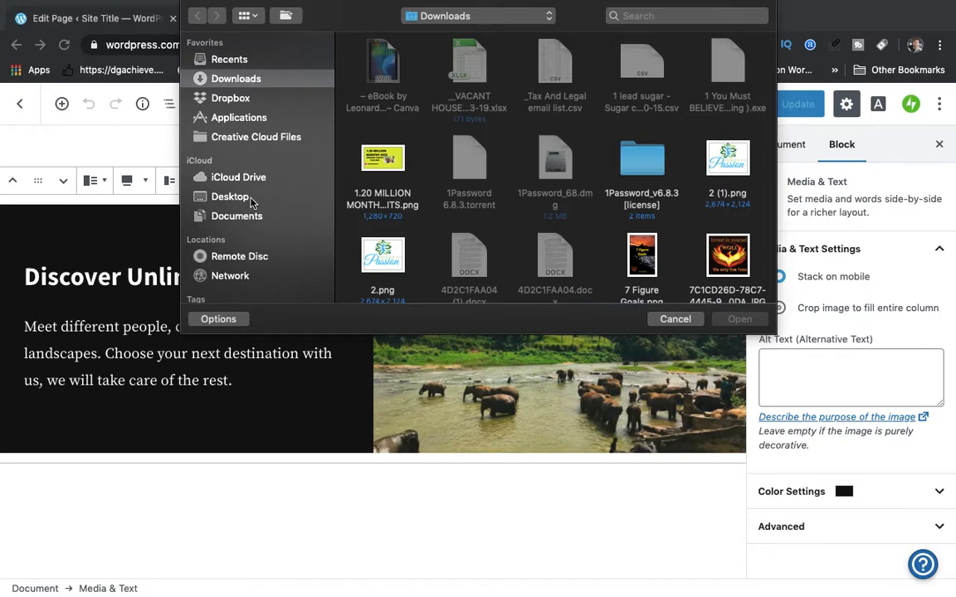
{"action": "left_click", "coordinate": [252, 202]}
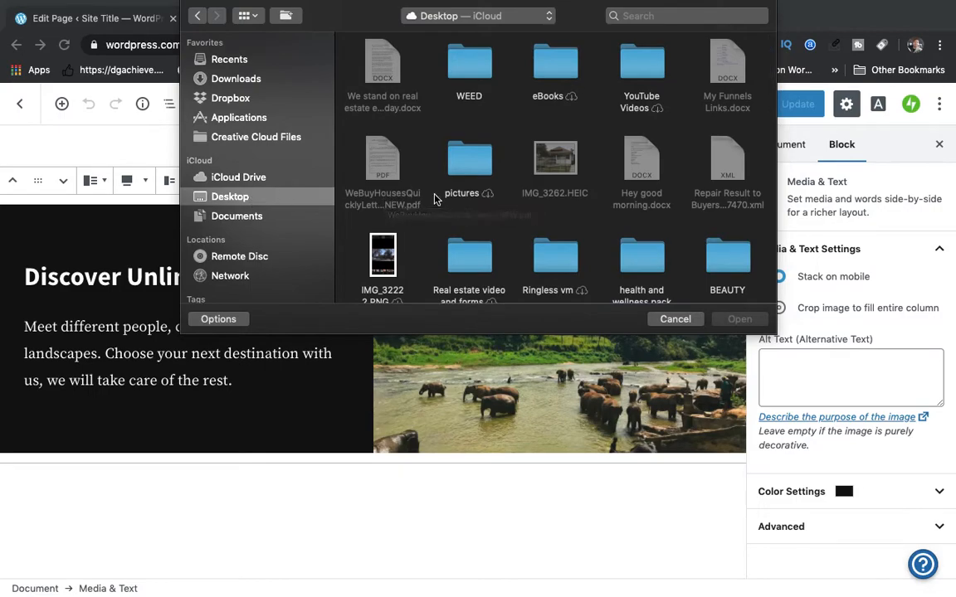
{"action": "double_click", "coordinate": [458, 166]}
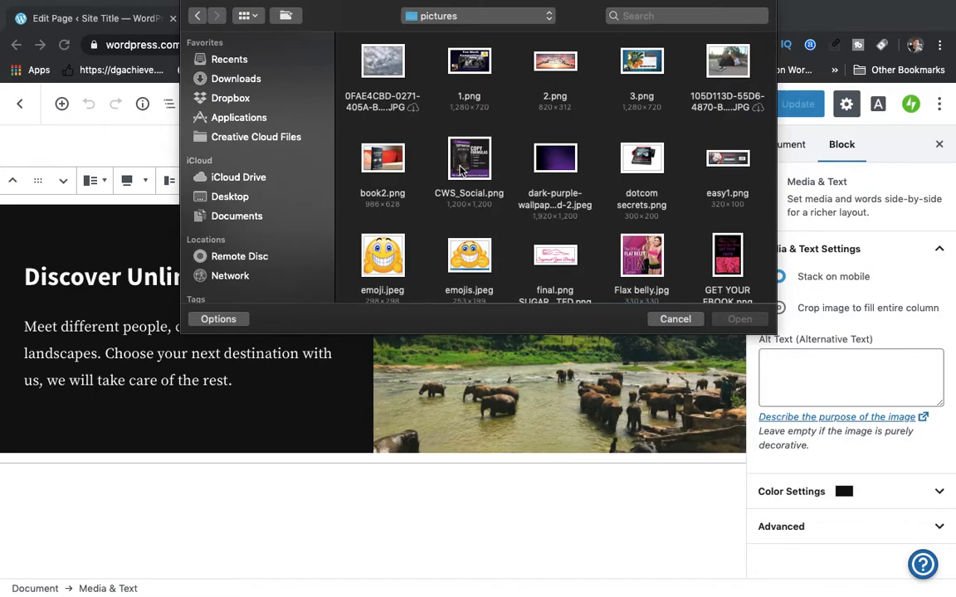
Step: Pick CWS_Social.png and upload it into the Discover Unlimited Beauty block
{"action": "scroll", "coordinate": [616, 231], "scroll_direction": "down", "scroll_amount": 2}
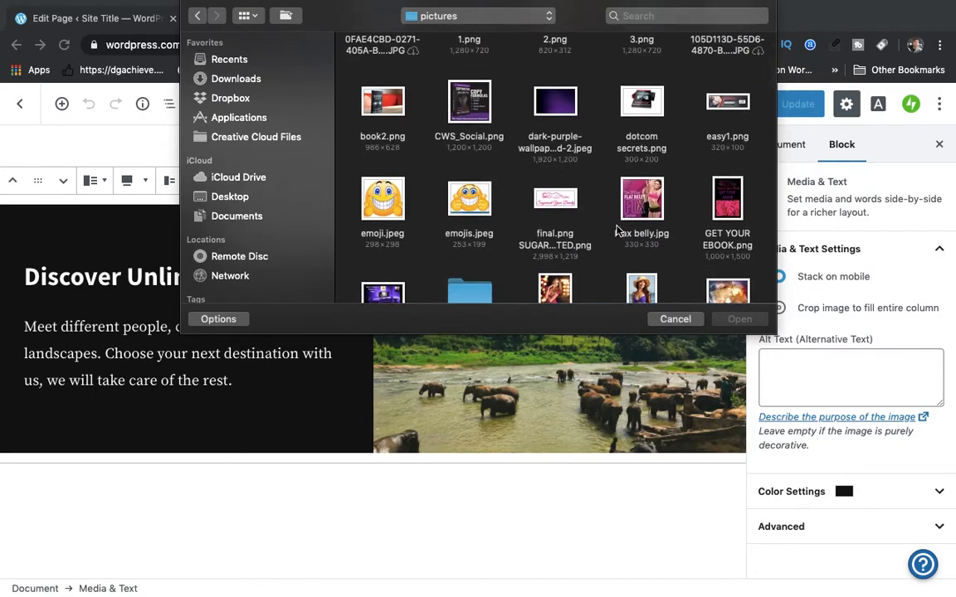
{"action": "scroll", "coordinate": [561, 215], "scroll_direction": "up", "scroll_amount": 1}
{"action": "scroll", "coordinate": [561, 215], "scroll_direction": "up", "scroll_amount": 1}
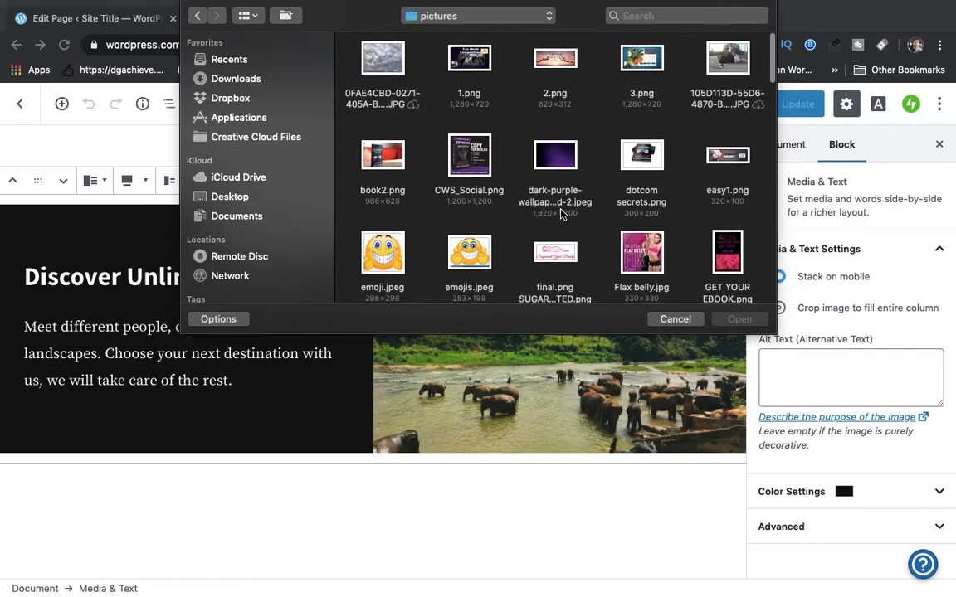
{"action": "scroll", "coordinate": [561, 215], "scroll_direction": "down", "scroll_amount": 5}
{"action": "scroll", "coordinate": [561, 215], "scroll_direction": "down", "scroll_amount": 9}
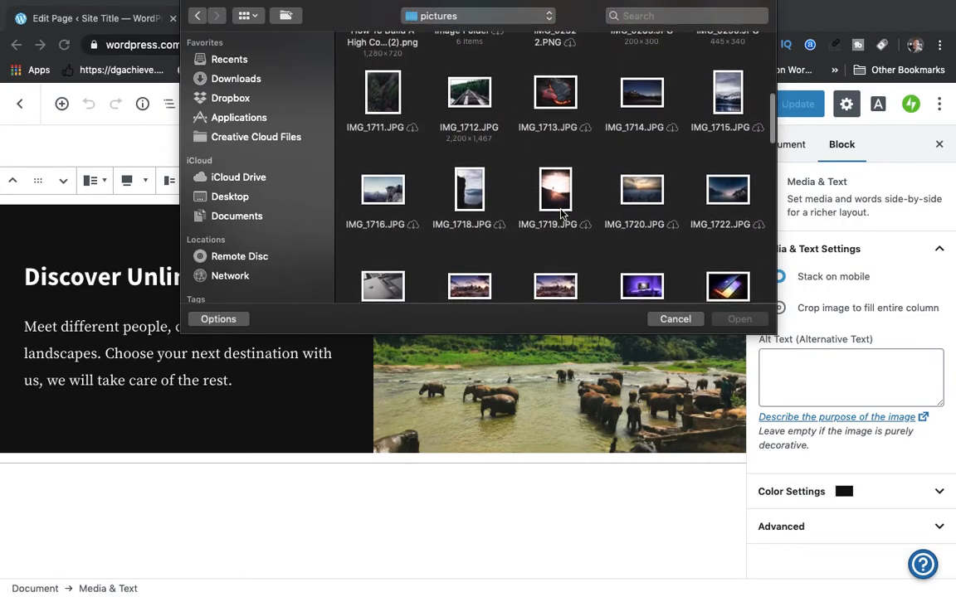
{"action": "scroll", "coordinate": [560, 215], "scroll_direction": "down", "scroll_amount": 6}
{"action": "scroll", "coordinate": [561, 214], "scroll_direction": "down", "scroll_amount": 5}
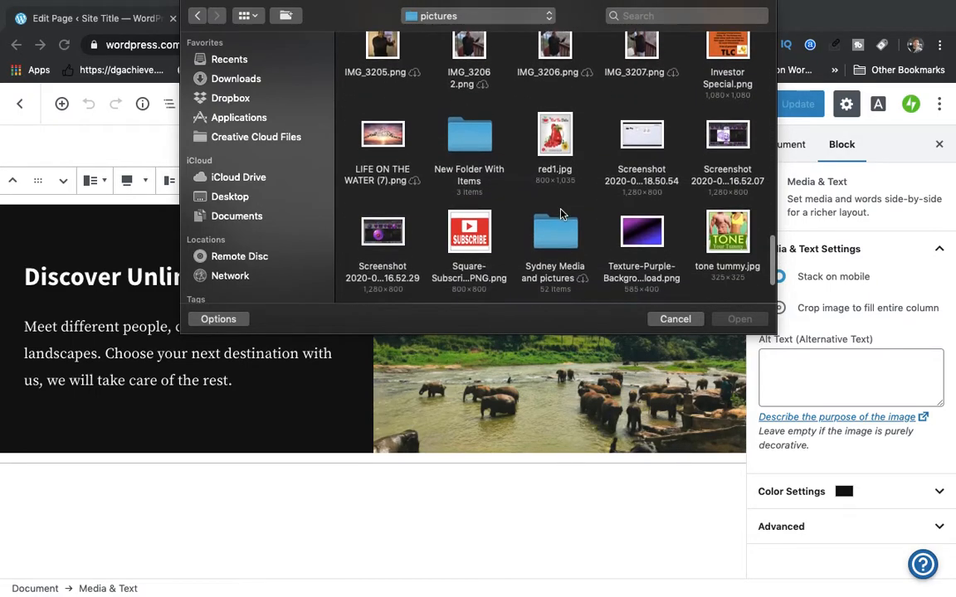
{"action": "scroll", "coordinate": [561, 214], "scroll_direction": "down", "scroll_amount": 2}
{"action": "scroll", "coordinate": [561, 214], "scroll_direction": "up", "scroll_amount": 20}
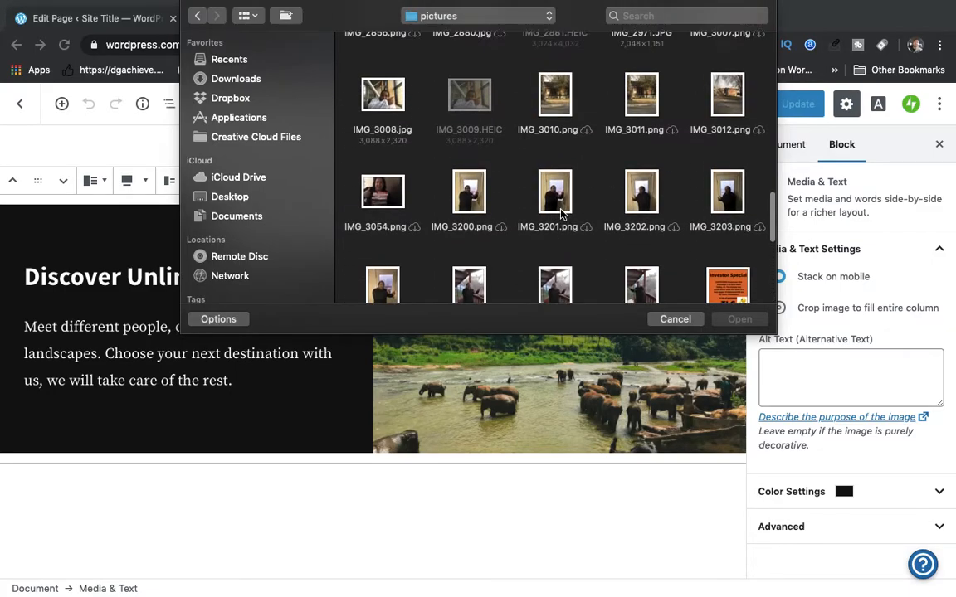
{"action": "scroll", "coordinate": [560, 214], "scroll_direction": "up", "scroll_amount": 15}
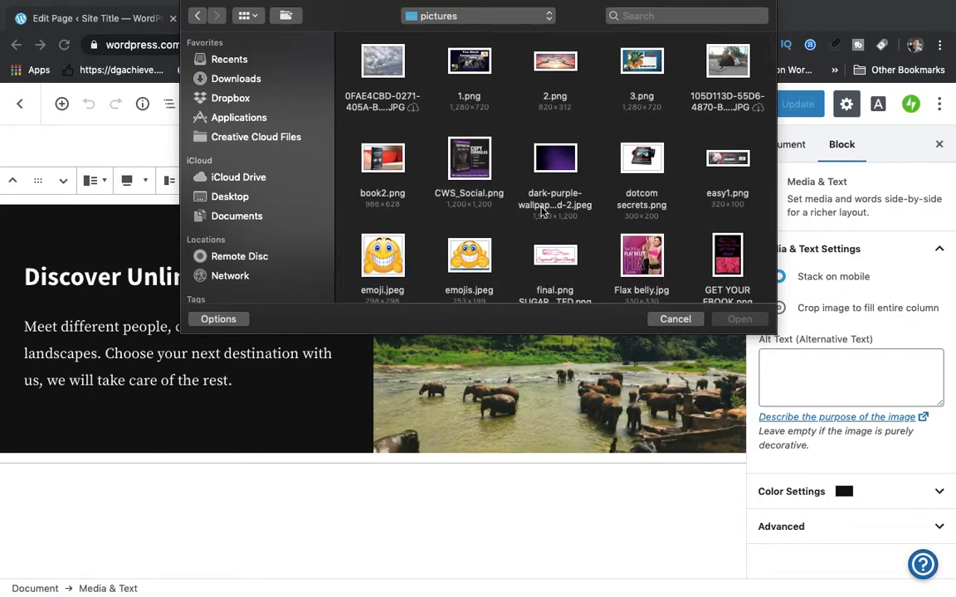
{"action": "left_click", "coordinate": [468, 161]}
{"action": "left_click", "coordinate": [746, 319]}
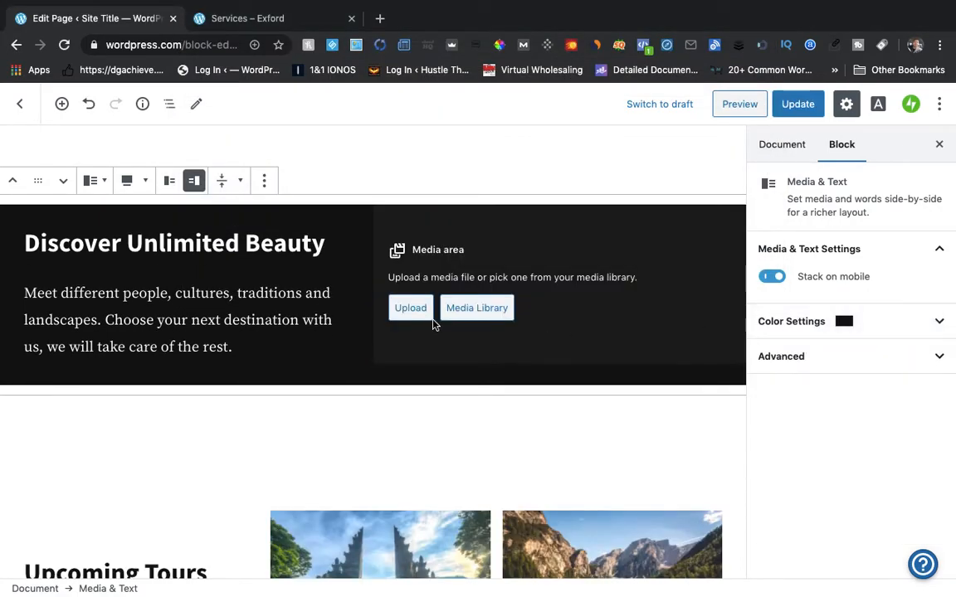
{"action": "left_click", "coordinate": [411, 309]}
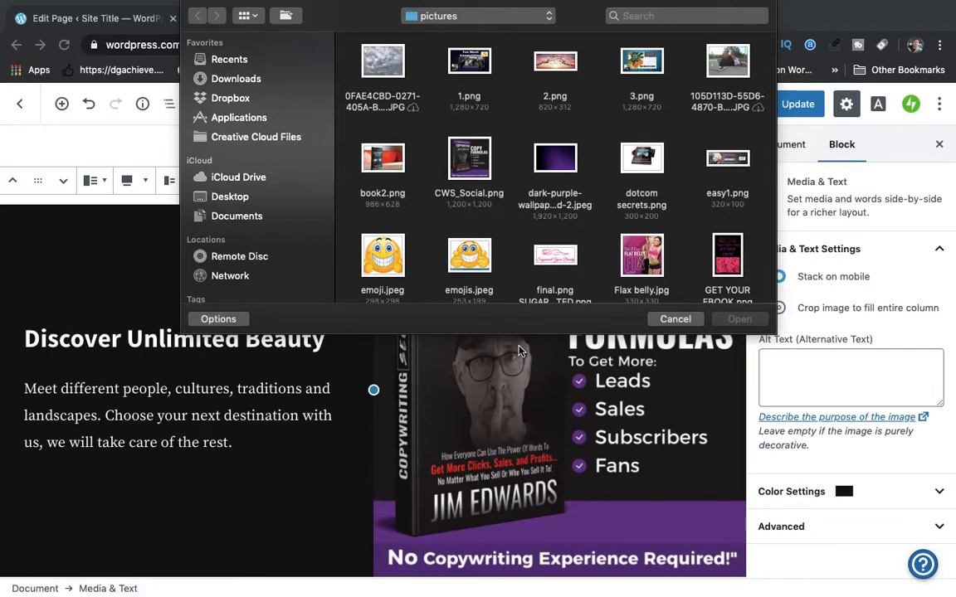
{"action": "left_click", "coordinate": [681, 318]}
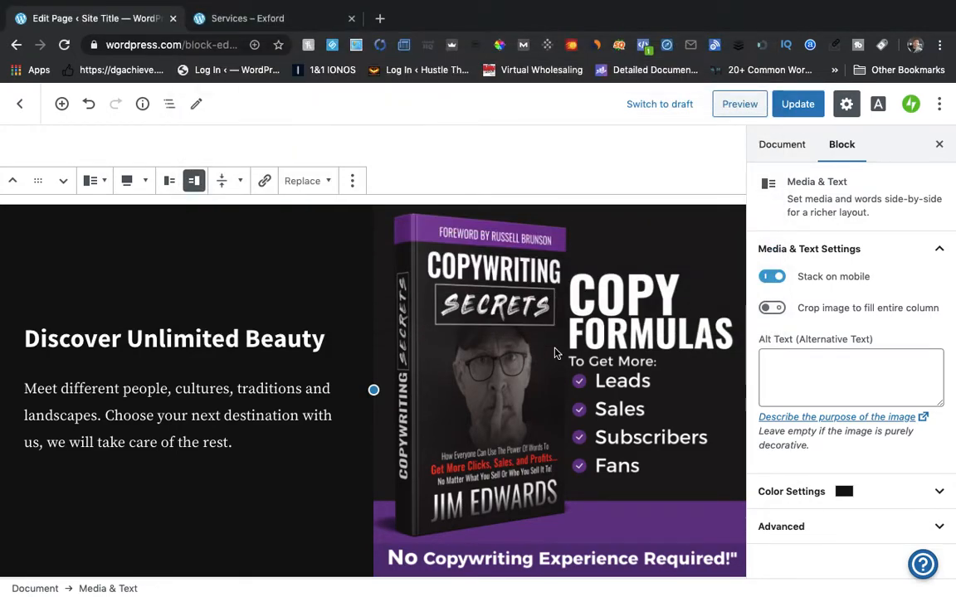
Step: Set the Copywriting Secrets image's link to Media File
{"action": "scroll", "coordinate": [555, 353], "scroll_direction": "up", "scroll_amount": 10}
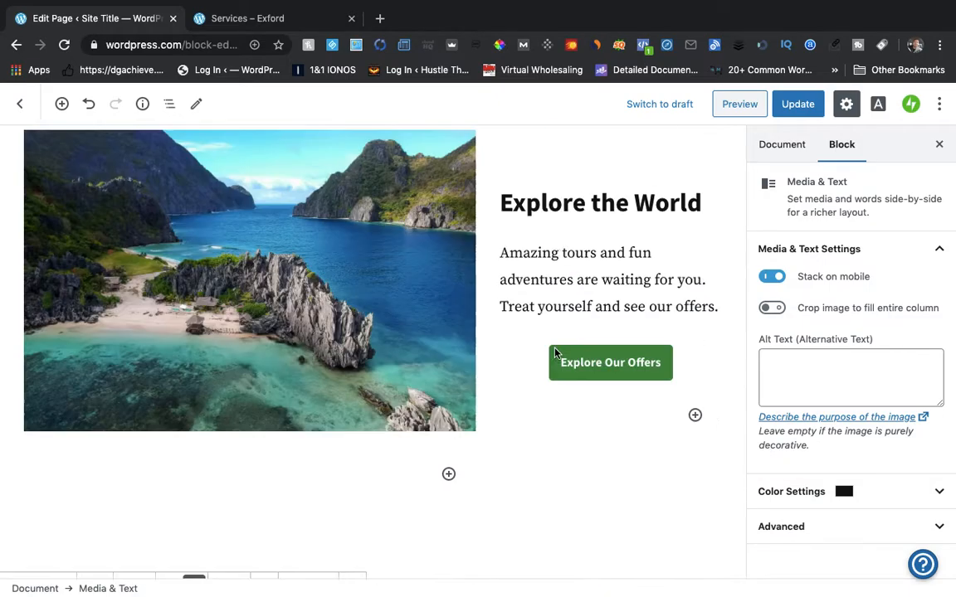
{"action": "scroll", "coordinate": [555, 350], "scroll_direction": "down", "scroll_amount": 5}
{"action": "scroll", "coordinate": [555, 349], "scroll_direction": "down", "scroll_amount": 5}
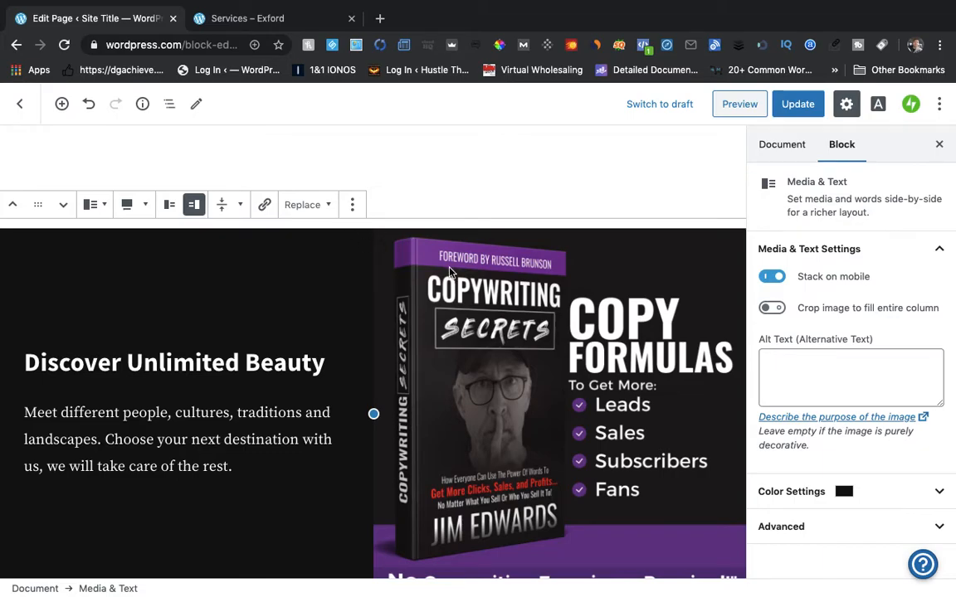
{"action": "left_click", "coordinate": [265, 207]}
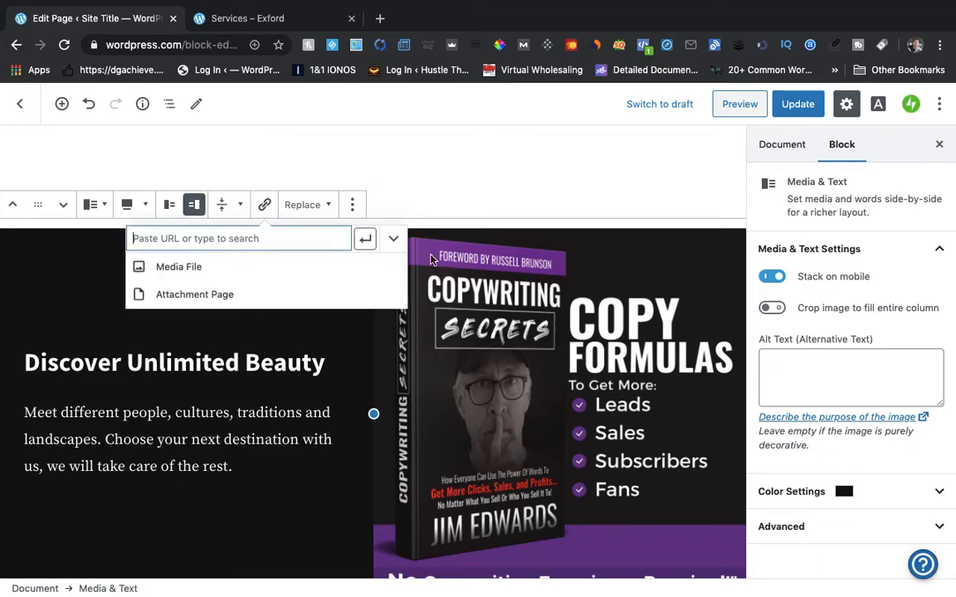
{"action": "left_click", "coordinate": [525, 181]}
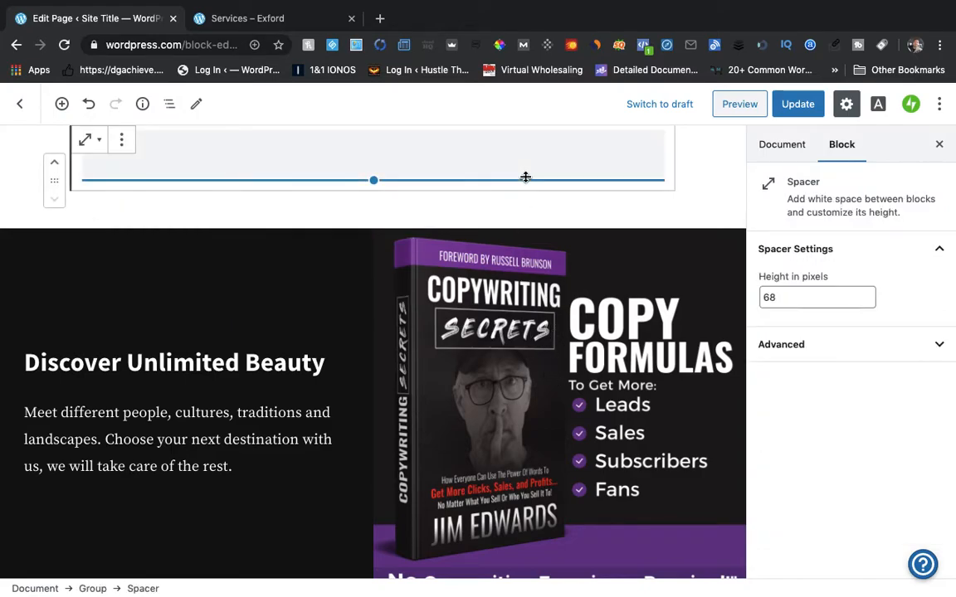
{"action": "left_click", "coordinate": [468, 276]}
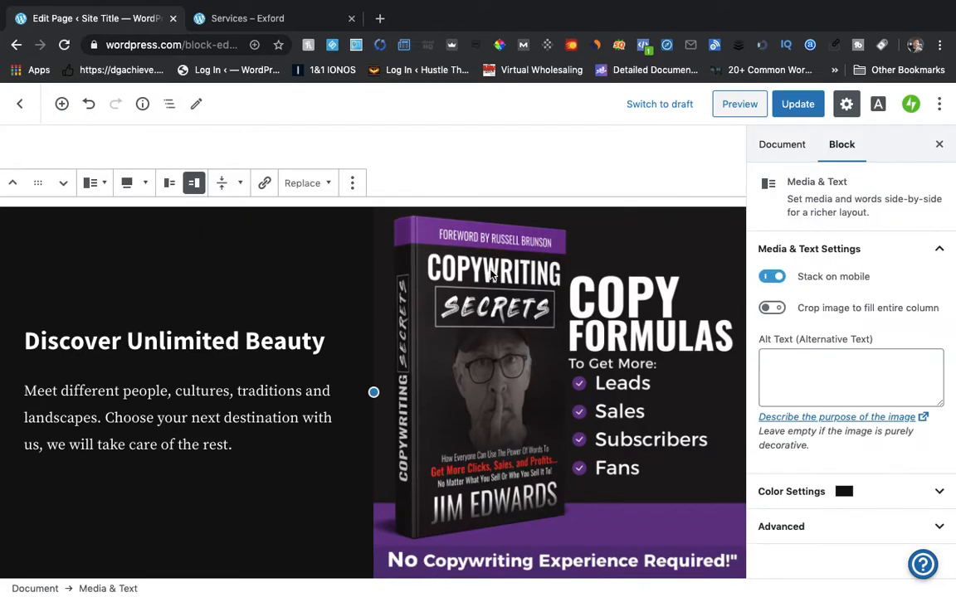
{"action": "left_click", "coordinate": [265, 185]}
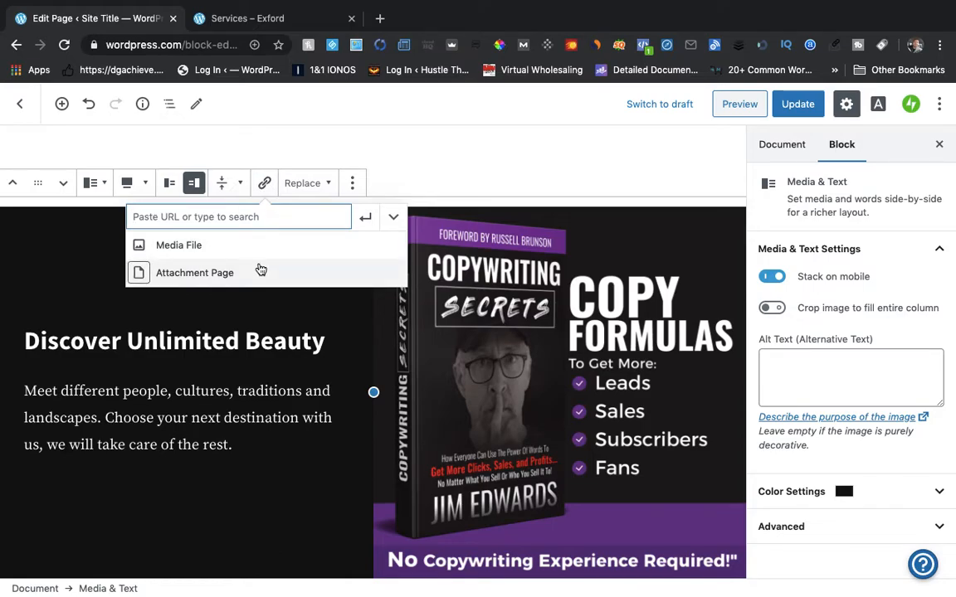
{"action": "left_click", "coordinate": [199, 251]}
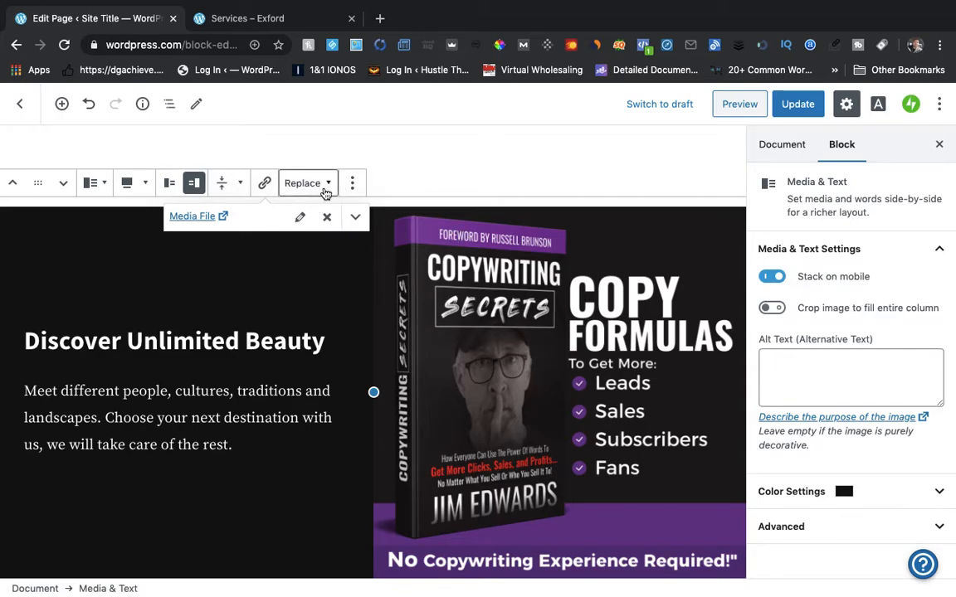
Step: Upload the Resized_Screenshot cannabis photo from Desktop > WEED in place of the book image
{"action": "left_click", "coordinate": [325, 187]}
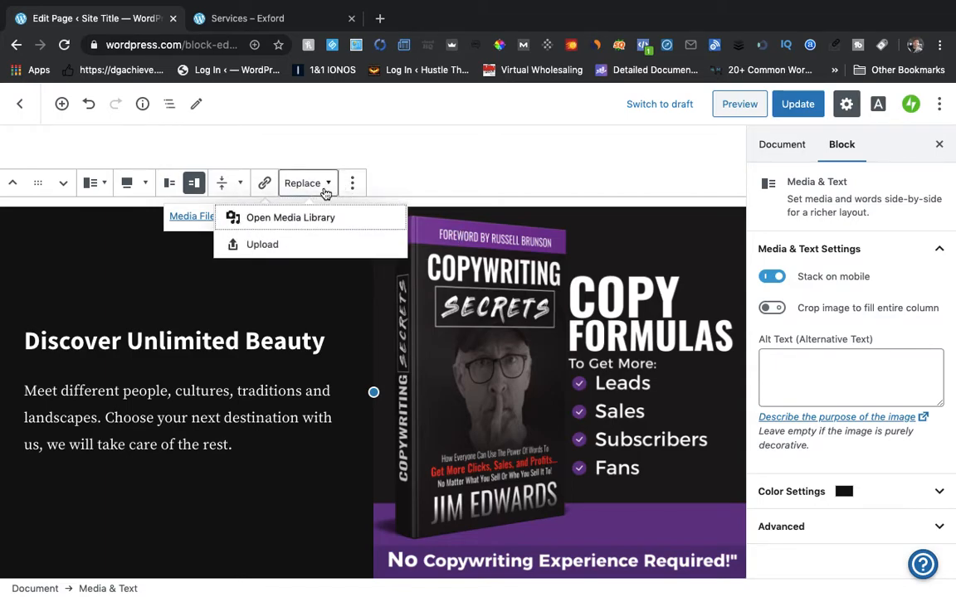
{"action": "left_click", "coordinate": [276, 246]}
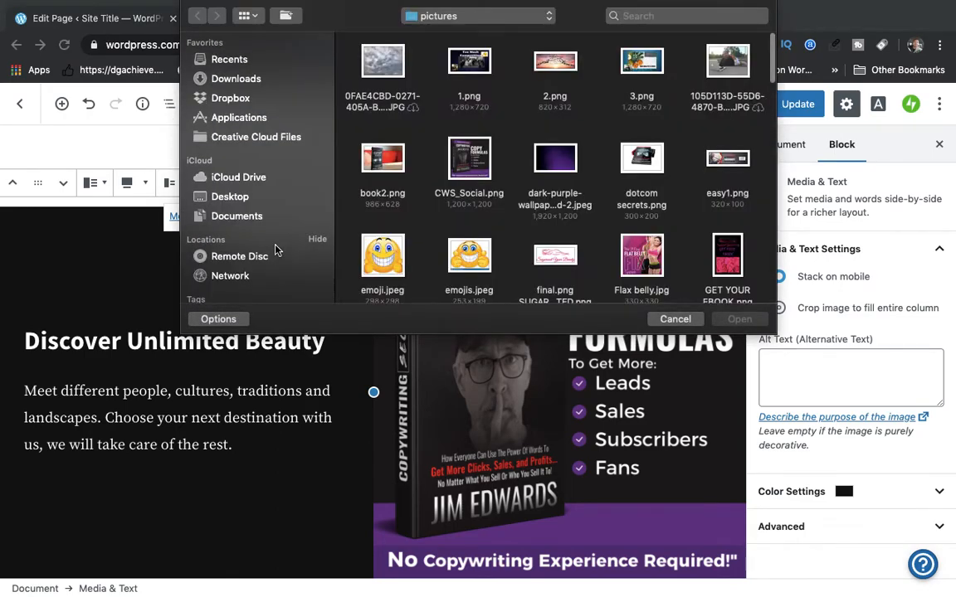
{"action": "left_click", "coordinate": [236, 199]}
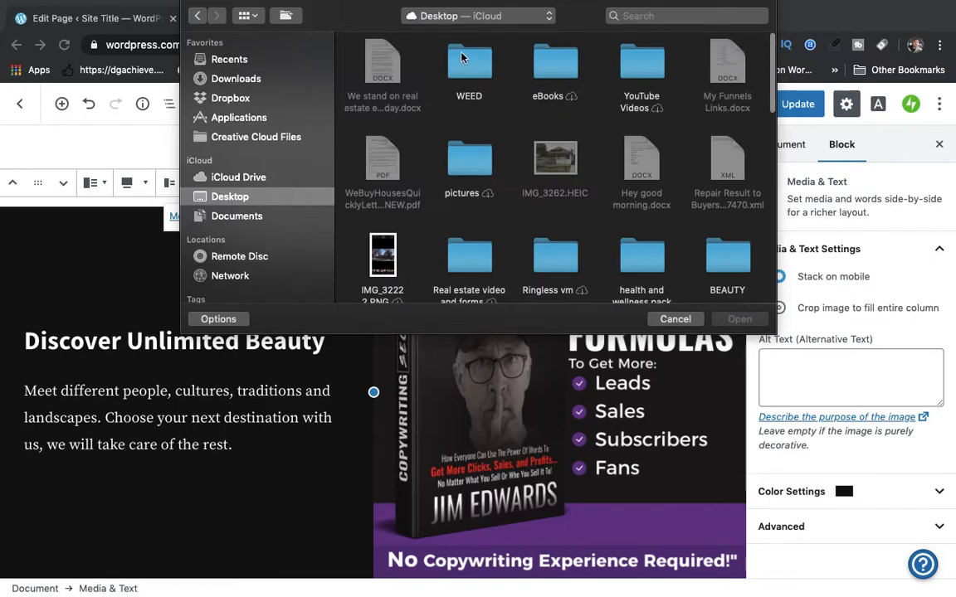
{"action": "left_click", "coordinate": [464, 59]}
{"action": "left_click", "coordinate": [735, 322]}
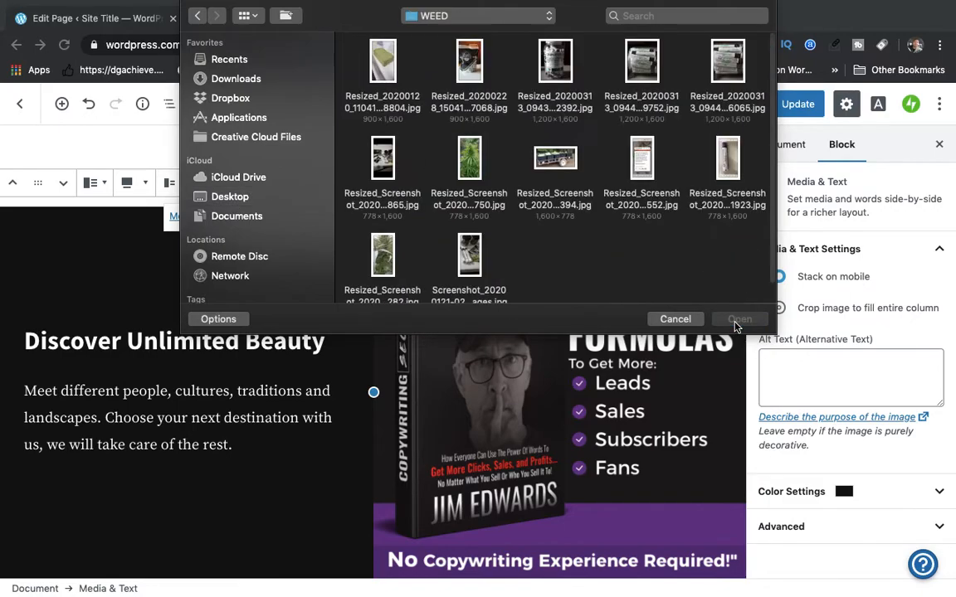
{"action": "left_click", "coordinate": [470, 166]}
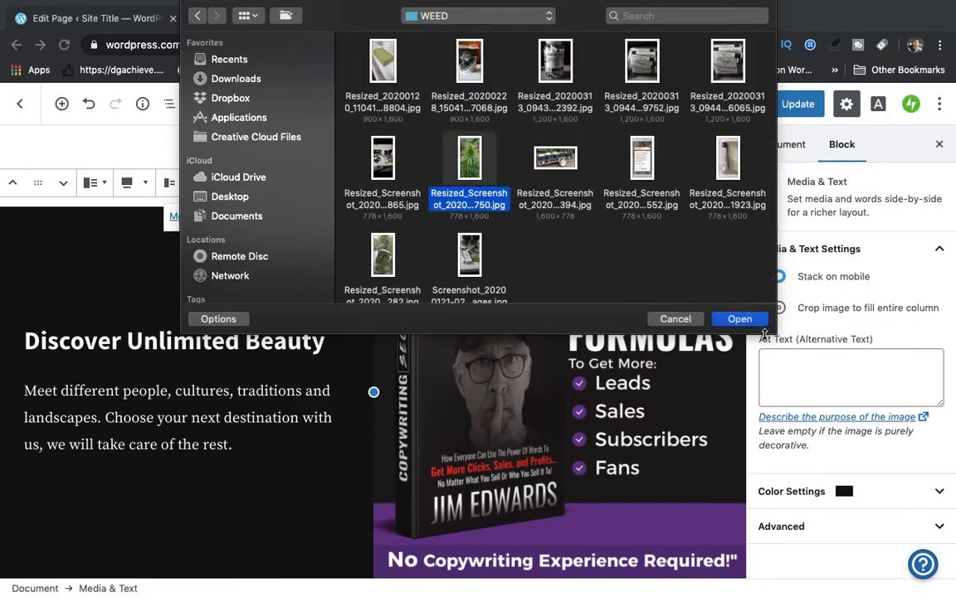
{"action": "left_click", "coordinate": [739, 321]}
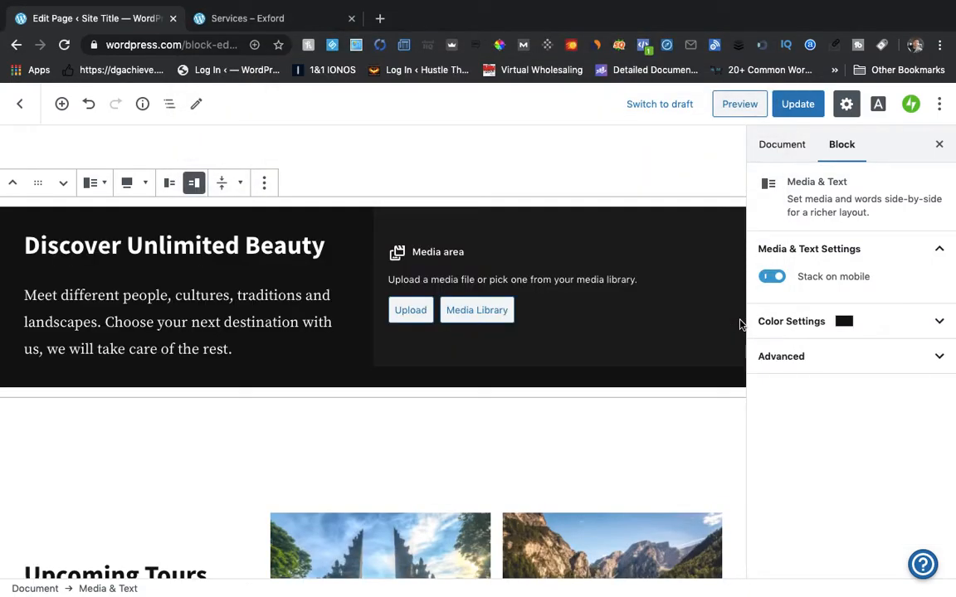
{"action": "scroll", "coordinate": [599, 334], "scroll_direction": "down", "scroll_amount": 4}
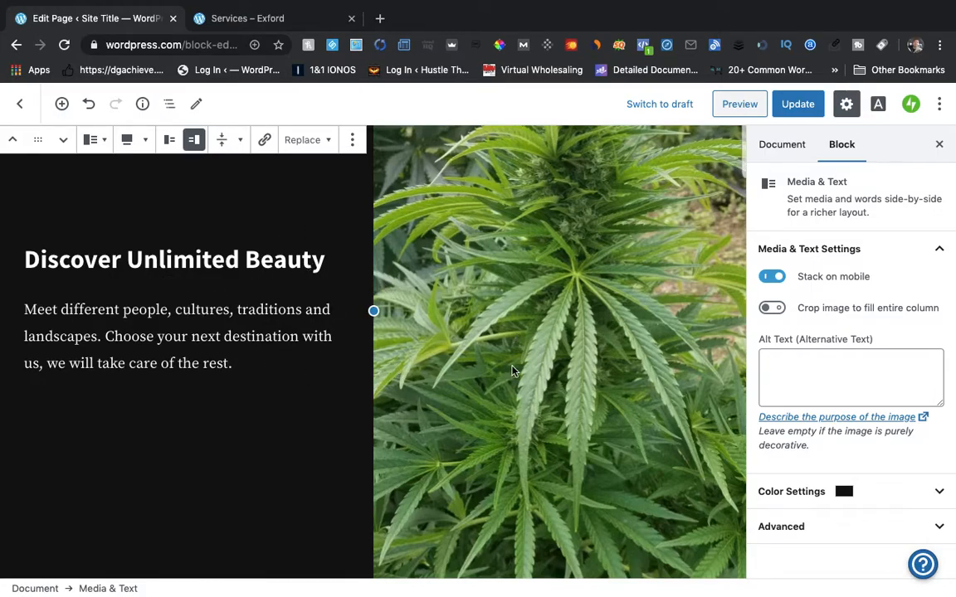
Step: Overwrite the paragraph beside the cannabis photo with 'Click here for you free pdf'
{"action": "scroll", "coordinate": [503, 260], "scroll_direction": "up", "scroll_amount": 1}
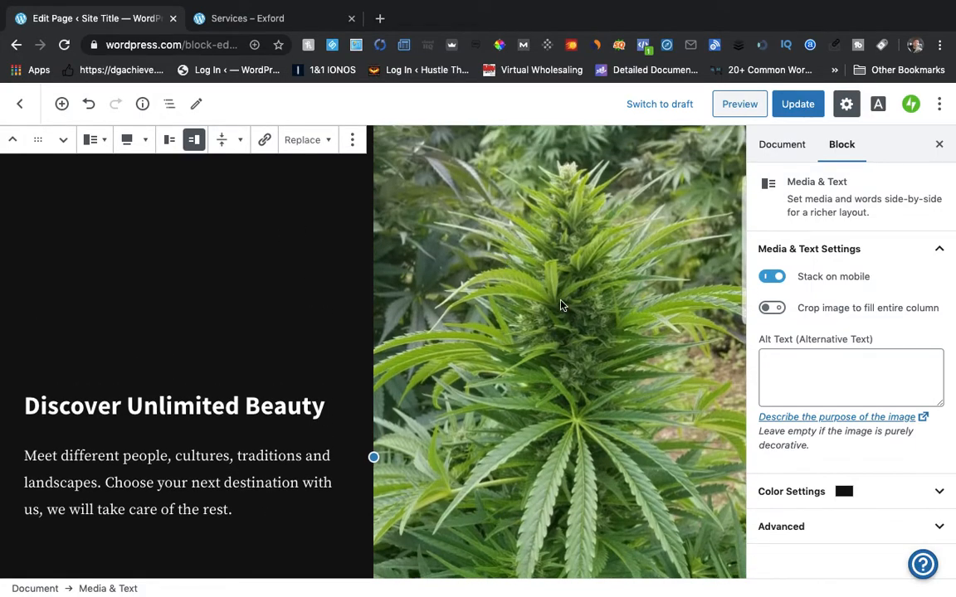
{"action": "scroll", "coordinate": [560, 305], "scroll_direction": "up", "scroll_amount": 3}
{"action": "scroll", "coordinate": [560, 304], "scroll_direction": "down", "scroll_amount": 7}
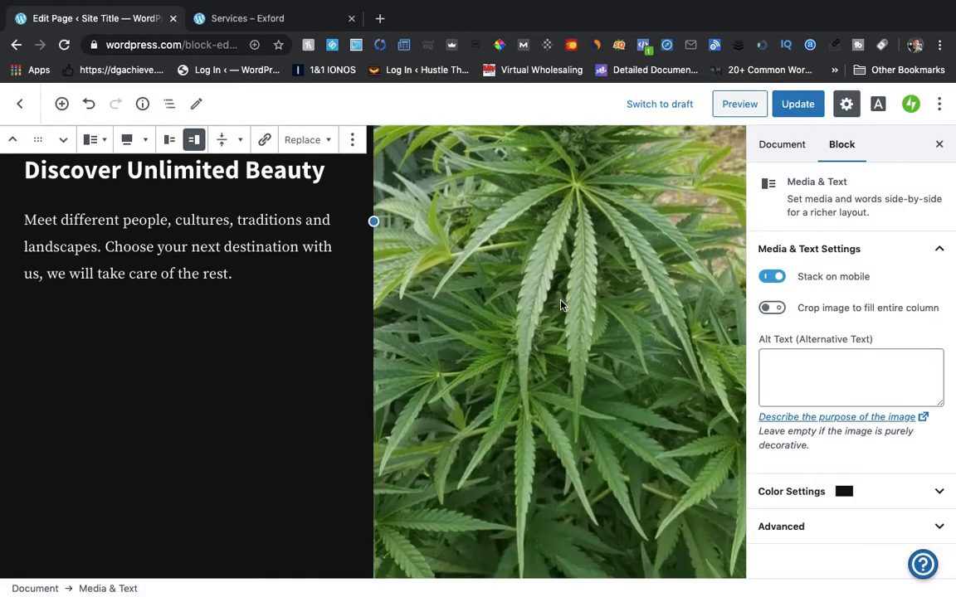
{"action": "scroll", "coordinate": [560, 304], "scroll_direction": "down", "scroll_amount": 2}
{"action": "scroll", "coordinate": [560, 306], "scroll_direction": "up", "scroll_amount": 8}
{"action": "scroll", "coordinate": [536, 404], "scroll_direction": "down", "scroll_amount": 1}
{"action": "scroll", "coordinate": [537, 404], "scroll_direction": "down", "scroll_amount": 2}
{"action": "scroll", "coordinate": [263, 451], "scroll_direction": "down", "scroll_amount": 2}
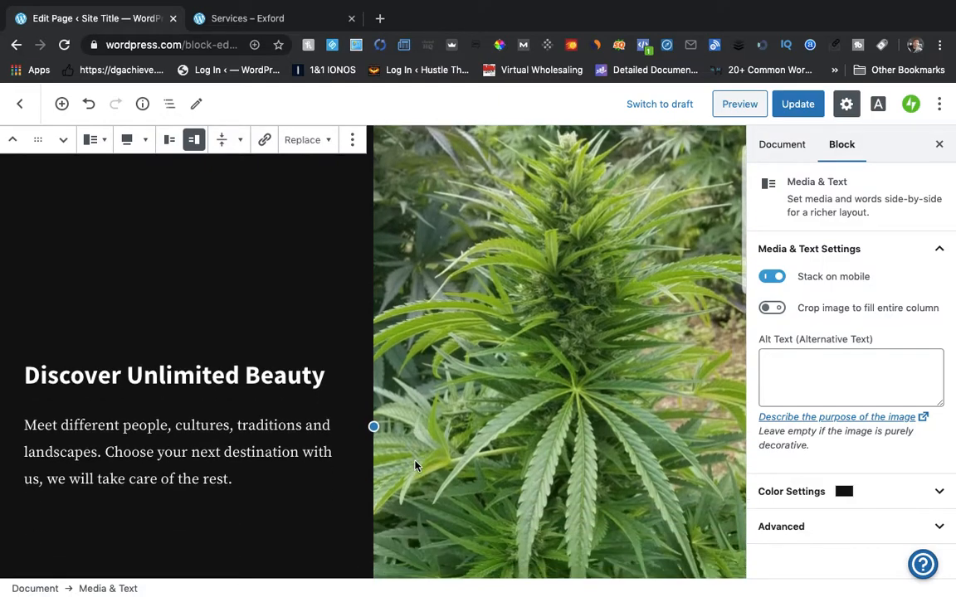
{"action": "left_click", "coordinate": [244, 476]}
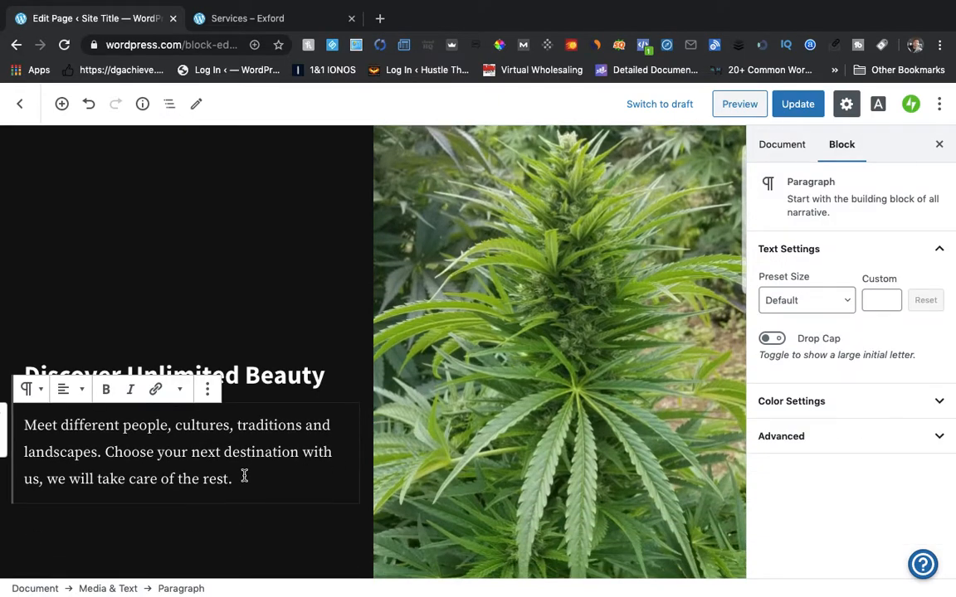
{"action": "left_click_drag", "start_coordinate": [235, 477], "coordinate": [29, 426]}
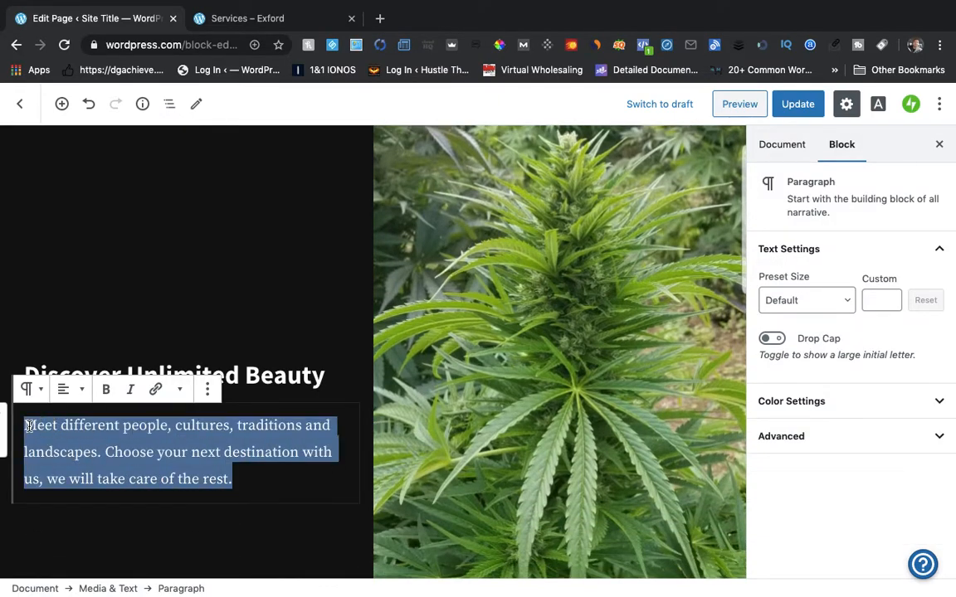
{"action": "scroll", "coordinate": [29, 426], "scroll_direction": "up", "scroll_amount": 1}
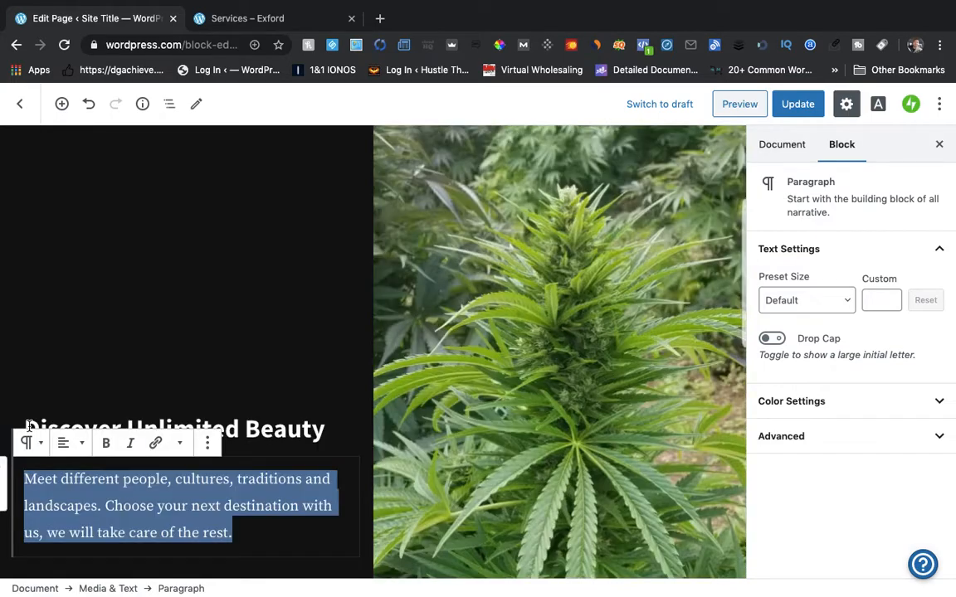
{"action": "type", "text": "C"}
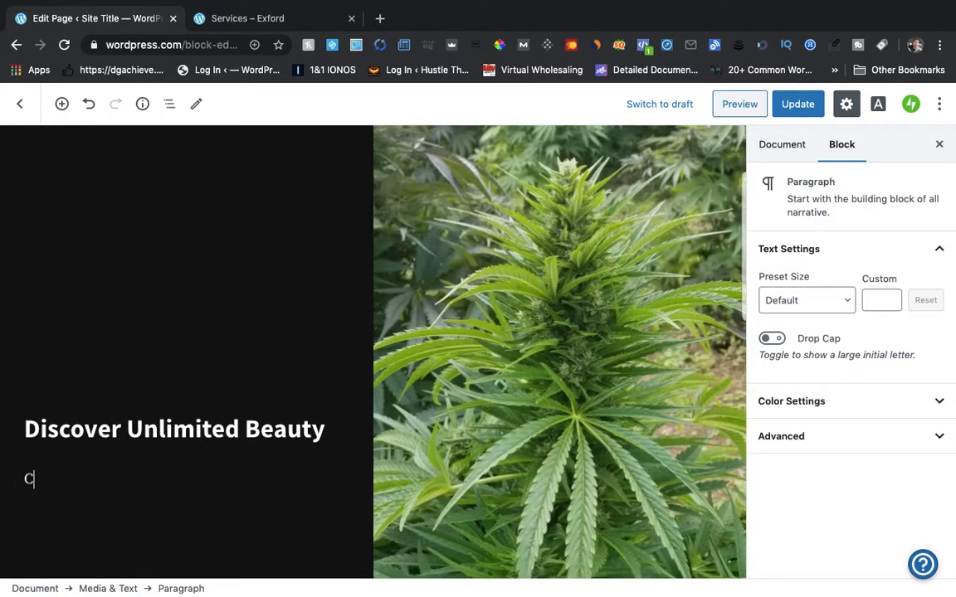
{"action": "type", "text": "lick here"}
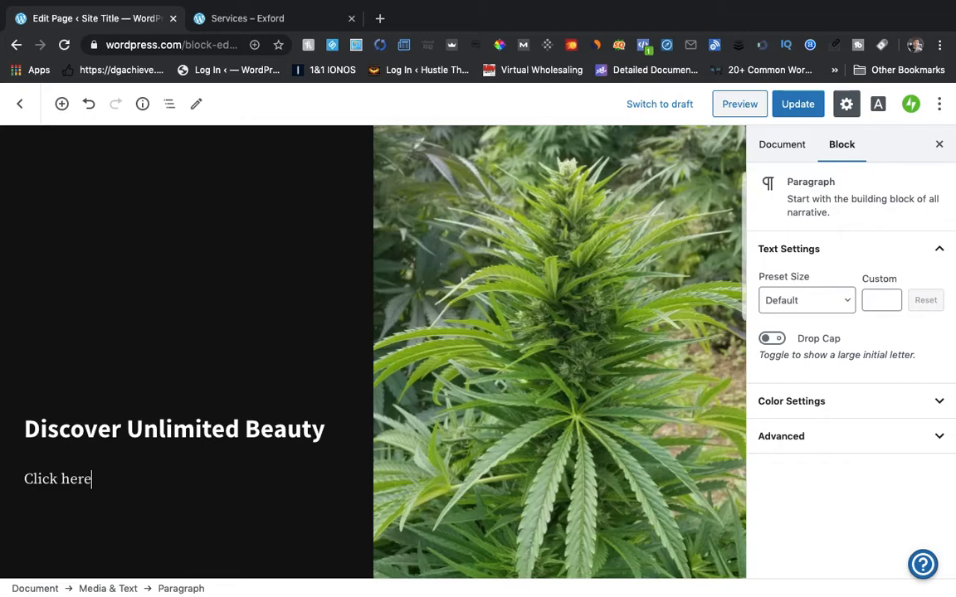
{"action": "type", "text": " for you free pdf"}
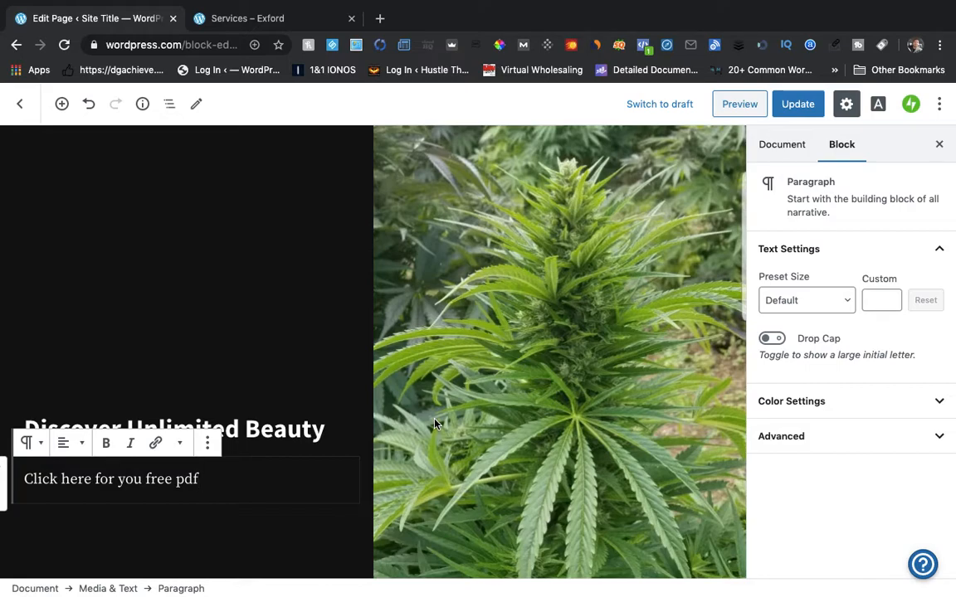
{"action": "scroll", "coordinate": [435, 424], "scroll_direction": "down", "scroll_amount": 5}
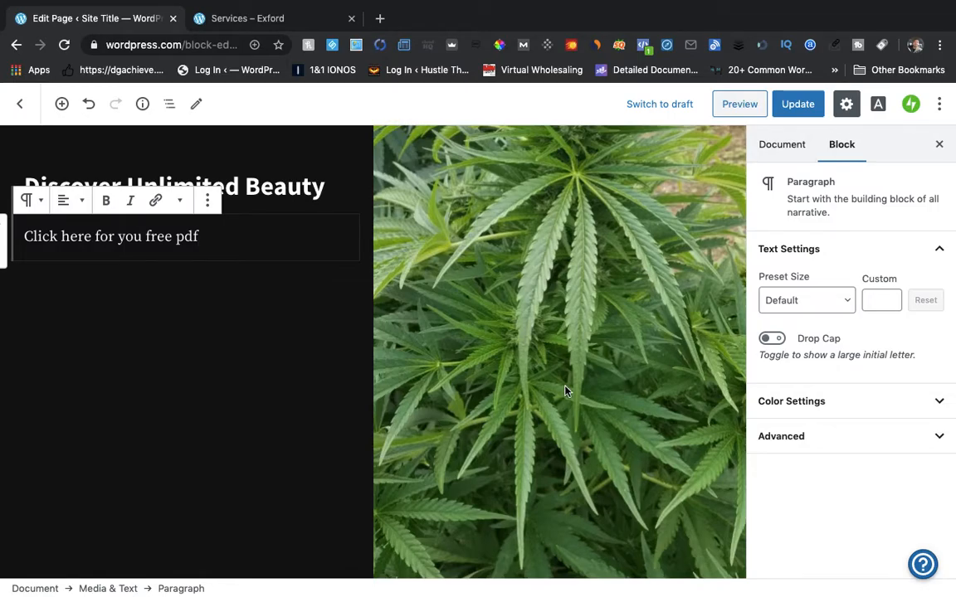
{"action": "scroll", "coordinate": [564, 391], "scroll_direction": "down", "scroll_amount": 7}
{"action": "scroll", "coordinate": [564, 390], "scroll_direction": "up", "scroll_amount": 7}
Step: Replace the Explore the World island photo with the first image in the WEED folder
{"action": "scroll", "coordinate": [564, 391], "scroll_direction": "up", "scroll_amount": 10}
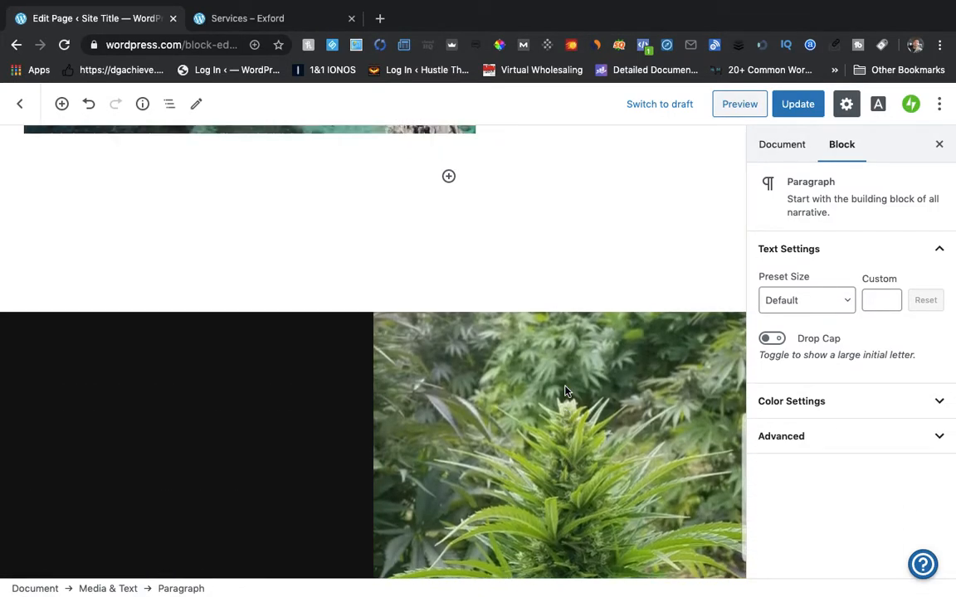
{"action": "scroll", "coordinate": [565, 391], "scroll_direction": "down", "scroll_amount": 5}
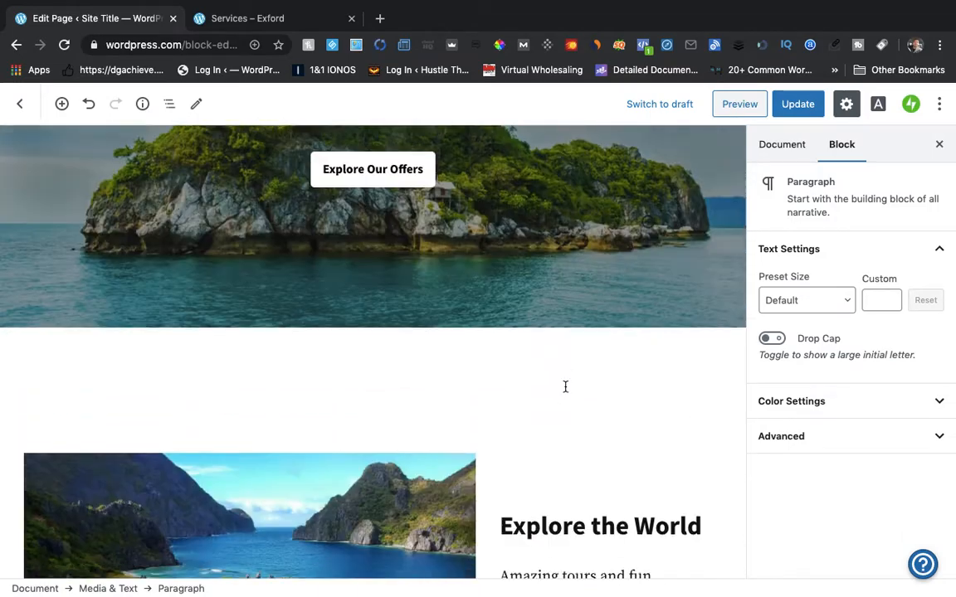
{"action": "left_click", "coordinate": [297, 389]}
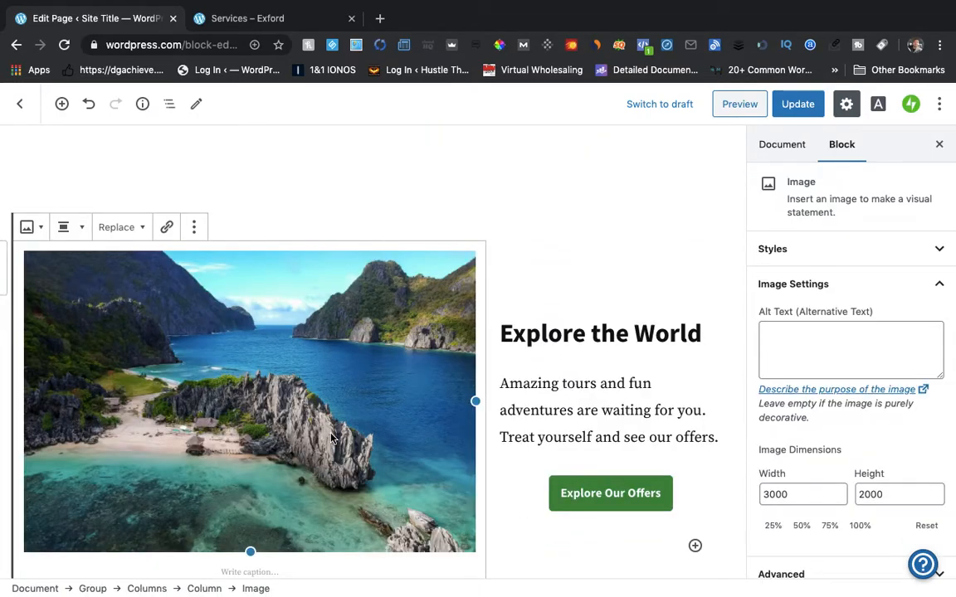
{"action": "scroll", "coordinate": [563, 299], "scroll_direction": "up", "scroll_amount": 5}
{"action": "scroll", "coordinate": [564, 299], "scroll_direction": "down", "scroll_amount": 4}
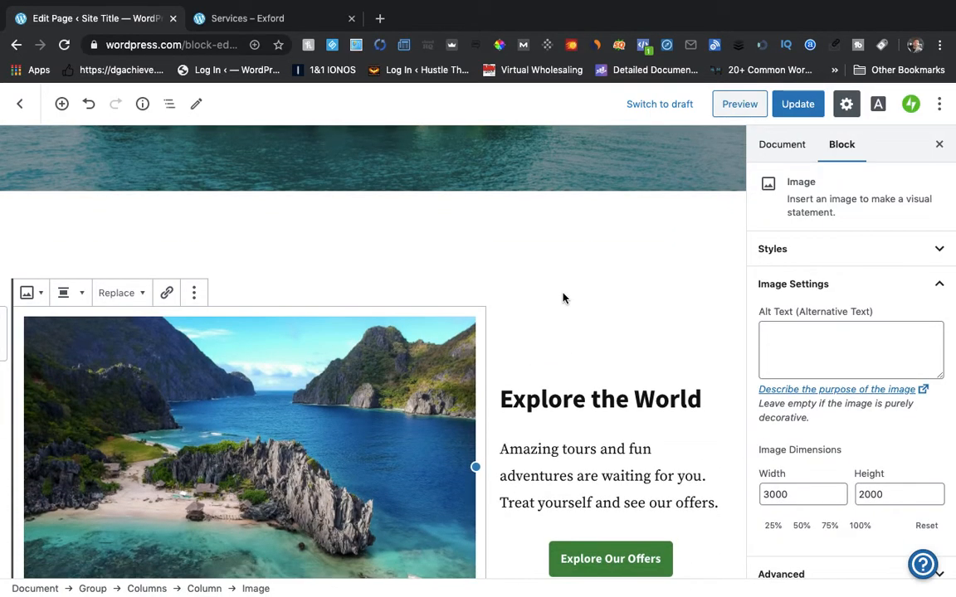
{"action": "left_click", "coordinate": [194, 295]}
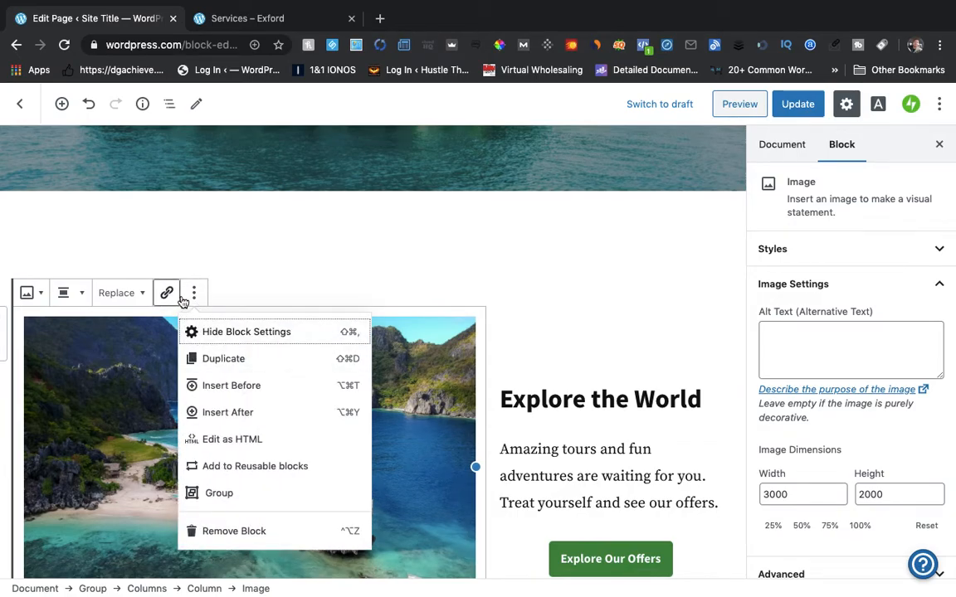
{"action": "left_click", "coordinate": [135, 294]}
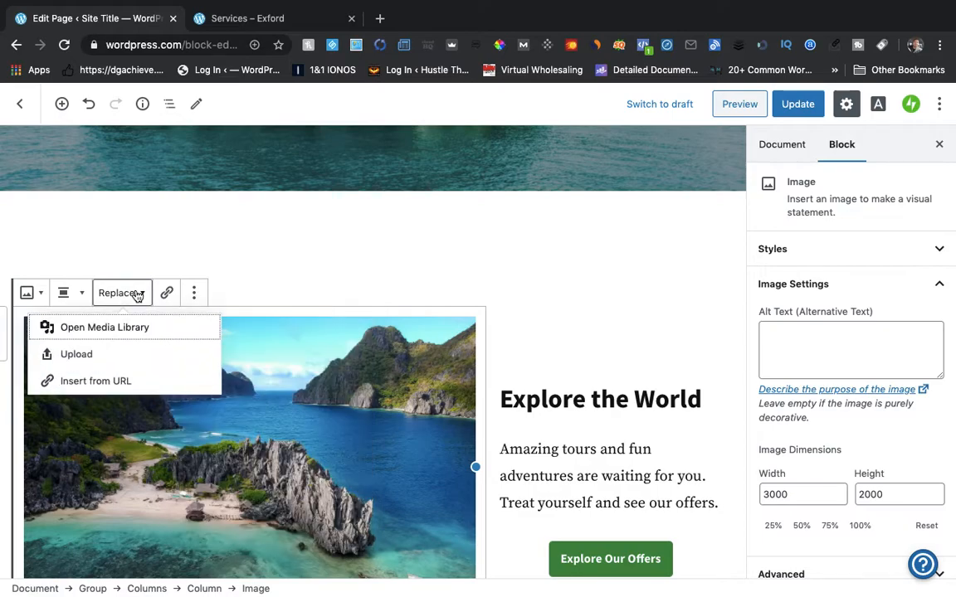
{"action": "left_click", "coordinate": [97, 355]}
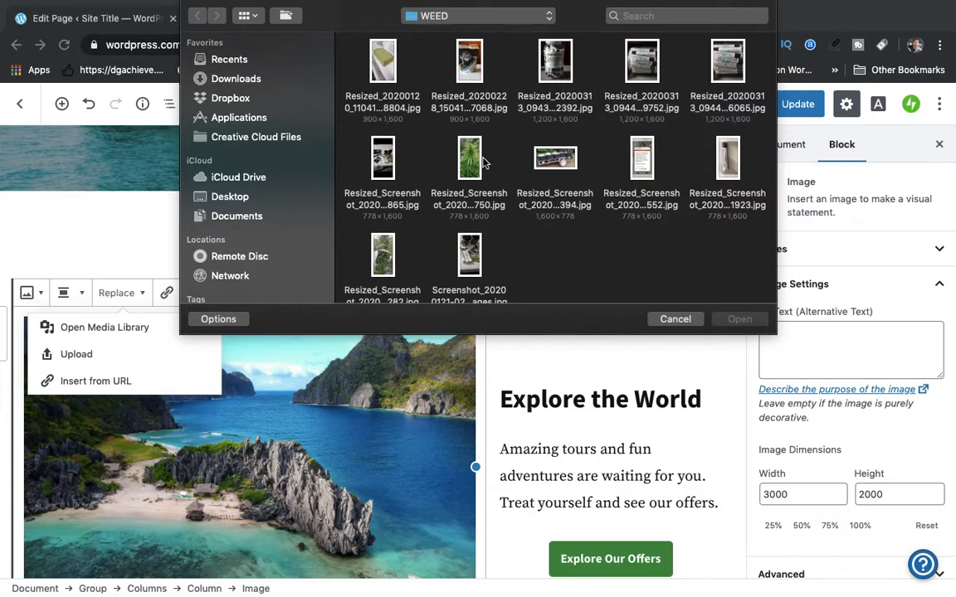
{"action": "left_click", "coordinate": [388, 75]}
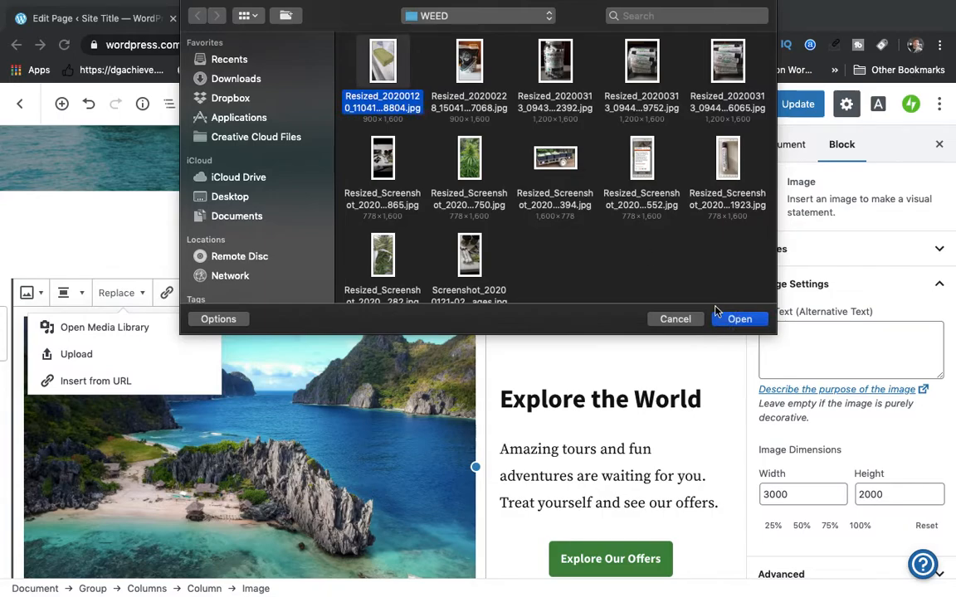
{"action": "left_click", "coordinate": [737, 320]}
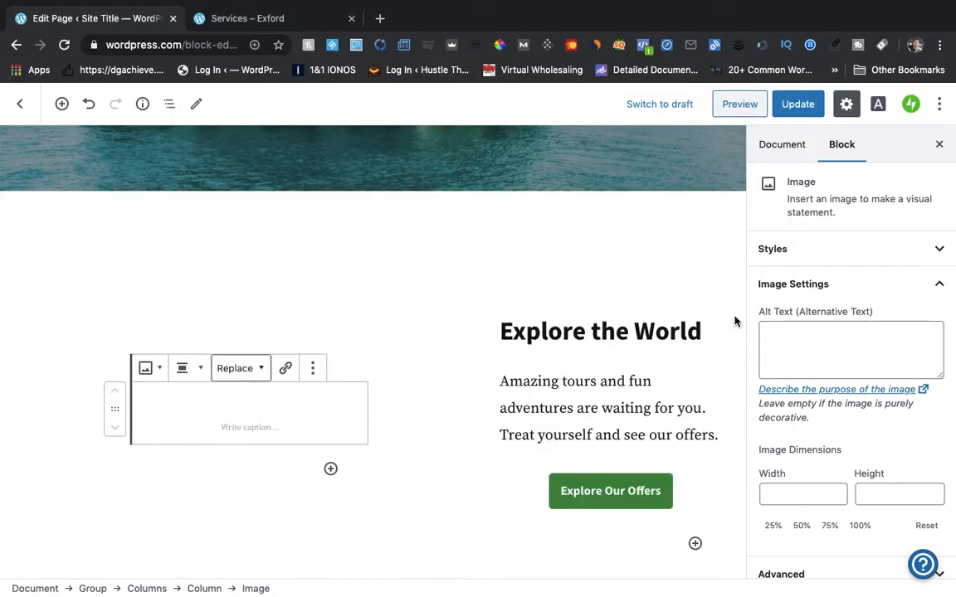
{"action": "scroll", "coordinate": [616, 400], "scroll_direction": "down", "scroll_amount": 5}
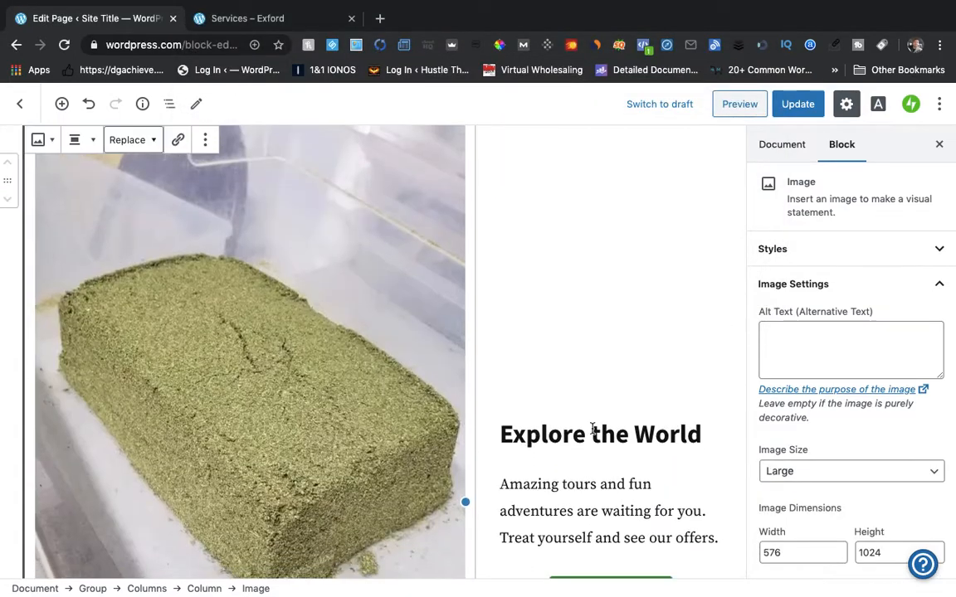
{"action": "scroll", "coordinate": [591, 381], "scroll_direction": "up", "scroll_amount": 1}
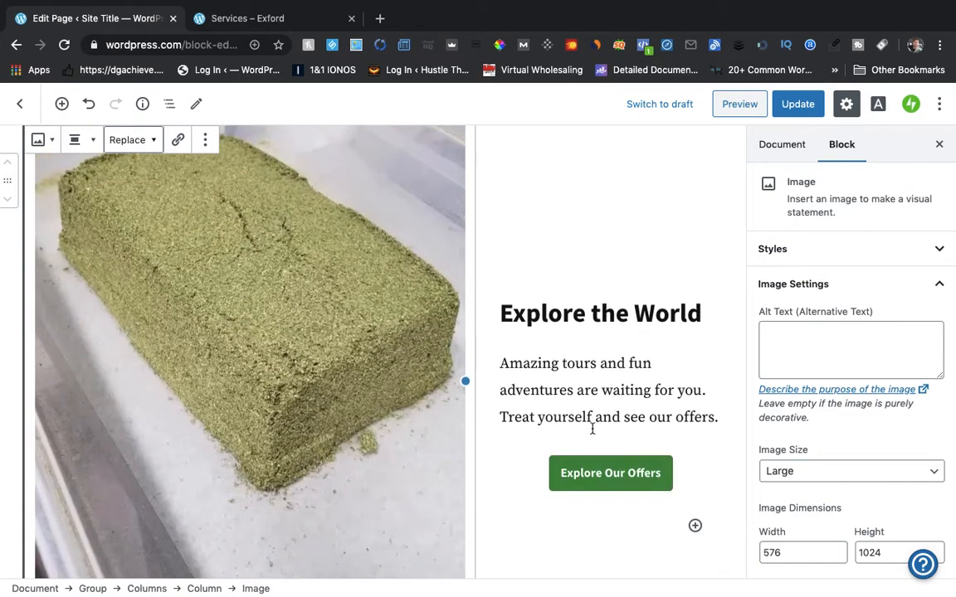
{"action": "scroll", "coordinate": [450, 419], "scroll_direction": "down", "scroll_amount": 10}
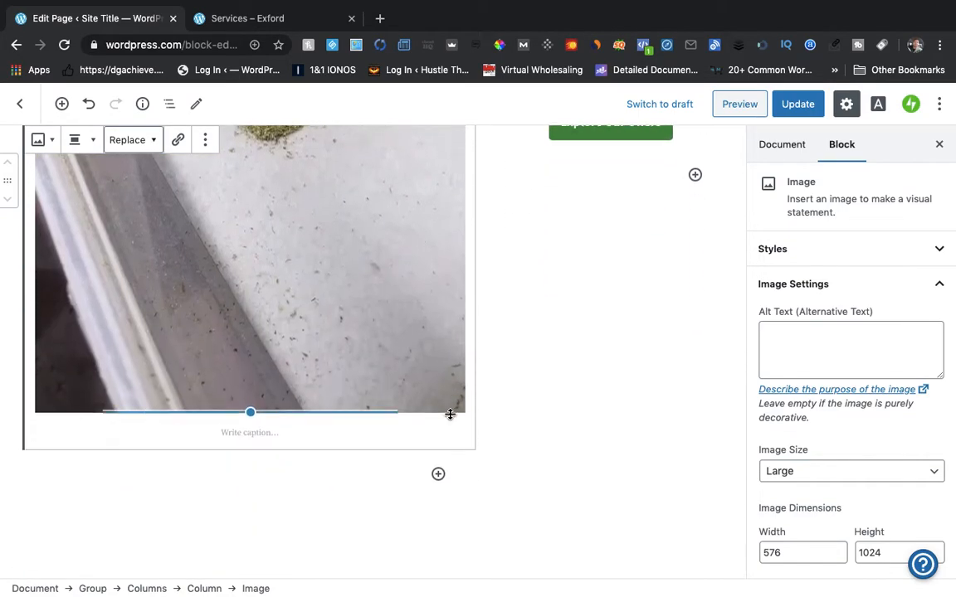
{"action": "scroll", "coordinate": [450, 419], "scroll_direction": "down", "scroll_amount": 5}
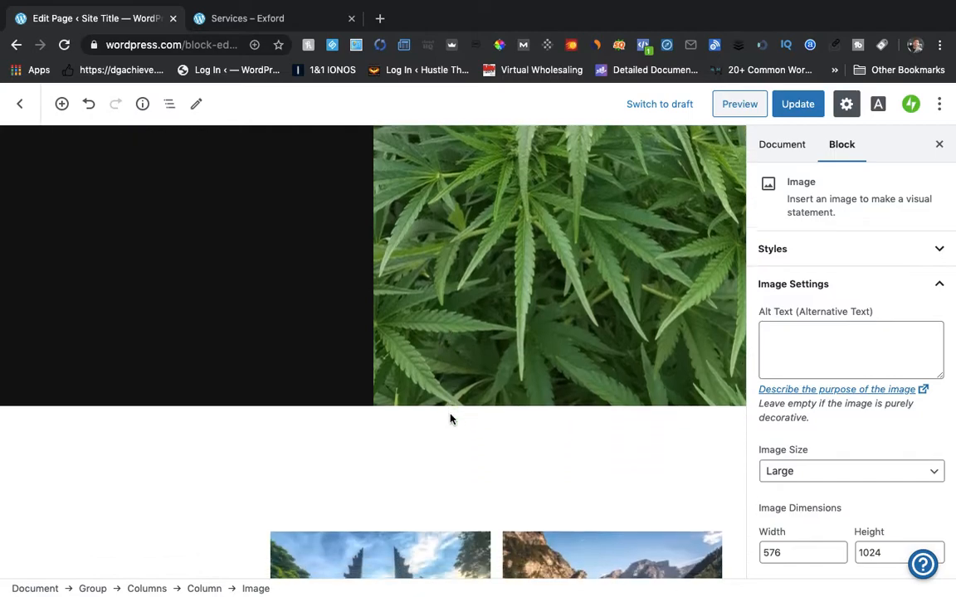
{"action": "scroll", "coordinate": [450, 419], "scroll_direction": "down", "scroll_amount": 10}
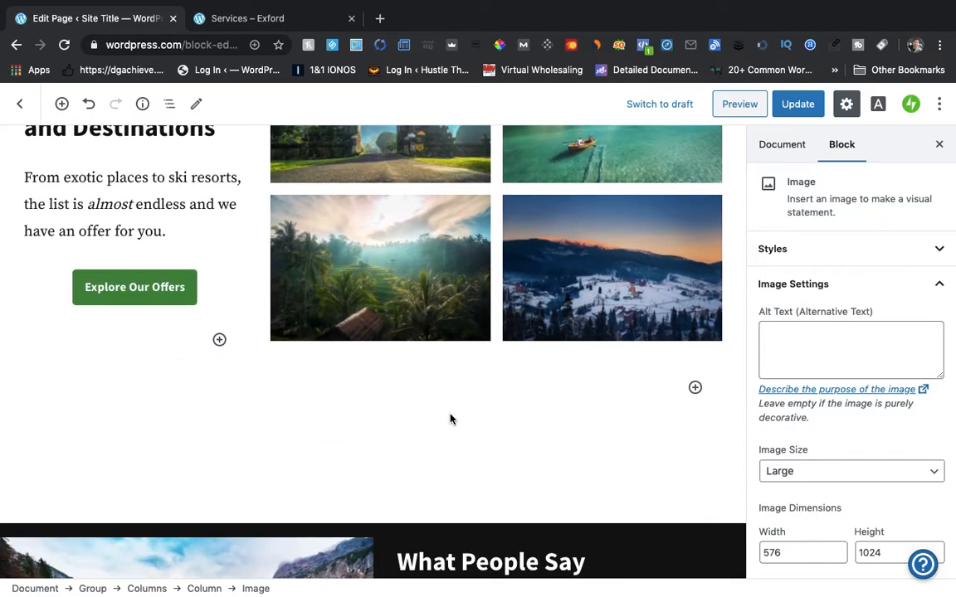
Step: Update the Home page with the new cannabis photo, then scroll back to the cover block
{"action": "left_click", "coordinate": [798, 104]}
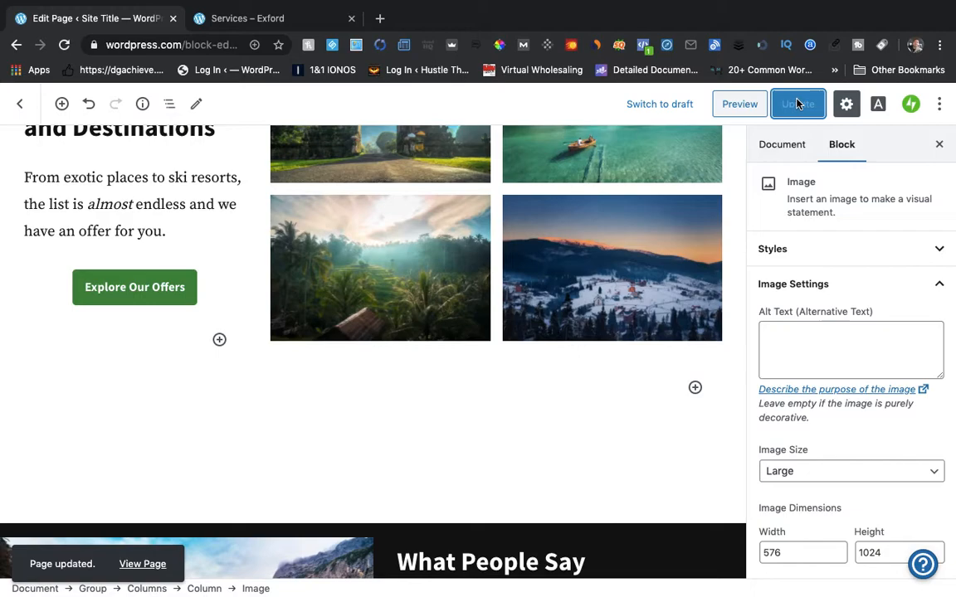
{"action": "scroll", "coordinate": [597, 215], "scroll_direction": "up", "scroll_amount": 15}
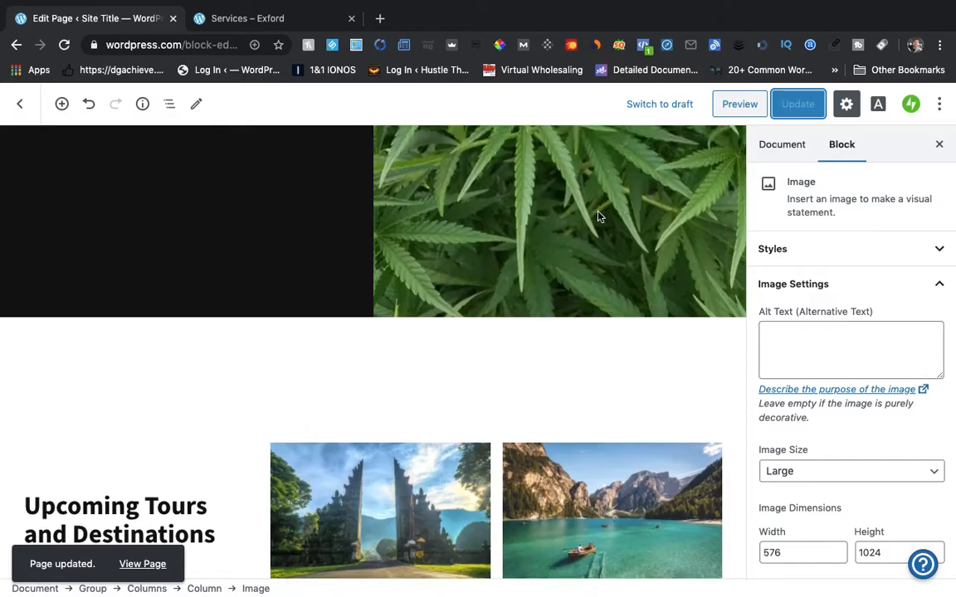
{"action": "scroll", "coordinate": [598, 211], "scroll_direction": "up", "scroll_amount": 1}
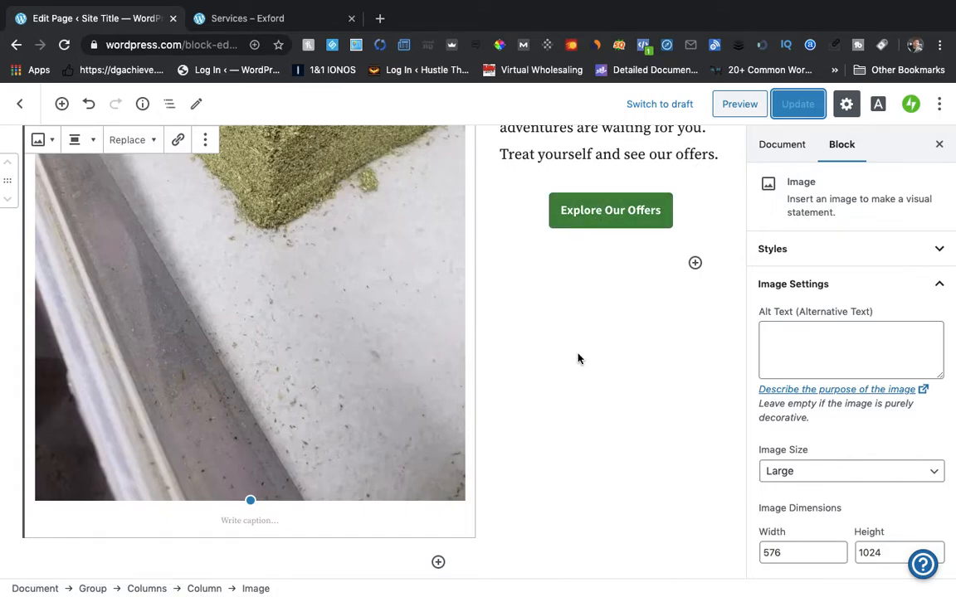
{"action": "scroll", "coordinate": [578, 359], "scroll_direction": "up", "scroll_amount": 10}
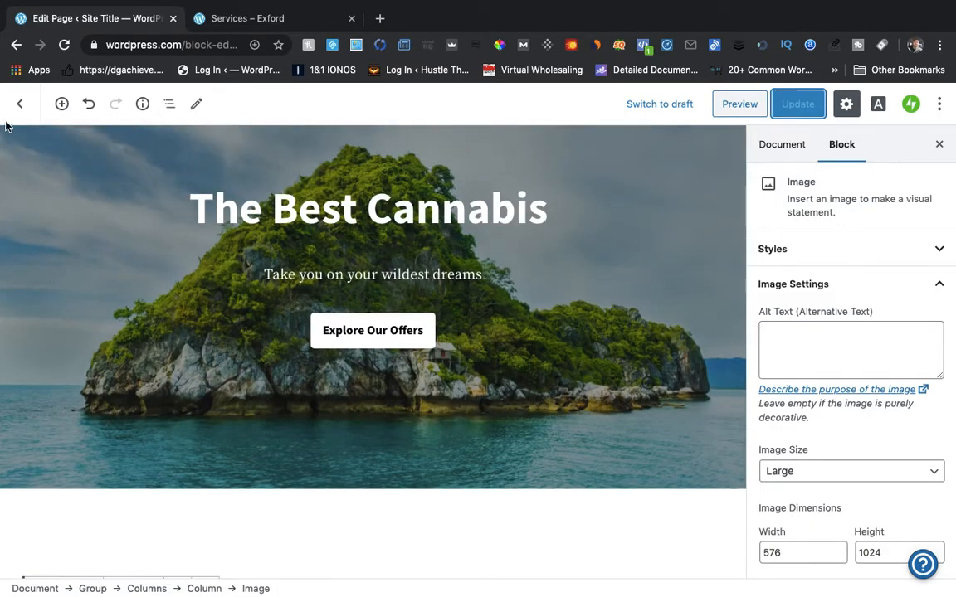
Step: Leave the homepage editor and look over the Exford demo Services page
{"action": "left_click", "coordinate": [20, 107]}
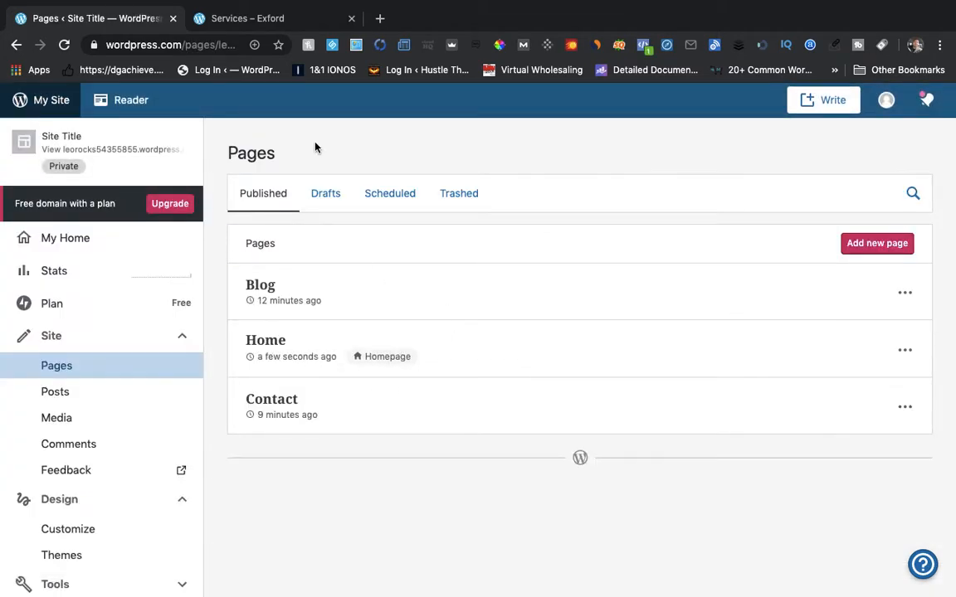
{"action": "left_click", "coordinate": [278, 22]}
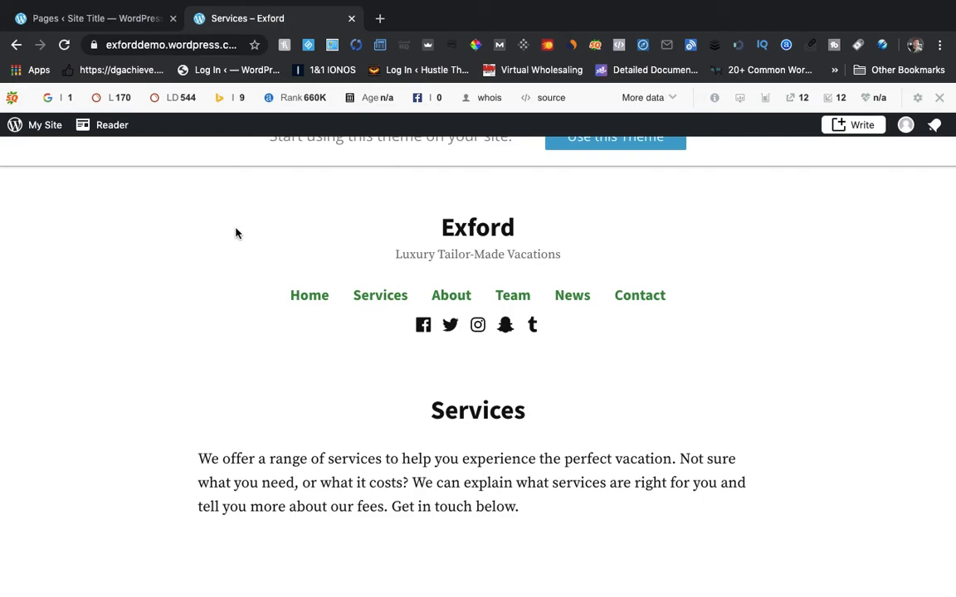
{"action": "scroll", "coordinate": [366, 238], "scroll_direction": "down", "scroll_amount": 3}
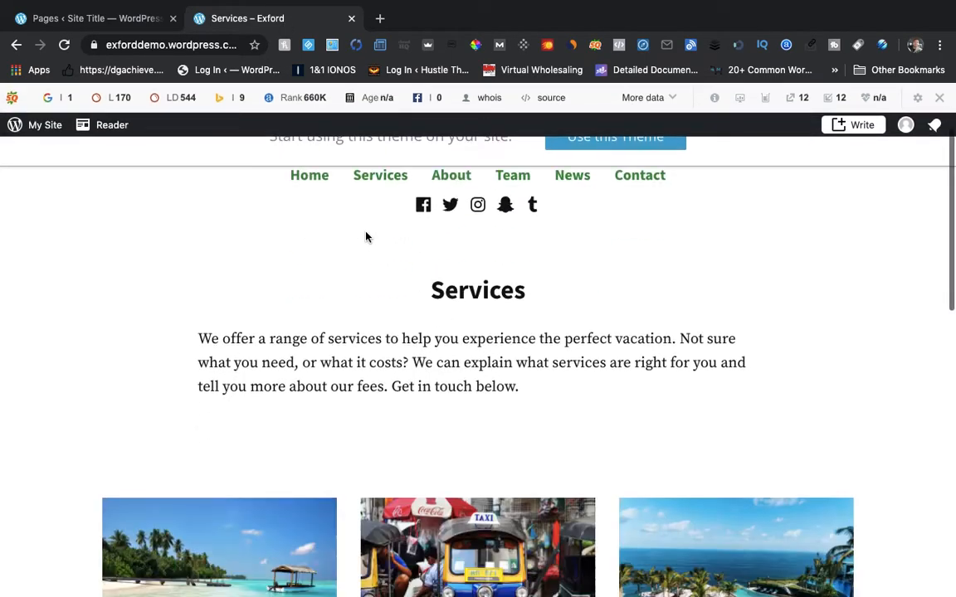
{"action": "scroll", "coordinate": [366, 238], "scroll_direction": "down", "scroll_amount": 10}
{"action": "scroll", "coordinate": [366, 239], "scroll_direction": "up", "scroll_amount": 10}
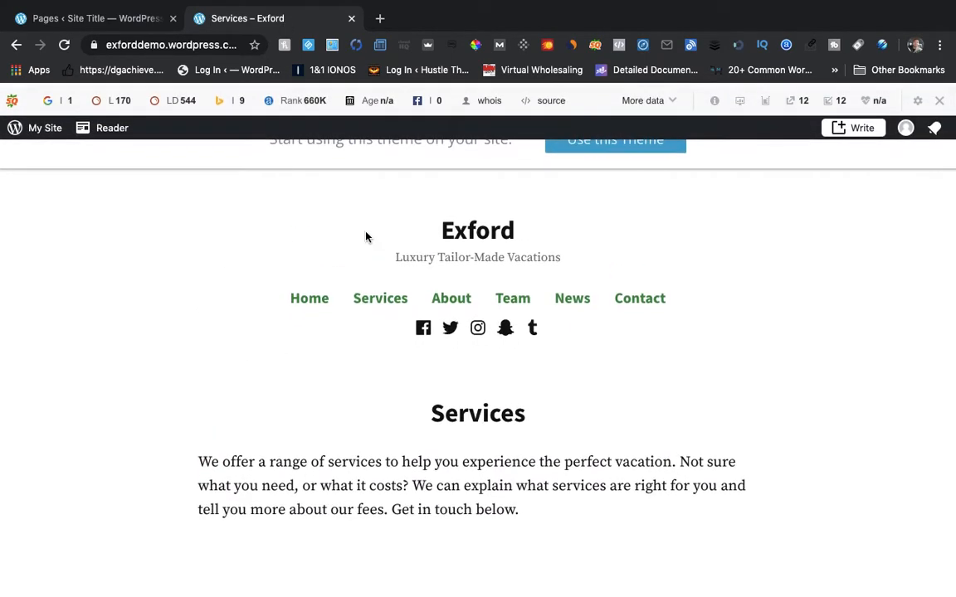
{"action": "left_click", "coordinate": [52, 128]}
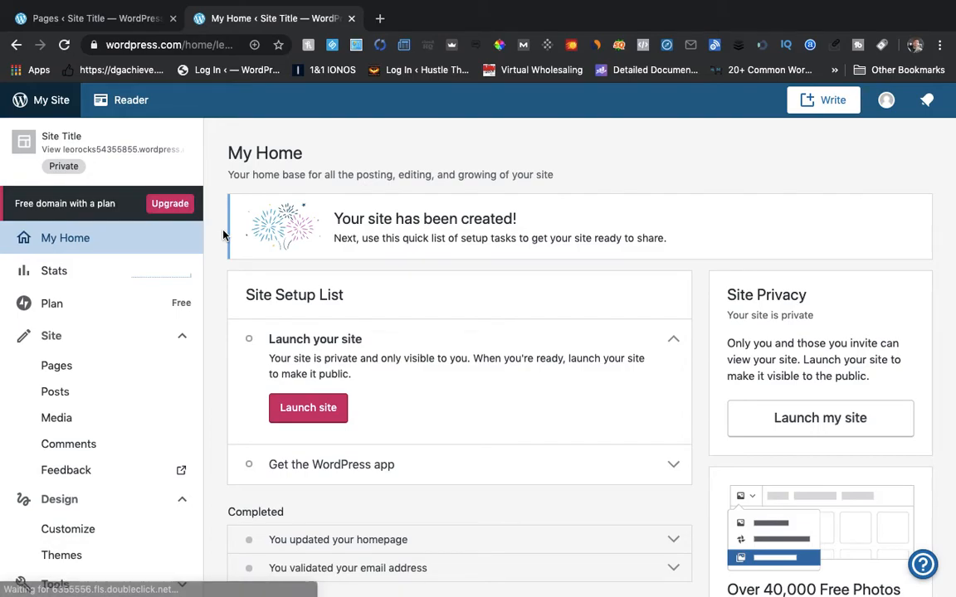
{"action": "left_click", "coordinate": [20, 48]}
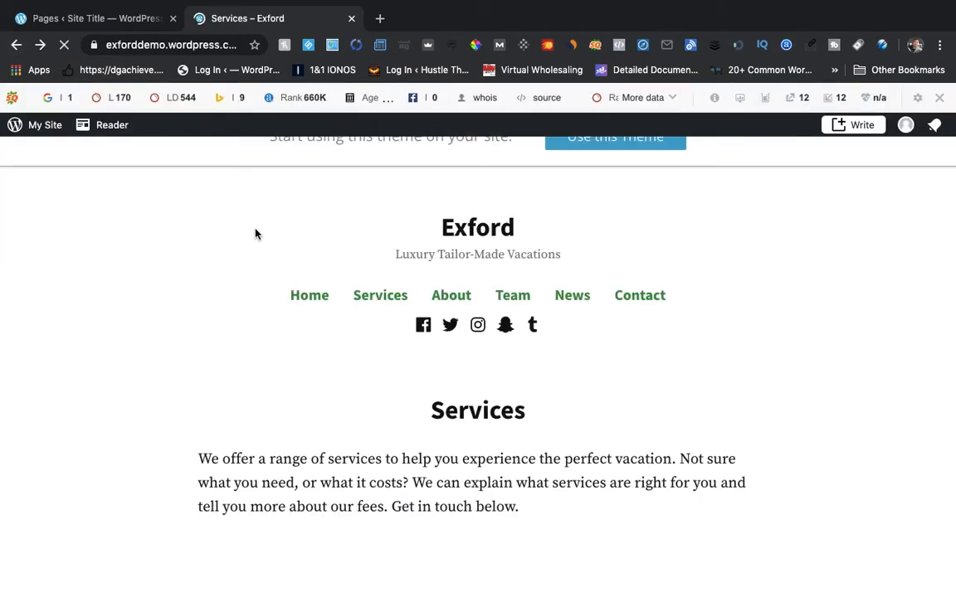
Step: Disable SEObar for the Exford demo domain and return to the Pages list
{"action": "left_click", "coordinate": [939, 99]}
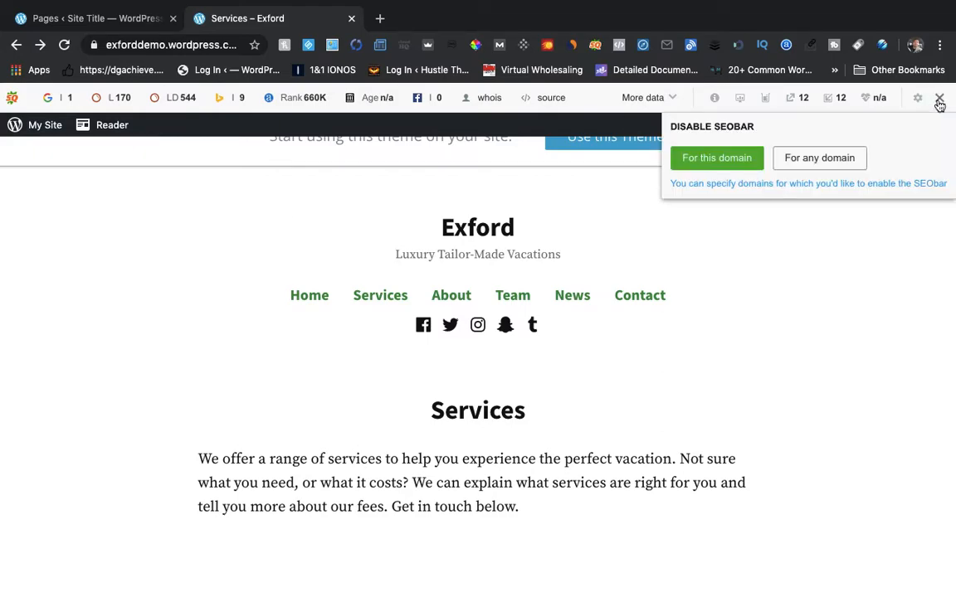
{"action": "left_click", "coordinate": [733, 159]}
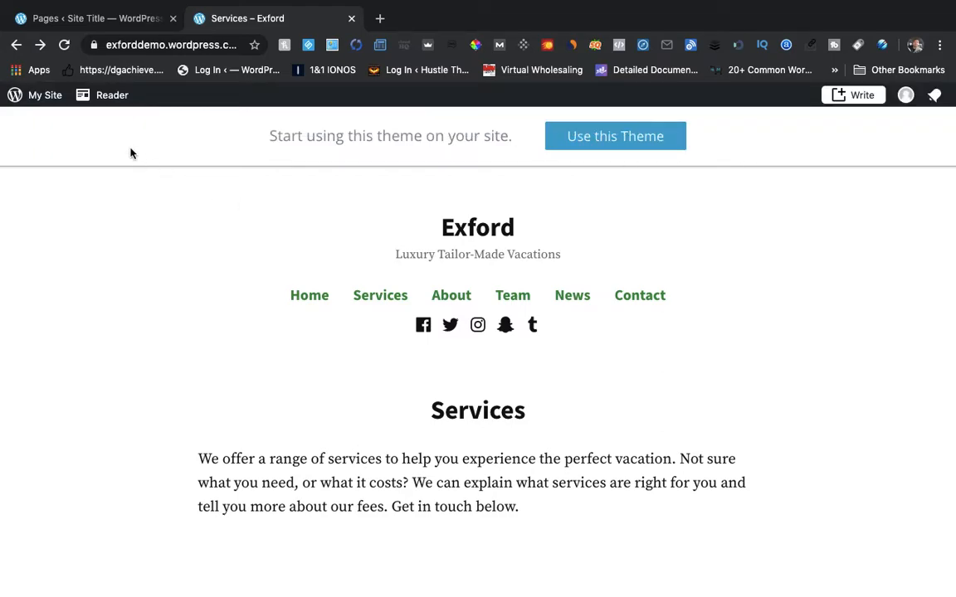
{"action": "scroll", "coordinate": [376, 214], "scroll_direction": "right", "scroll_amount": 2}
{"action": "scroll", "coordinate": [376, 214], "scroll_direction": "down", "scroll_amount": 1}
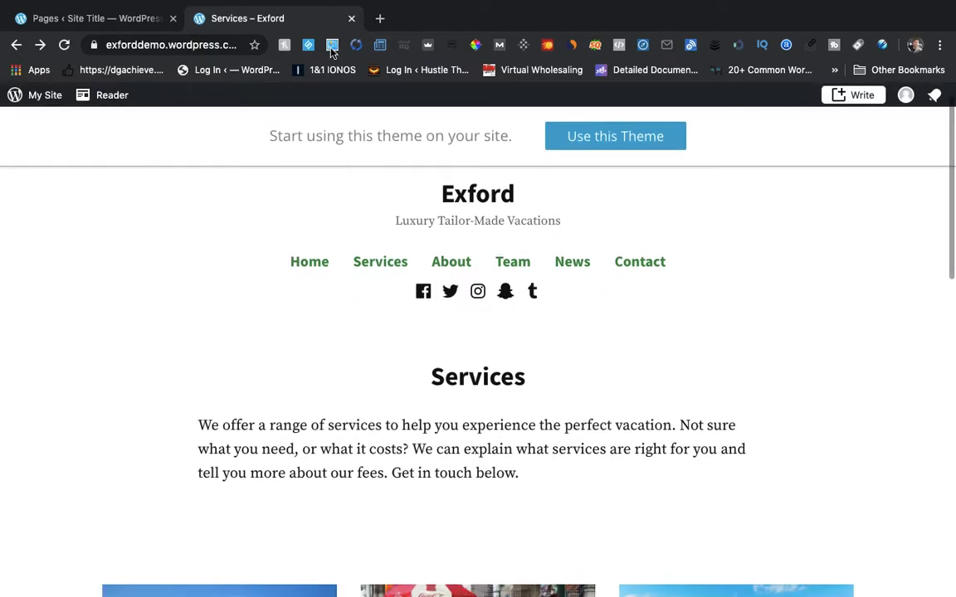
{"action": "left_click", "coordinate": [132, 20]}
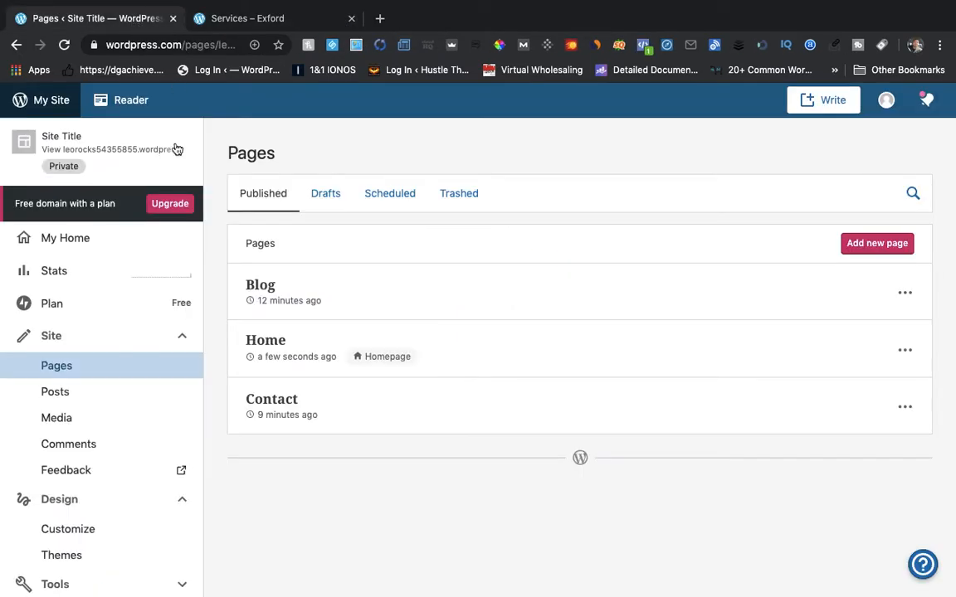
Step: View the site, open its homepage, and edit Home in the block editor
{"action": "left_click", "coordinate": [61, 144]}
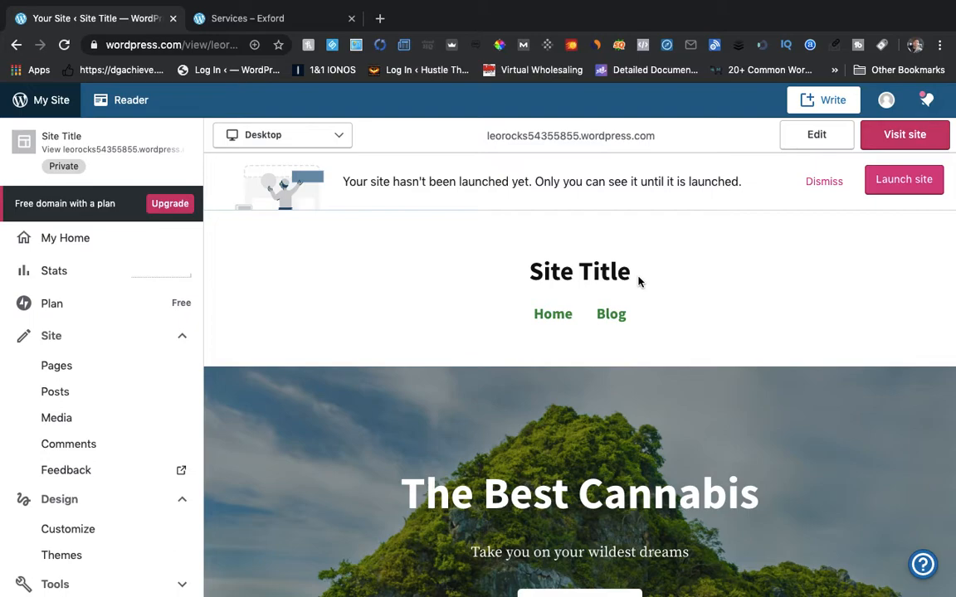
{"action": "left_click", "coordinate": [589, 281]}
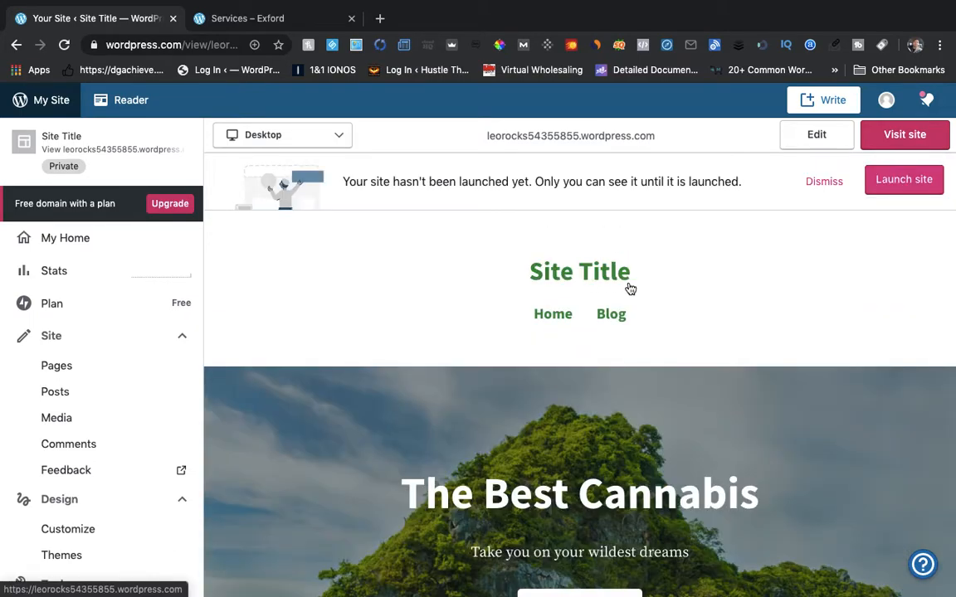
{"action": "scroll", "coordinate": [630, 288], "scroll_direction": "down", "scroll_amount": 1}
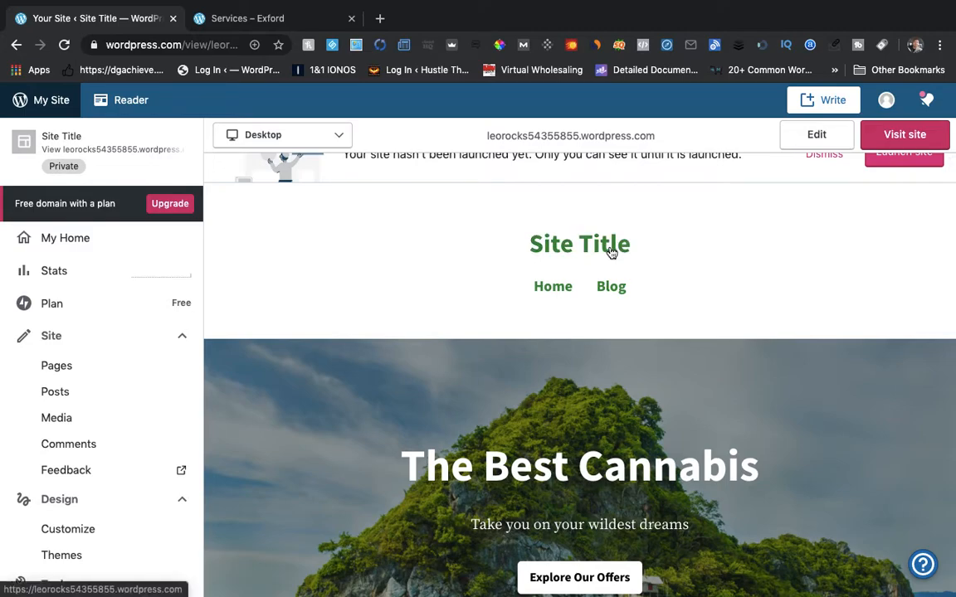
{"action": "scroll", "coordinate": [612, 252], "scroll_direction": "up", "scroll_amount": 1}
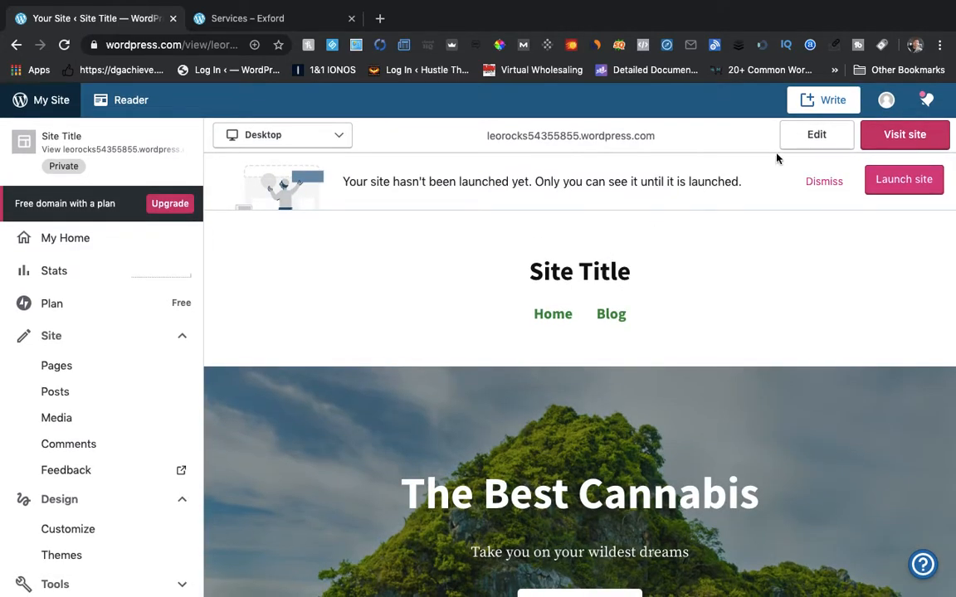
{"action": "left_click", "coordinate": [821, 136]}
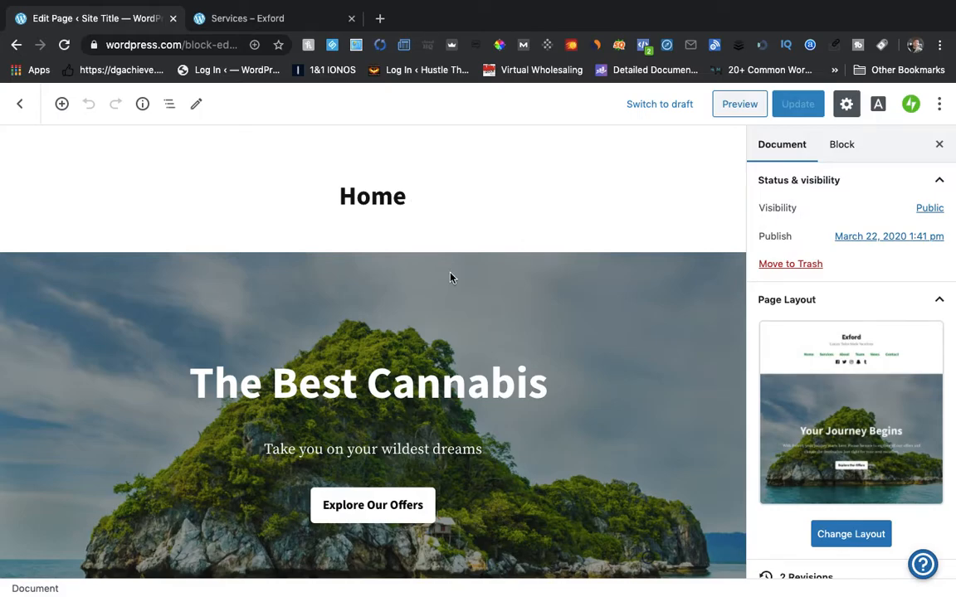
Step: Preview the edited Home page, dismiss the launch notice, and open the live site in a new tab
{"action": "scroll", "coordinate": [450, 278], "scroll_direction": "down", "scroll_amount": 10}
{"action": "scroll", "coordinate": [450, 277], "scroll_direction": "down", "scroll_amount": 15}
{"action": "scroll", "coordinate": [449, 278], "scroll_direction": "down", "scroll_amount": 3}
{"action": "scroll", "coordinate": [450, 278], "scroll_direction": "up", "scroll_amount": 20}
{"action": "scroll", "coordinate": [449, 278], "scroll_direction": "up", "scroll_amount": 2}
{"action": "left_click", "coordinate": [743, 111]}
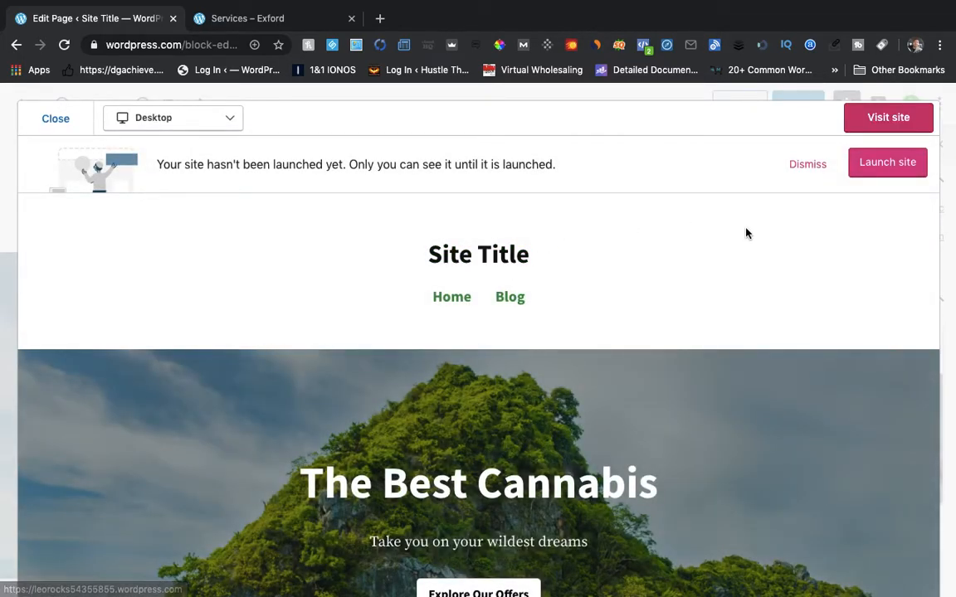
{"action": "left_click", "coordinate": [803, 169]}
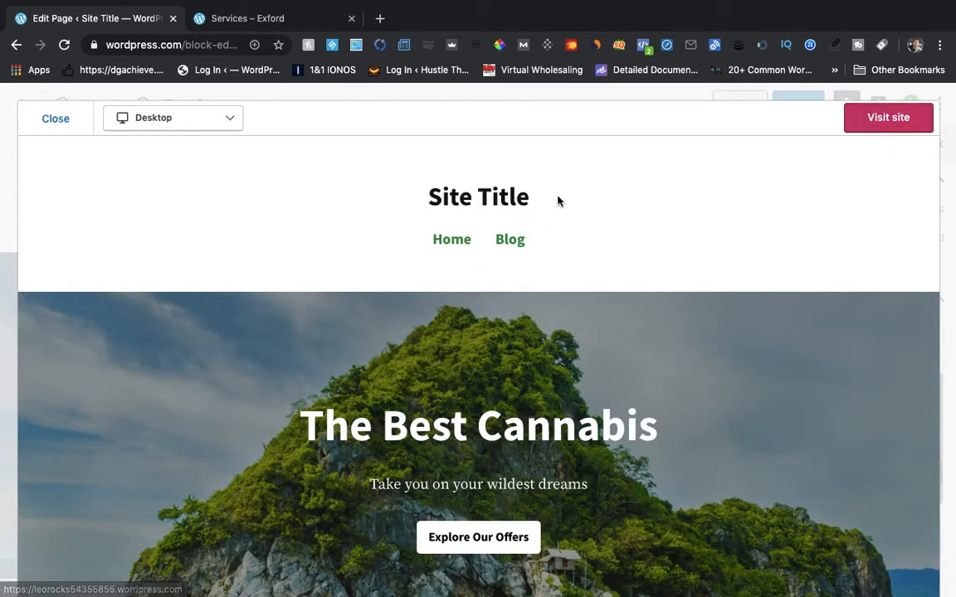
{"action": "left_click", "coordinate": [886, 122]}
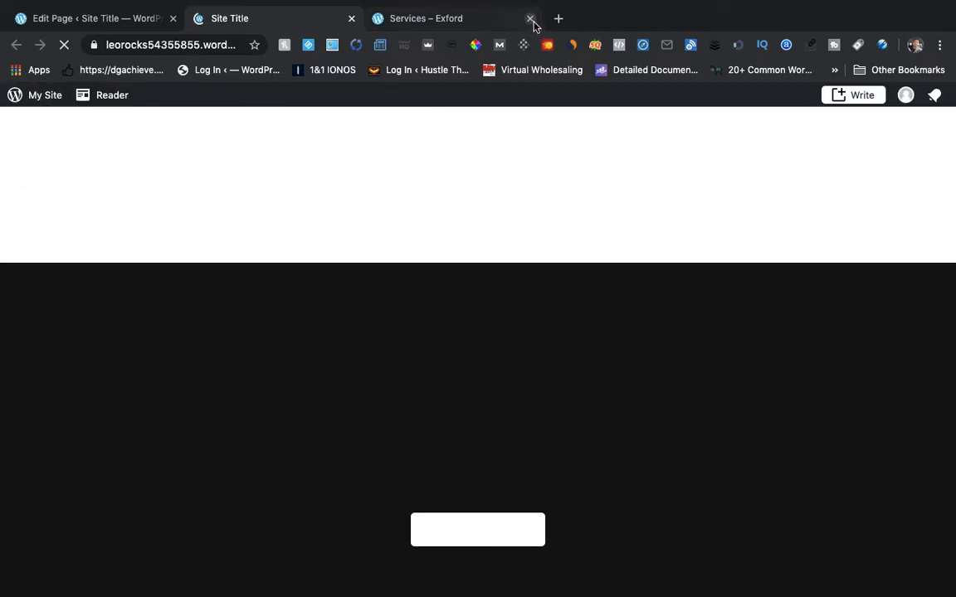
Step: Close the Services – Exford tab, review the live homepage's cannabis photos, and return to the Edit Page tab
{"action": "left_click", "coordinate": [530, 18]}
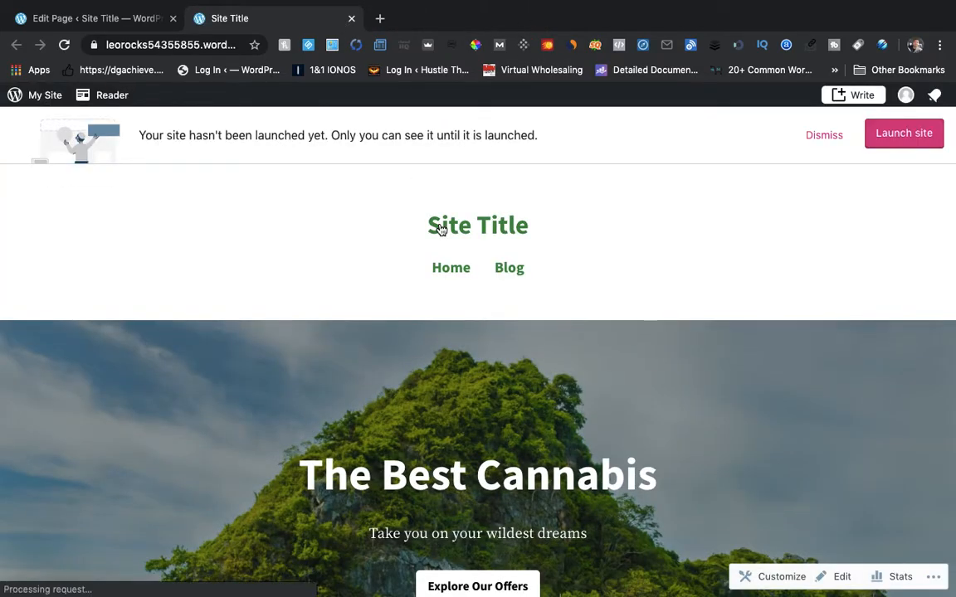
{"action": "scroll", "coordinate": [440, 229], "scroll_direction": "down", "scroll_amount": 12}
{"action": "scroll", "coordinate": [440, 229], "scroll_direction": "down", "scroll_amount": 12}
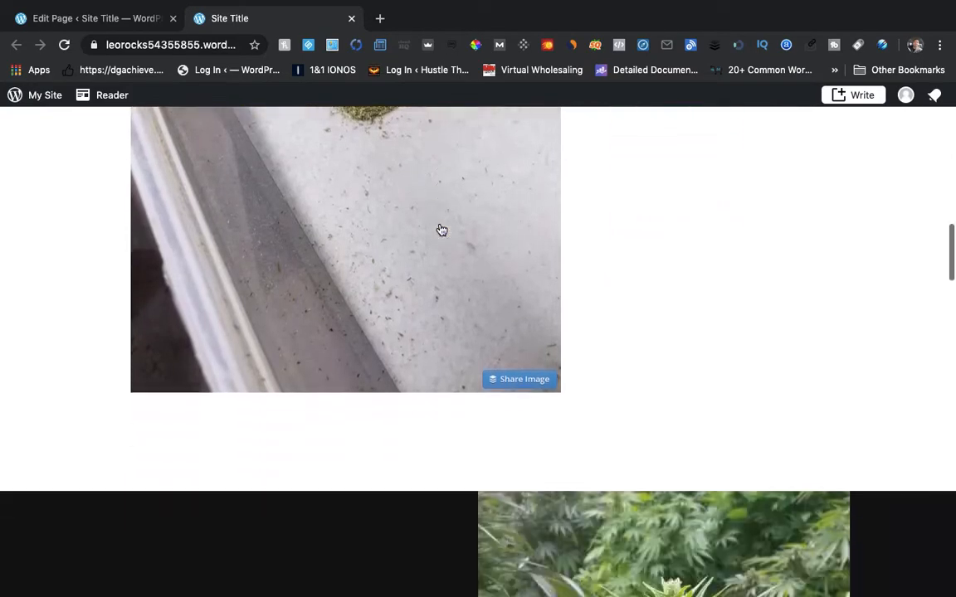
{"action": "scroll", "coordinate": [441, 230], "scroll_direction": "down", "scroll_amount": 10}
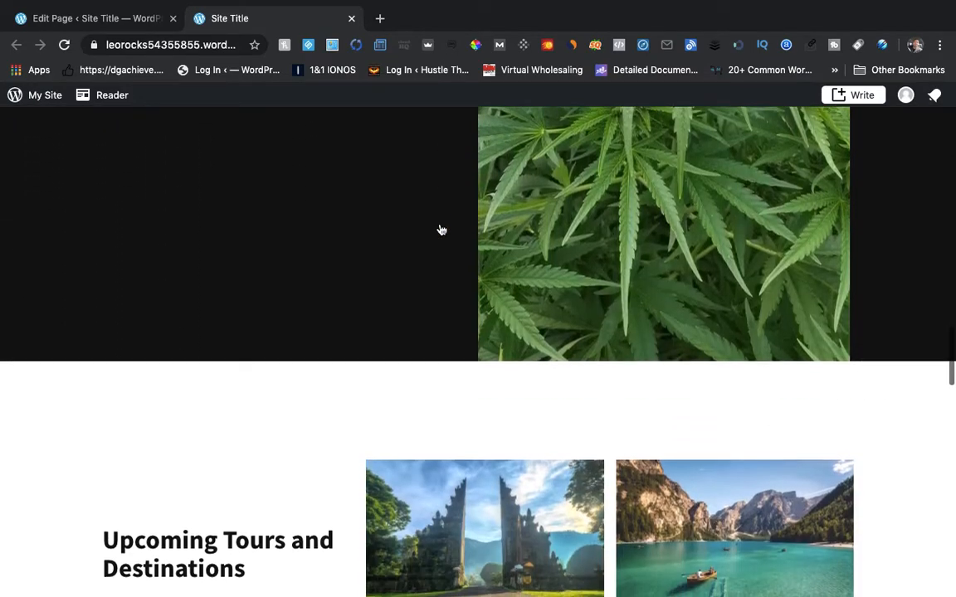
{"action": "scroll", "coordinate": [441, 230], "scroll_direction": "up", "scroll_amount": 10}
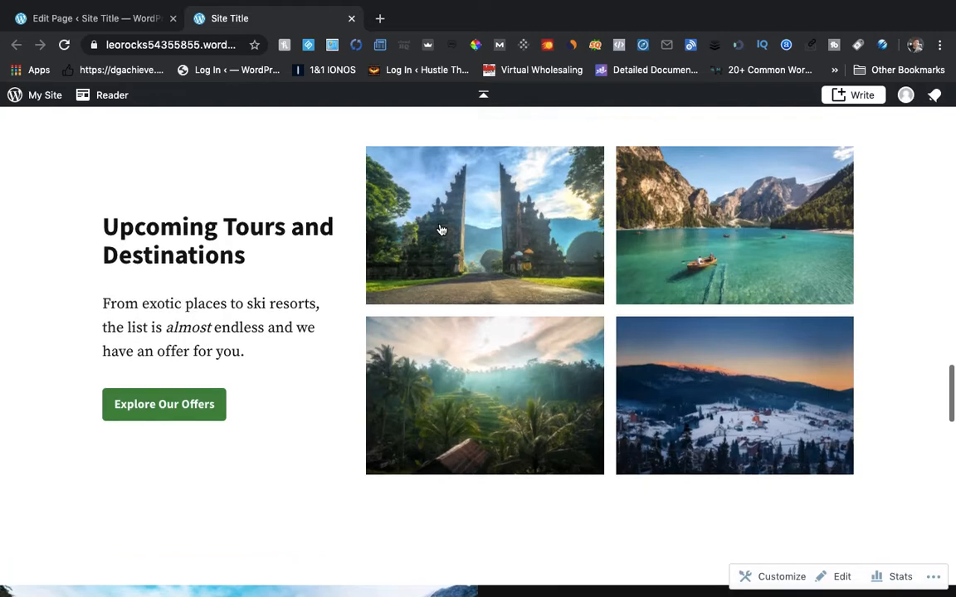
{"action": "scroll", "coordinate": [441, 229], "scroll_direction": "down", "scroll_amount": 1}
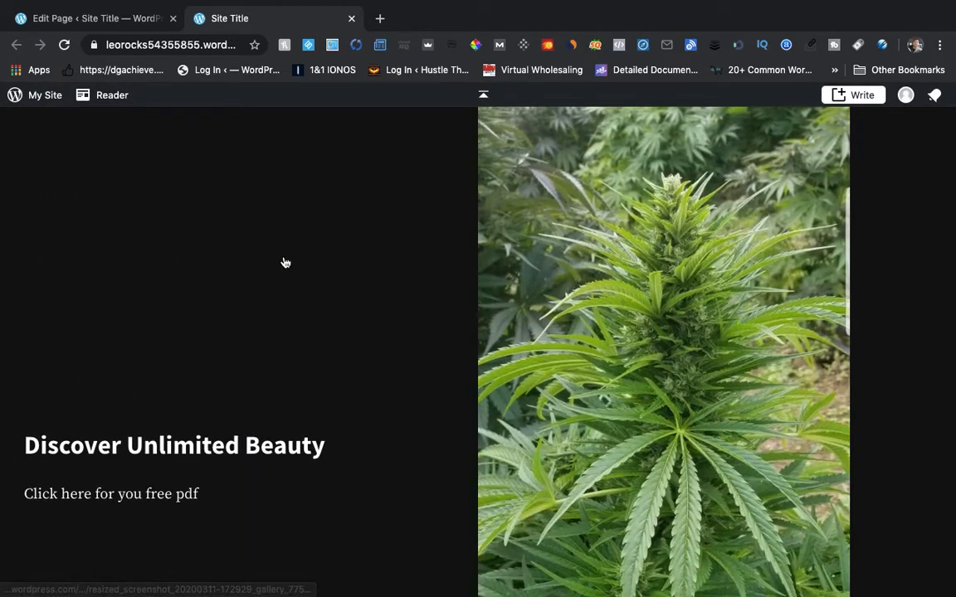
{"action": "scroll", "coordinate": [490, 224], "scroll_direction": "down", "scroll_amount": 5}
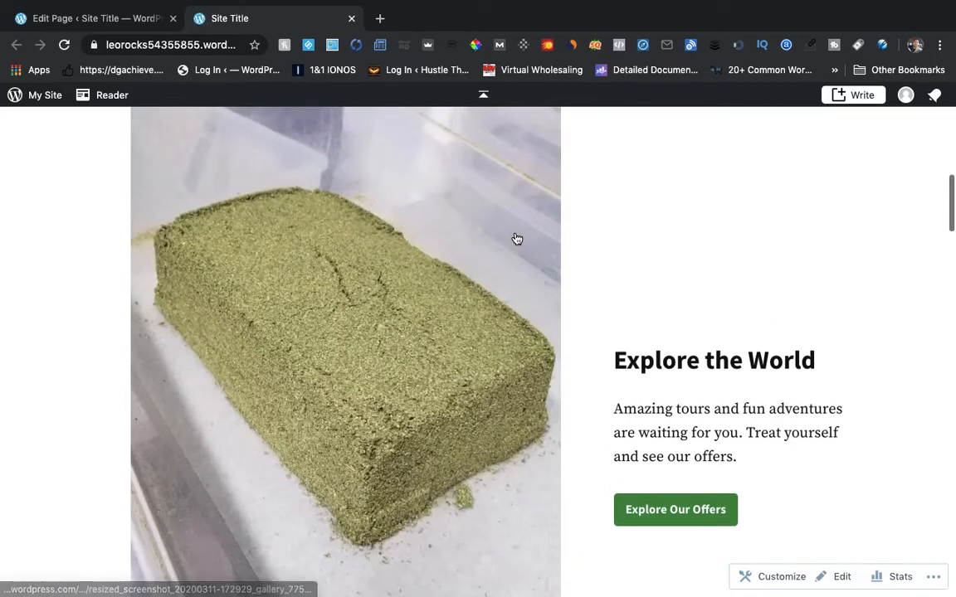
{"action": "scroll", "coordinate": [516, 239], "scroll_direction": "down", "scroll_amount": 10}
{"action": "scroll", "coordinate": [514, 239], "scroll_direction": "down", "scroll_amount": 10}
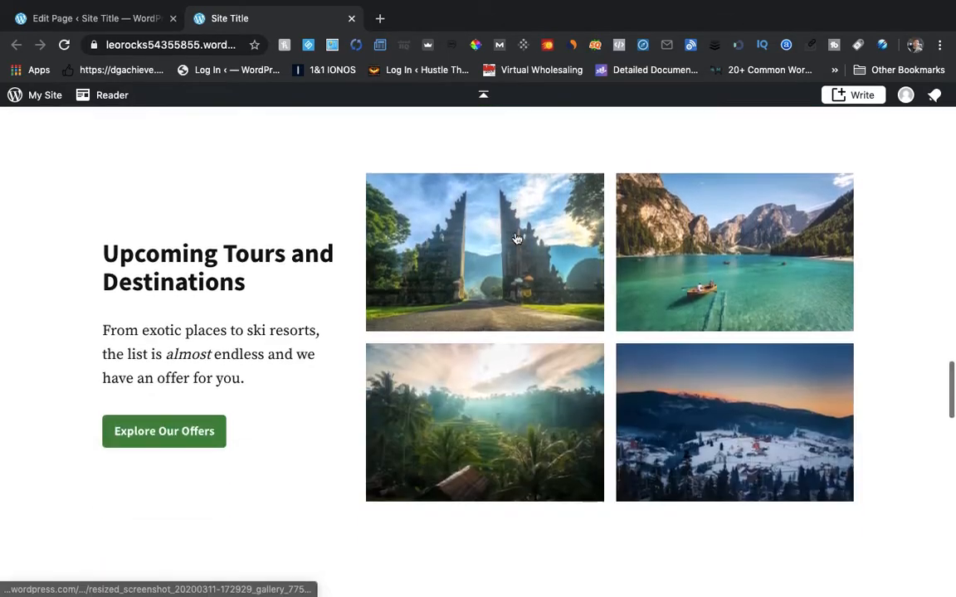
{"action": "scroll", "coordinate": [378, 188], "scroll_direction": "up", "scroll_amount": 15}
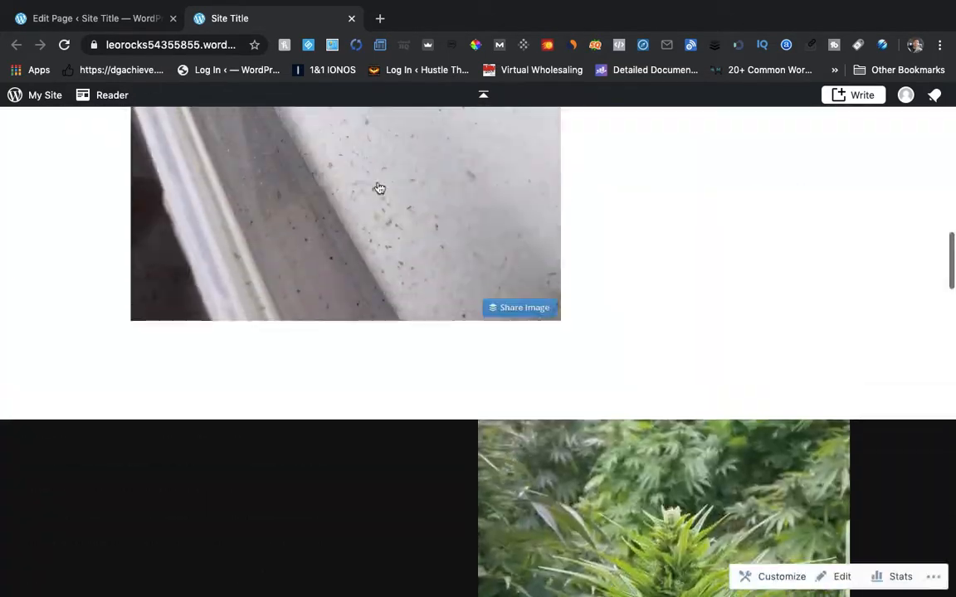
{"action": "left_click", "coordinate": [112, 27]}
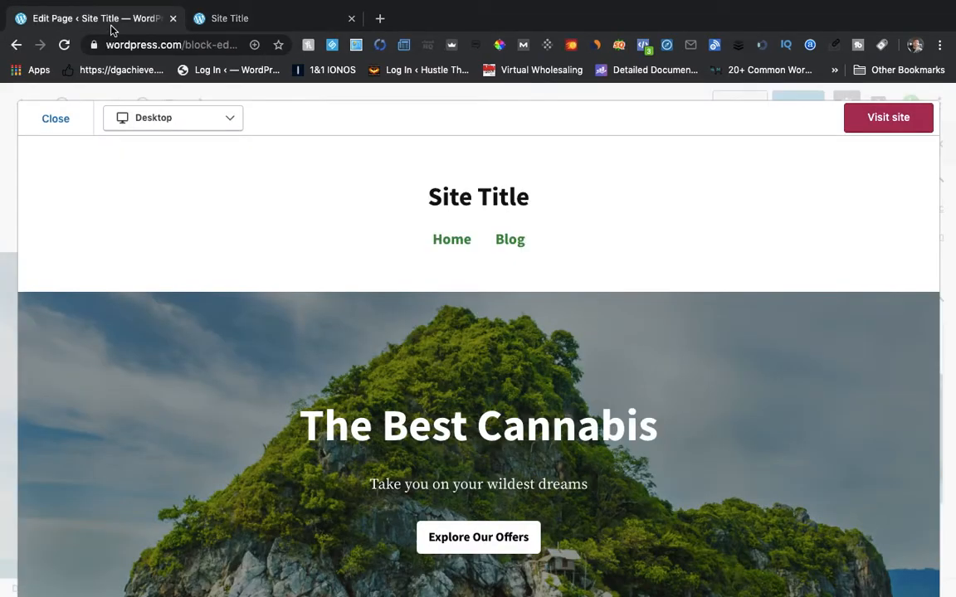
Step: Close the preview and leave the editor for the Pages list
{"action": "left_click", "coordinate": [56, 120]}
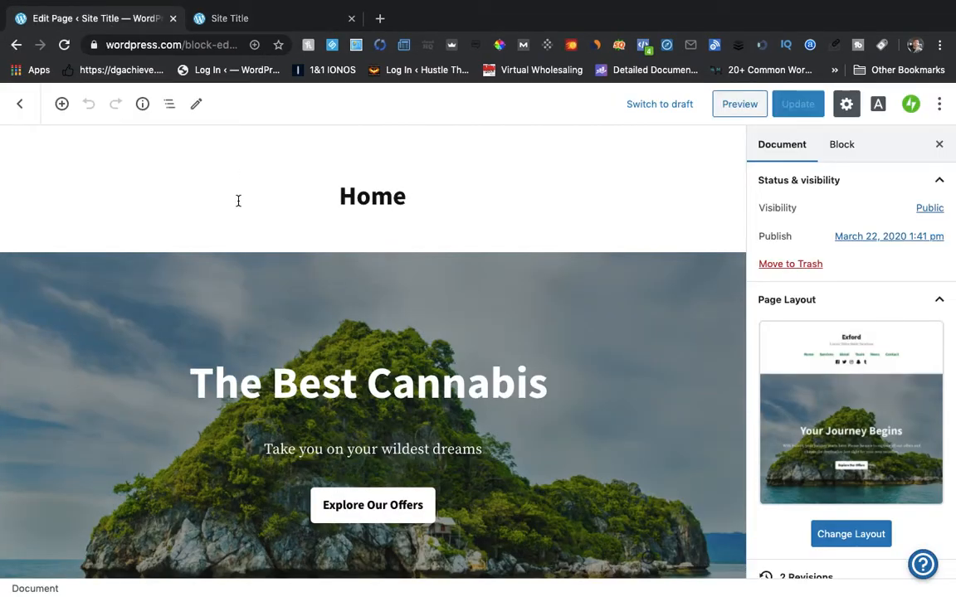
{"action": "left_click", "coordinate": [19, 103]}
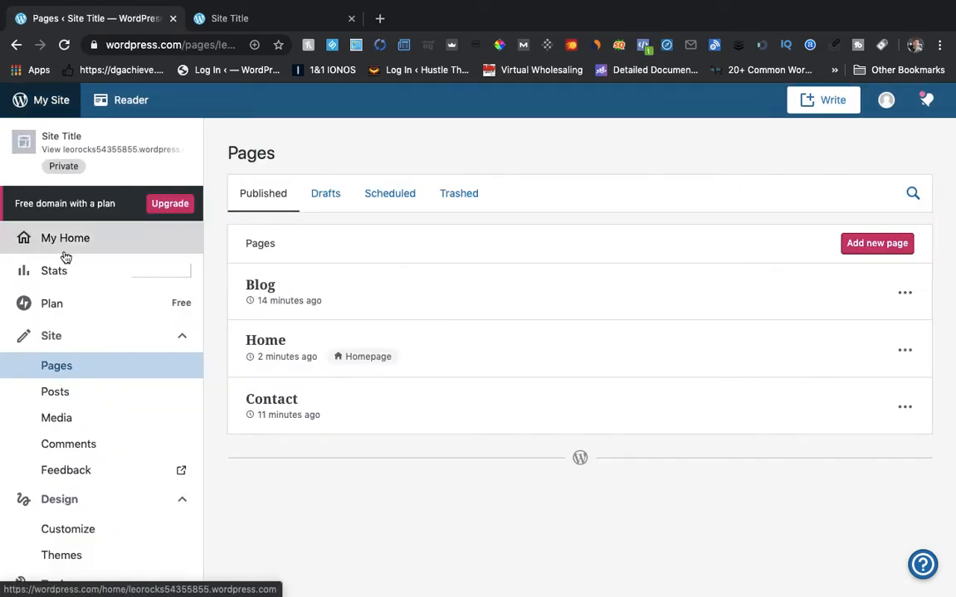
{"action": "scroll", "coordinate": [121, 425], "scroll_direction": "down", "scroll_amount": 3}
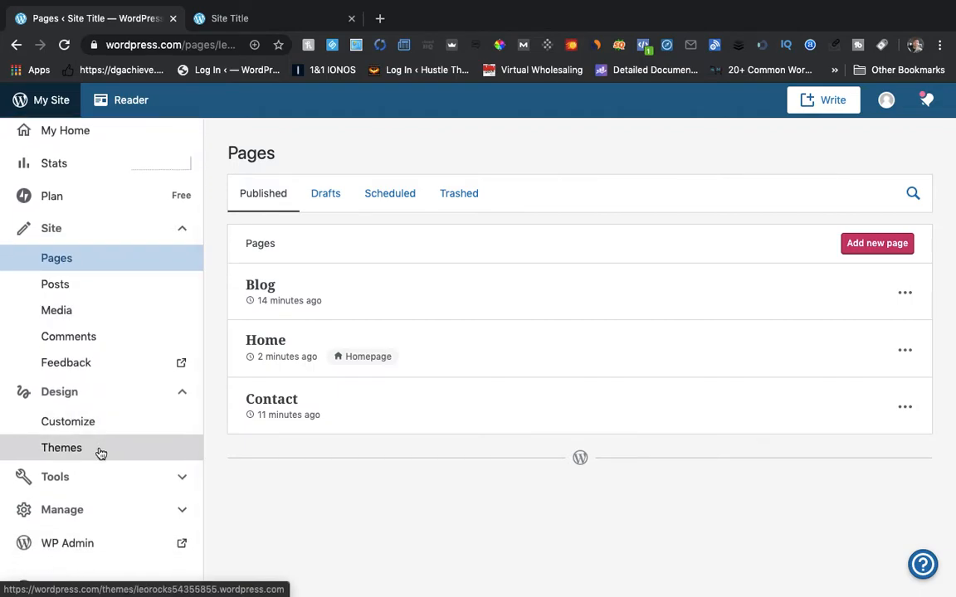
{"action": "left_click", "coordinate": [146, 479]}
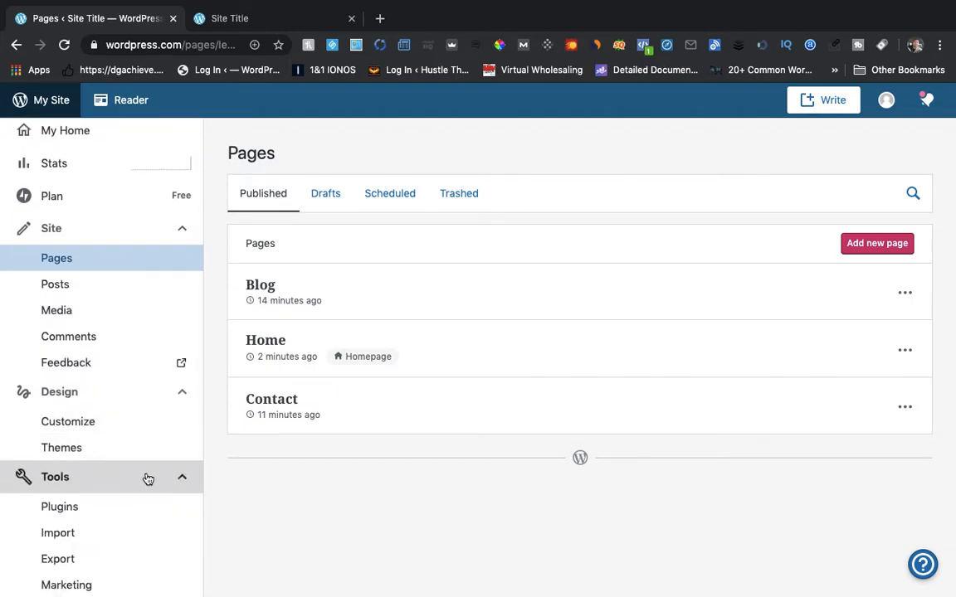
{"action": "scroll", "coordinate": [145, 478], "scroll_direction": "down", "scroll_amount": 1}
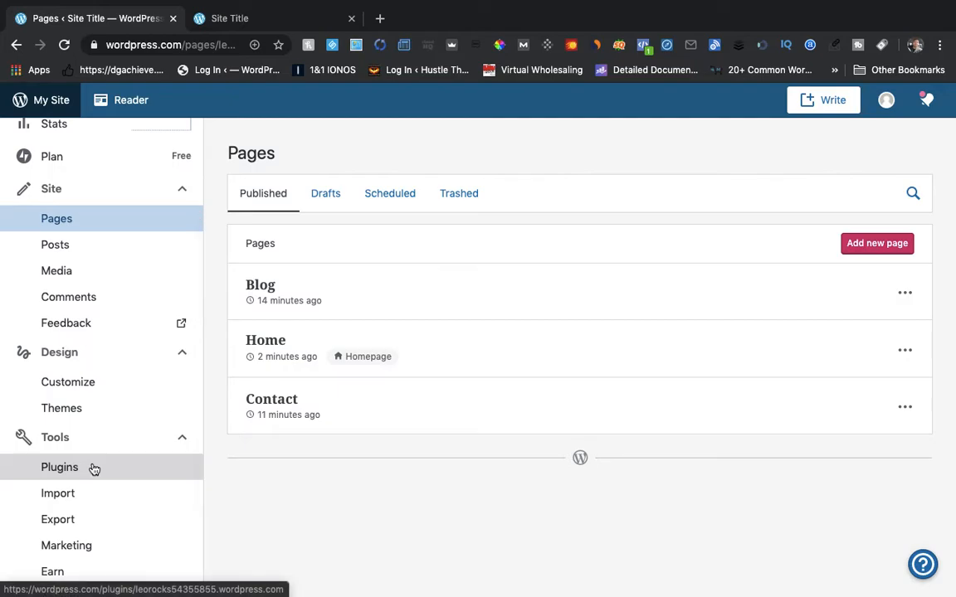
{"action": "scroll", "coordinate": [92, 469], "scroll_direction": "down", "scroll_amount": 2}
{"action": "scroll", "coordinate": [94, 470], "scroll_direction": "down", "scroll_amount": 1}
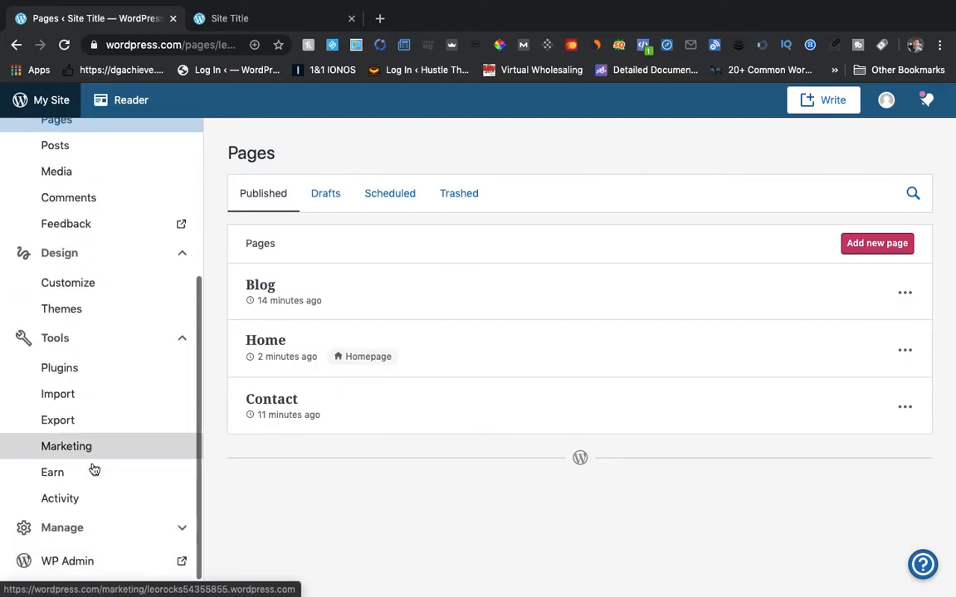
{"action": "scroll", "coordinate": [94, 470], "scroll_direction": "up", "scroll_amount": 5}
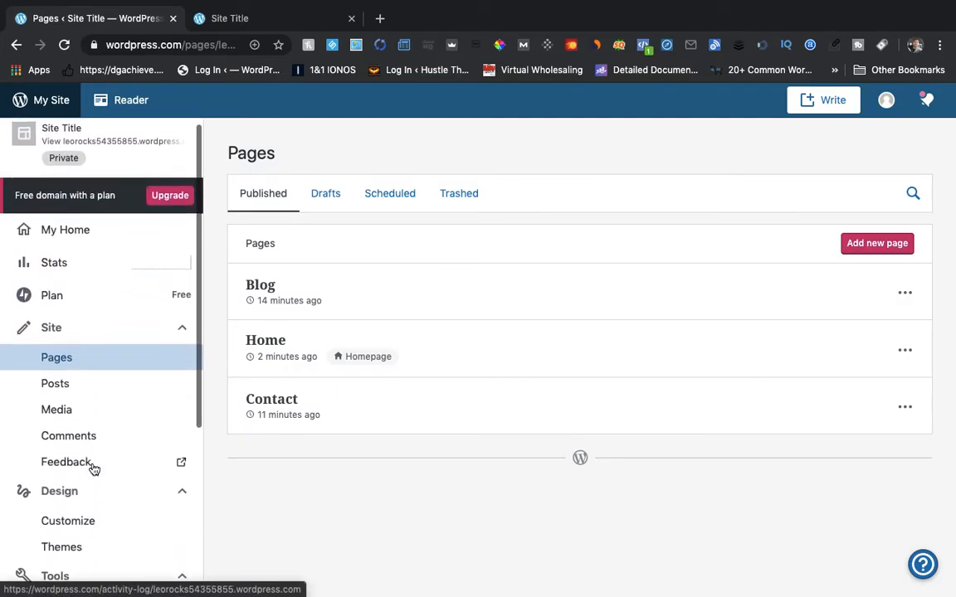
Step: Go to My Home, collapse the side menus, and open Settings under Manage
{"action": "left_click", "coordinate": [74, 232]}
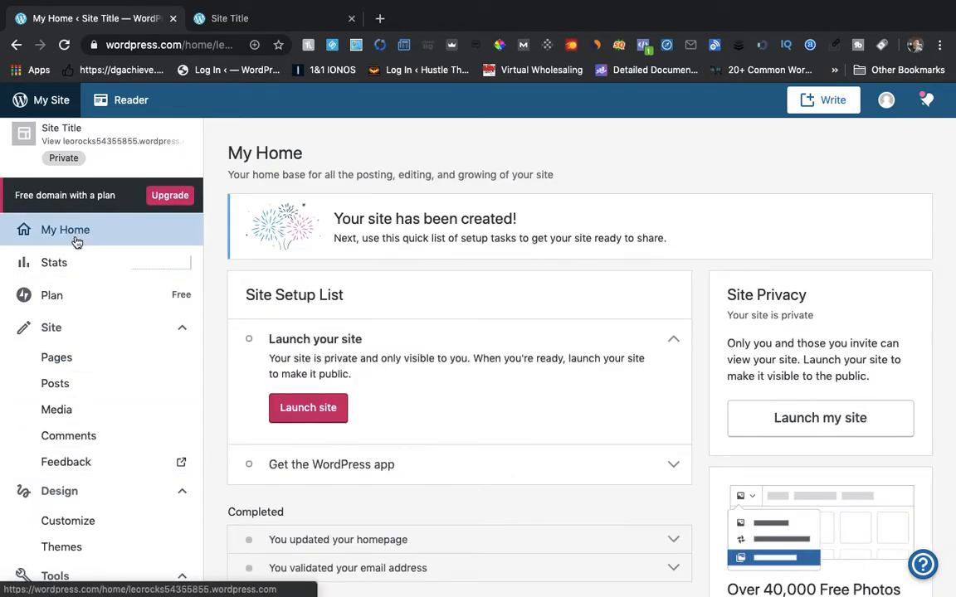
{"action": "left_click", "coordinate": [80, 322]}
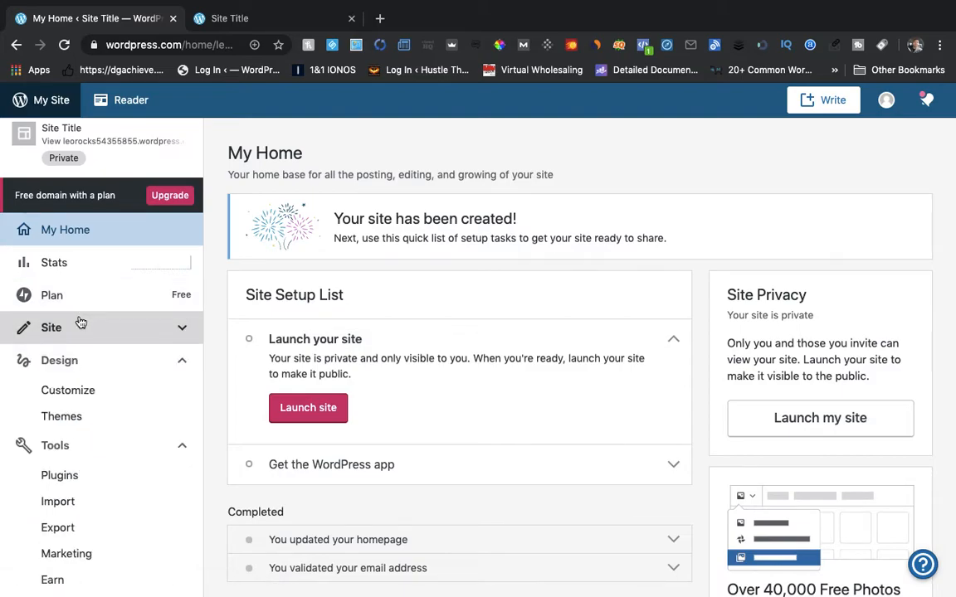
{"action": "left_click", "coordinate": [170, 358]}
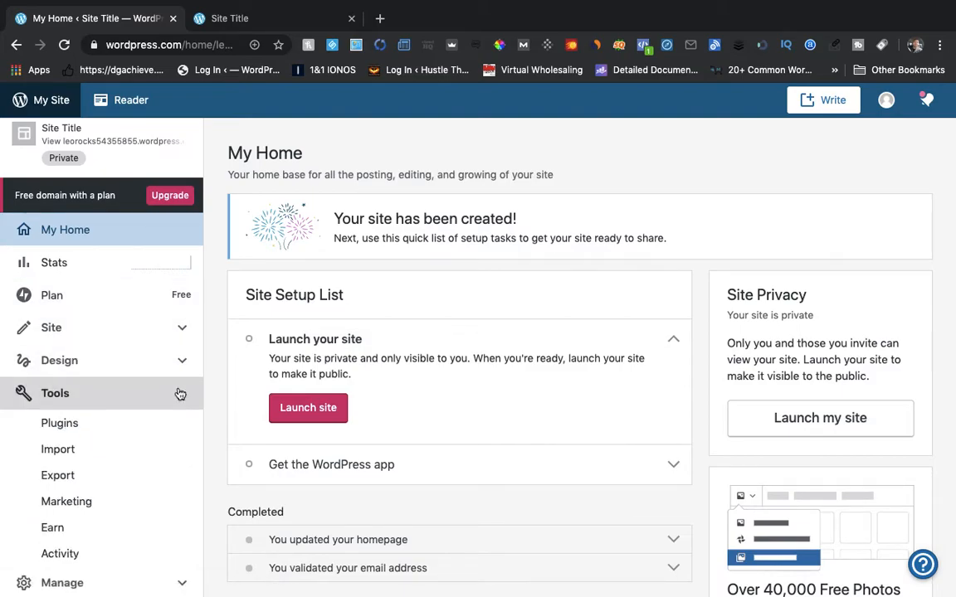
{"action": "left_click", "coordinate": [180, 394]}
{"action": "left_click", "coordinate": [171, 435]}
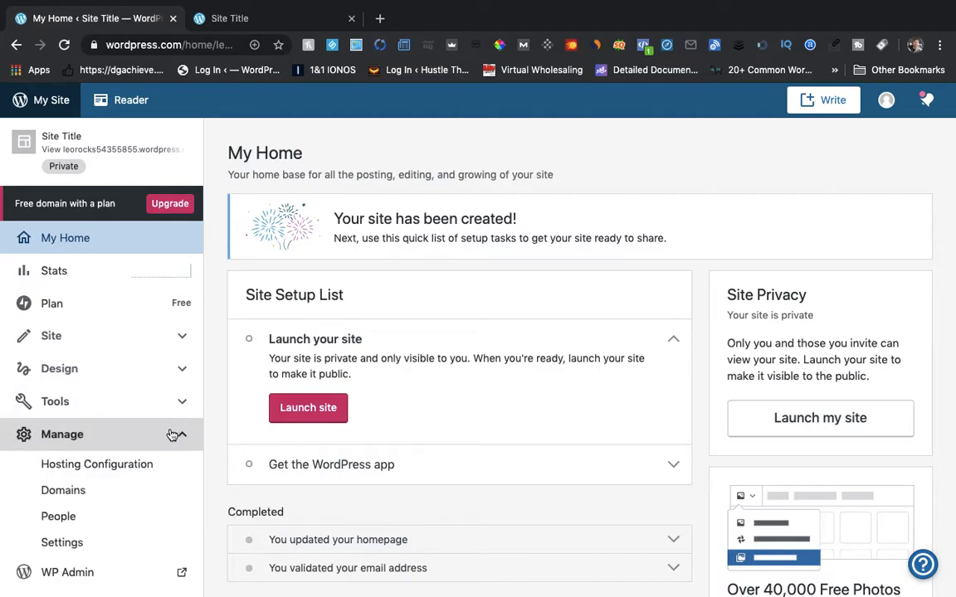
{"action": "left_click", "coordinate": [82, 515]}
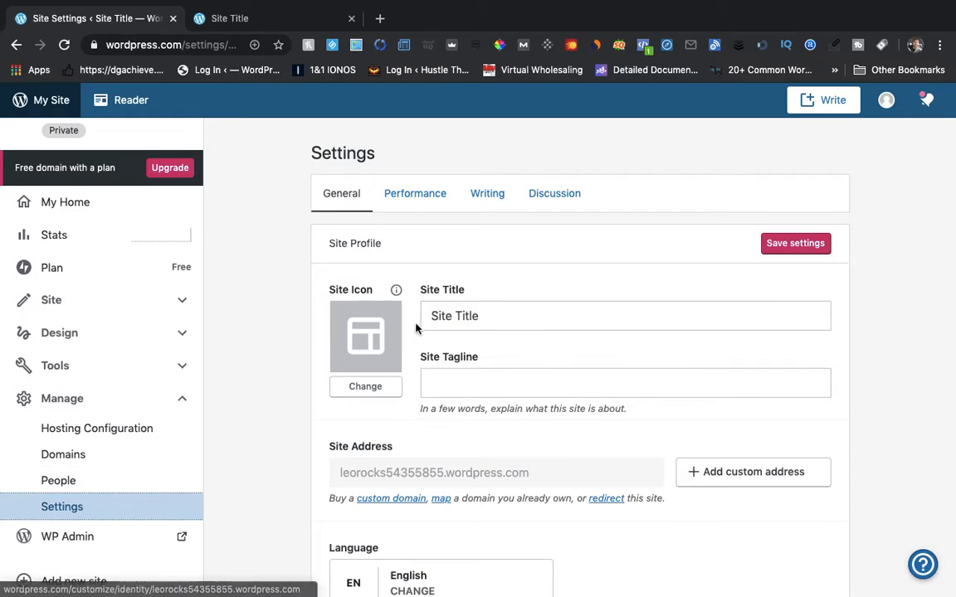
Step: Place the cursor in the Site Title field to begin erasing 'Site Title'
{"action": "left_click", "coordinate": [486, 314]}
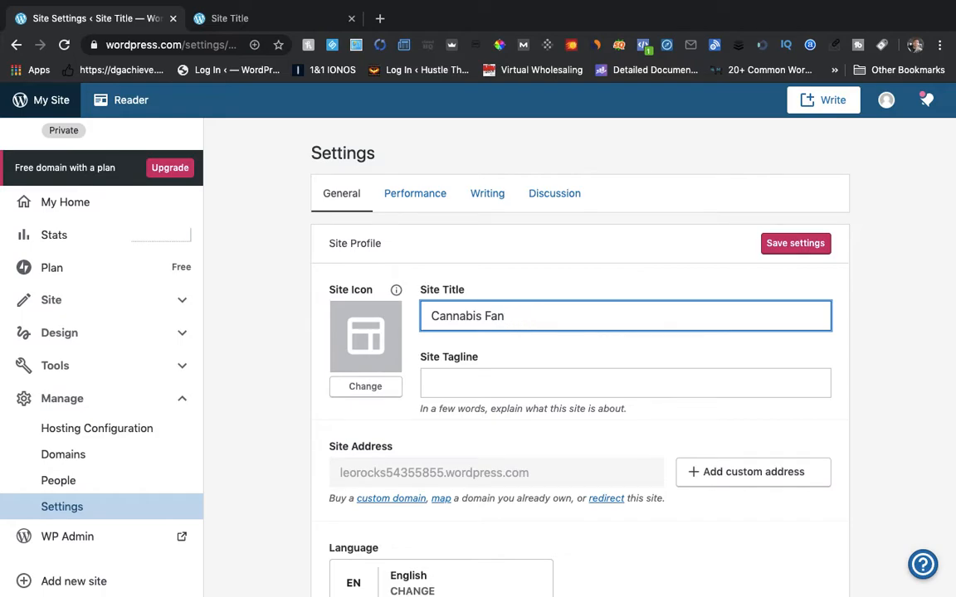
Step: Correct the site title to read 'Cannabis Dreams', fixing the 'Cannabus' typo
{"action": "type", "text": "ms"}
{"action": "left_click", "coordinate": [478, 321]}
{"action": "key", "text": "BackSpace"}
{"action": "type", "text": "u"}
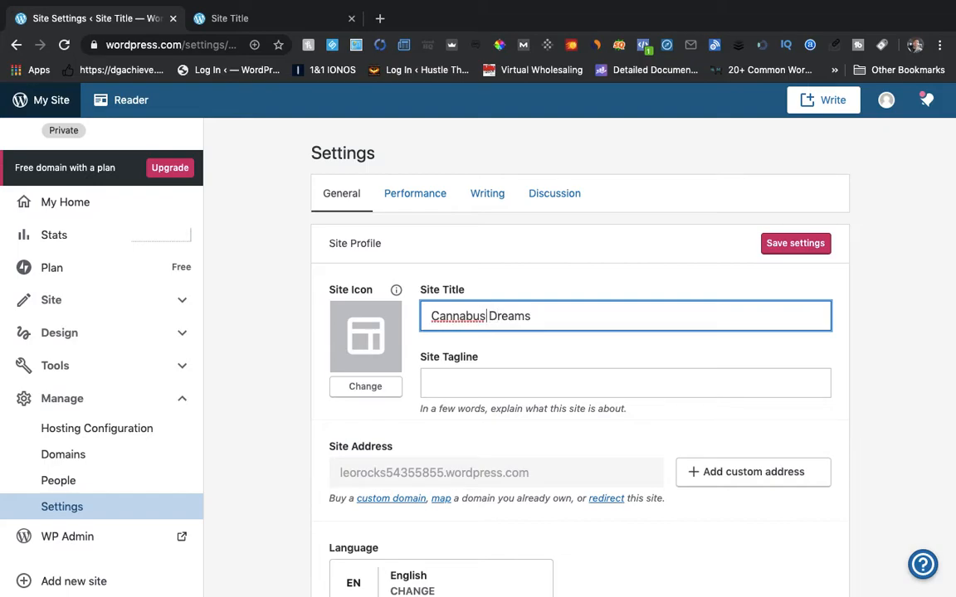
{"action": "key", "text": "BackSpace"}
{"action": "type", "text": "i"}
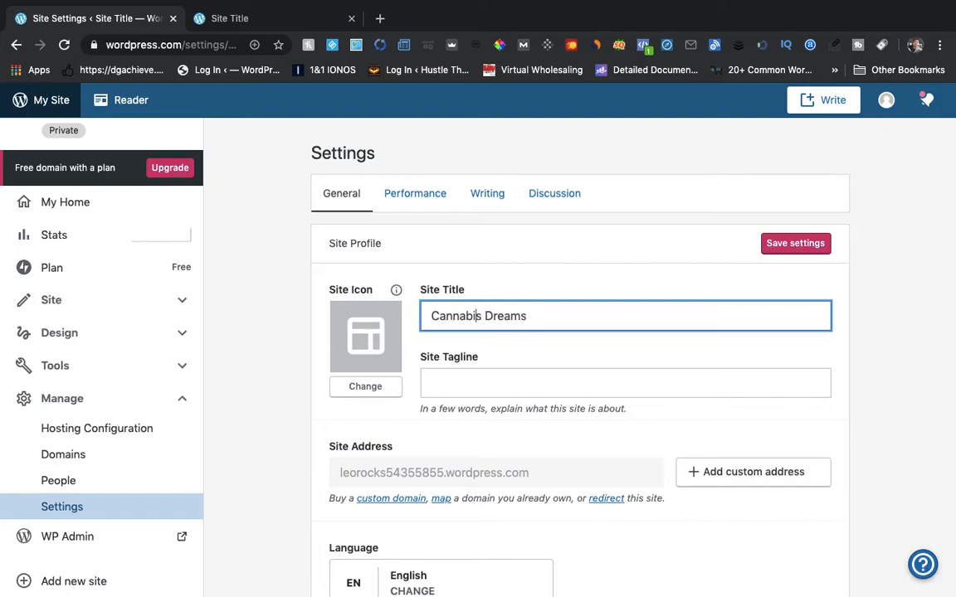
Step: Save the general settings and review them, with the timezone set to Denver
{"action": "scroll", "coordinate": [550, 396], "scroll_direction": "down", "scroll_amount": 2}
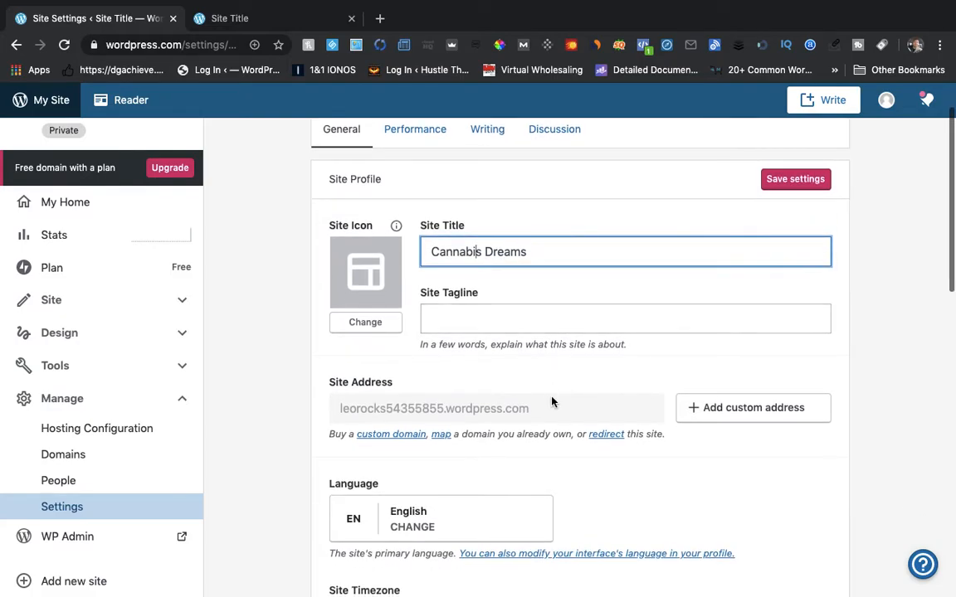
{"action": "left_click", "coordinate": [796, 184]}
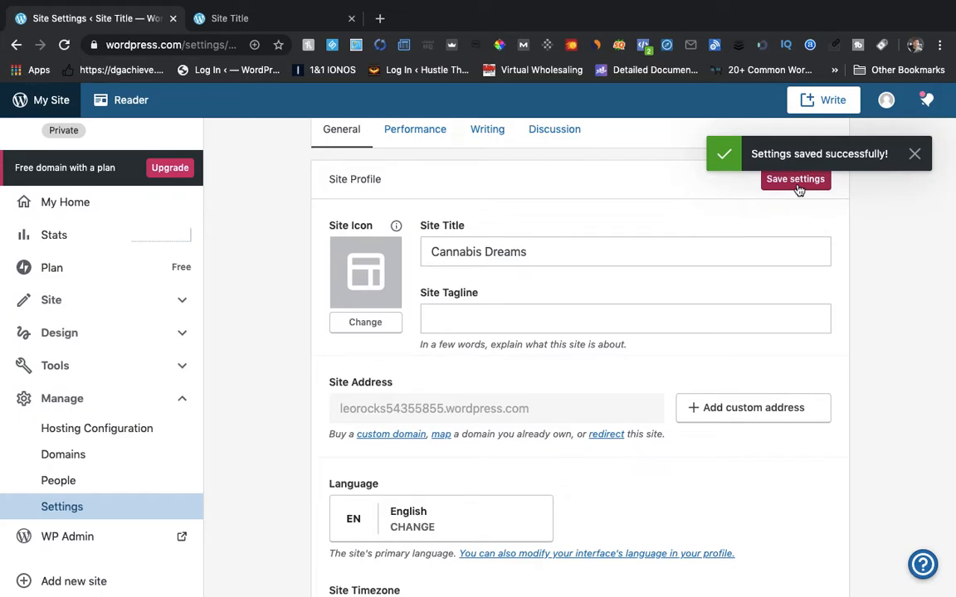
{"action": "scroll", "coordinate": [641, 340], "scroll_direction": "down", "scroll_amount": 4}
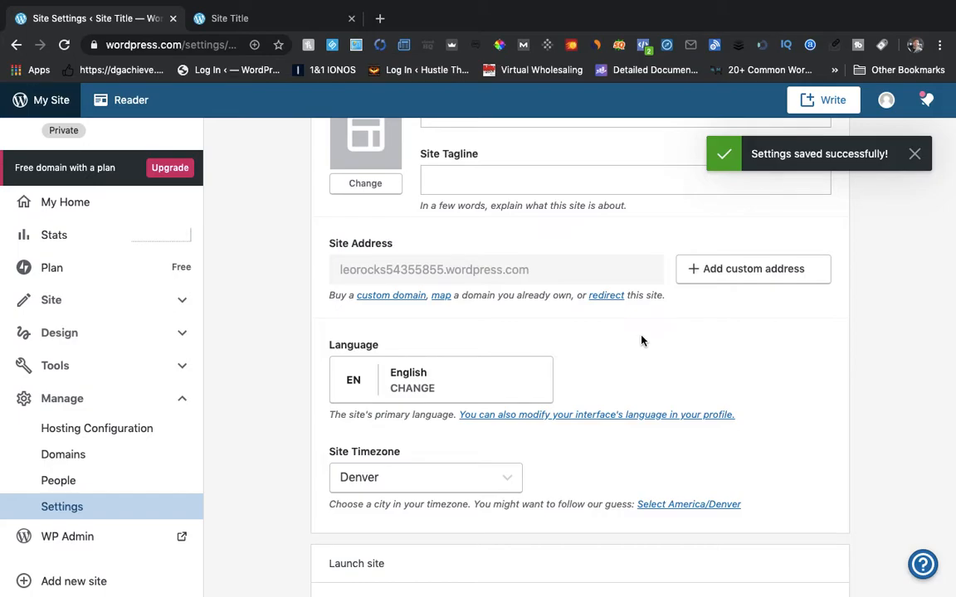
{"action": "scroll", "coordinate": [640, 340], "scroll_direction": "down", "scroll_amount": 2}
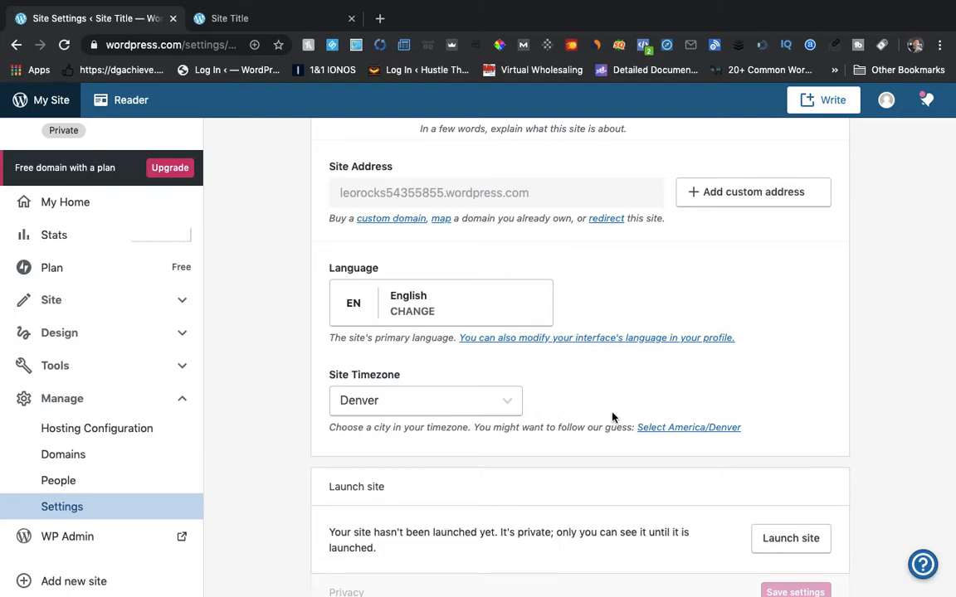
{"action": "scroll", "coordinate": [614, 418], "scroll_direction": "down", "scroll_amount": 3}
{"action": "scroll", "coordinate": [616, 419], "scroll_direction": "up", "scroll_amount": 5}
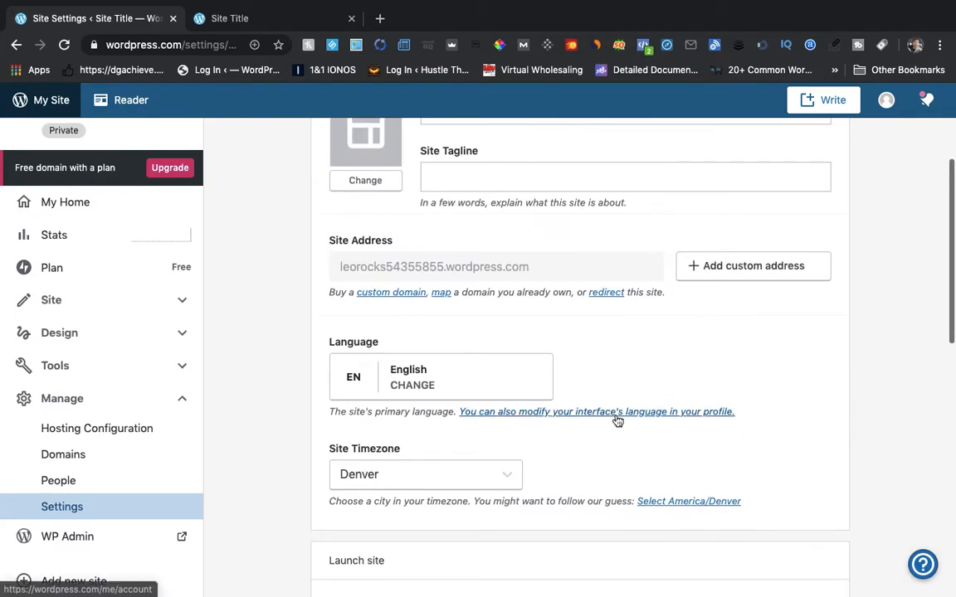
{"action": "scroll", "coordinate": [617, 421], "scroll_direction": "up", "scroll_amount": 3}
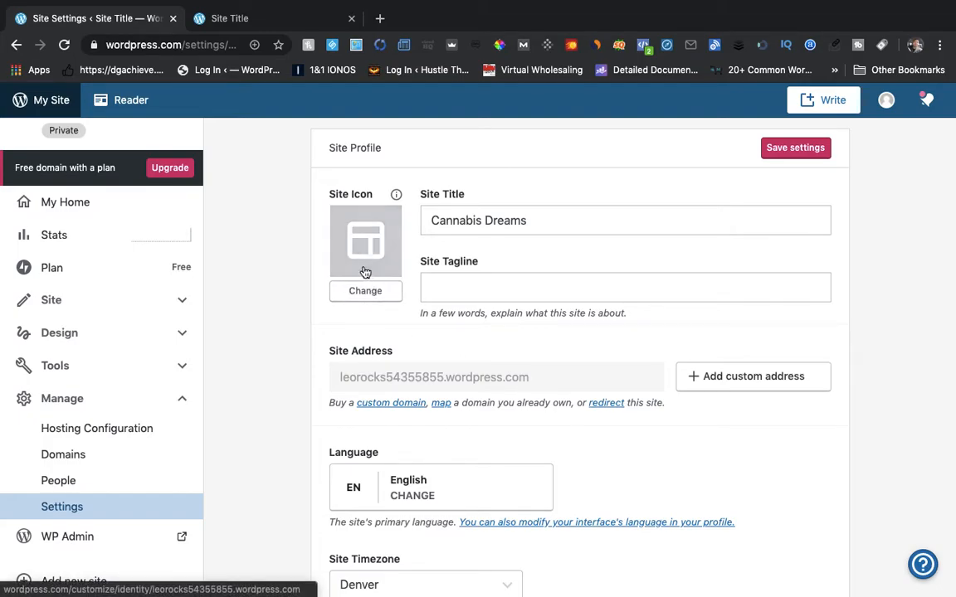
Step: Upload a cannabis plant photo from the Desktop WEED folder as the site logo
{"action": "left_click", "coordinate": [374, 295]}
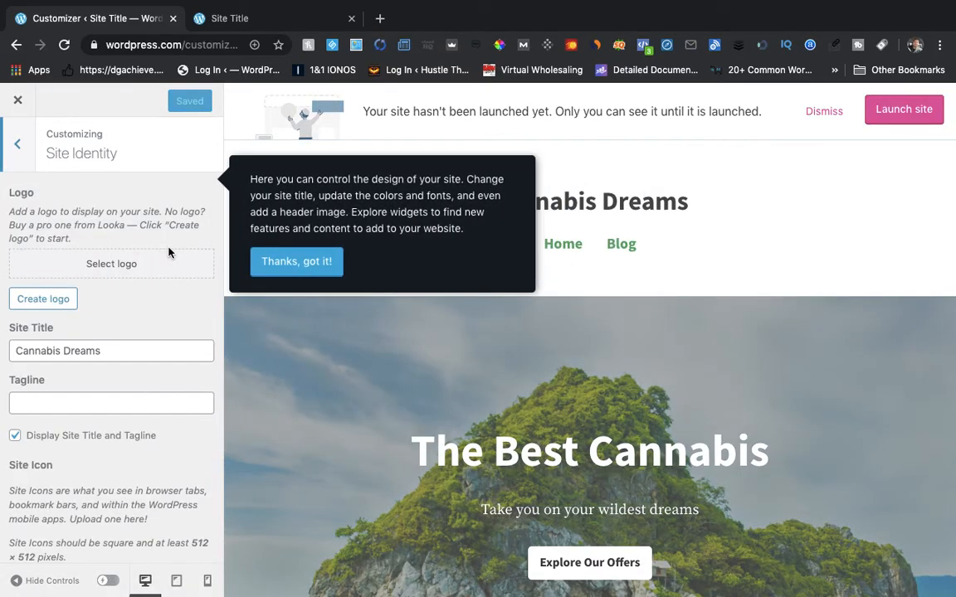
{"action": "left_click", "coordinate": [316, 267]}
{"action": "left_click", "coordinate": [129, 273]}
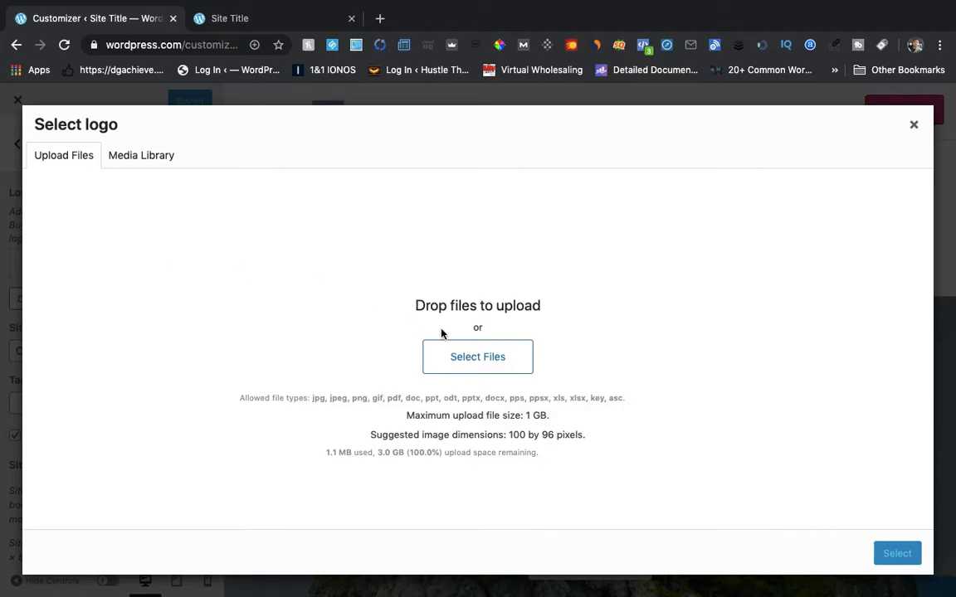
{"action": "left_click", "coordinate": [464, 358]}
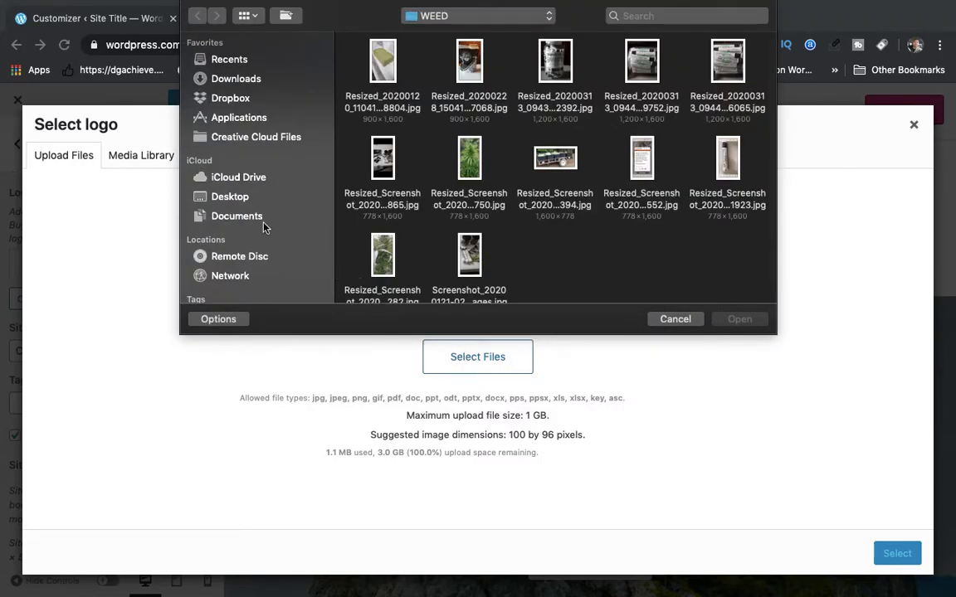
{"action": "left_click", "coordinate": [232, 197]}
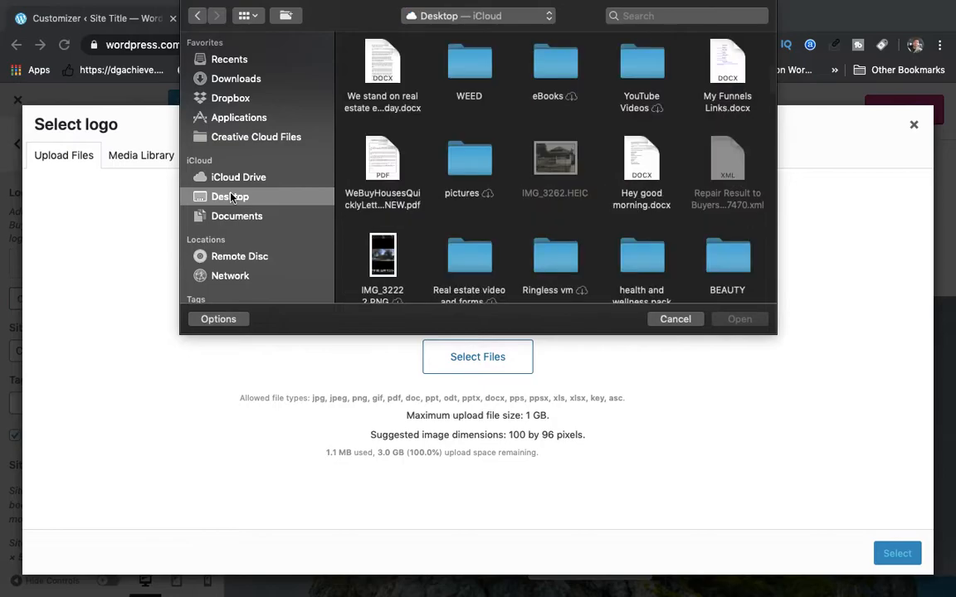
{"action": "double_click", "coordinate": [478, 76]}
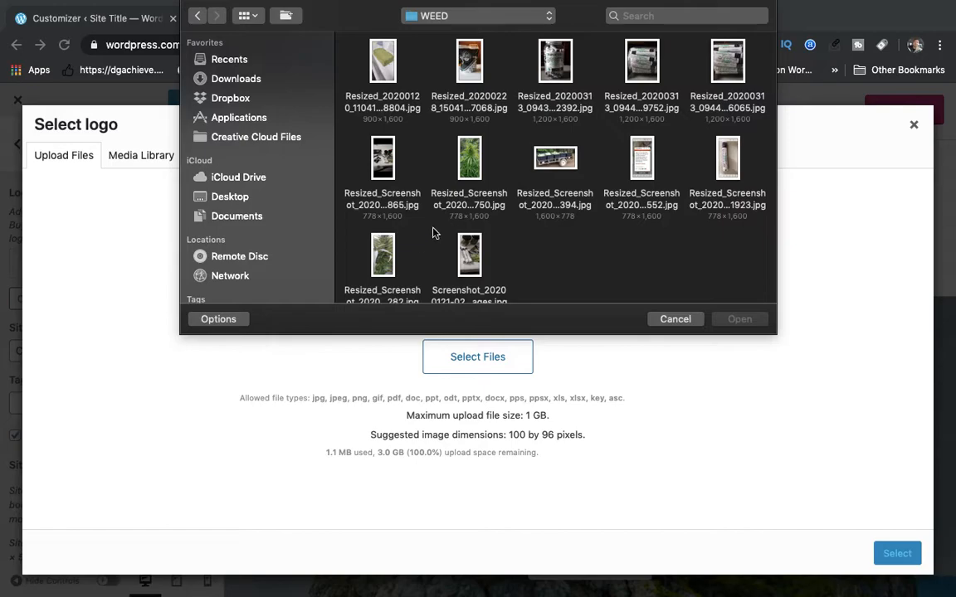
{"action": "left_click", "coordinate": [386, 259]}
{"action": "left_click", "coordinate": [751, 325]}
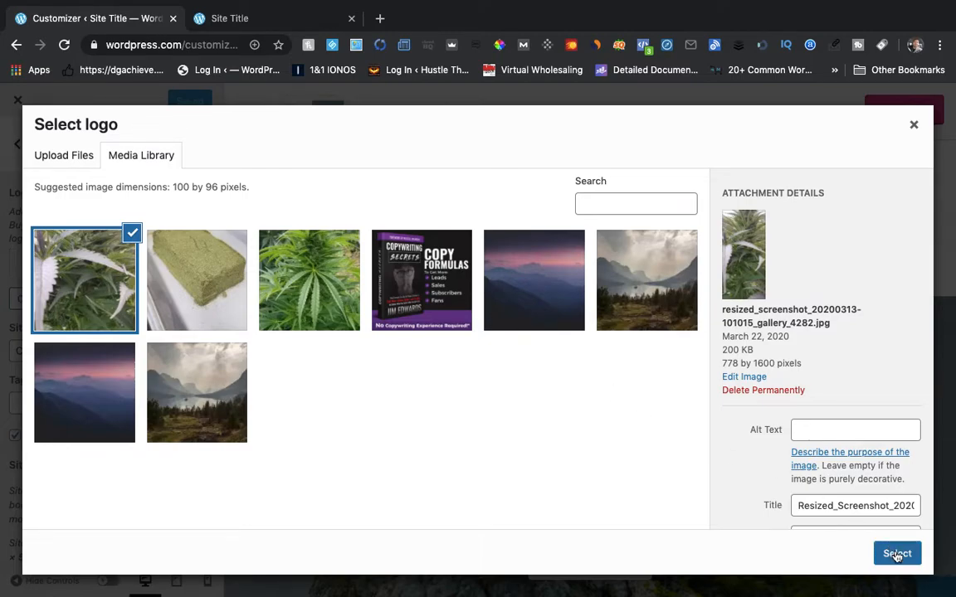
Step: Crop the photo to its upper portion and apply it as the logo
{"action": "scroll", "coordinate": [847, 466], "scroll_direction": "down", "scroll_amount": 2}
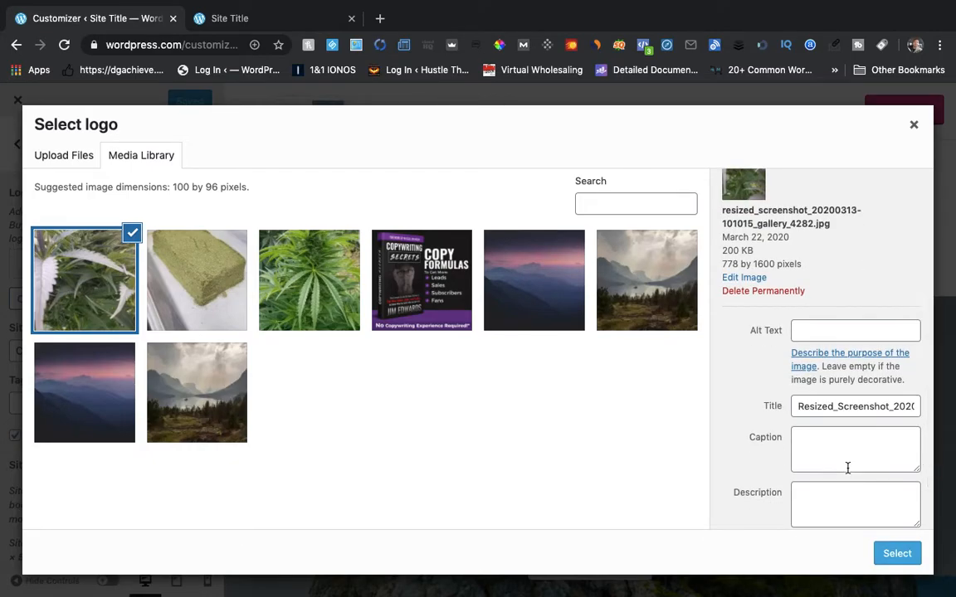
{"action": "left_click", "coordinate": [893, 551]}
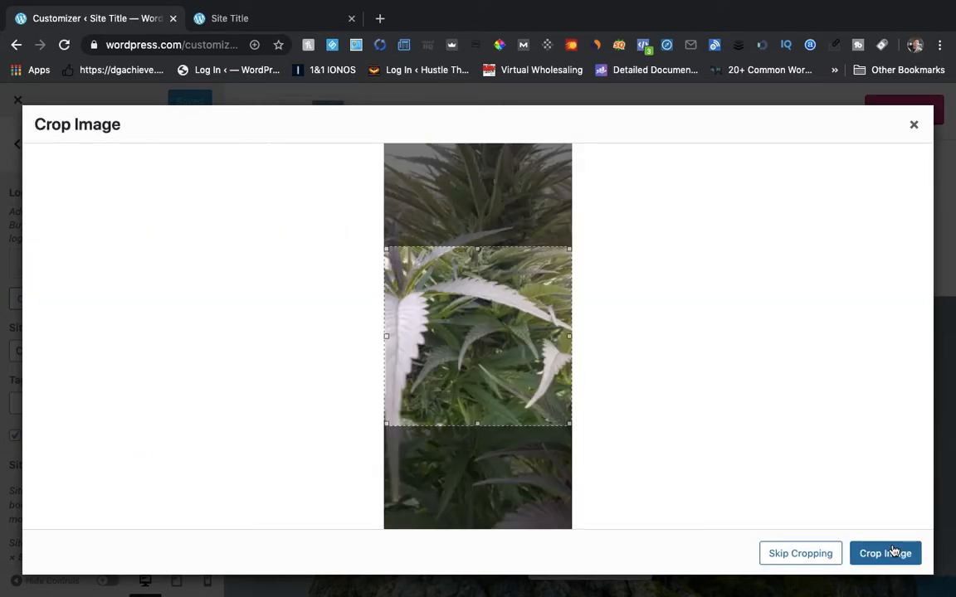
{"action": "mouse_move", "coordinate": [500, 248]}
{"action": "left_mouse_down"}
{"action": "mouse_move", "coordinate": [499, 174]}
{"action": "mouse_move", "coordinate": [497, 246]}
{"action": "left_mouse_up"}
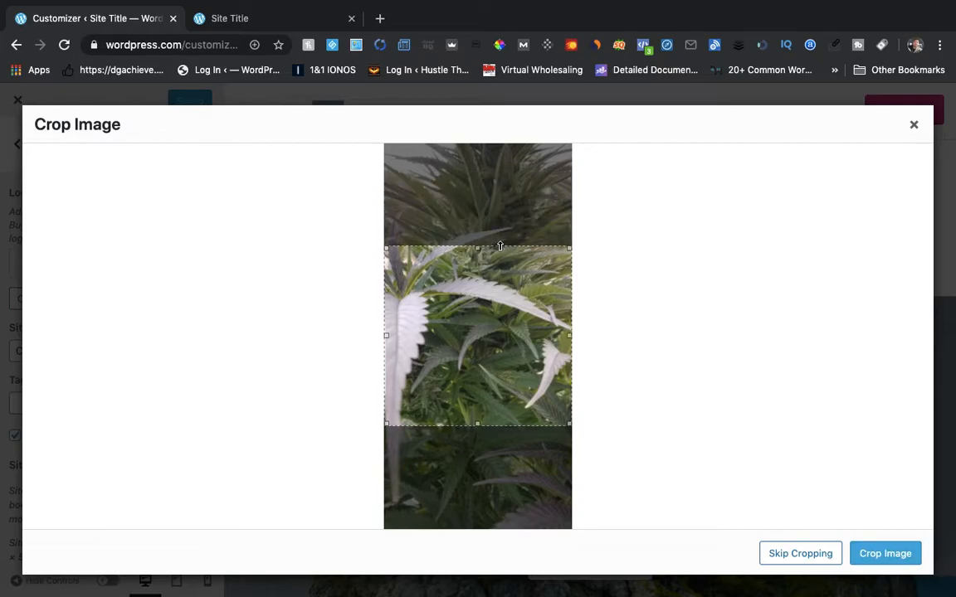
{"action": "left_click_drag", "start_coordinate": [494, 233], "coordinate": [493, 212]}
{"action": "left_click", "coordinate": [876, 553]}
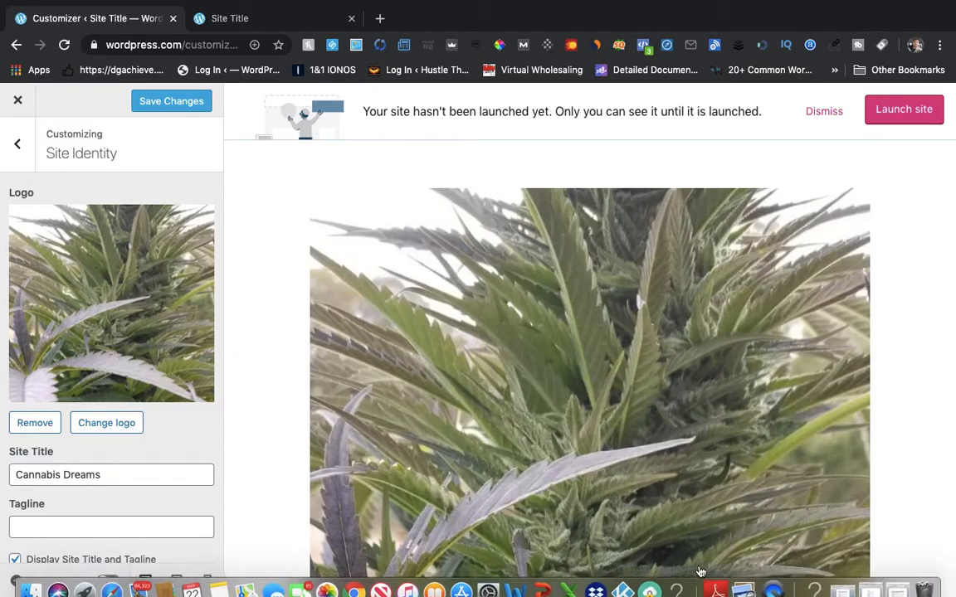
{"action": "scroll", "coordinate": [419, 400], "scroll_direction": "down", "scroll_amount": 5}
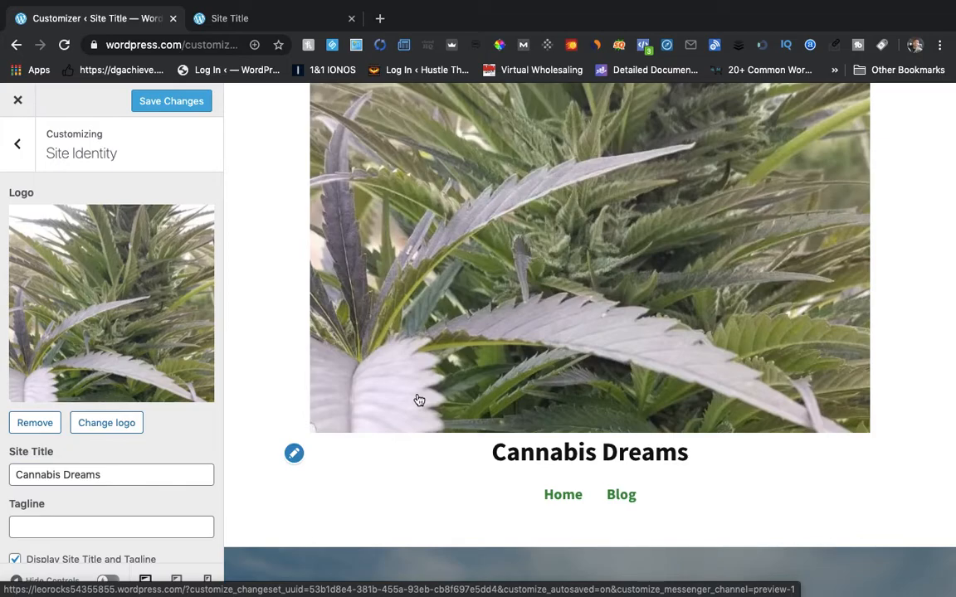
{"action": "scroll", "coordinate": [419, 400], "scroll_direction": "down", "scroll_amount": 15}
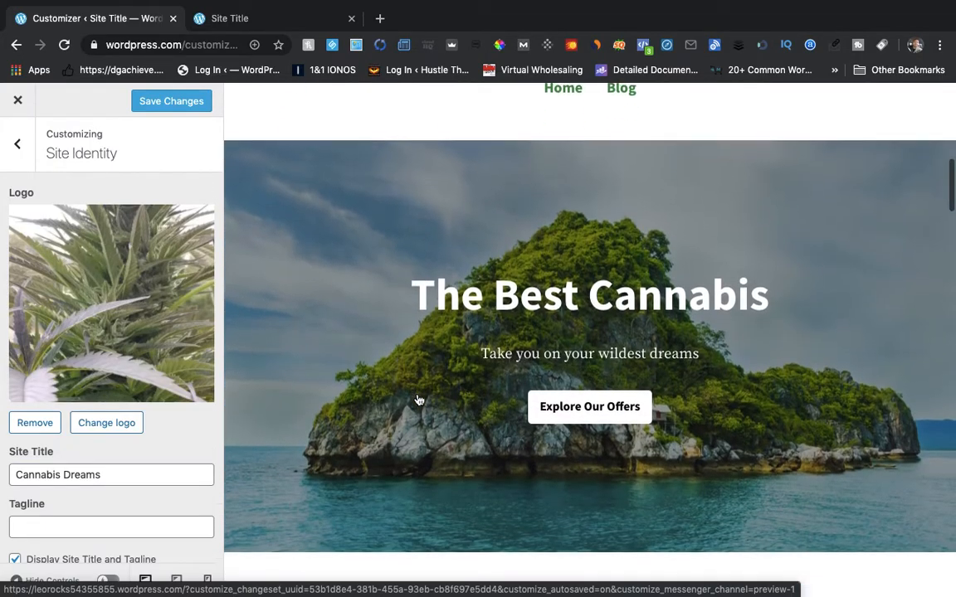
{"action": "scroll", "coordinate": [419, 400], "scroll_direction": "down", "scroll_amount": 15}
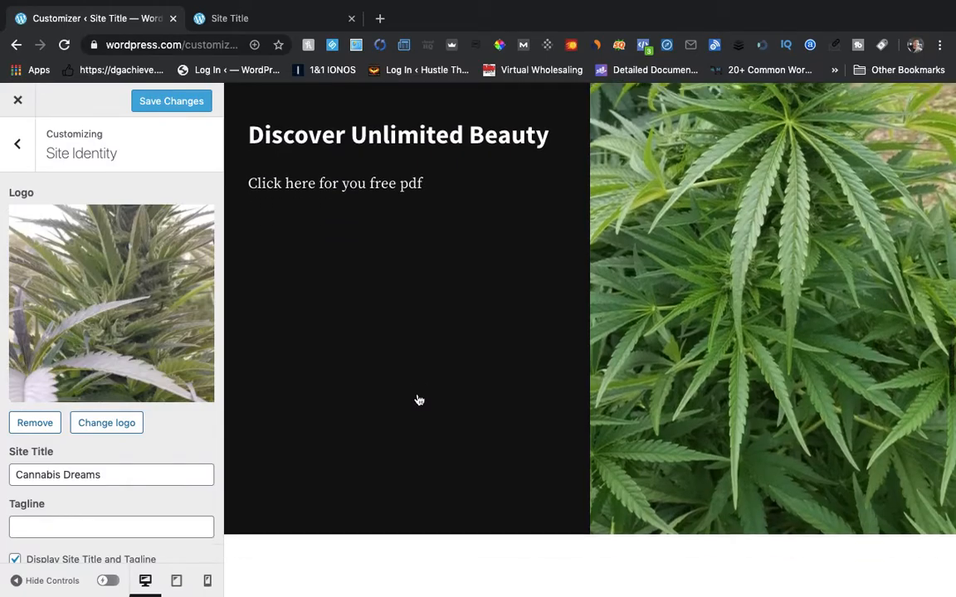
{"action": "scroll", "coordinate": [419, 400], "scroll_direction": "down", "scroll_amount": 8}
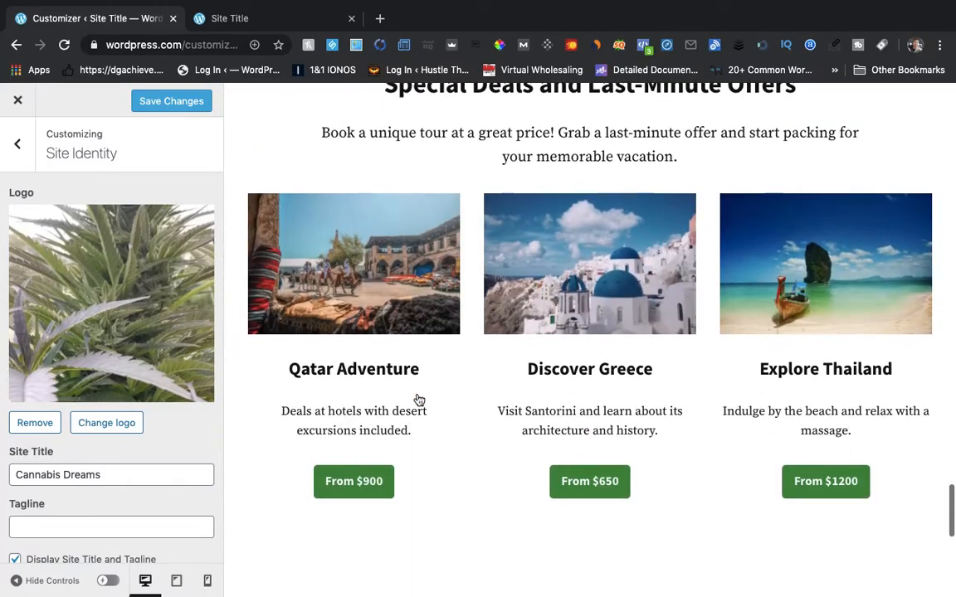
{"action": "scroll", "coordinate": [419, 399], "scroll_direction": "up", "scroll_amount": 15}
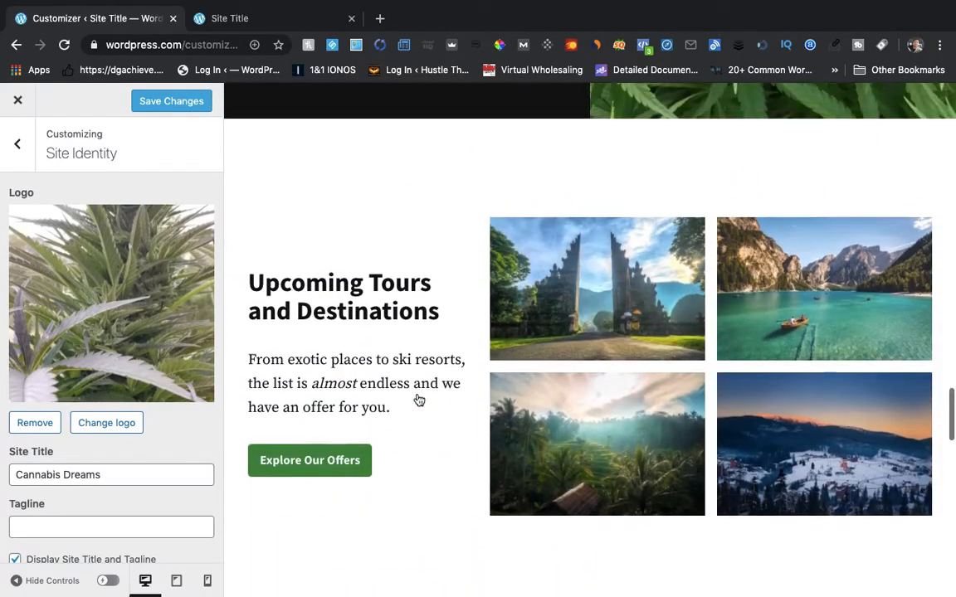
{"action": "scroll", "coordinate": [419, 399], "scroll_direction": "up", "scroll_amount": 1}
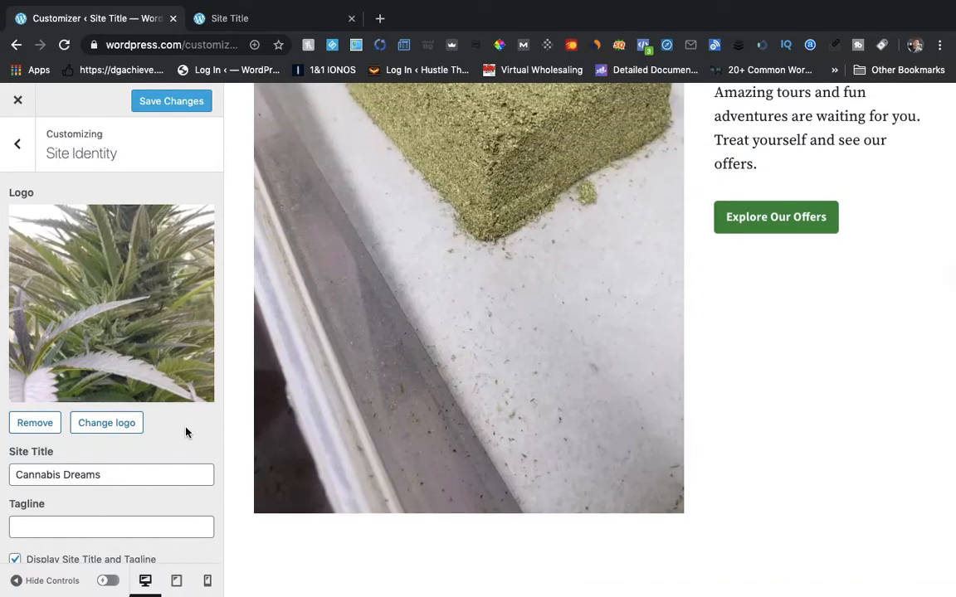
{"action": "scroll", "coordinate": [186, 431], "scroll_direction": "down", "scroll_amount": 3}
{"action": "scroll", "coordinate": [186, 431], "scroll_direction": "up", "scroll_amount": 3}
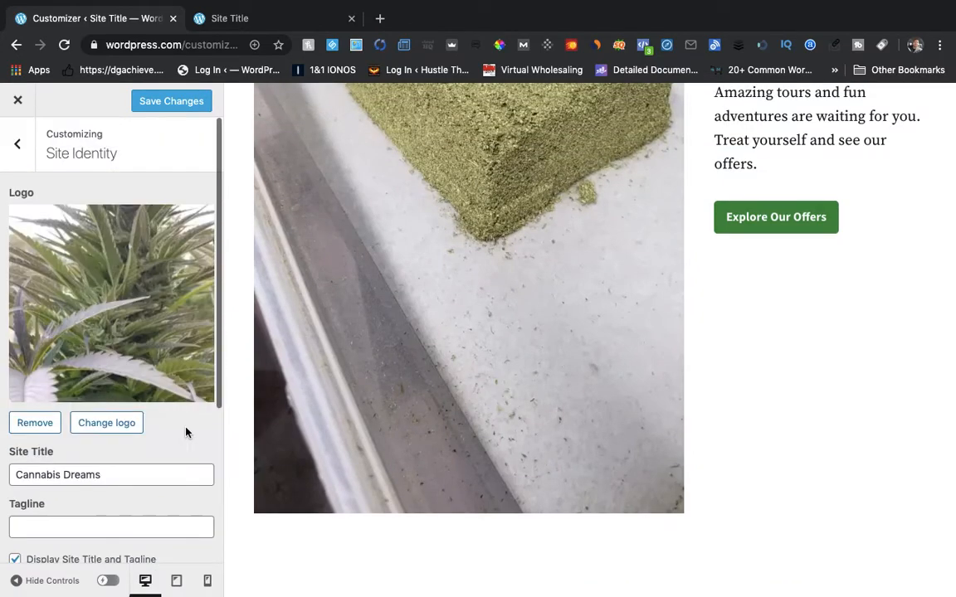
Step: Open the Social menu in Menus and inspect the Wordpress link's settings
{"action": "left_click", "coordinate": [14, 145]}
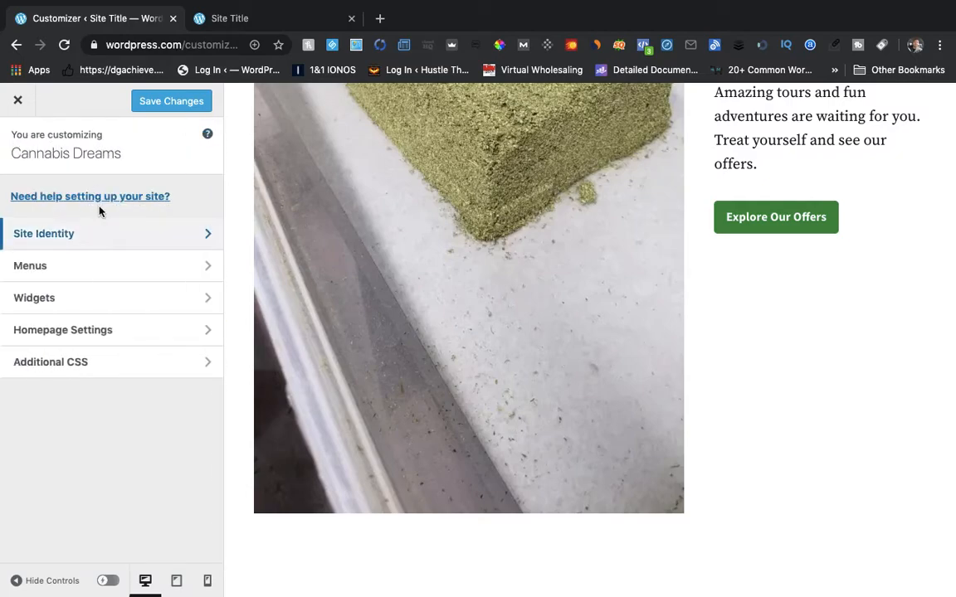
{"action": "left_click", "coordinate": [128, 273]}
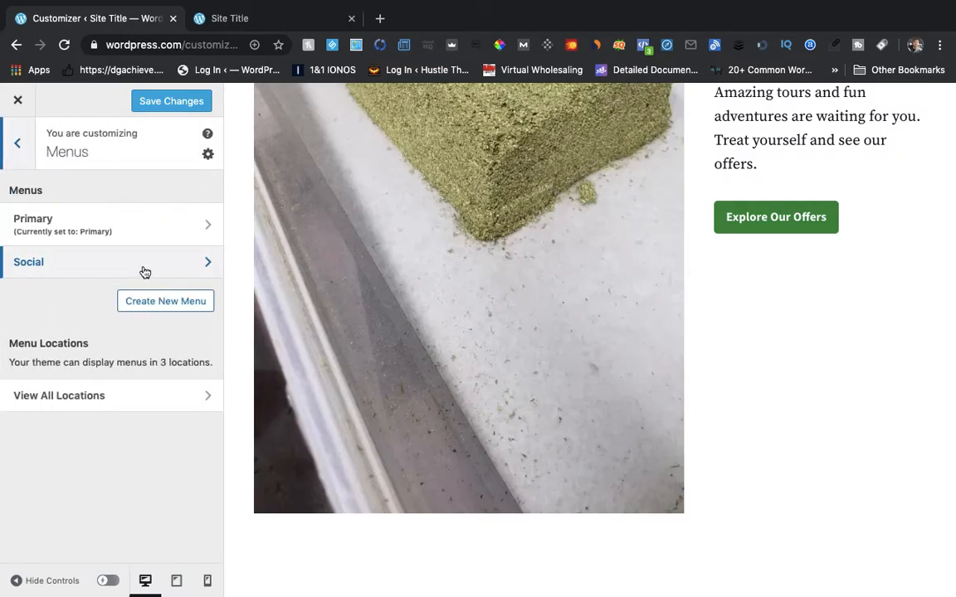
{"action": "left_click", "coordinate": [142, 270]}
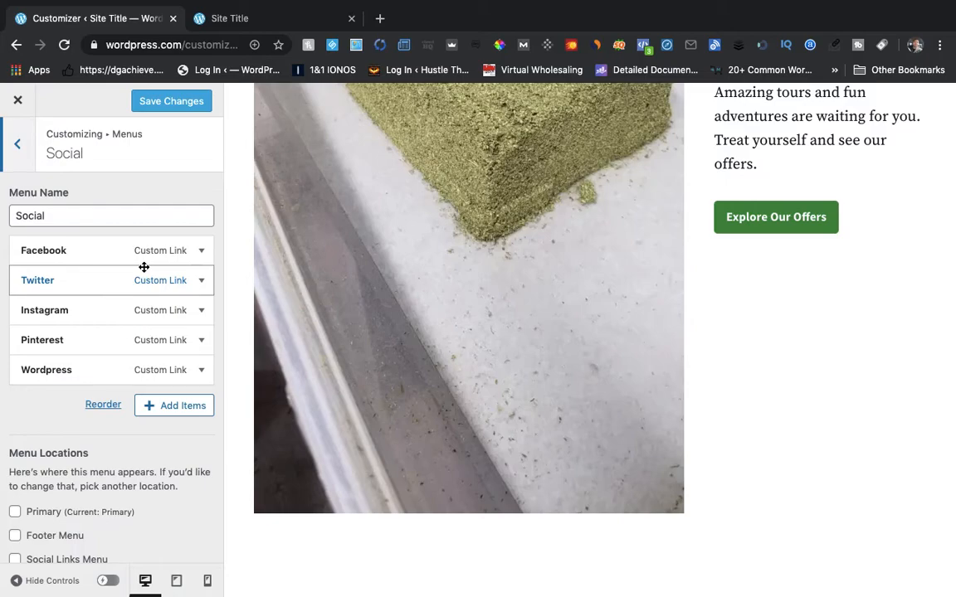
{"action": "left_click", "coordinate": [202, 371]}
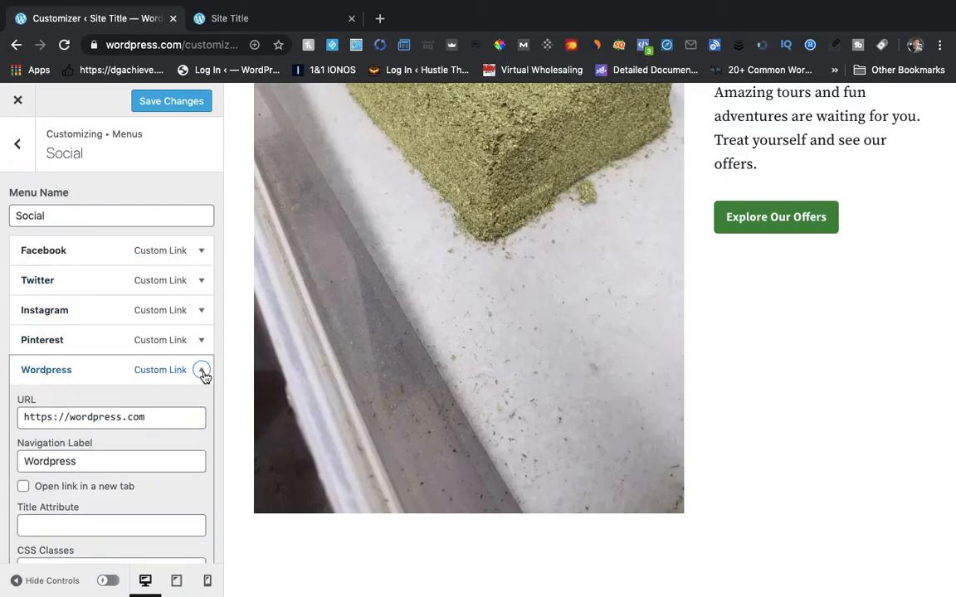
{"action": "scroll", "coordinate": [204, 374], "scroll_direction": "down", "scroll_amount": 8}
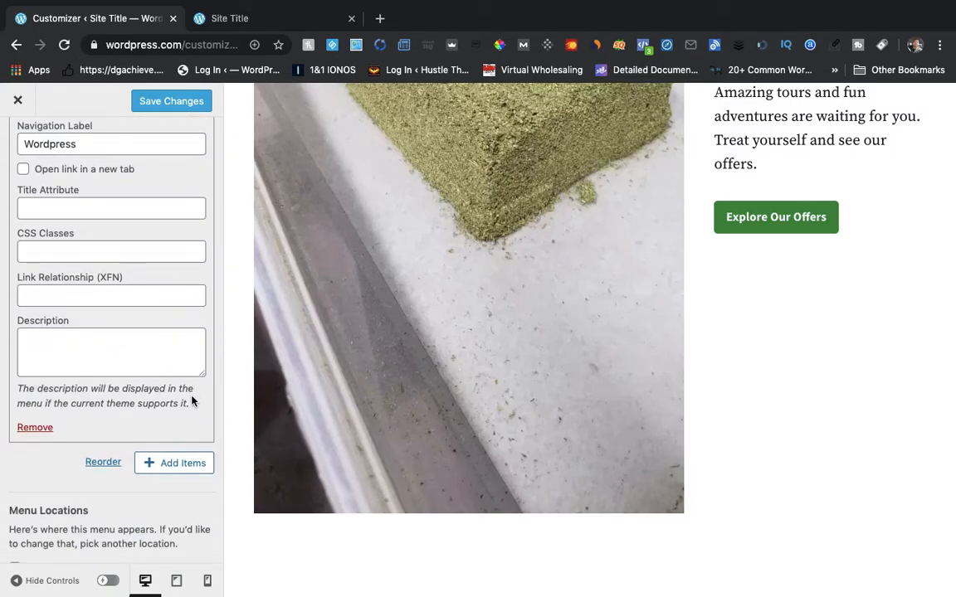
{"action": "scroll", "coordinate": [191, 401], "scroll_direction": "up", "scroll_amount": 5}
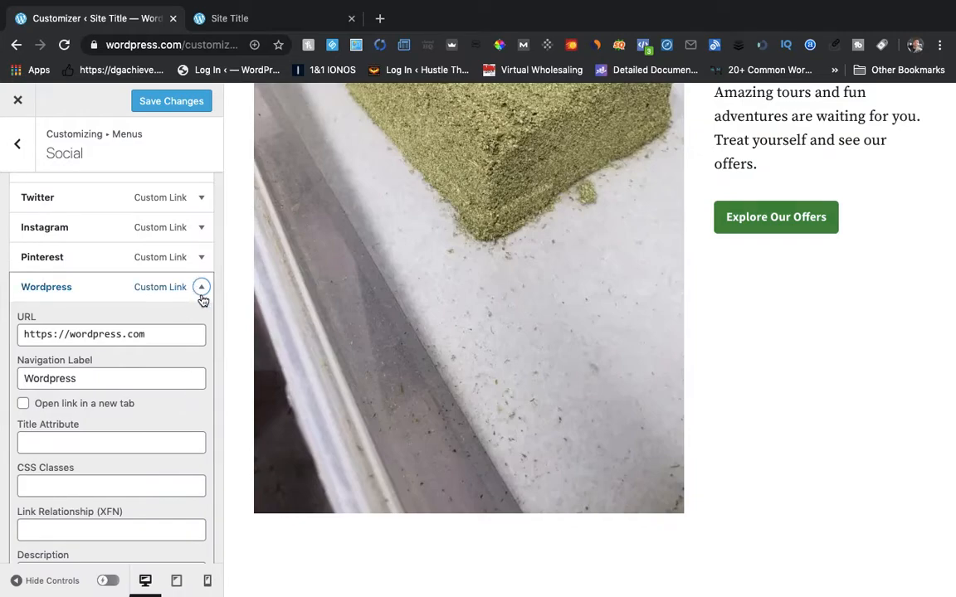
{"action": "left_click", "coordinate": [202, 289]}
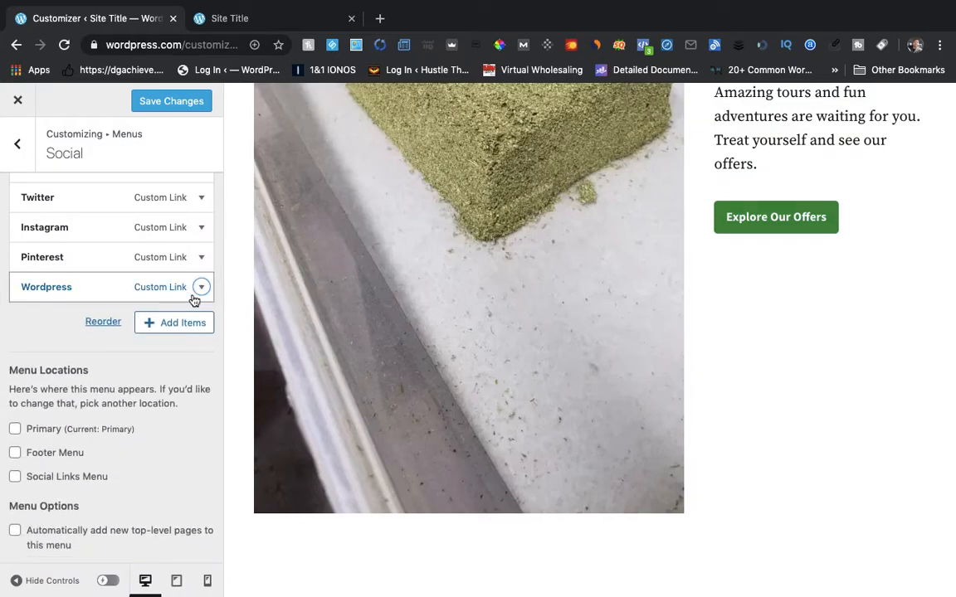
{"action": "scroll", "coordinate": [124, 314], "scroll_direction": "up", "scroll_amount": 2}
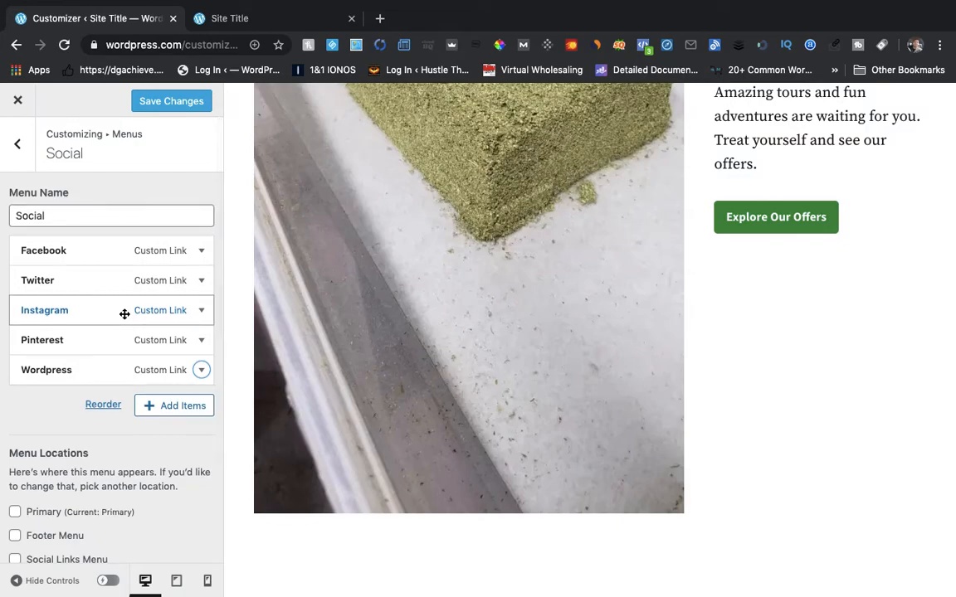
{"action": "left_click", "coordinate": [63, 372]}
{"action": "left_click", "coordinate": [64, 372]}
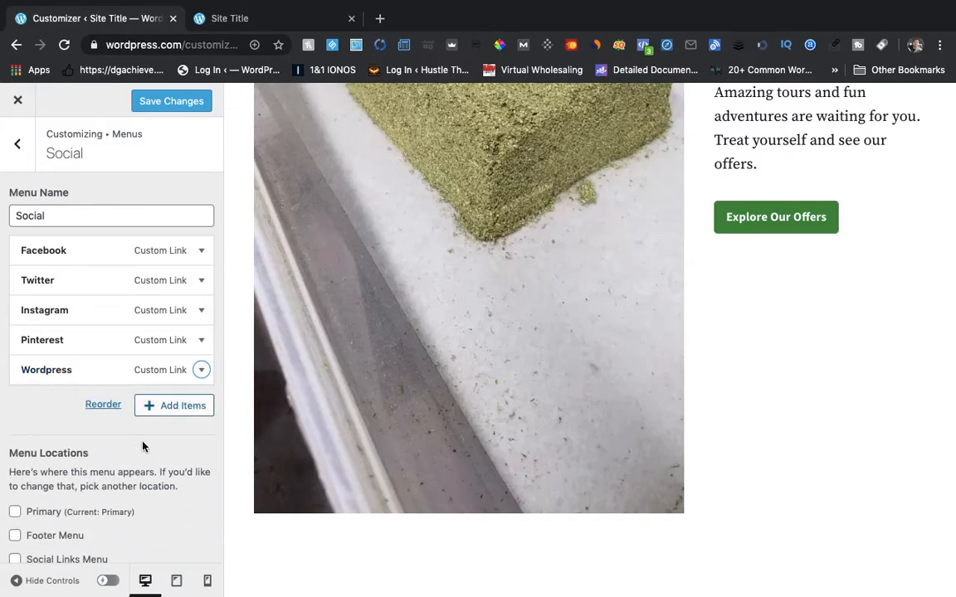
{"action": "scroll", "coordinate": [143, 446], "scroll_direction": "down", "scroll_amount": 2}
{"action": "scroll", "coordinate": [147, 471], "scroll_direction": "down", "scroll_amount": 1}
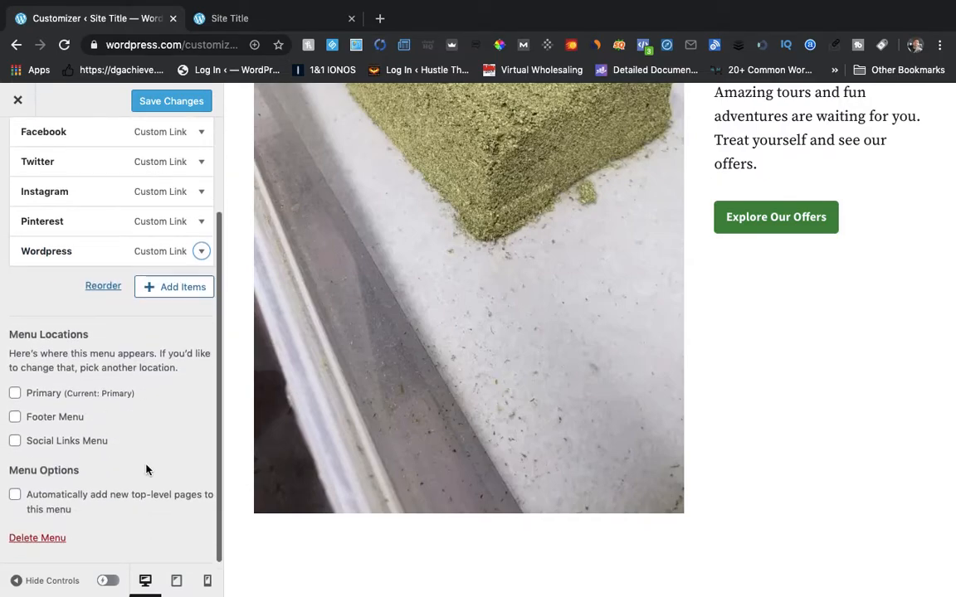
{"action": "scroll", "coordinate": [147, 468], "scroll_direction": "up", "scroll_amount": 3}
{"action": "scroll", "coordinate": [146, 467], "scroll_direction": "down", "scroll_amount": 3}
{"action": "scroll", "coordinate": [129, 397], "scroll_direction": "up", "scroll_amount": 3}
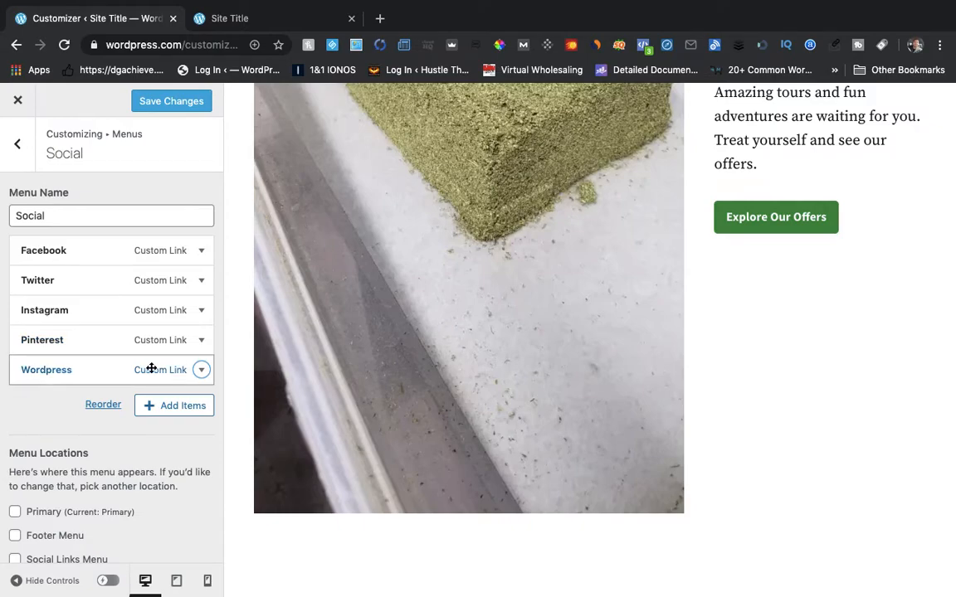
Step: Remove the Wordpress link from the Social menu
{"action": "left_click", "coordinate": [201, 370]}
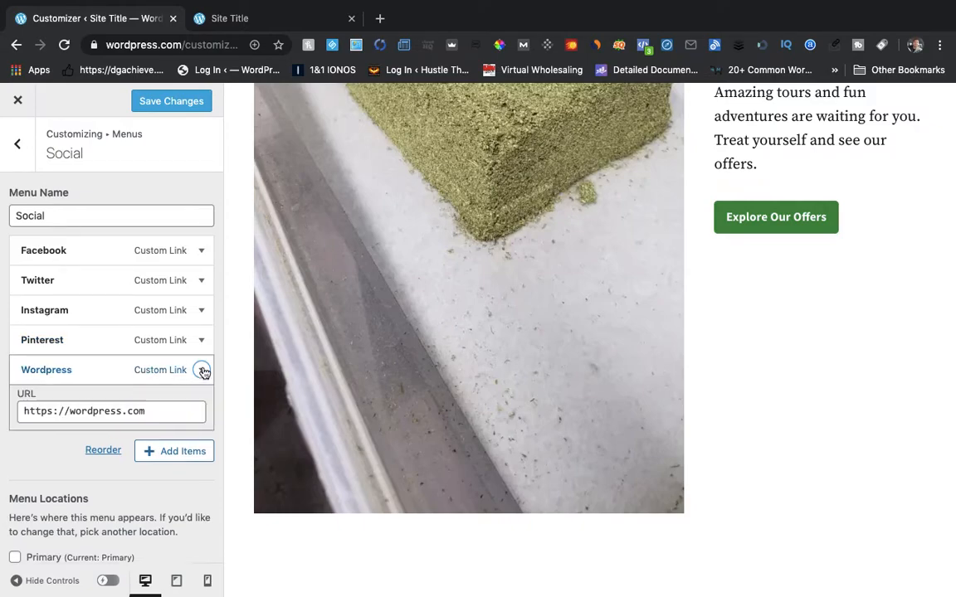
{"action": "scroll", "coordinate": [140, 431], "scroll_direction": "down", "scroll_amount": 5}
{"action": "scroll", "coordinate": [141, 453], "scroll_direction": "up", "scroll_amount": 3}
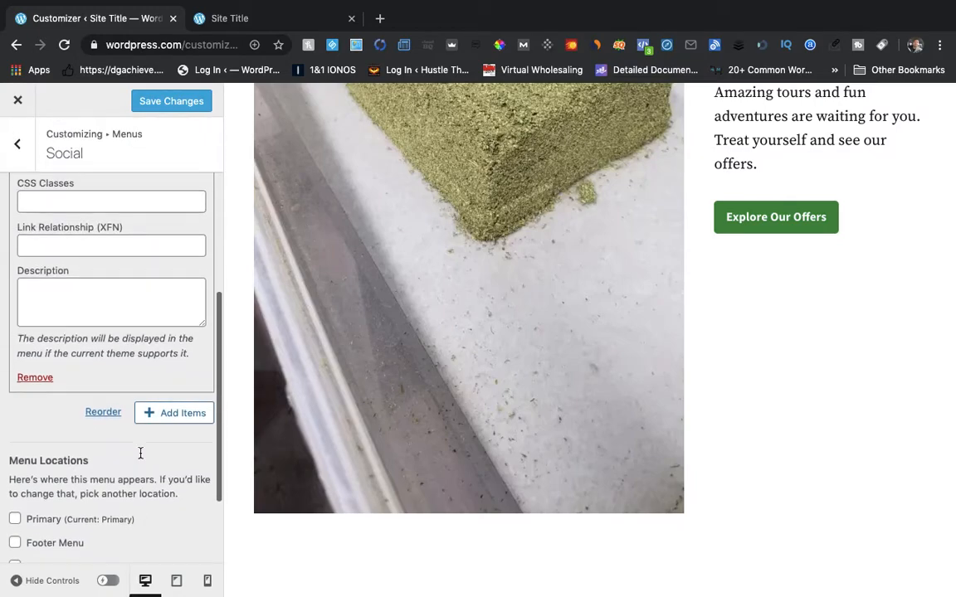
{"action": "left_click", "coordinate": [33, 378]}
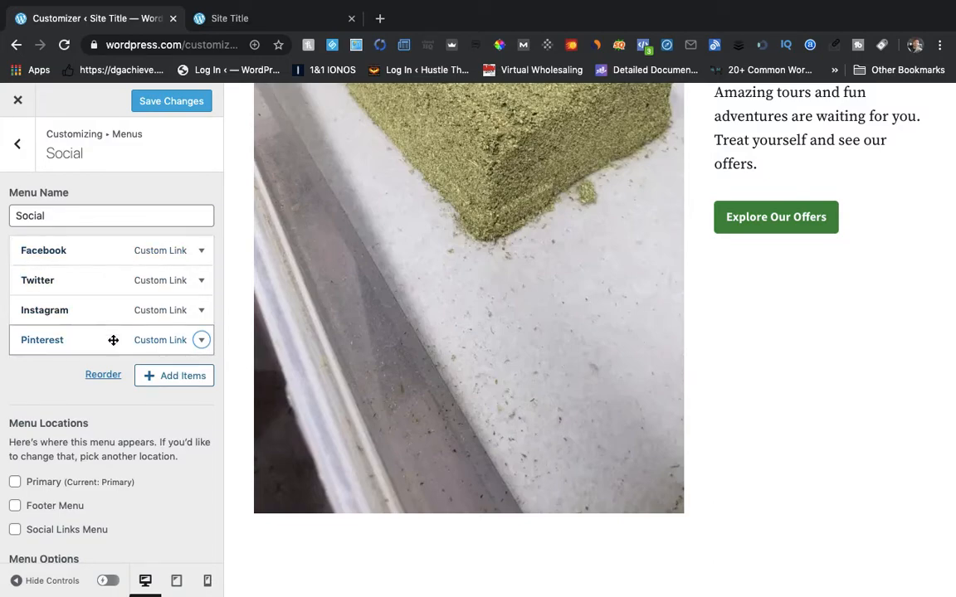
Step: Check the Pinterest link, then go back through Menus to the main Customizer panel
{"action": "left_click", "coordinate": [199, 341]}
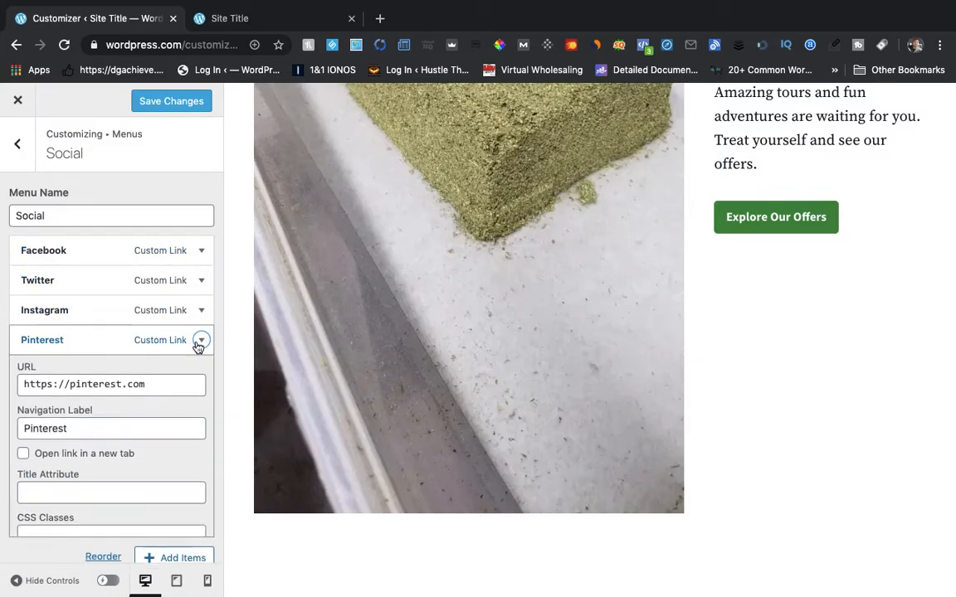
{"action": "scroll", "coordinate": [161, 370], "scroll_direction": "down", "scroll_amount": 5}
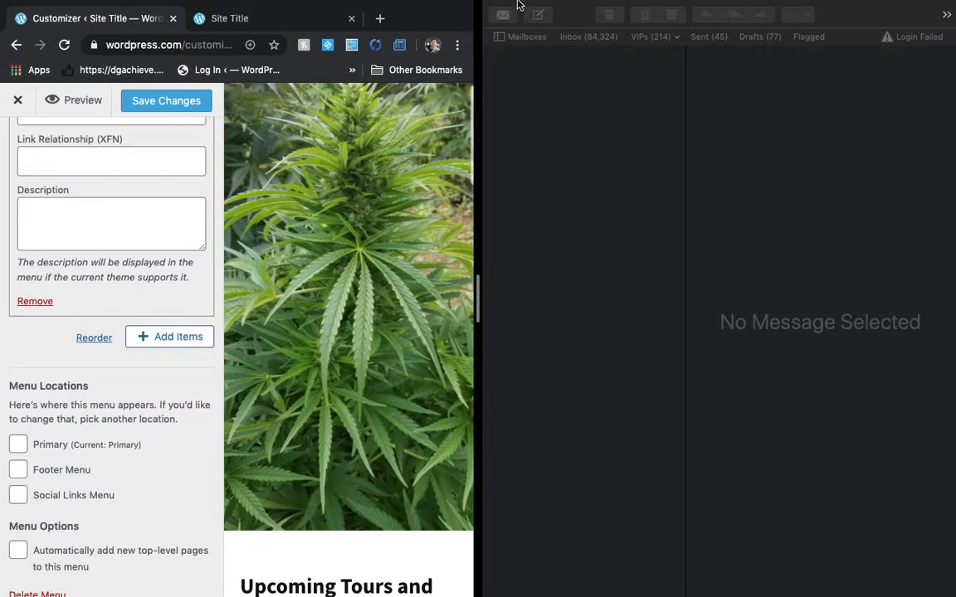
{"action": "mouse_move", "coordinate": [515, 5]}
{"action": "left_click", "coordinate": [493, 26]}
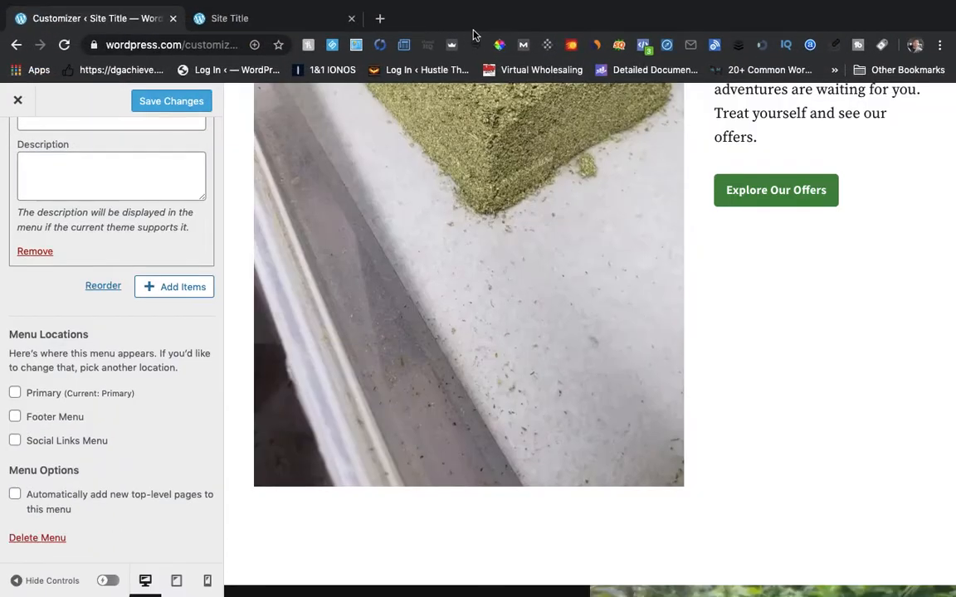
{"action": "scroll", "coordinate": [166, 258], "scroll_direction": "up", "scroll_amount": 5}
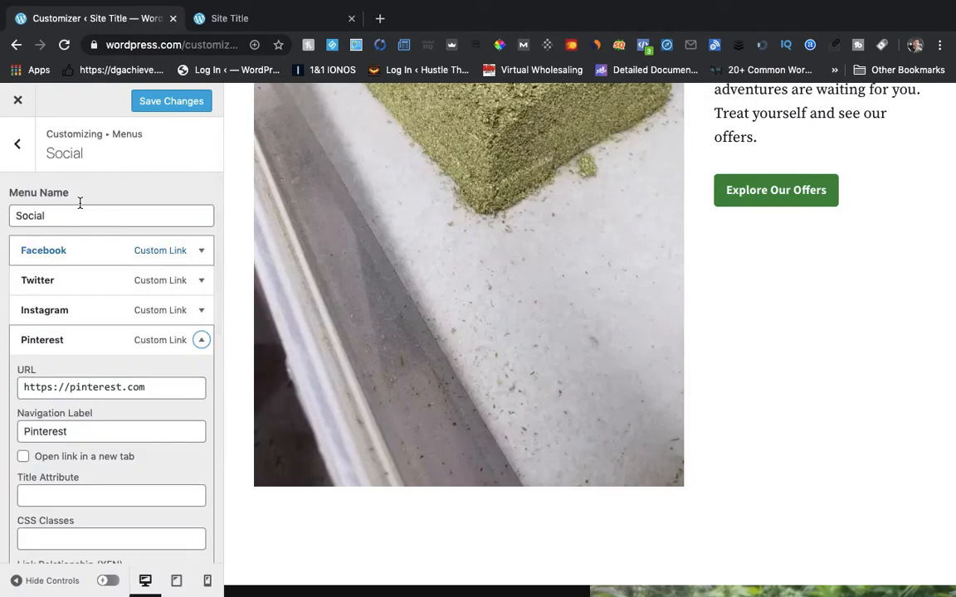
{"action": "left_click", "coordinate": [26, 151]}
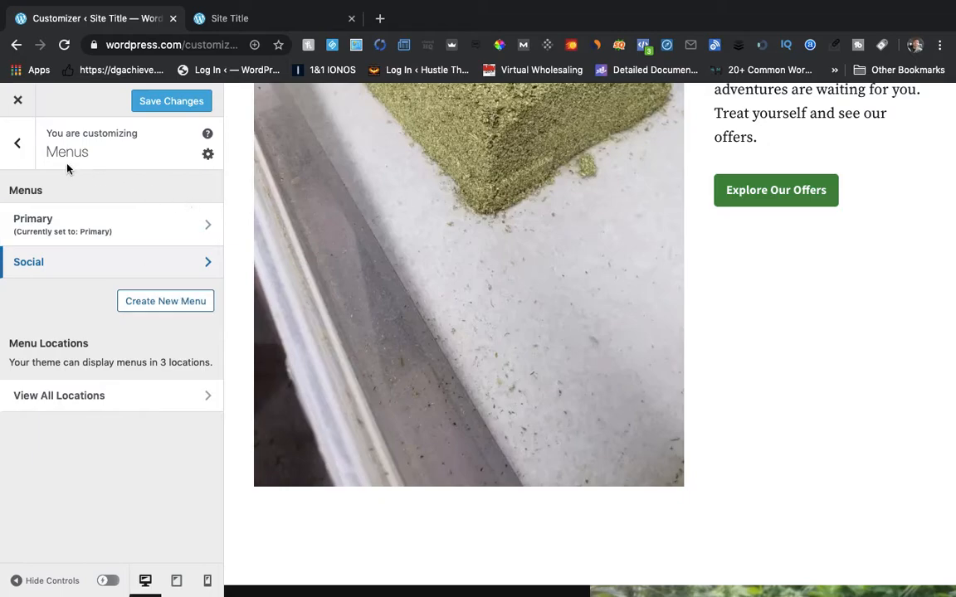
{"action": "left_click", "coordinate": [19, 146]}
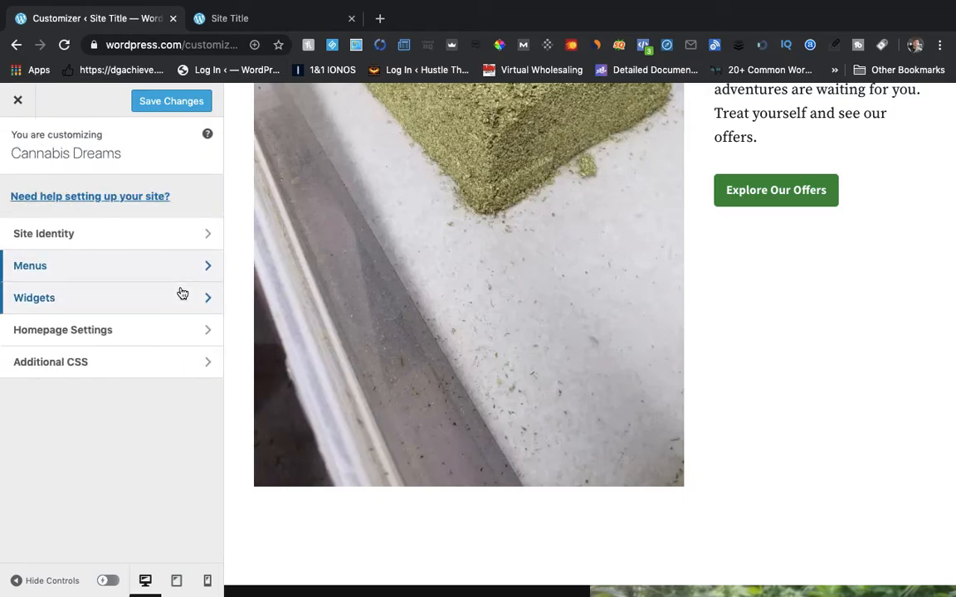
{"action": "left_click", "coordinate": [204, 299]}
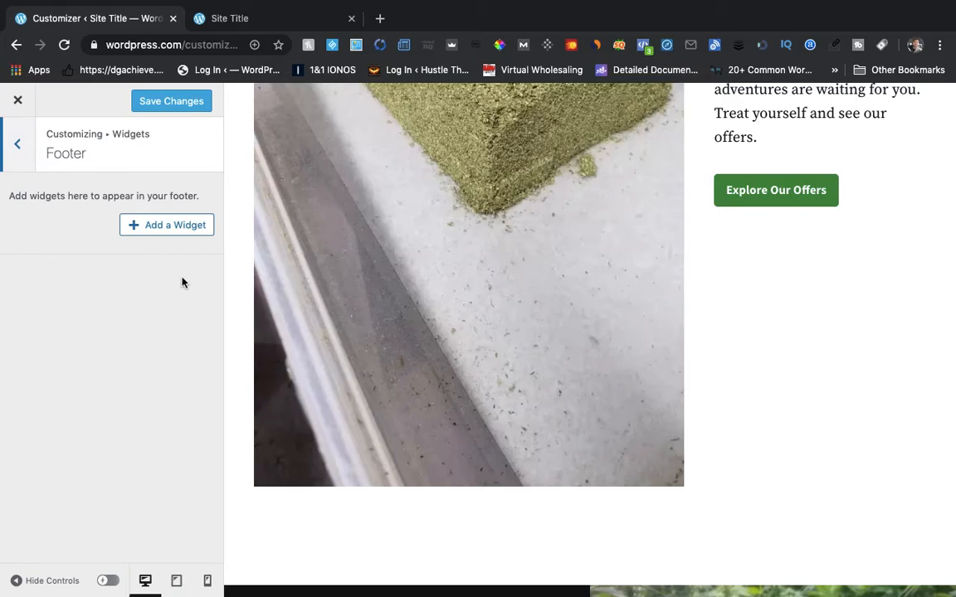
{"action": "left_click", "coordinate": [161, 230]}
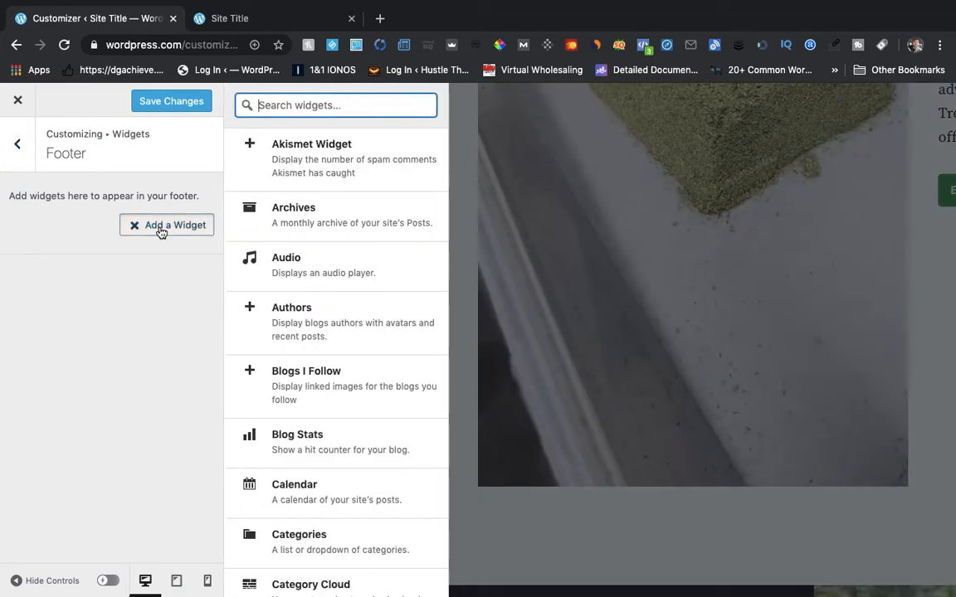
{"action": "scroll", "coordinate": [341, 362], "scroll_direction": "down", "scroll_amount": 2}
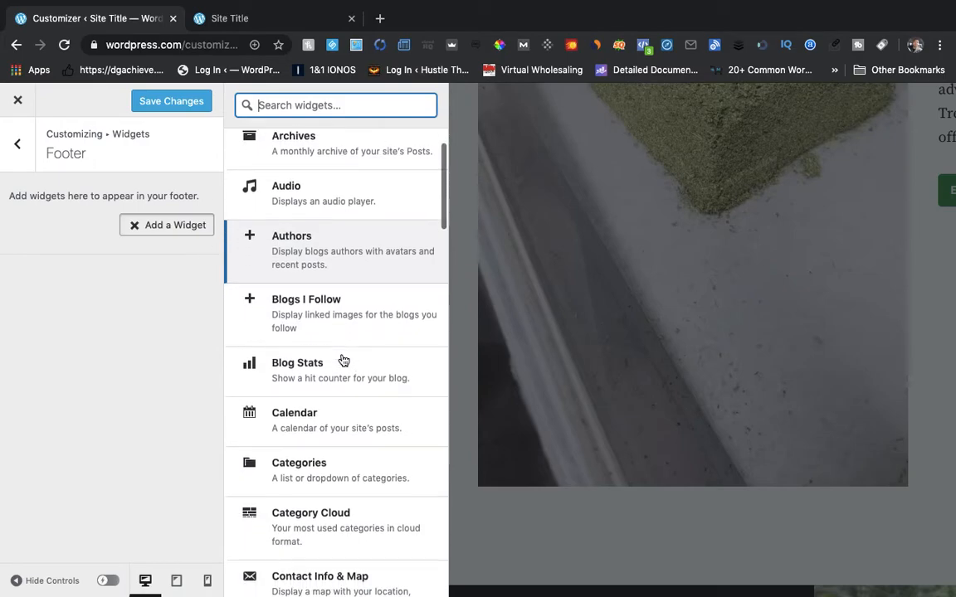
{"action": "scroll", "coordinate": [343, 359], "scroll_direction": "down", "scroll_amount": 7}
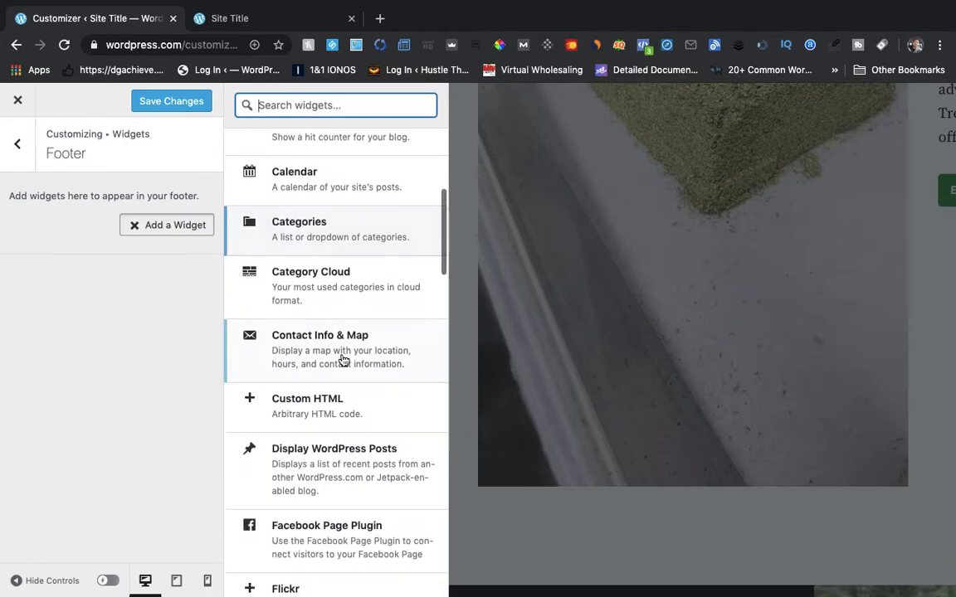
{"action": "scroll", "coordinate": [344, 359], "scroll_direction": "down", "scroll_amount": 8}
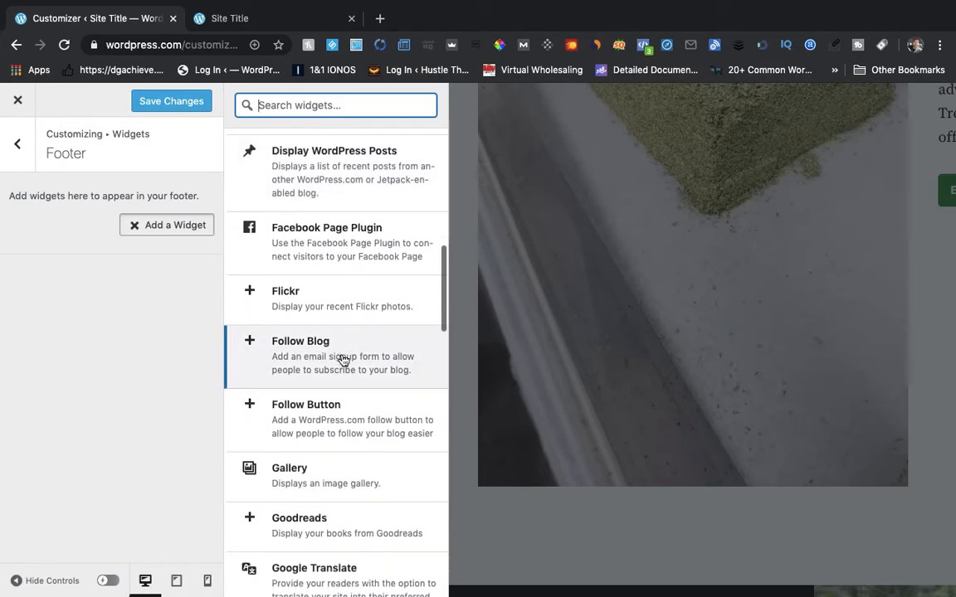
{"action": "scroll", "coordinate": [343, 359], "scroll_direction": "down", "scroll_amount": 10}
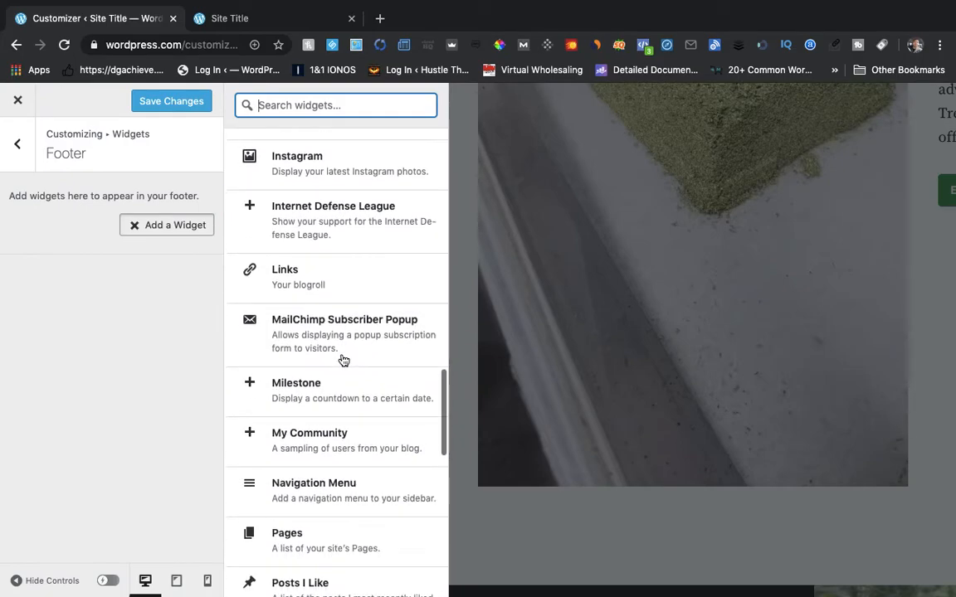
{"action": "double_click", "coordinate": [16, 143]}
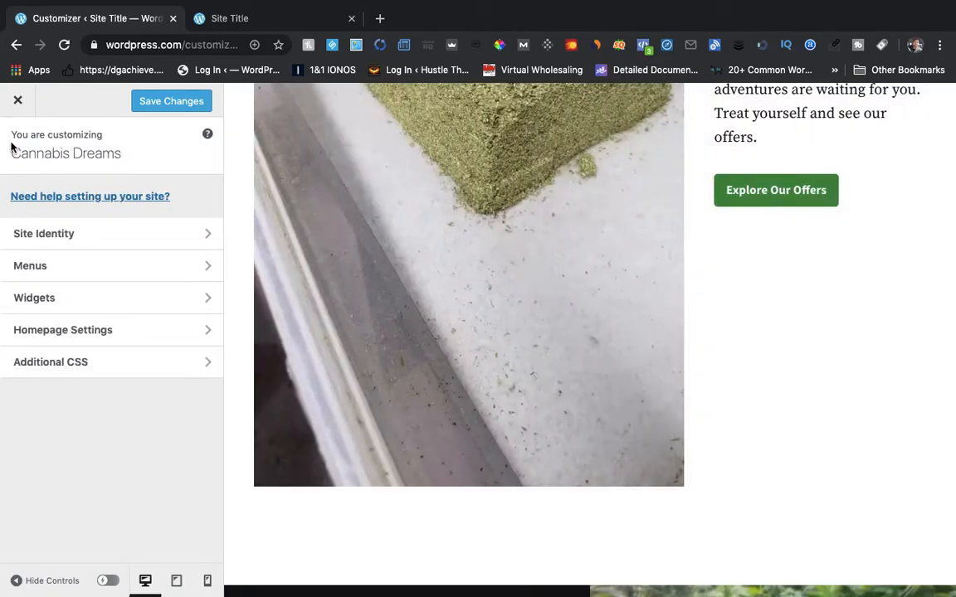
Step: In Homepage Settings, keep the posts page unchanged and choose 'Your latest posts'
{"action": "left_click", "coordinate": [144, 331]}
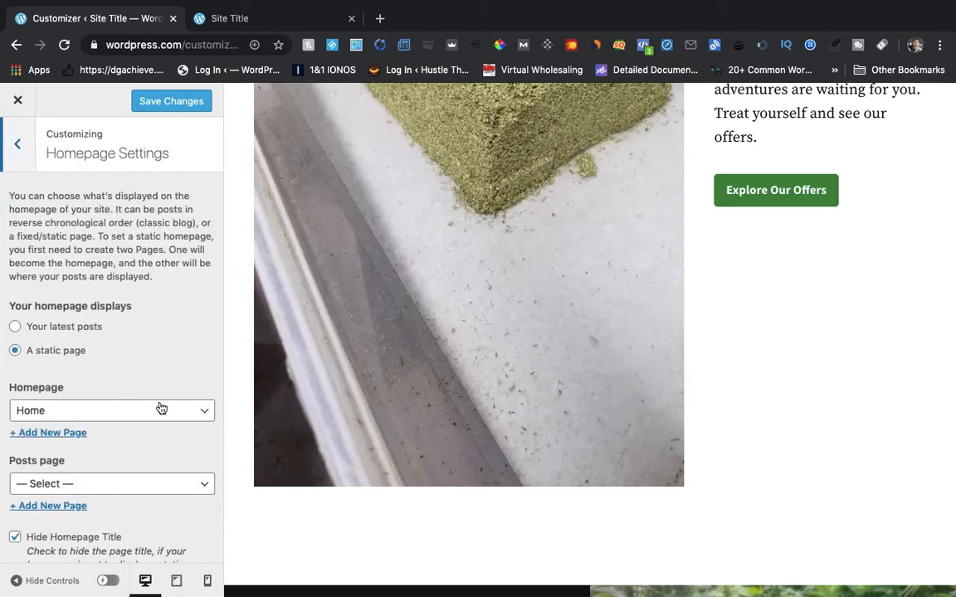
{"action": "scroll", "coordinate": [163, 410], "scroll_direction": "down", "scroll_amount": 1}
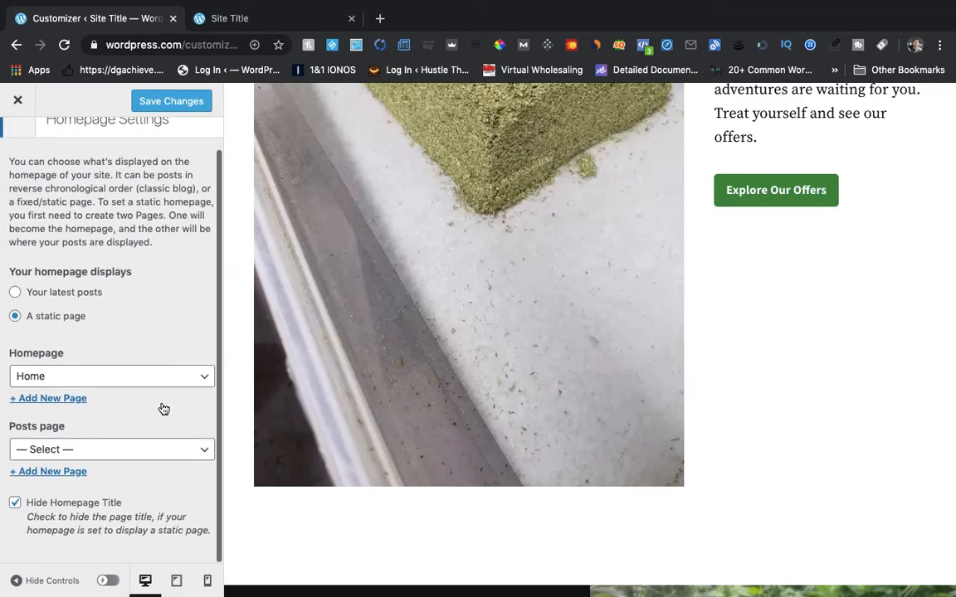
{"action": "left_click", "coordinate": [184, 449]}
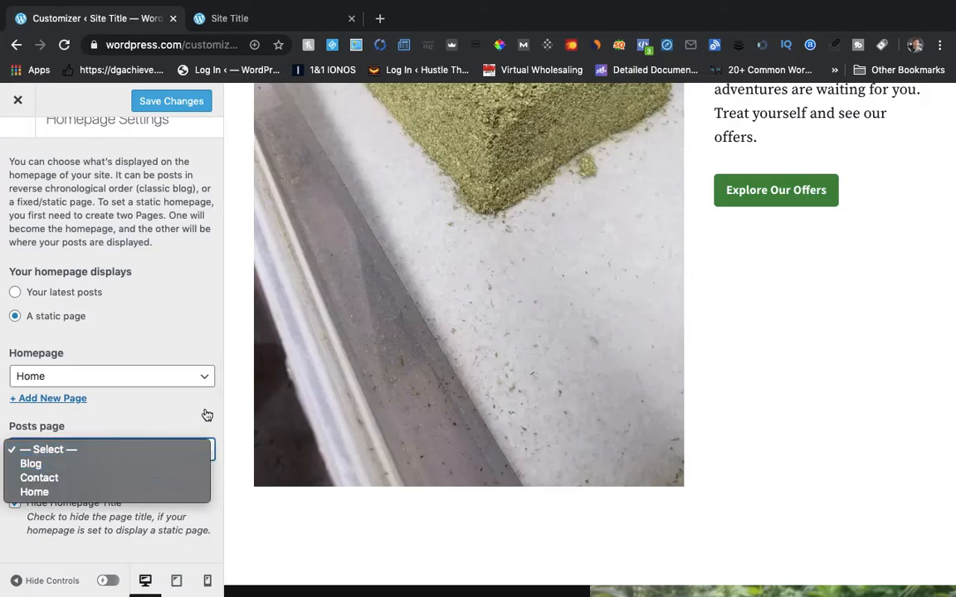
{"action": "left_click", "coordinate": [206, 414]}
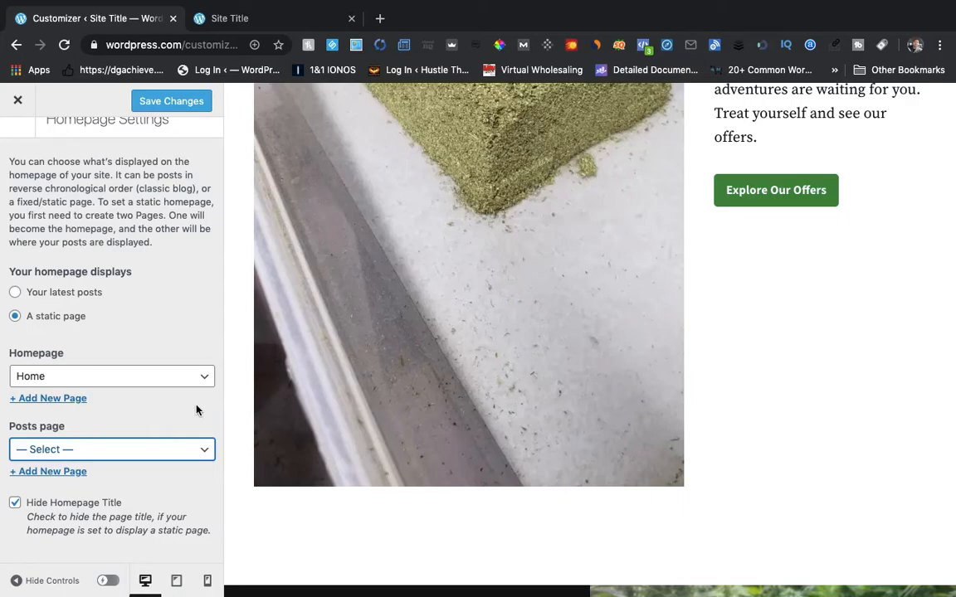
{"action": "scroll", "coordinate": [155, 428], "scroll_direction": "up", "scroll_amount": 1}
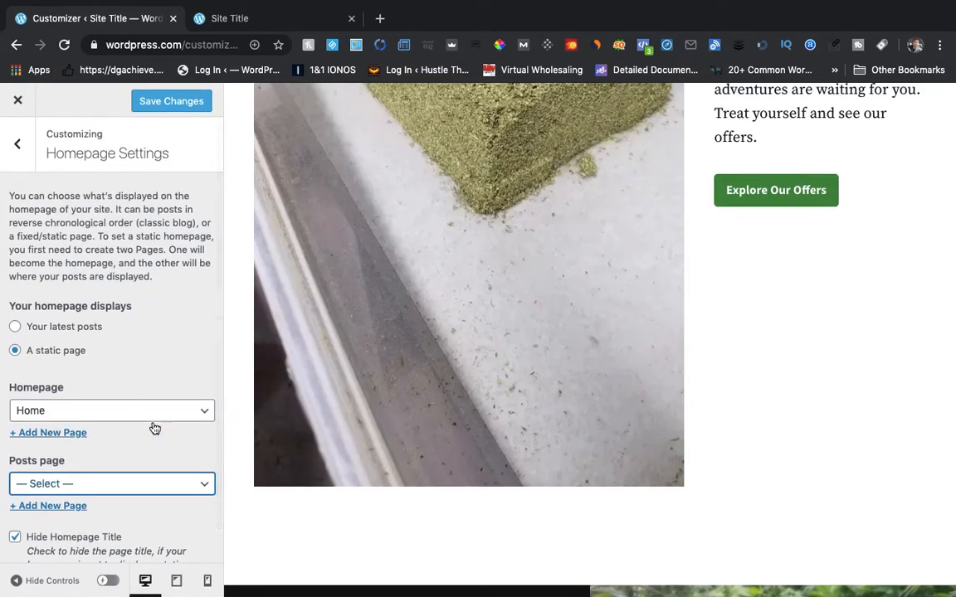
{"action": "left_click", "coordinate": [16, 327]}
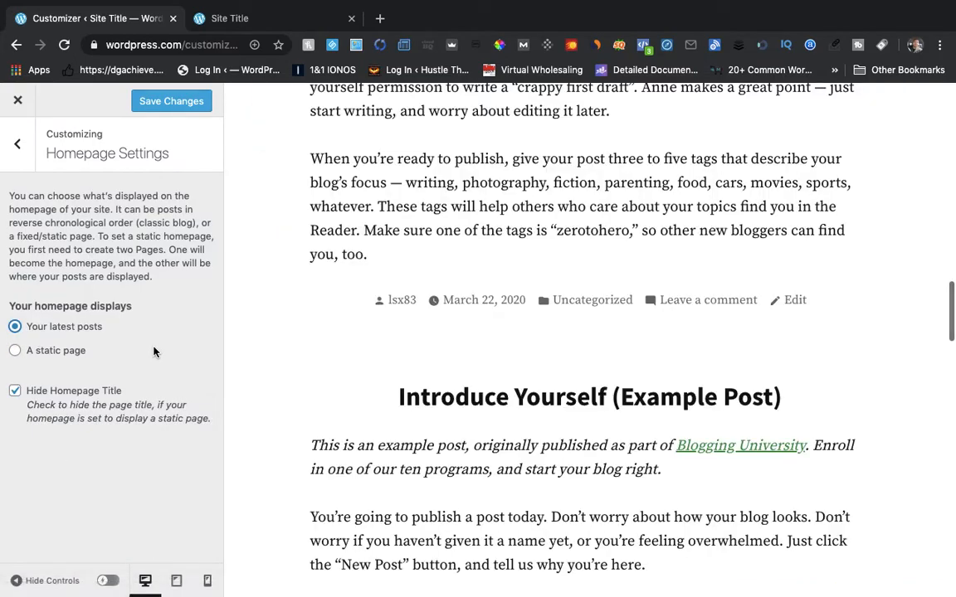
Step: Save the Customizer changes and return to the main customization sections
{"action": "scroll", "coordinate": [407, 317], "scroll_direction": "up", "scroll_amount": 7}
{"action": "scroll", "coordinate": [407, 317], "scroll_direction": "up", "scroll_amount": 10}
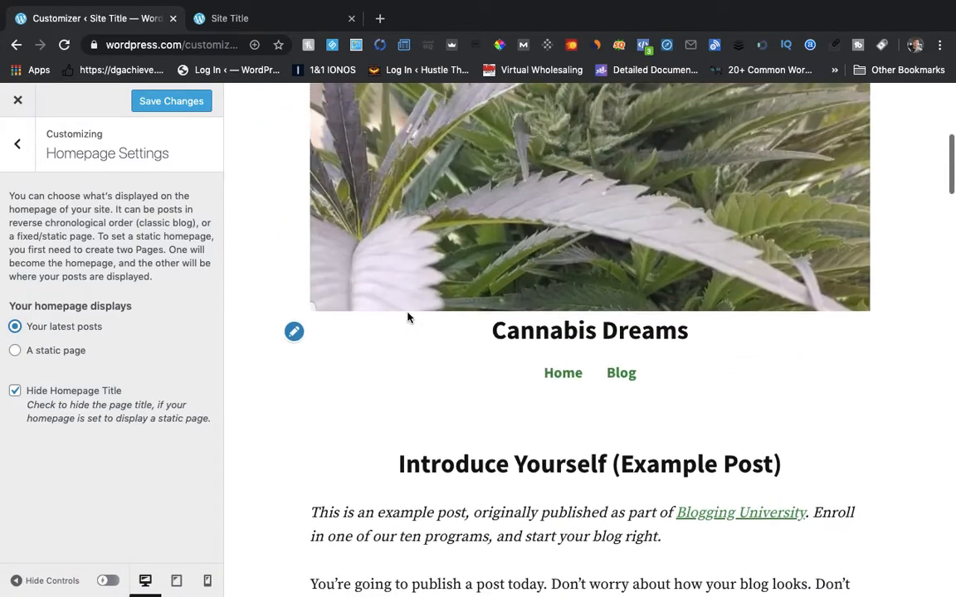
{"action": "scroll", "coordinate": [409, 318], "scroll_direction": "down", "scroll_amount": 3}
{"action": "scroll", "coordinate": [409, 319], "scroll_direction": "down", "scroll_amount": 1}
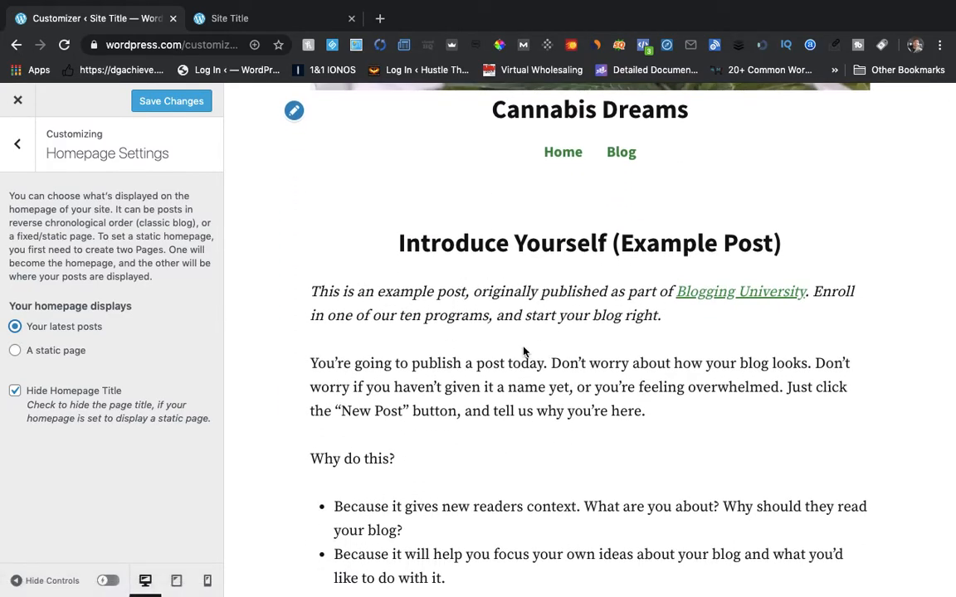
{"action": "scroll", "coordinate": [524, 352], "scroll_direction": "down", "scroll_amount": 2}
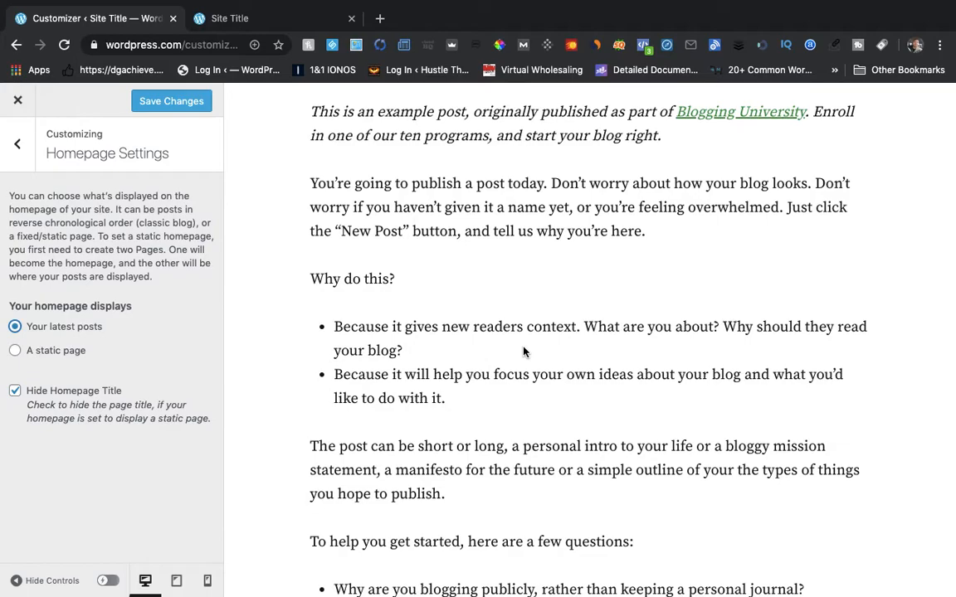
{"action": "left_click", "coordinate": [172, 100]}
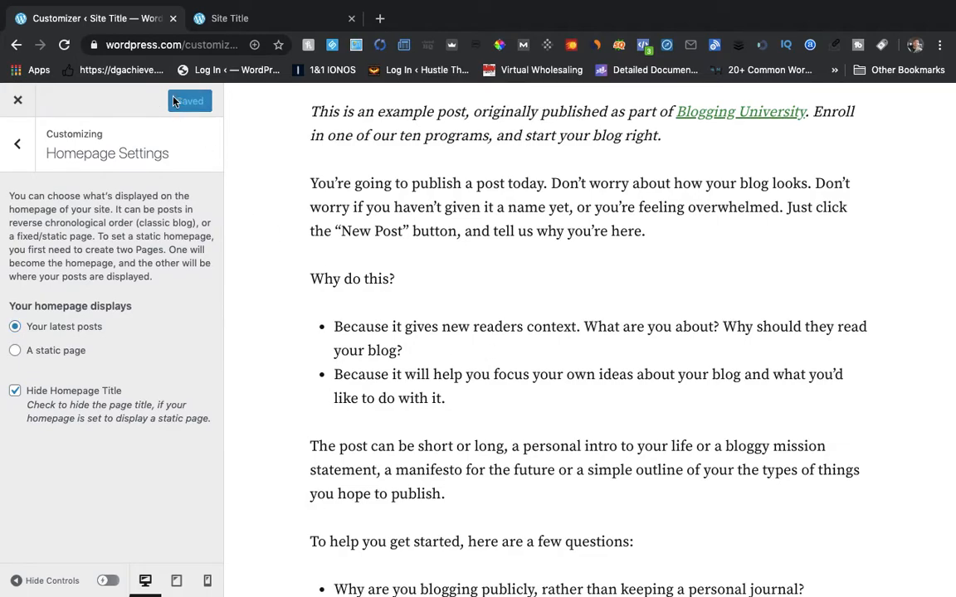
{"action": "left_click", "coordinate": [16, 146]}
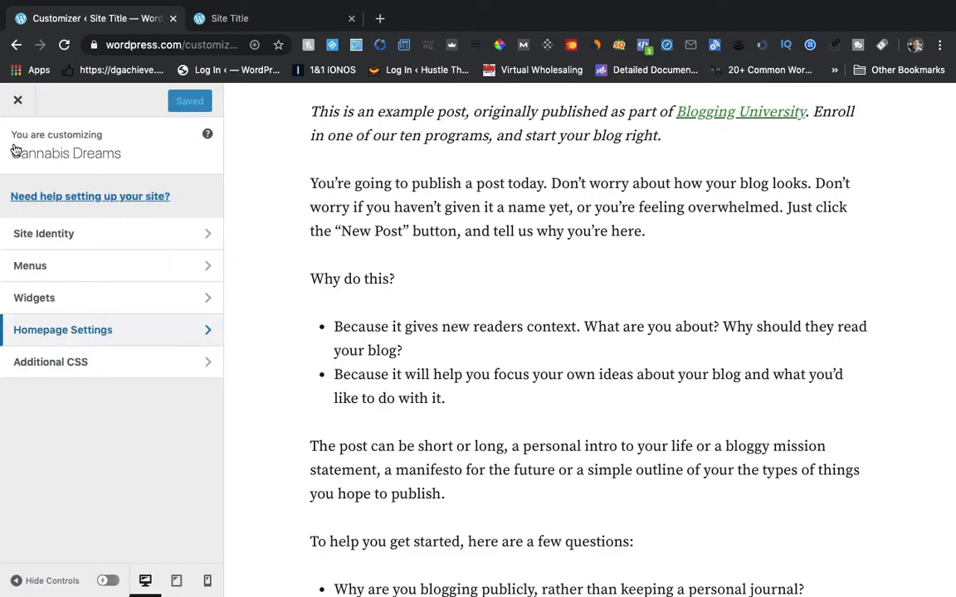
Step: Glance at Additional CSS, then open the Site Identity settings
{"action": "left_click", "coordinate": [126, 362]}
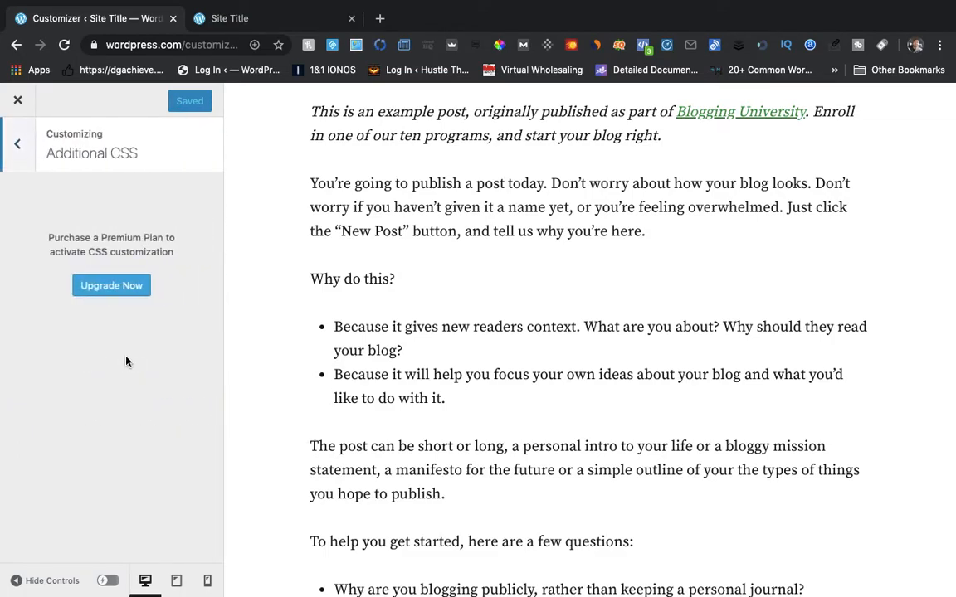
{"action": "left_click", "coordinate": [17, 144]}
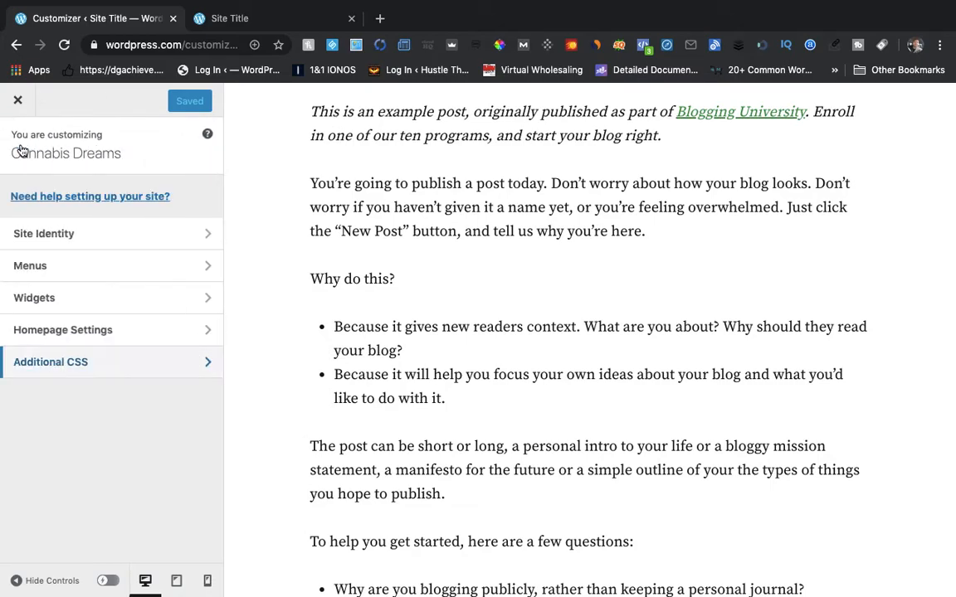
{"action": "left_click", "coordinate": [108, 242]}
{"action": "scroll", "coordinate": [126, 280], "scroll_direction": "down", "scroll_amount": 2}
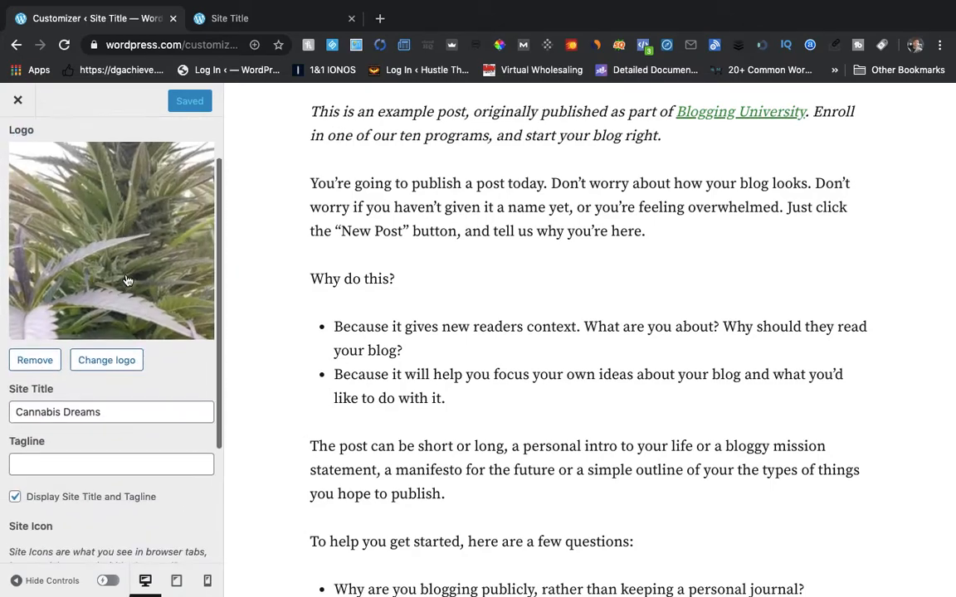
{"action": "scroll", "coordinate": [126, 280], "scroll_direction": "down", "scroll_amount": 2}
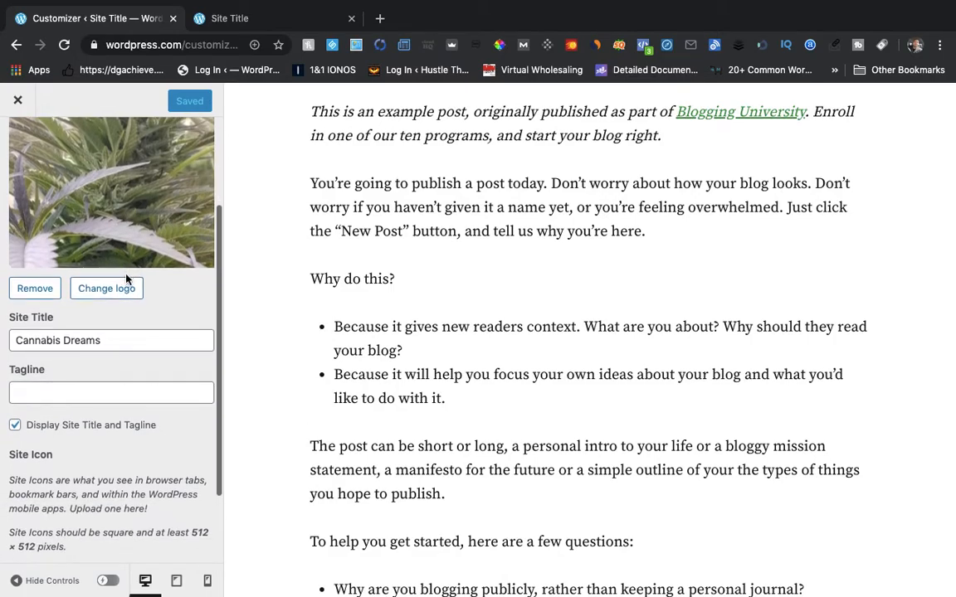
{"action": "scroll", "coordinate": [126, 281], "scroll_direction": "down", "scroll_amount": 3}
Step: Leave the Tagline field empty and save the site identity settings
{"action": "left_click", "coordinate": [94, 293]}
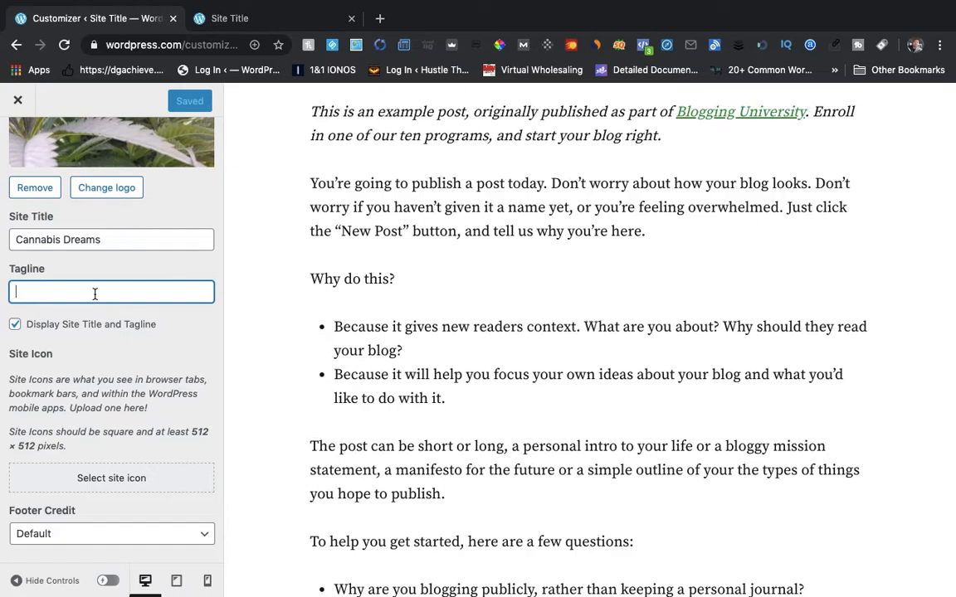
{"action": "type", "text": "w"}
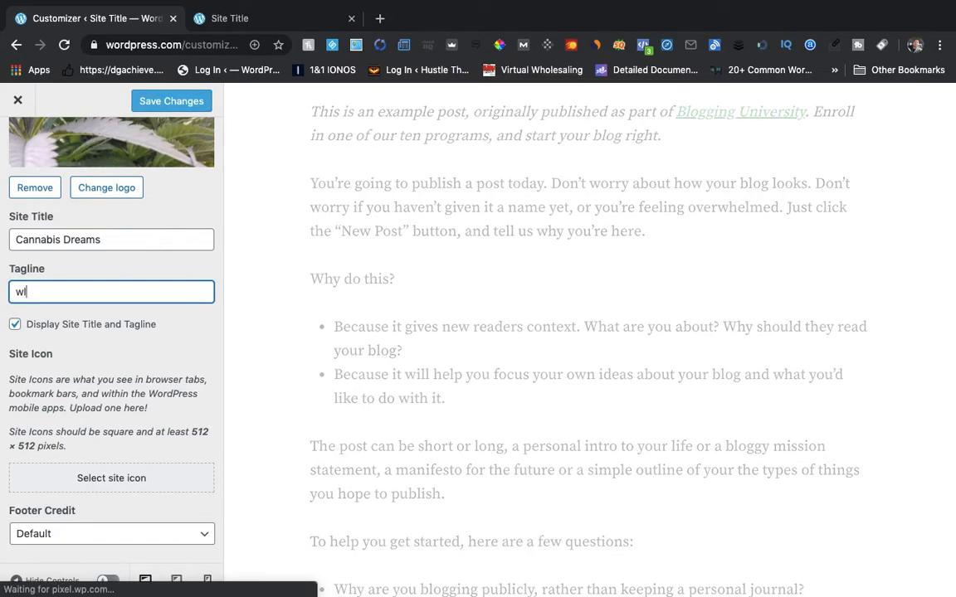
{"action": "key", "text": "BackSpace"}
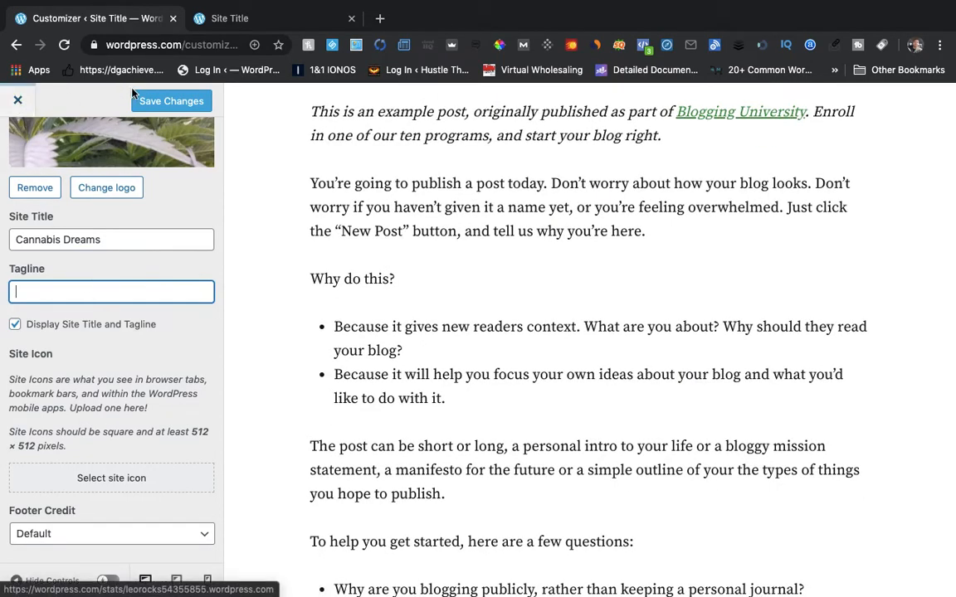
{"action": "left_click", "coordinate": [148, 101]}
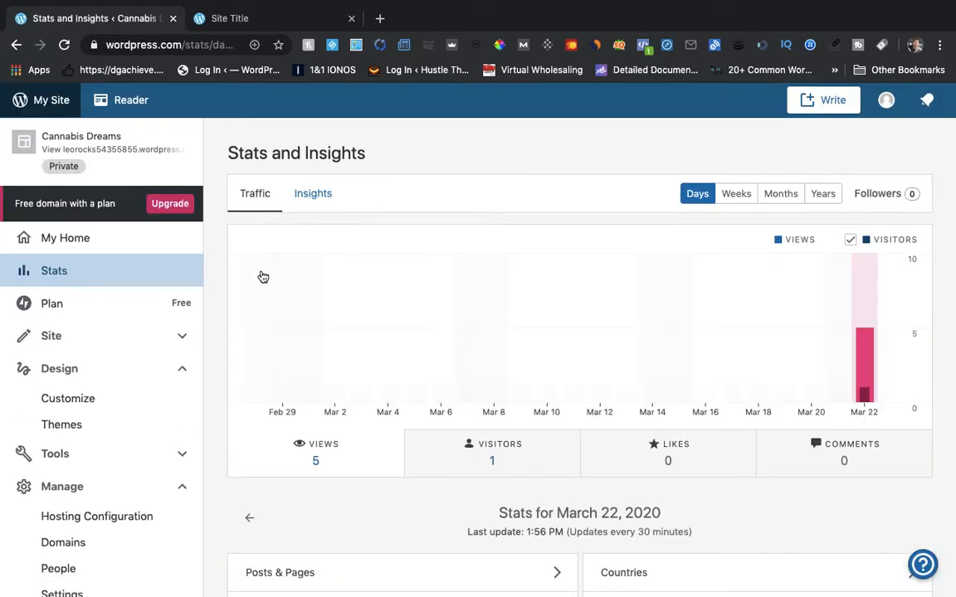
Step: Expand Site, view the Blog, Home and Contact pages, then open Media
{"action": "left_click", "coordinate": [137, 337]}
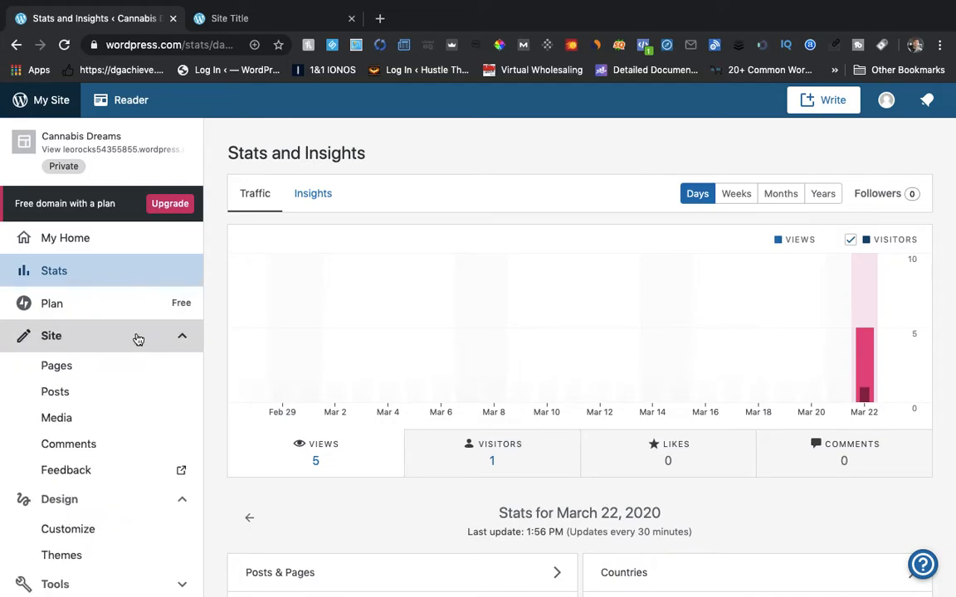
{"action": "left_click", "coordinate": [93, 373]}
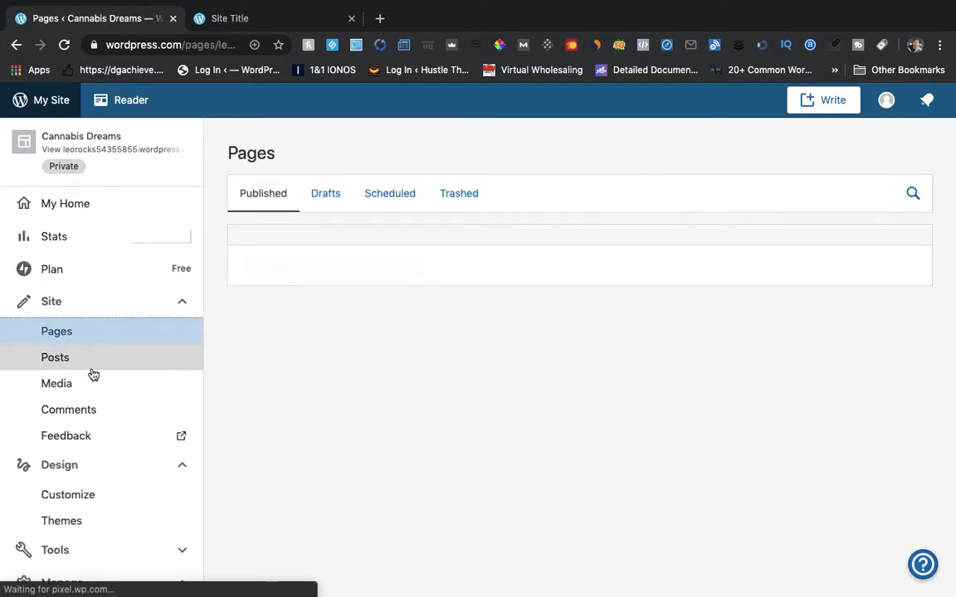
{"action": "left_click", "coordinate": [93, 374]}
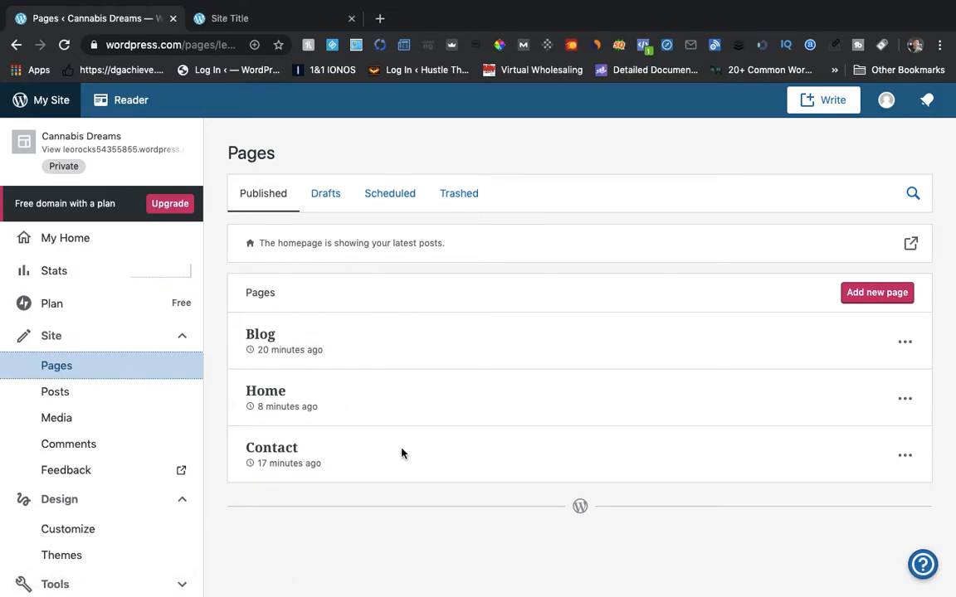
{"action": "left_click", "coordinate": [107, 421]}
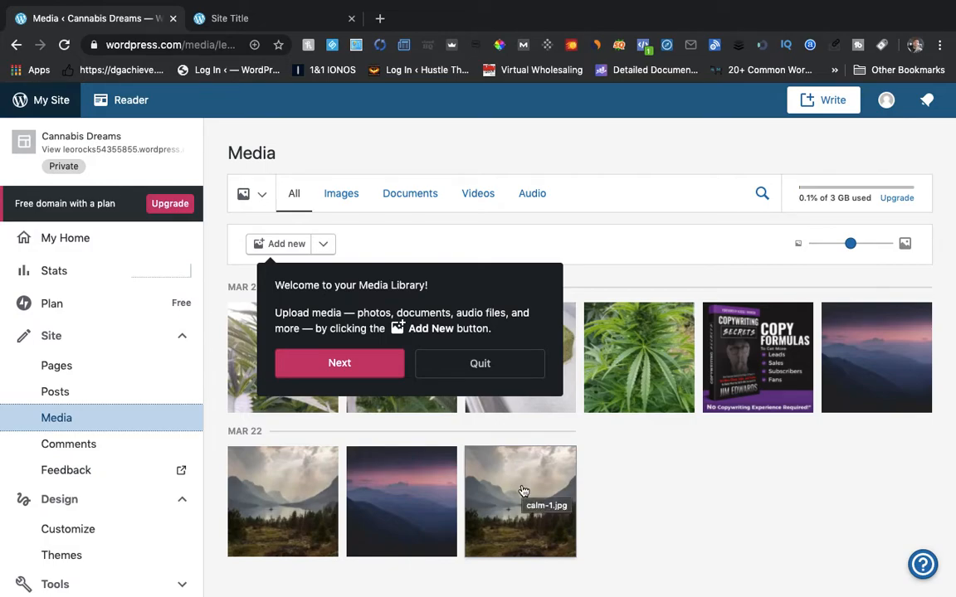
Step: Dismiss the media library welcome tour
{"action": "left_click", "coordinate": [385, 374]}
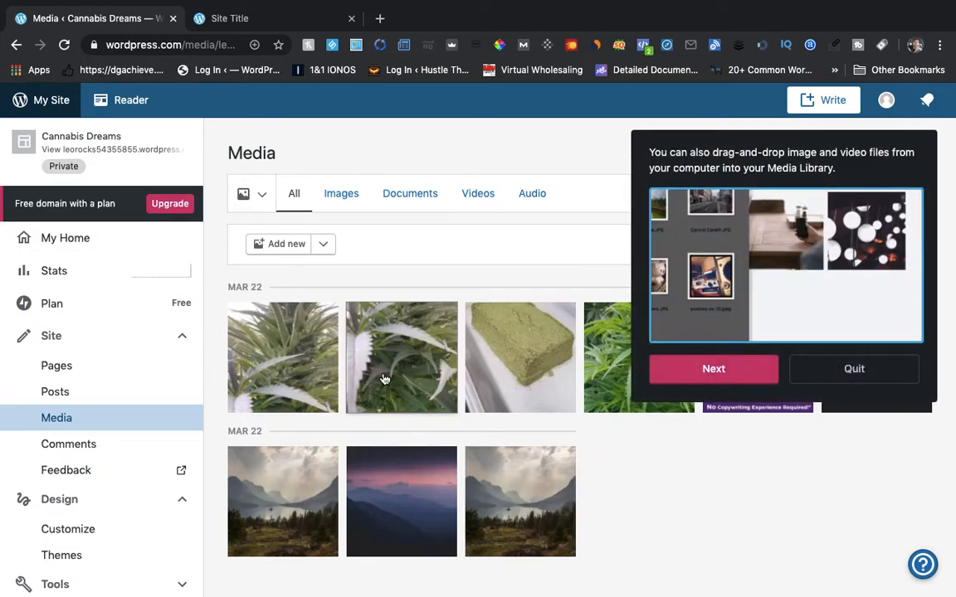
{"action": "left_click", "coordinate": [865, 379]}
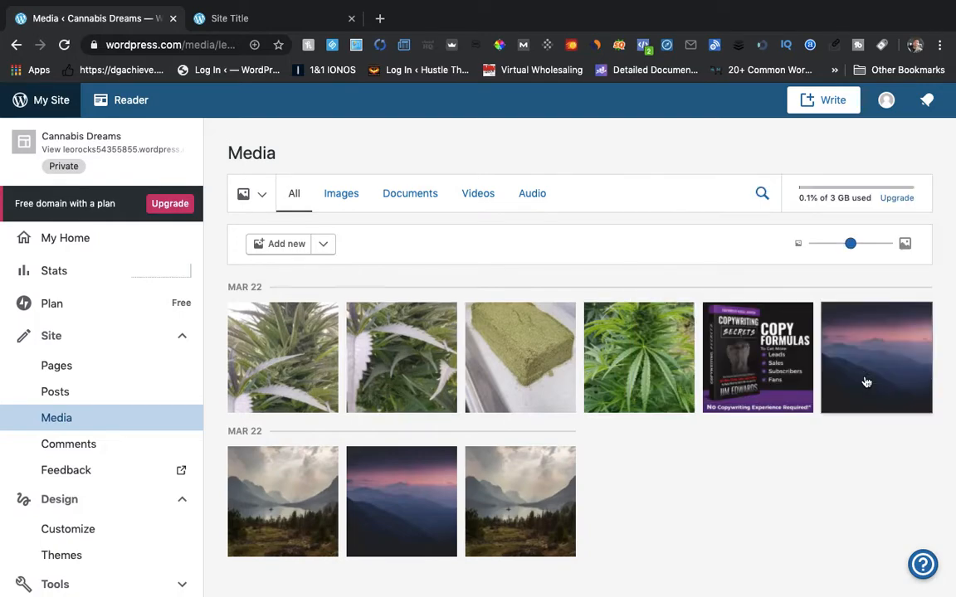
{"action": "left_click", "coordinate": [748, 415]}
{"action": "scroll", "coordinate": [683, 525], "scroll_direction": "down", "scroll_amount": 1}
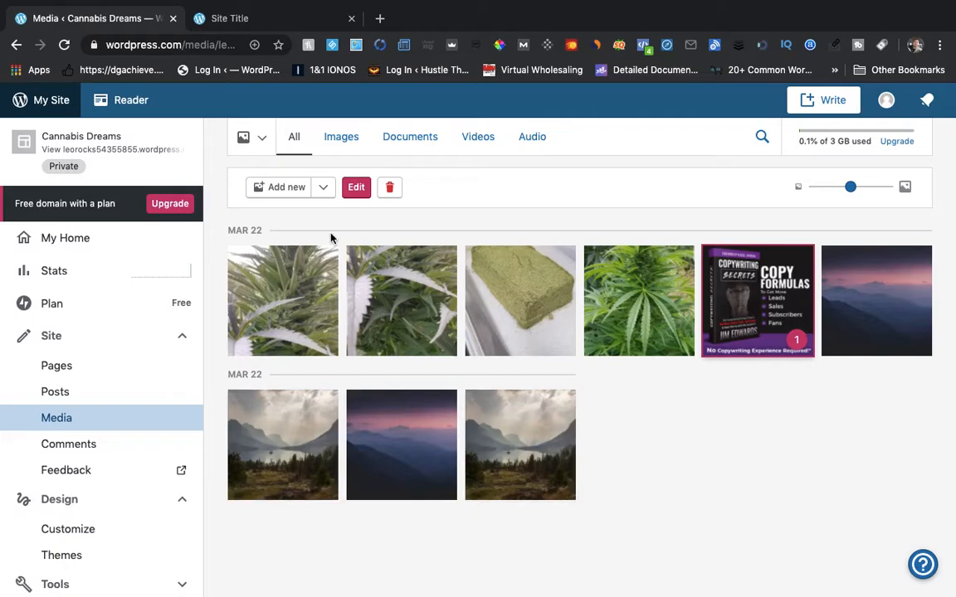
Step: Upload three Uplifted Doobie product photos from the WEED folder to the media library
{"action": "left_click", "coordinate": [287, 187]}
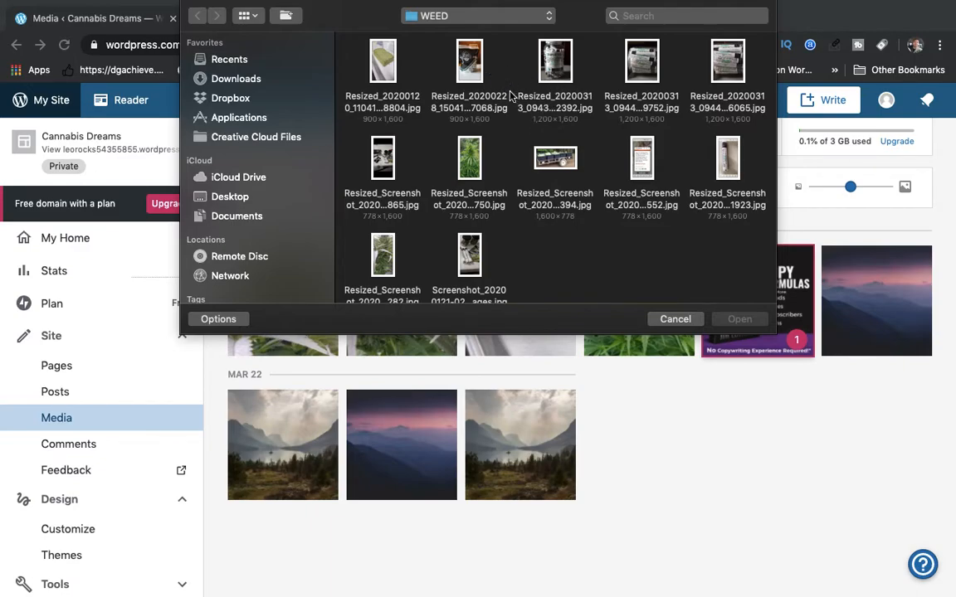
{"action": "left_click", "coordinate": [555, 65]}
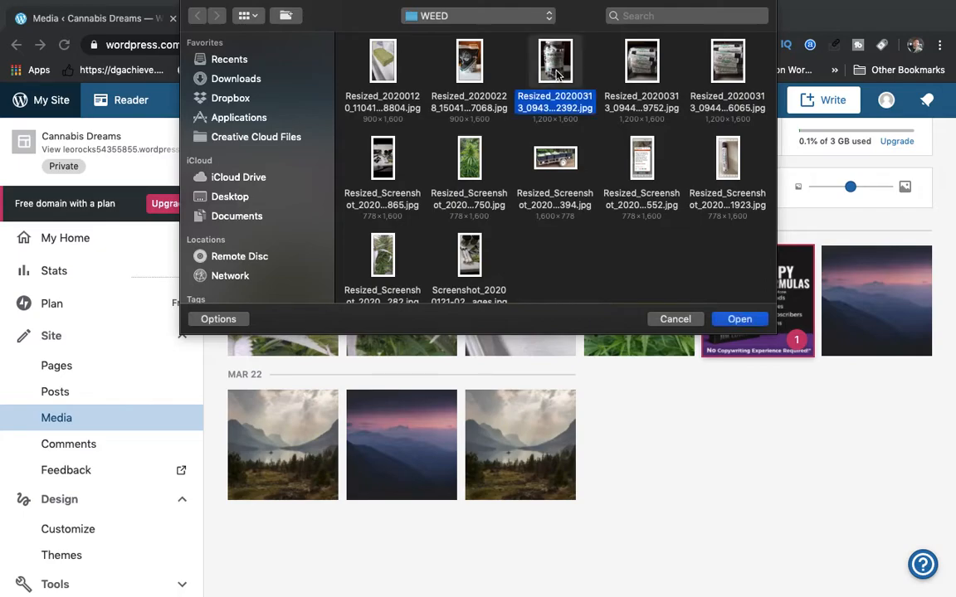
{"action": "left_click", "coordinate": [641, 64], "text": "shift"}
{"action": "left_click", "coordinate": [727, 65], "text": "shift"}
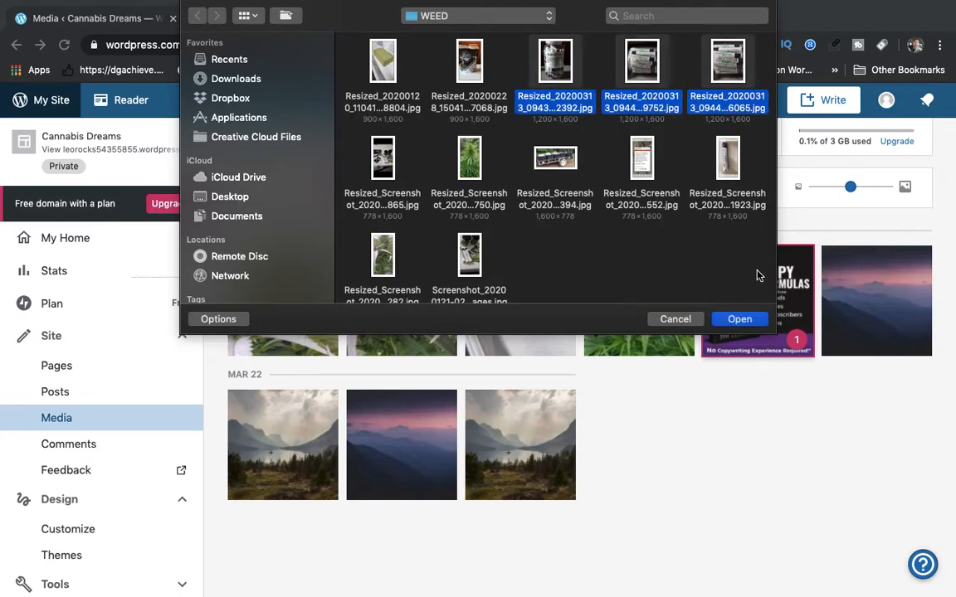
{"action": "left_click", "coordinate": [738, 319]}
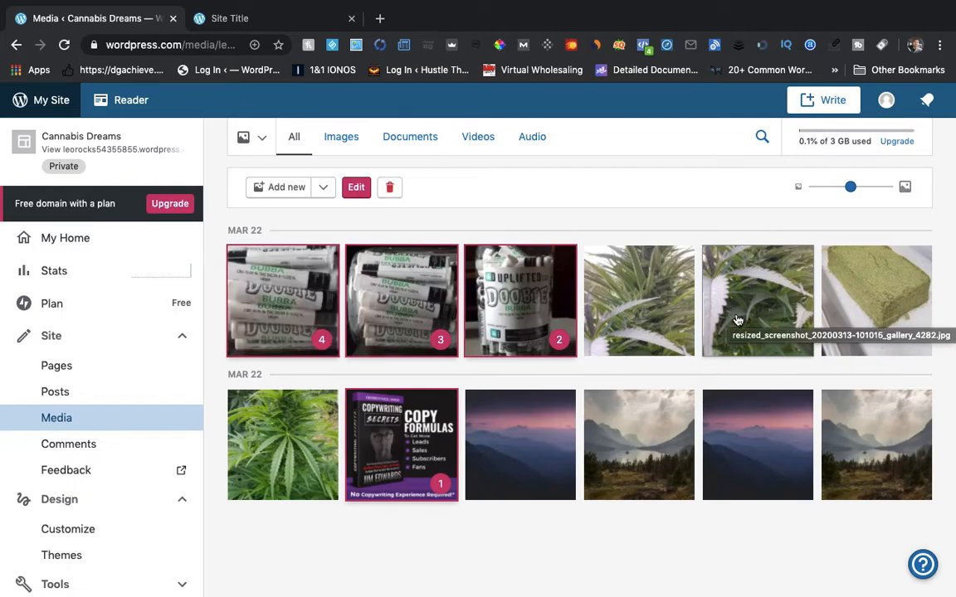
{"action": "left_click", "coordinate": [246, 434]}
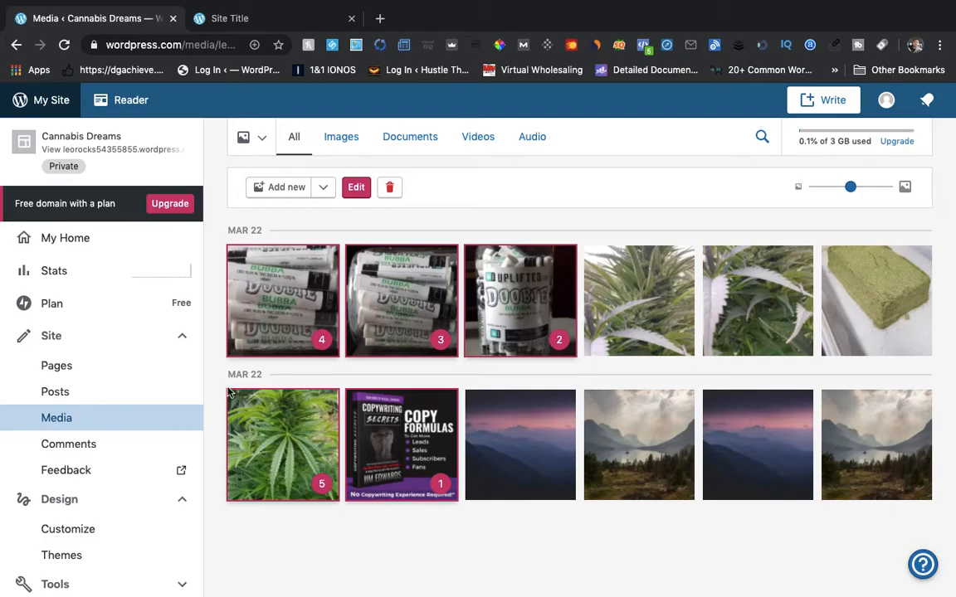
{"action": "left_click", "coordinate": [81, 446]}
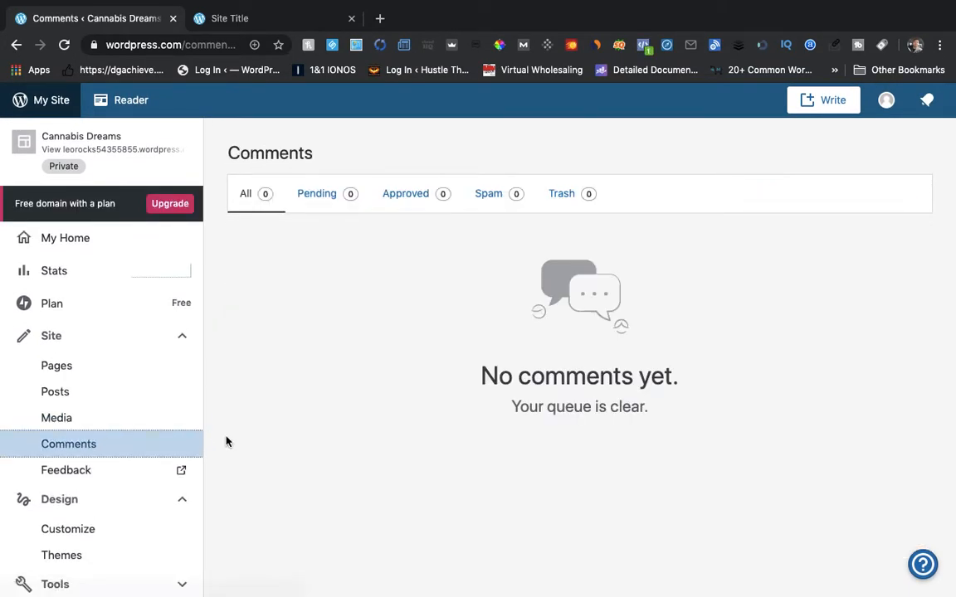
Step: Collapse the Site section and open Design > Customize with the Cannabis Dreams preview
{"action": "scroll", "coordinate": [152, 448], "scroll_direction": "down", "scroll_amount": 1}
{"action": "left_click", "coordinate": [180, 276]}
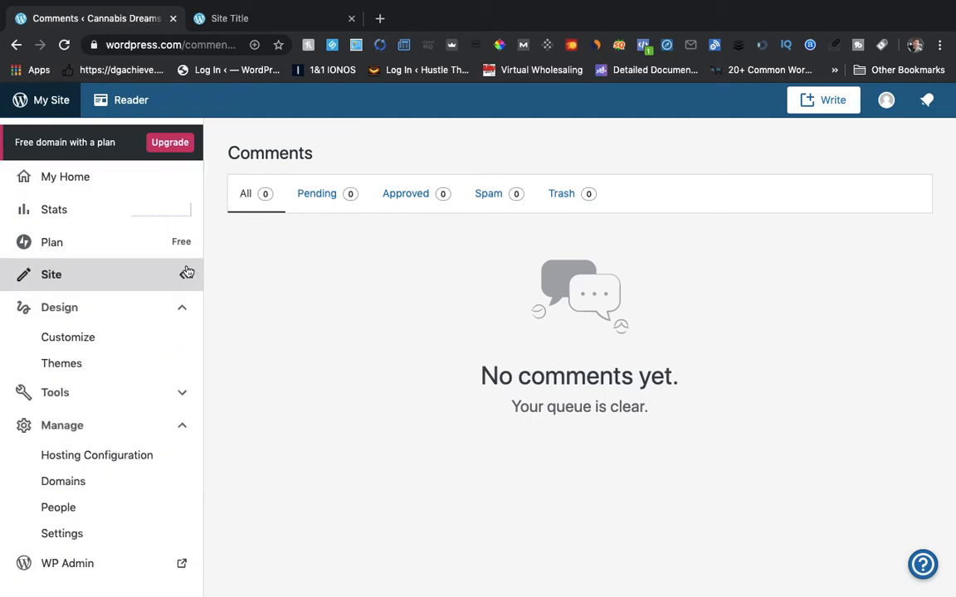
{"action": "left_click", "coordinate": [113, 345]}
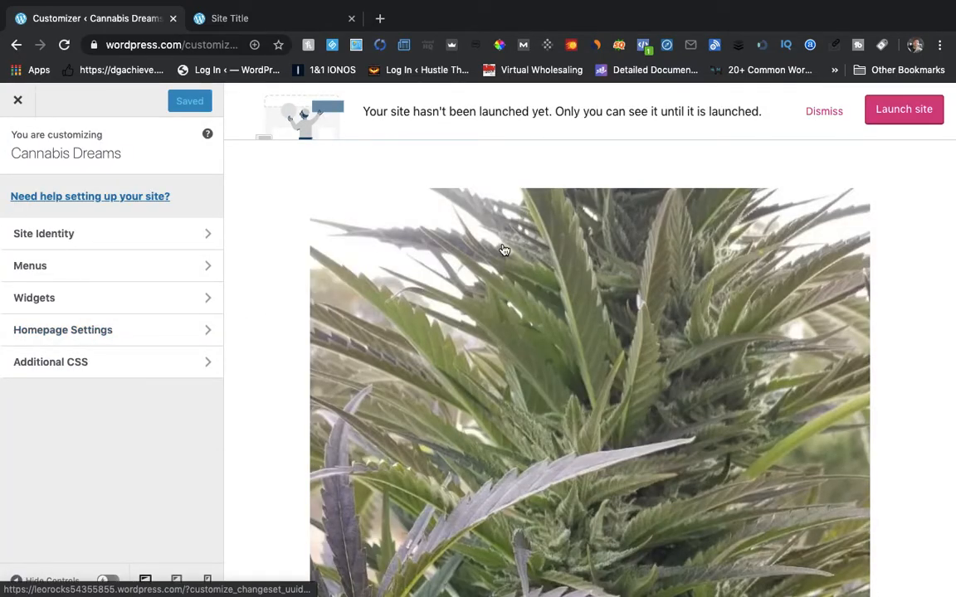
{"action": "left_click", "coordinate": [825, 114]}
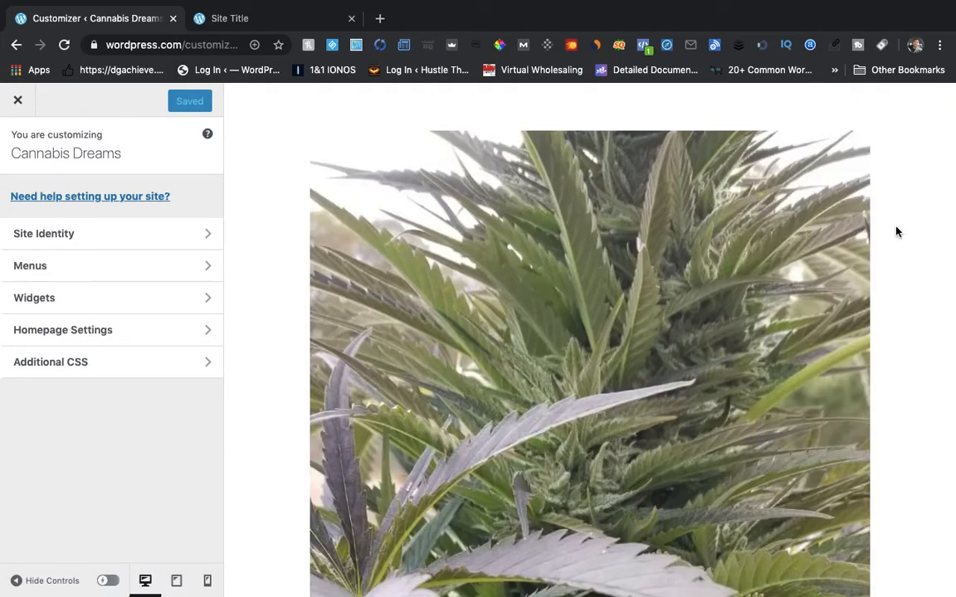
{"action": "scroll", "coordinate": [895, 232], "scroll_direction": "down", "scroll_amount": 5}
{"action": "scroll", "coordinate": [896, 232], "scroll_direction": "up", "scroll_amount": 2}
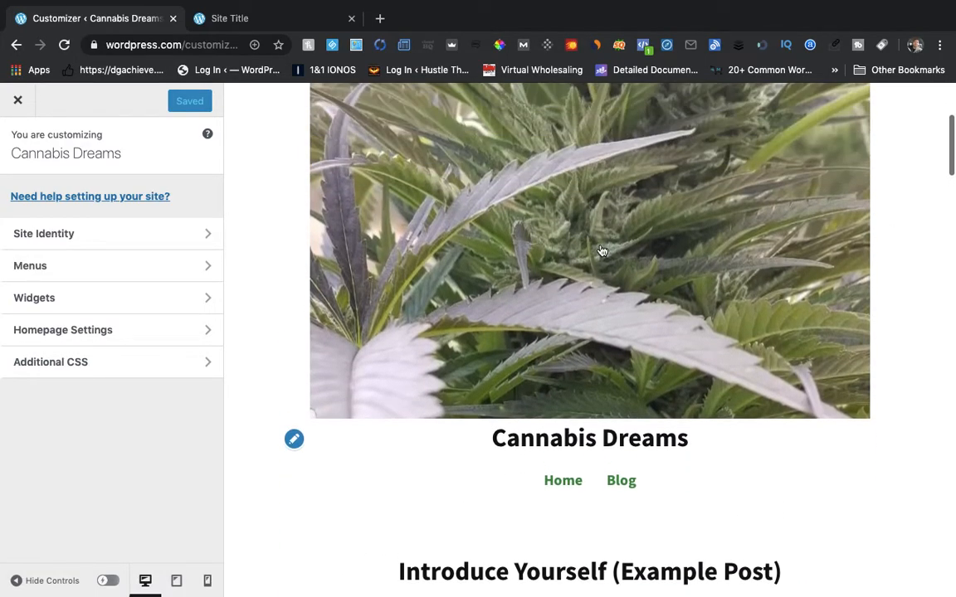
{"action": "scroll", "coordinate": [602, 251], "scroll_direction": "up", "scroll_amount": 3}
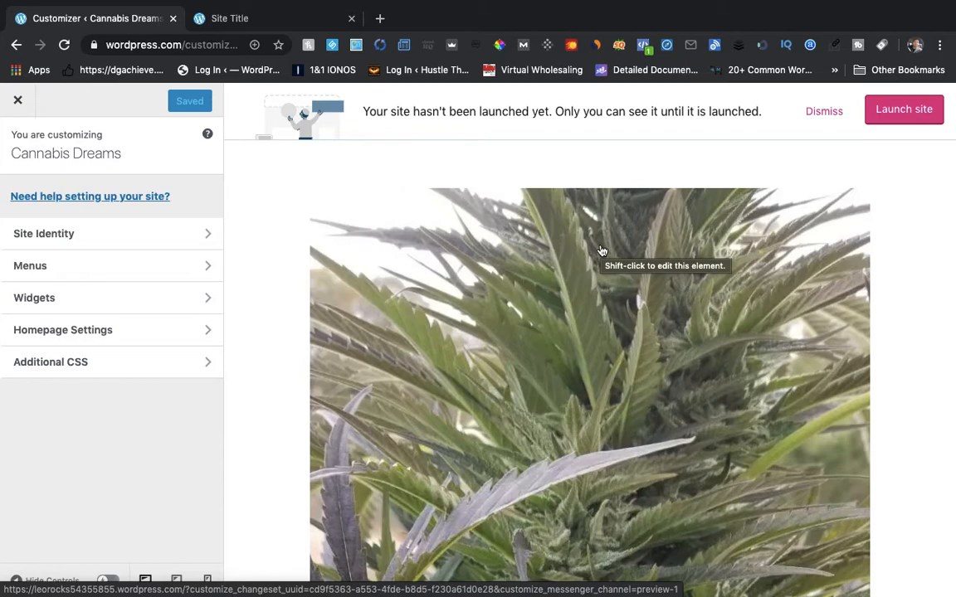
{"action": "scroll", "coordinate": [602, 251], "scroll_direction": "down", "scroll_amount": 5}
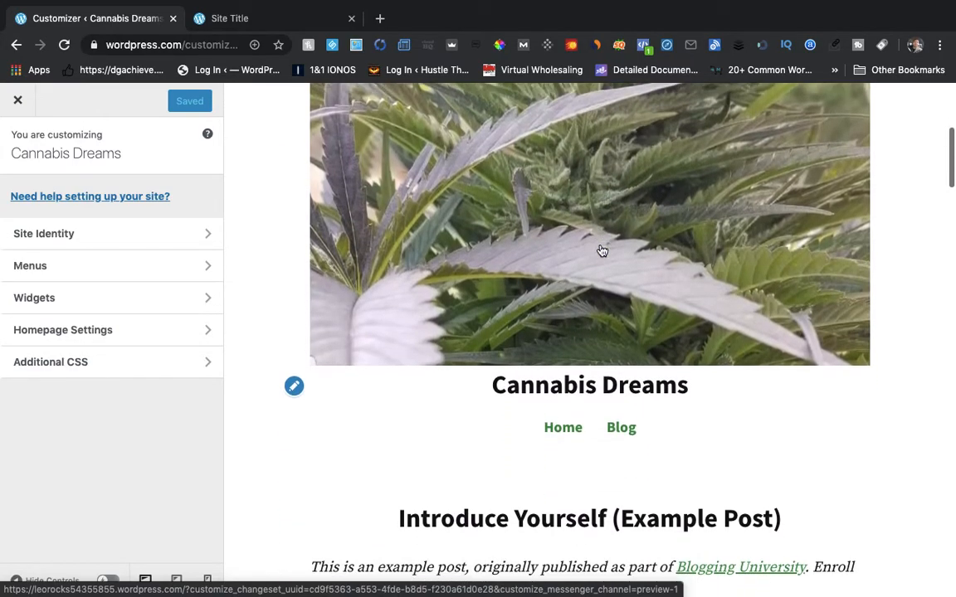
{"action": "scroll", "coordinate": [602, 250], "scroll_direction": "down", "scroll_amount": 1}
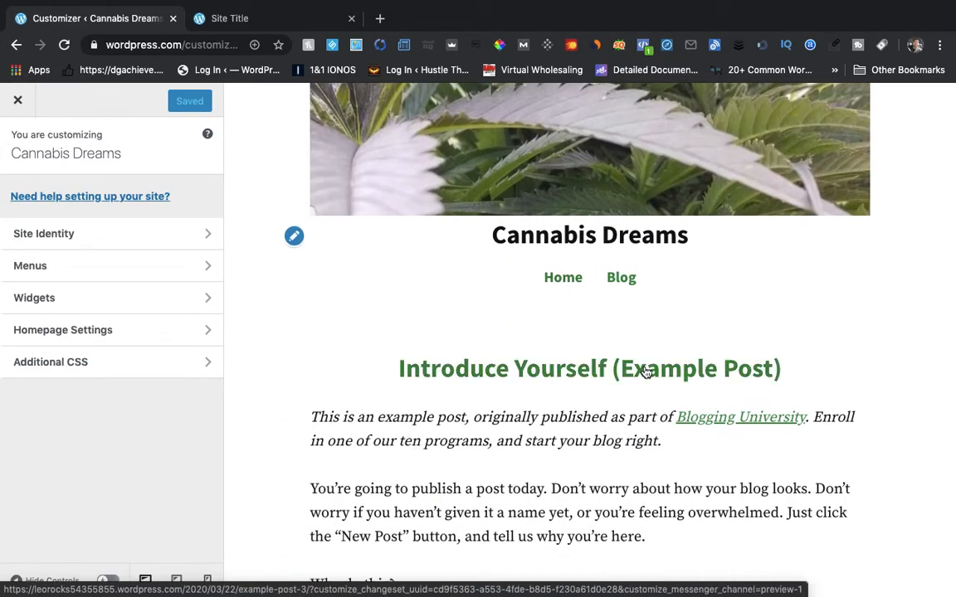
{"action": "scroll", "coordinate": [674, 389], "scroll_direction": "down", "scroll_amount": 2}
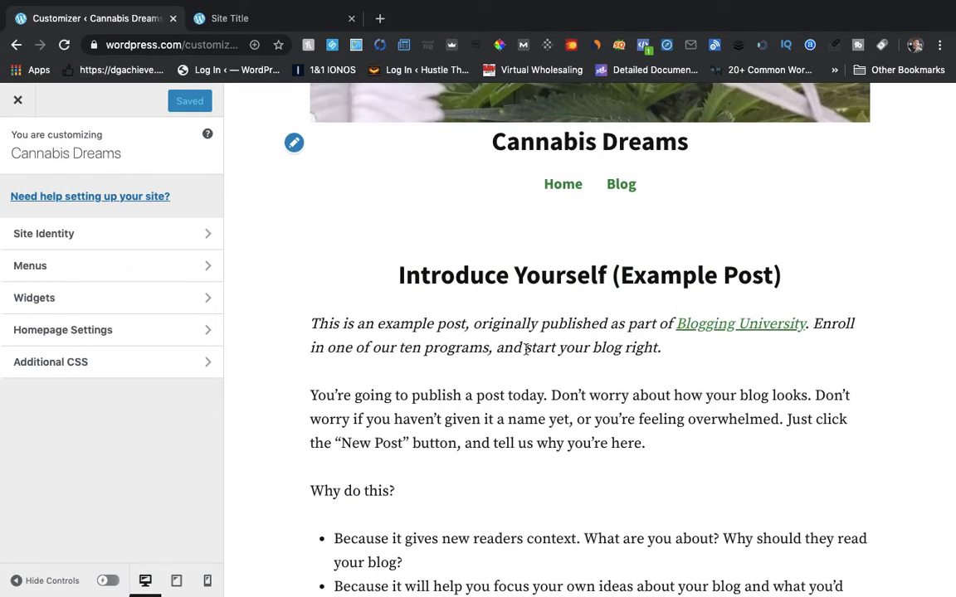
Step: Close the Customizer, expand Tools in the sidebar and open Plugins
{"action": "left_click", "coordinate": [18, 102]}
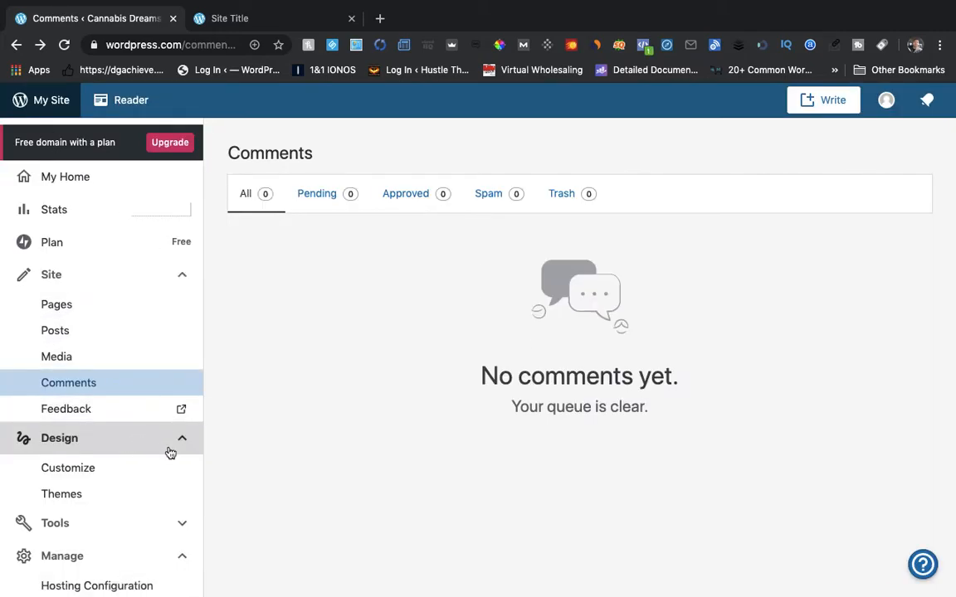
{"action": "scroll", "coordinate": [170, 453], "scroll_direction": "down", "scroll_amount": 1}
{"action": "scroll", "coordinate": [170, 453], "scroll_direction": "down", "scroll_amount": 1}
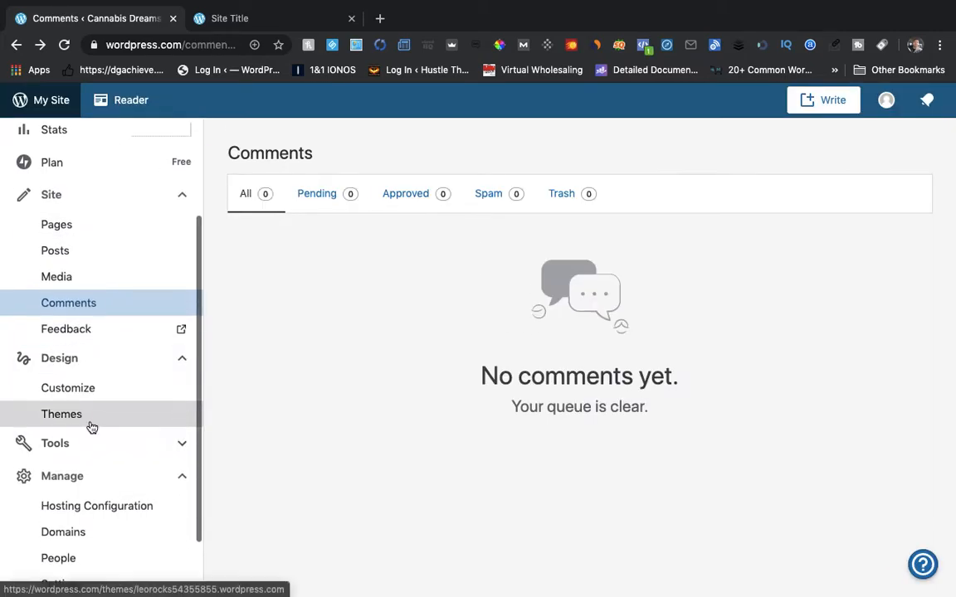
{"action": "left_click", "coordinate": [106, 449]}
{"action": "scroll", "coordinate": [107, 448], "scroll_direction": "down", "scroll_amount": 2}
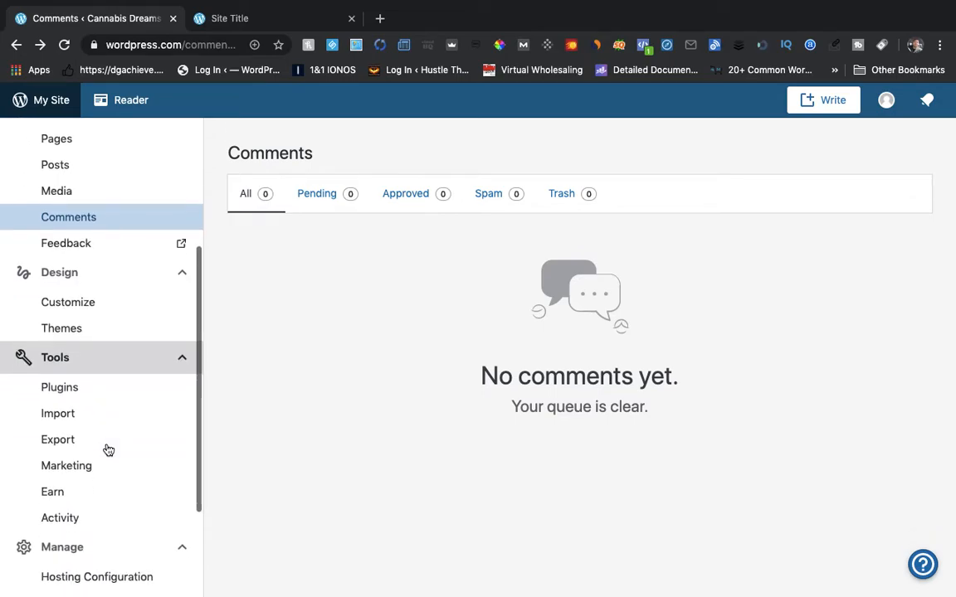
{"action": "left_click", "coordinate": [63, 400]}
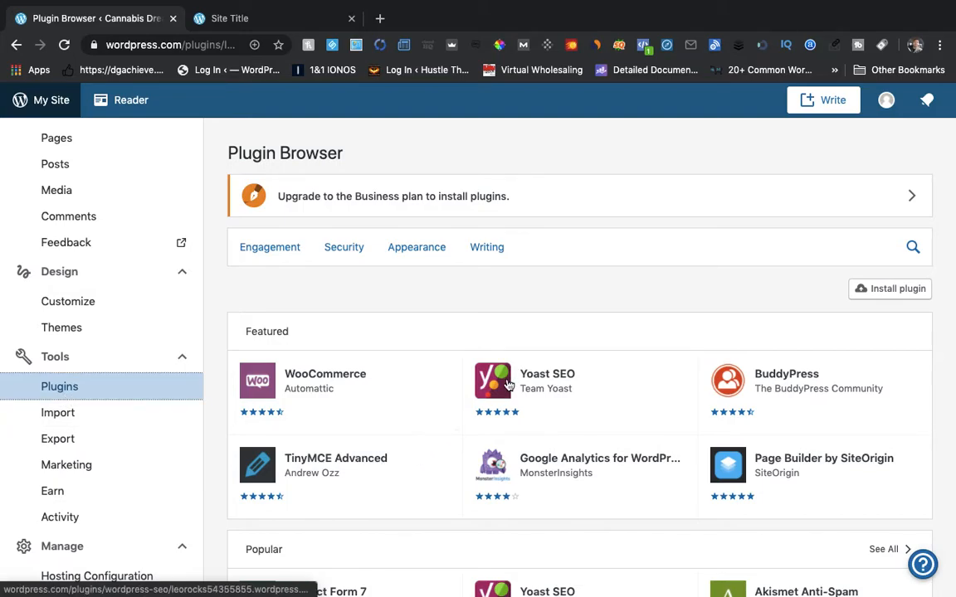
Step: Read the Yoast SEO plugin description and briefly visit Team Yoast's website
{"action": "scroll", "coordinate": [507, 384], "scroll_direction": "down", "scroll_amount": 3}
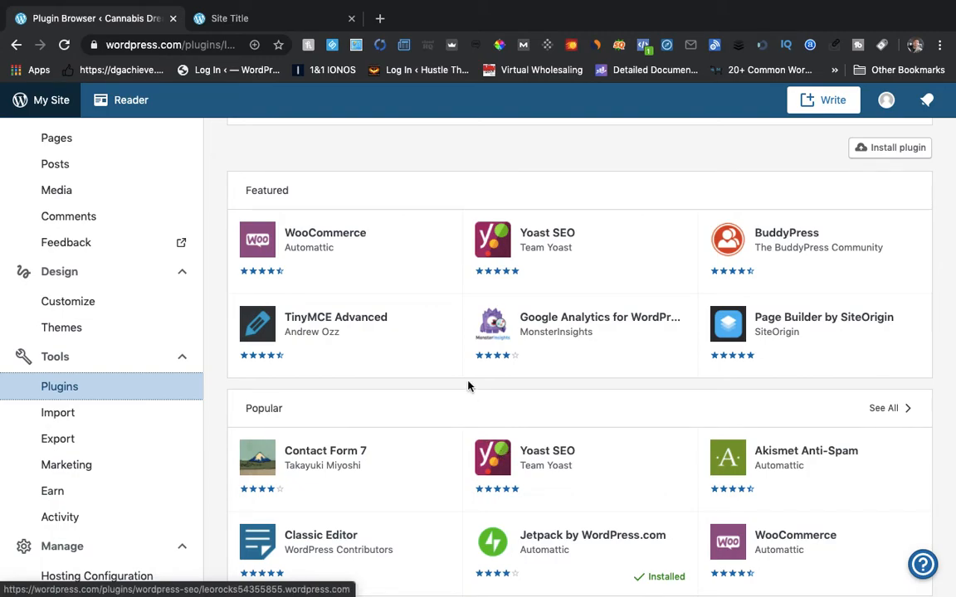
{"action": "left_click", "coordinate": [492, 238]}
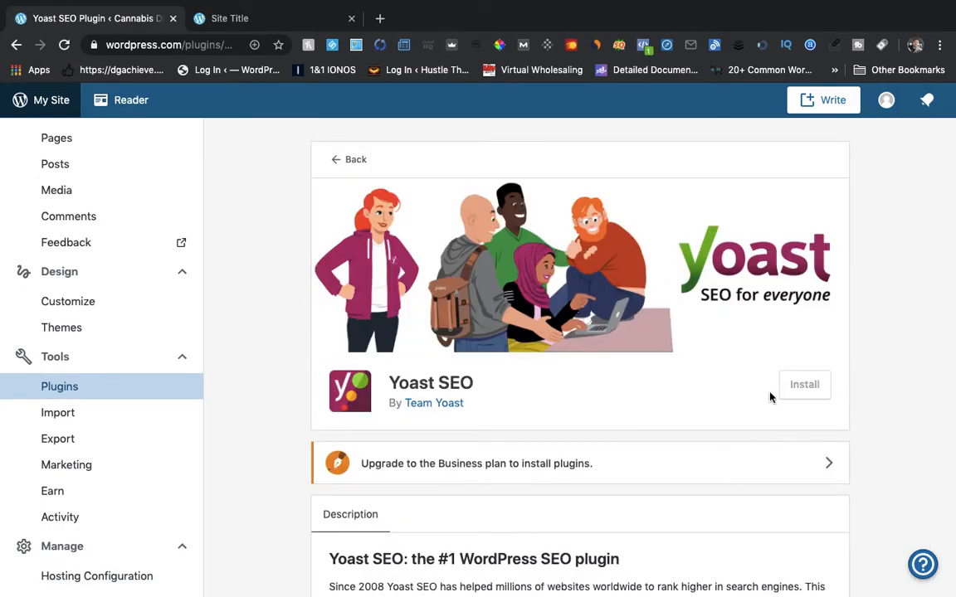
{"action": "scroll", "coordinate": [694, 389], "scroll_direction": "down", "scroll_amount": 3}
{"action": "scroll", "coordinate": [695, 390], "scroll_direction": "down", "scroll_amount": 2}
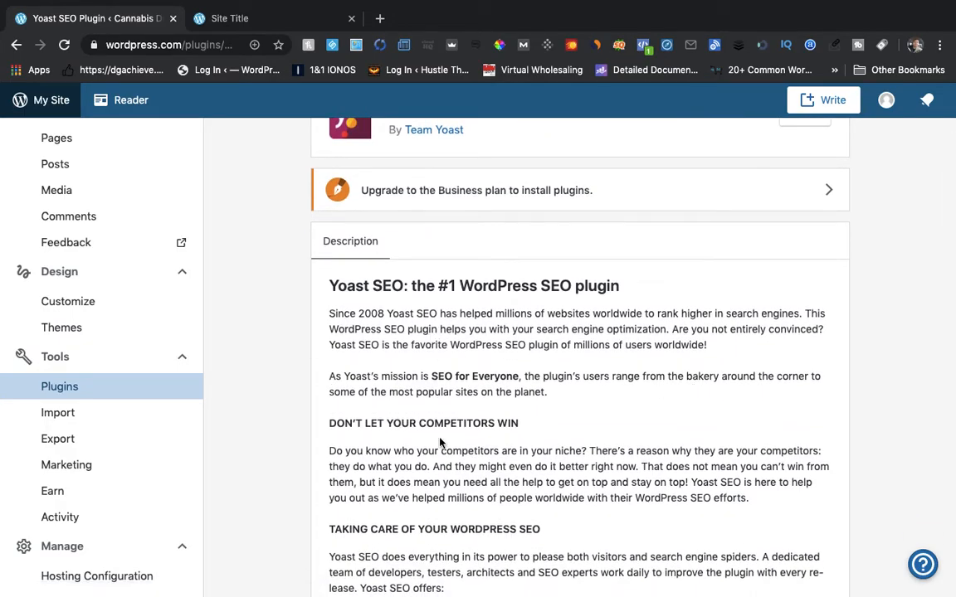
{"action": "scroll", "coordinate": [490, 471], "scroll_direction": "down", "scroll_amount": 10}
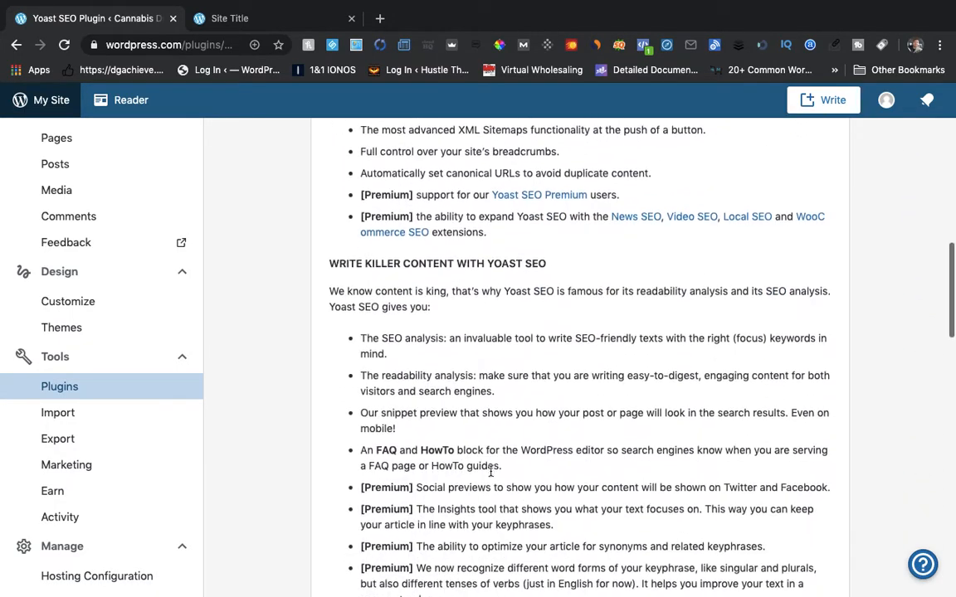
{"action": "scroll", "coordinate": [490, 472], "scroll_direction": "up", "scroll_amount": 15}
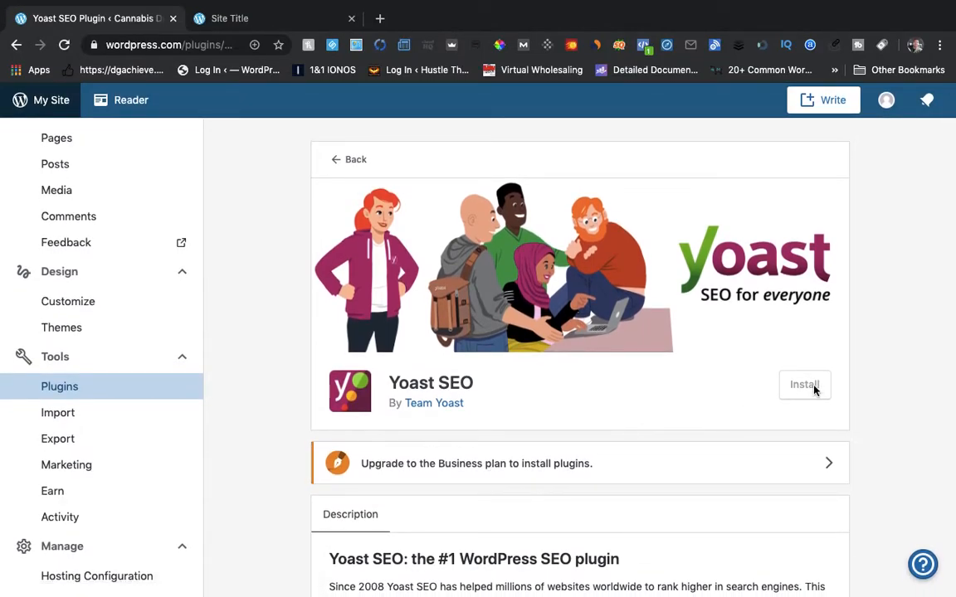
{"action": "left_click", "coordinate": [432, 403]}
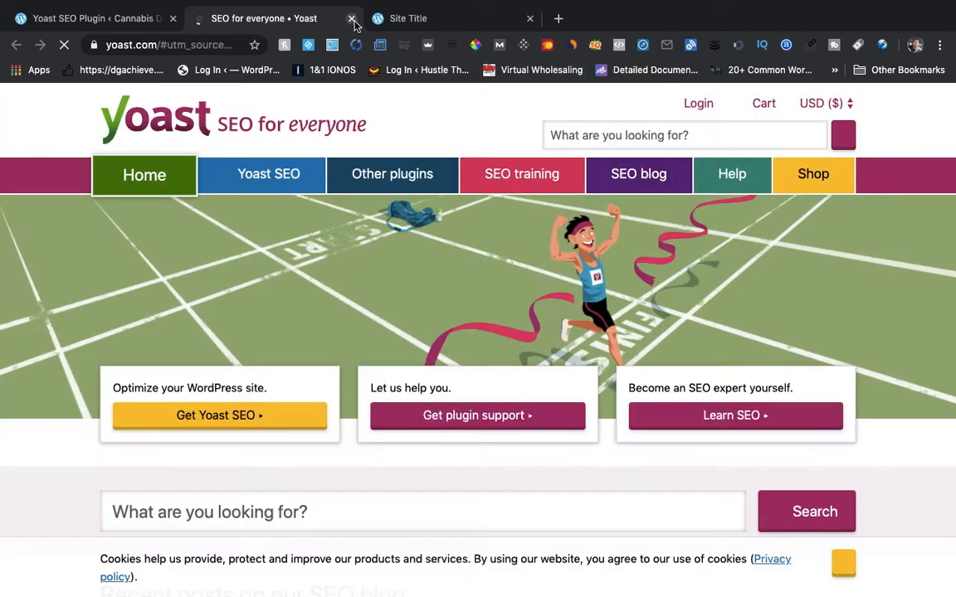
{"action": "left_click", "coordinate": [352, 18]}
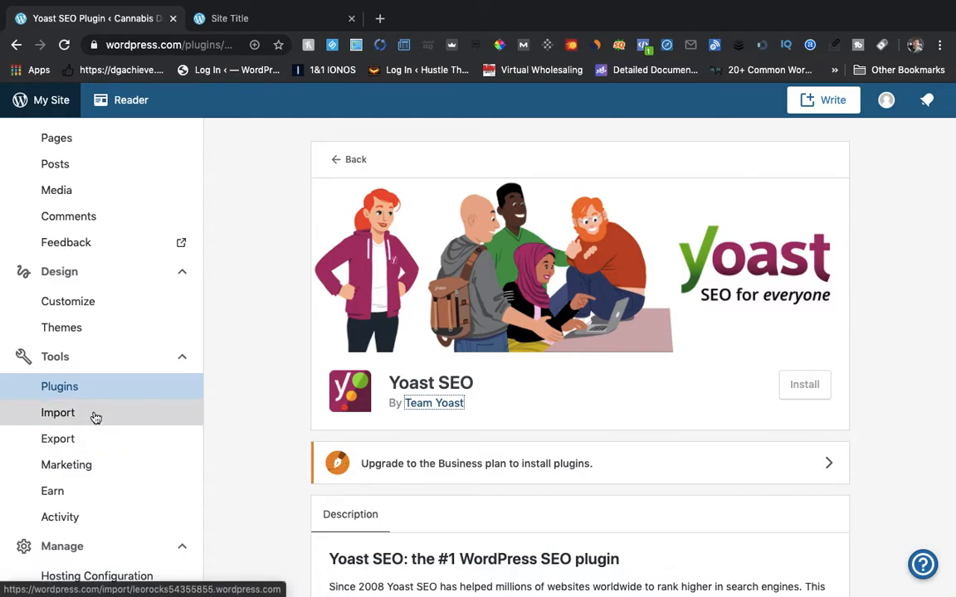
Step: Browse the Marketing and Integrations tools page, then go back to the Plugin Browser
{"action": "left_click", "coordinate": [87, 463]}
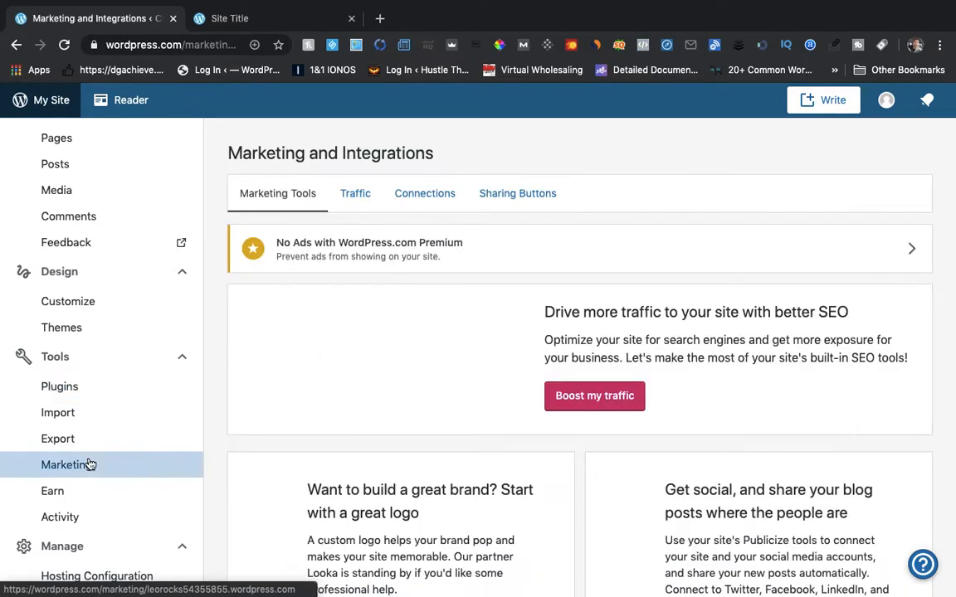
{"action": "scroll", "coordinate": [433, 427], "scroll_direction": "down", "scroll_amount": 5}
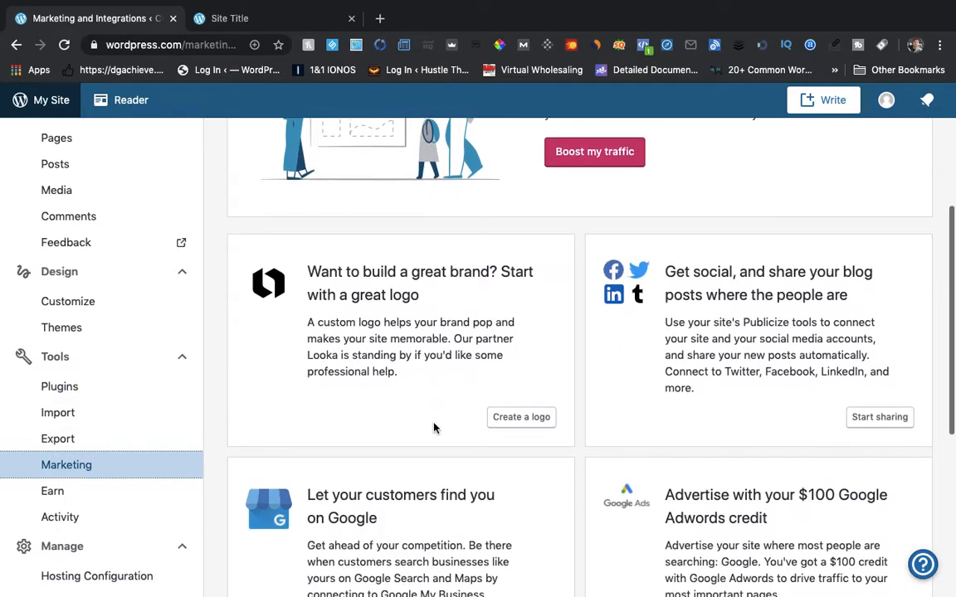
{"action": "left_click", "coordinate": [77, 401]}
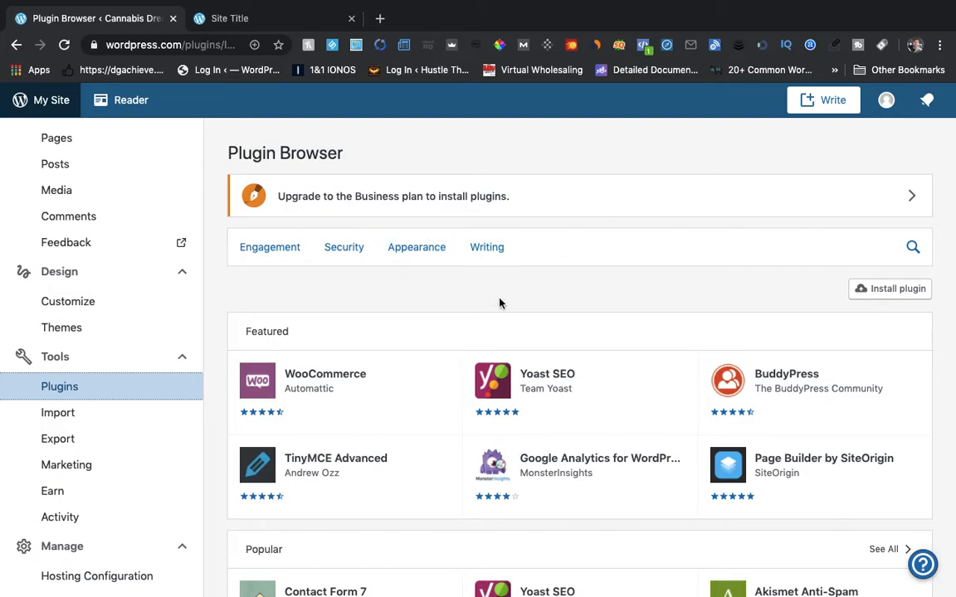
Step: Search the plugins for 'mailchimp', joining the typed 'mail chimp' into one word, and scan the results
{"action": "scroll", "coordinate": [508, 307], "scroll_direction": "down", "scroll_amount": 3}
{"action": "scroll", "coordinate": [508, 307], "scroll_direction": "up", "scroll_amount": 3}
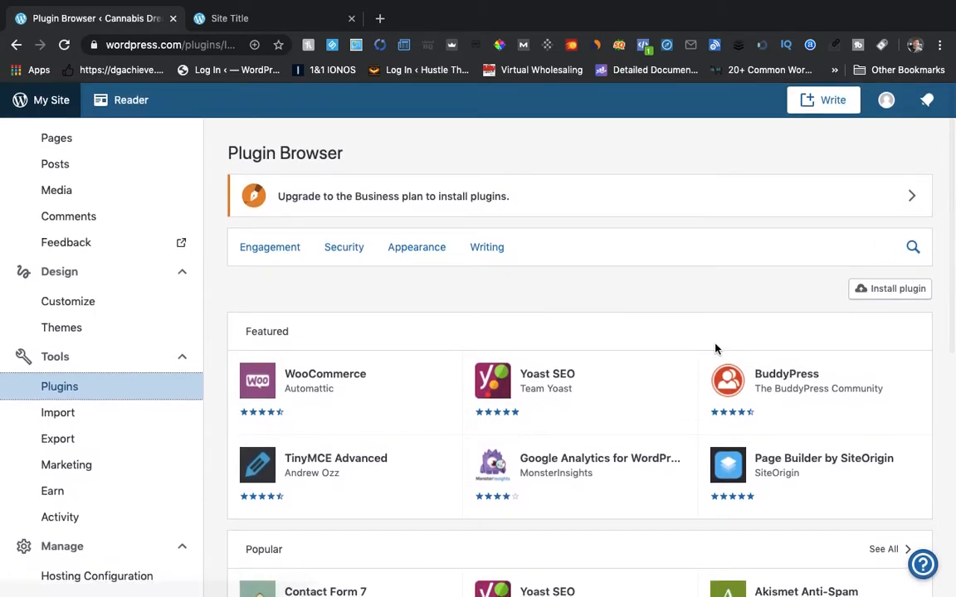
{"action": "left_click", "coordinate": [914, 248]}
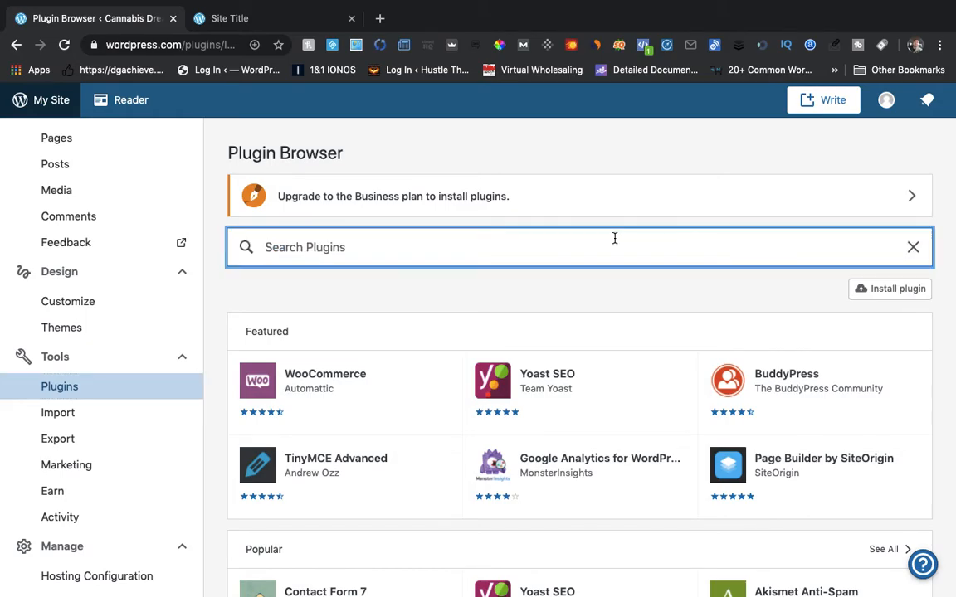
{"action": "type", "text": "mail chi"}
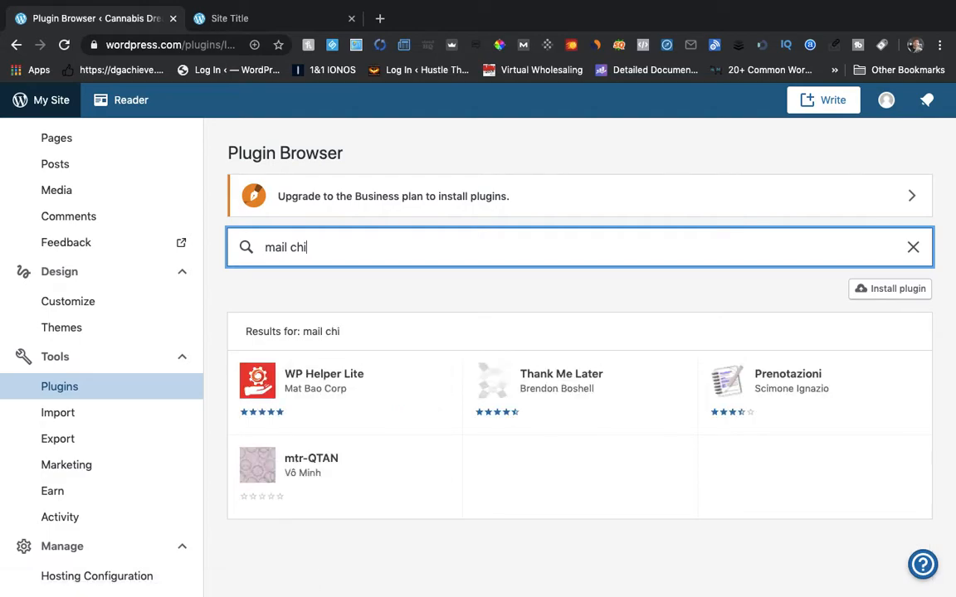
{"action": "type", "text": "mp"}
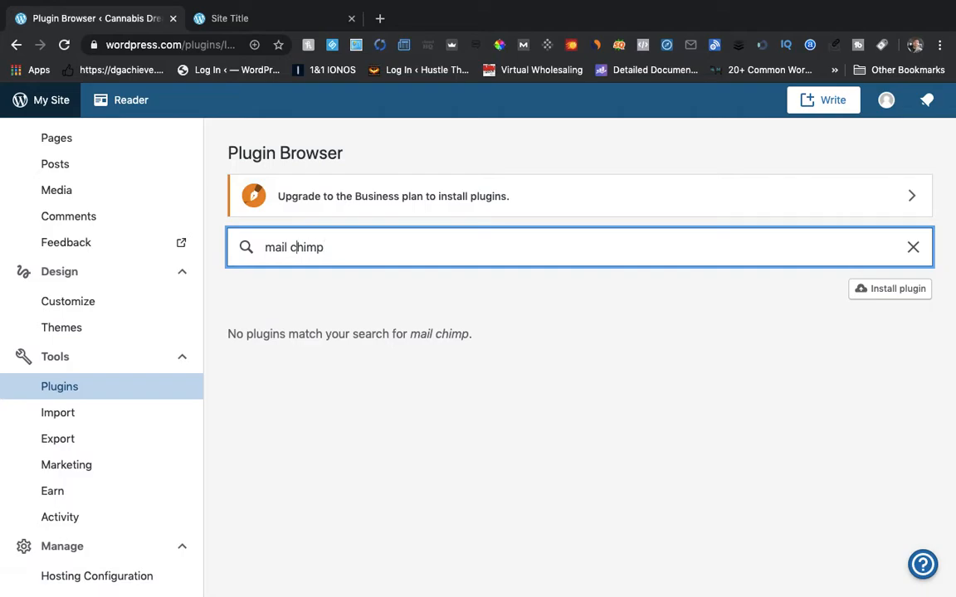
{"action": "left_click", "coordinate": [290, 248]}
{"action": "key", "text": "BackSpace"}
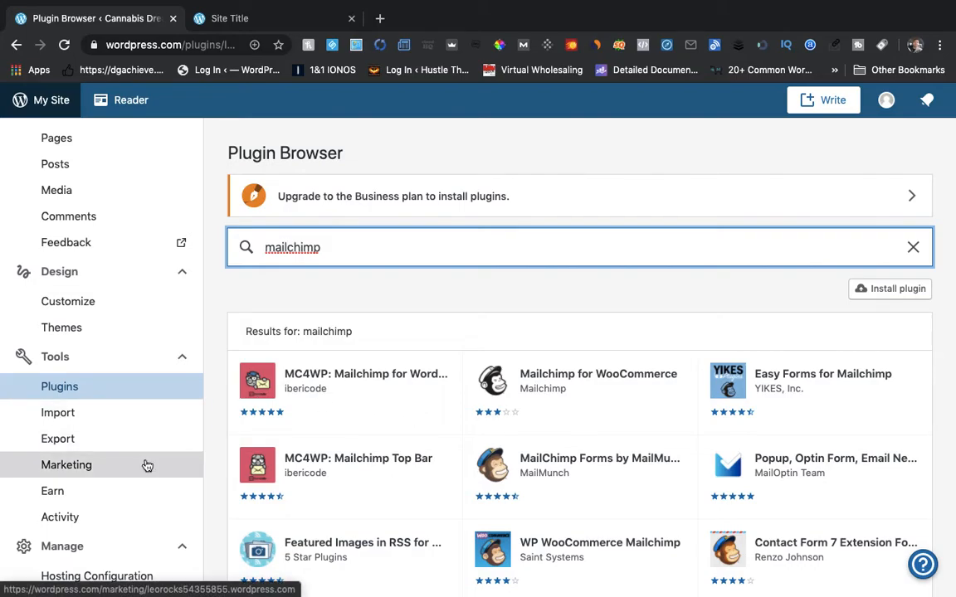
{"action": "scroll", "coordinate": [147, 466], "scroll_direction": "down", "scroll_amount": 3}
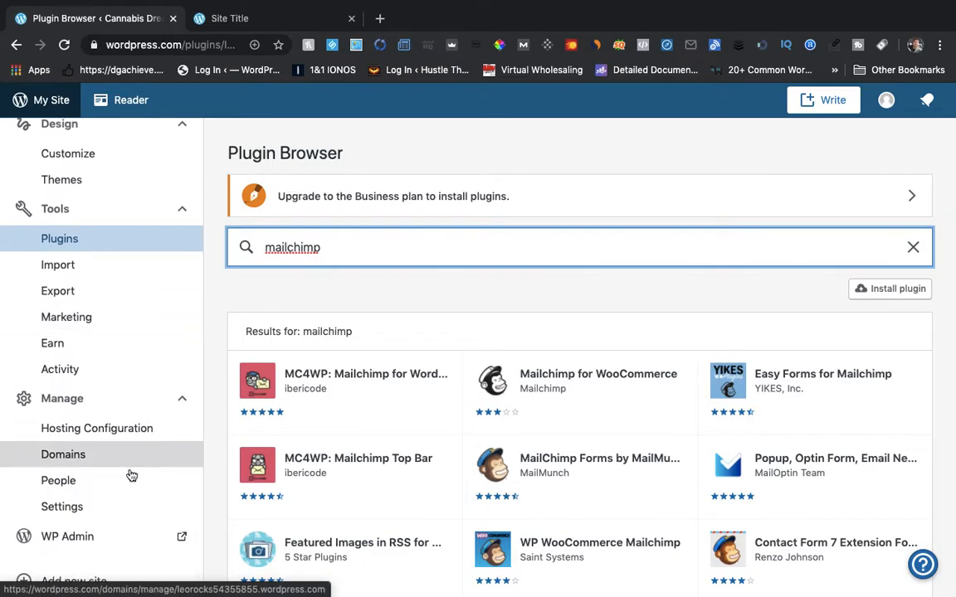
Step: Open the site's General settings and scroll through them
{"action": "left_click", "coordinate": [87, 511]}
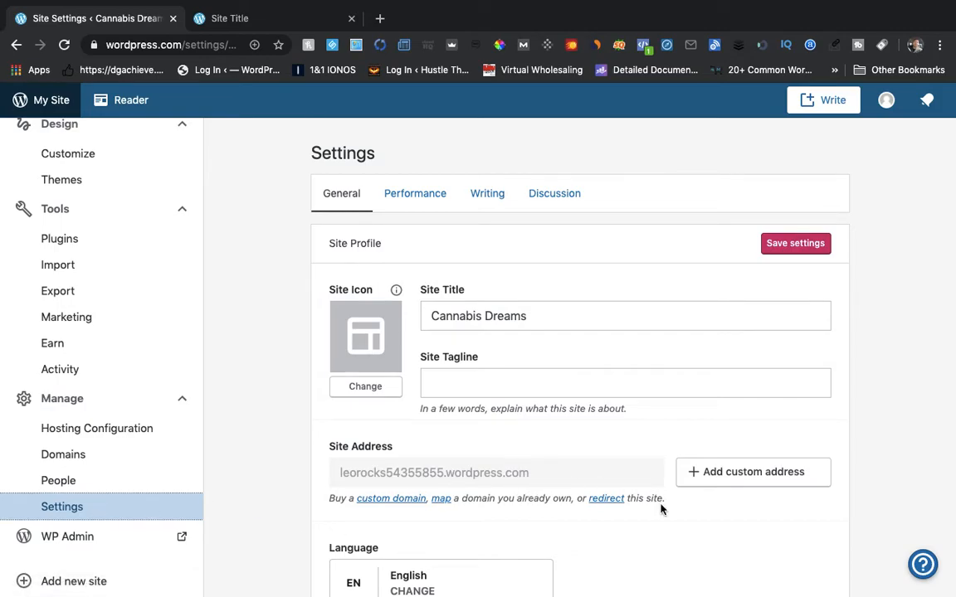
{"action": "scroll", "coordinate": [661, 508], "scroll_direction": "down", "scroll_amount": 3}
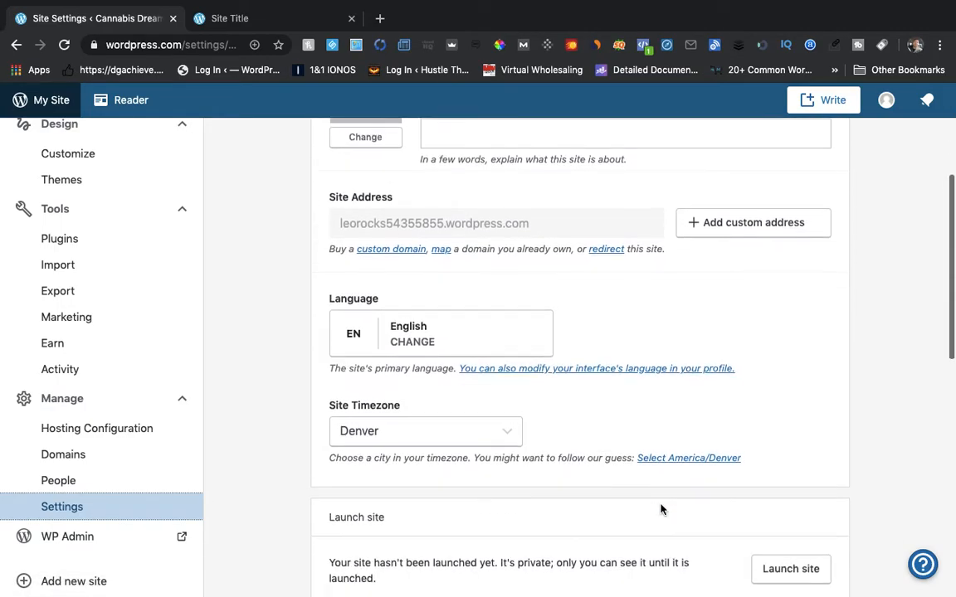
{"action": "scroll", "coordinate": [662, 508], "scroll_direction": "down", "scroll_amount": 1}
{"action": "scroll", "coordinate": [662, 509], "scroll_direction": "down", "scroll_amount": 5}
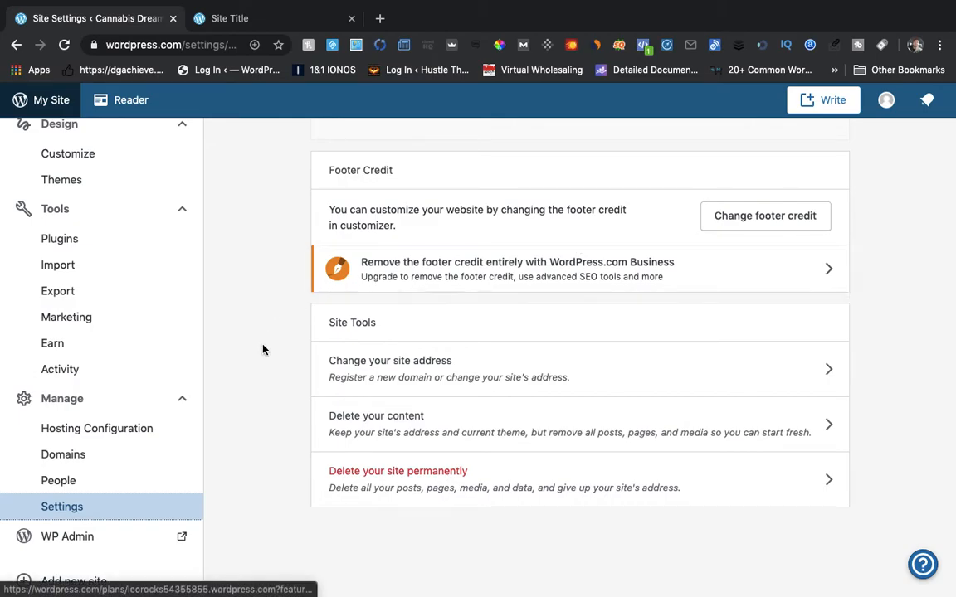
Step: Collapse the Tools and Site sidebar sections and return to the My Home dashboard
{"action": "left_click", "coordinate": [180, 217]}
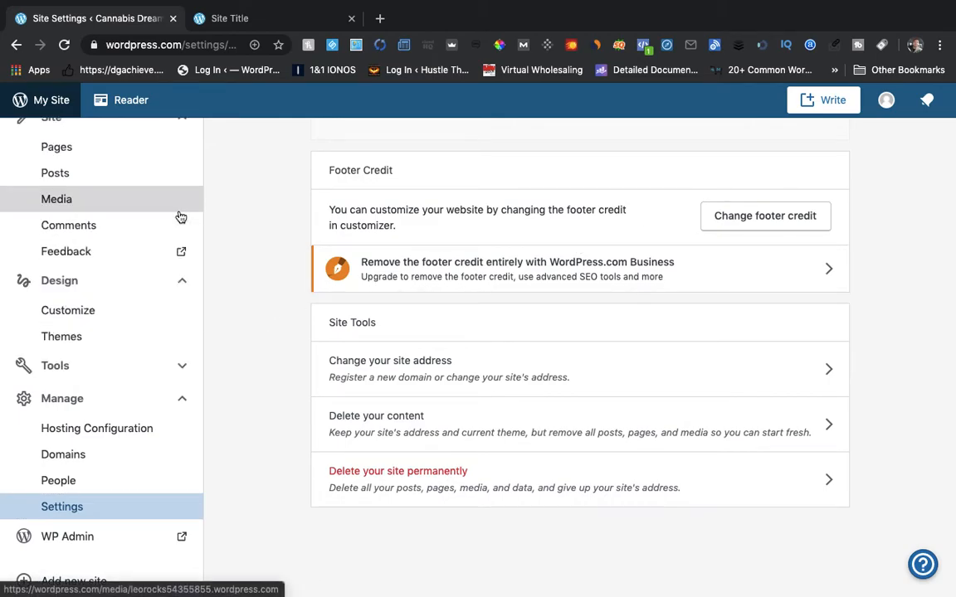
{"action": "scroll", "coordinate": [205, 313], "scroll_direction": "up", "scroll_amount": 3}
{"action": "scroll", "coordinate": [146, 315], "scroll_direction": "up", "scroll_amount": 2}
{"action": "scroll", "coordinate": [146, 315], "scroll_direction": "up", "scroll_amount": 1}
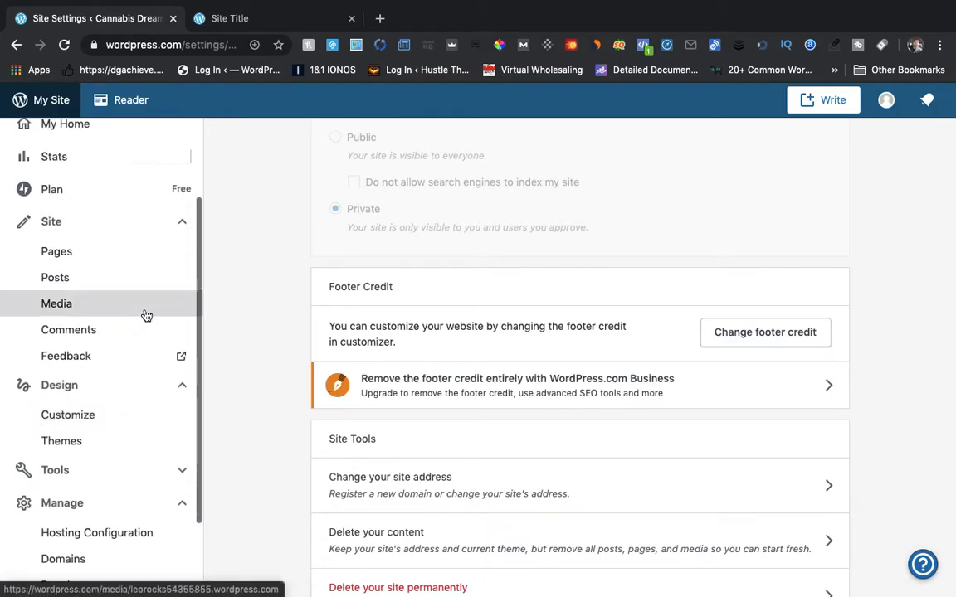
{"action": "left_click", "coordinate": [186, 228]}
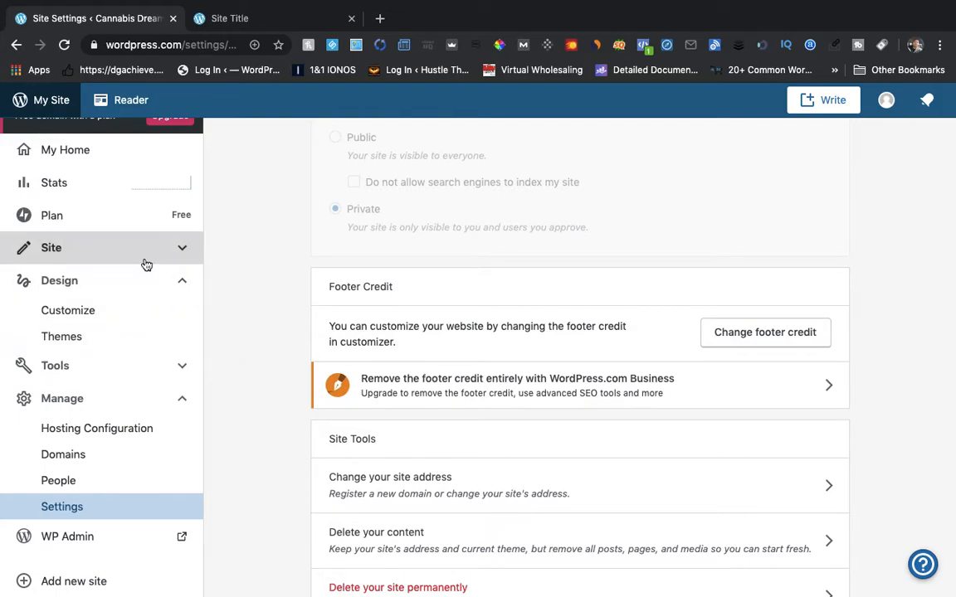
{"action": "scroll", "coordinate": [145, 264], "scroll_direction": "up", "scroll_amount": 3}
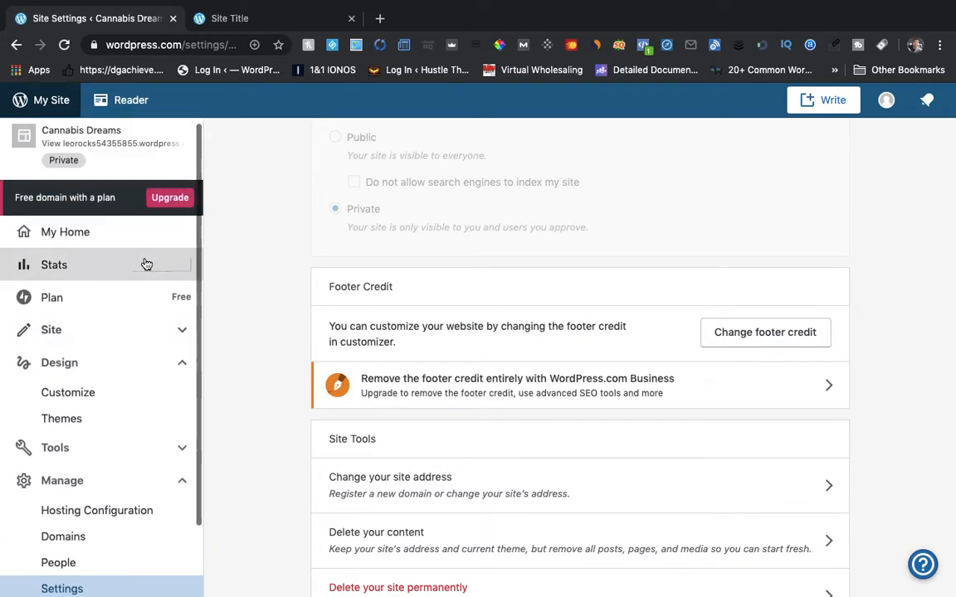
{"action": "left_click", "coordinate": [97, 240]}
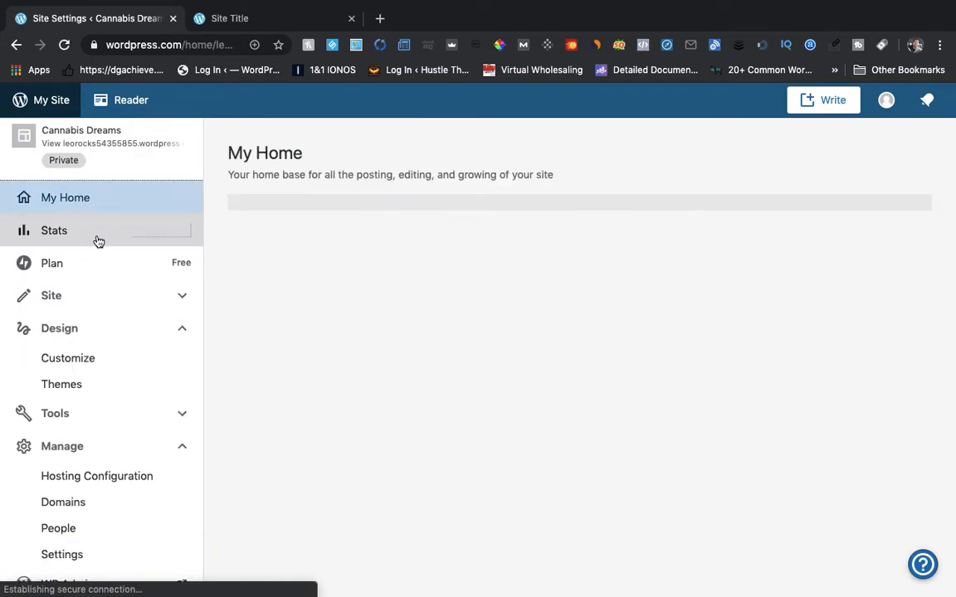
Step: Switch to the live Cannabis Dreams site tab and reload it
{"action": "left_click", "coordinate": [260, 21]}
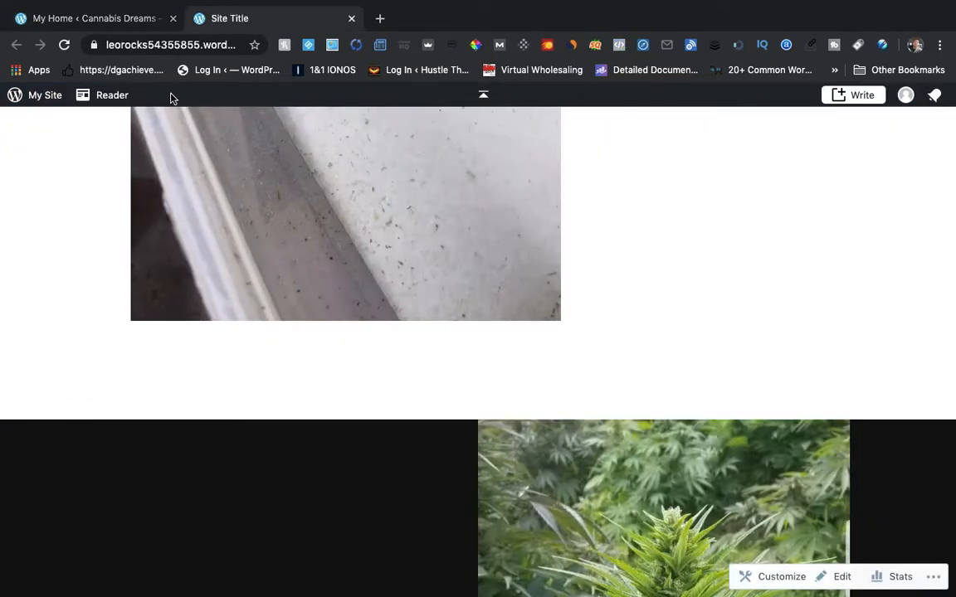
{"action": "left_click", "coordinate": [64, 43]}
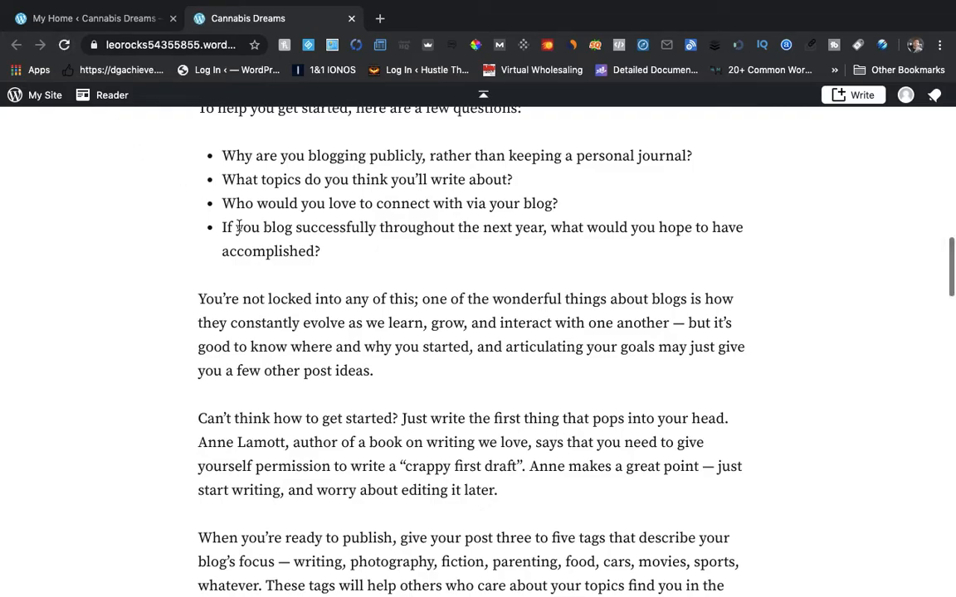
{"action": "scroll", "coordinate": [239, 225], "scroll_direction": "up", "scroll_amount": 10}
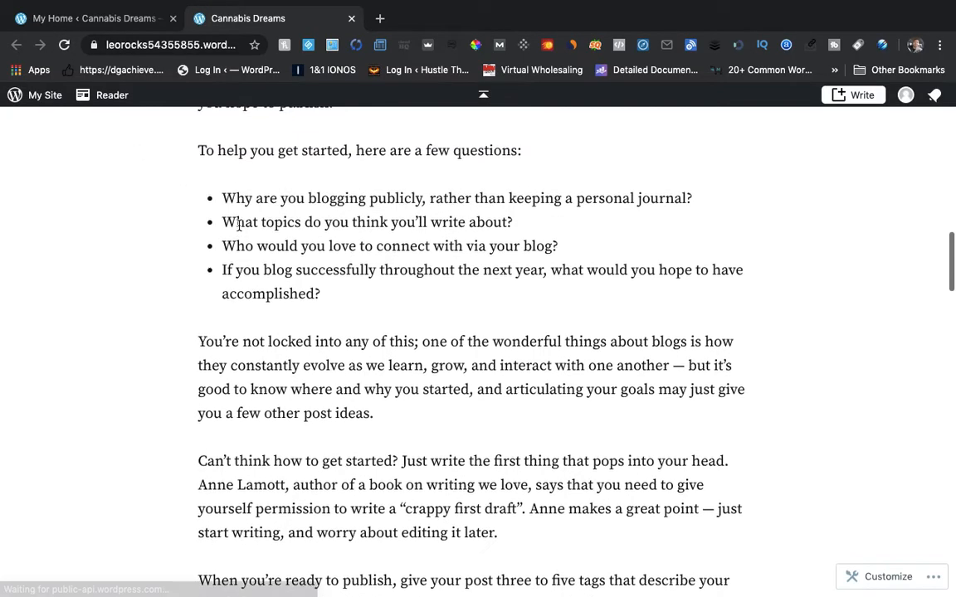
{"action": "scroll", "coordinate": [239, 226], "scroll_direction": "up", "scroll_amount": 8}
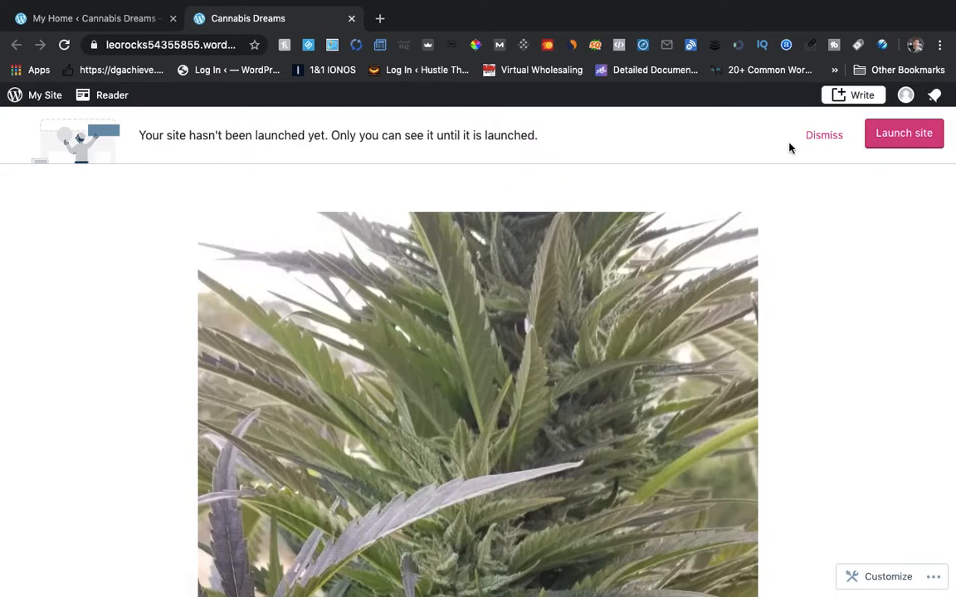
Step: Dismiss the 'Your site hasn't been launched yet' banner and look at the posts below
{"action": "left_click", "coordinate": [820, 138]}
{"action": "scroll", "coordinate": [786, 307], "scroll_direction": "down", "scroll_amount": 10}
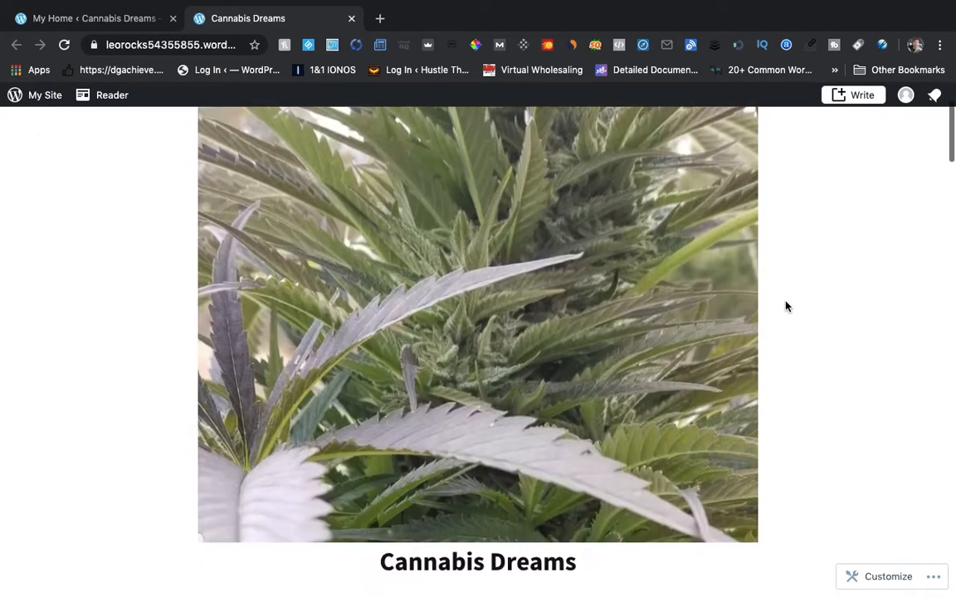
{"action": "scroll", "coordinate": [787, 307], "scroll_direction": "up", "scroll_amount": 3}
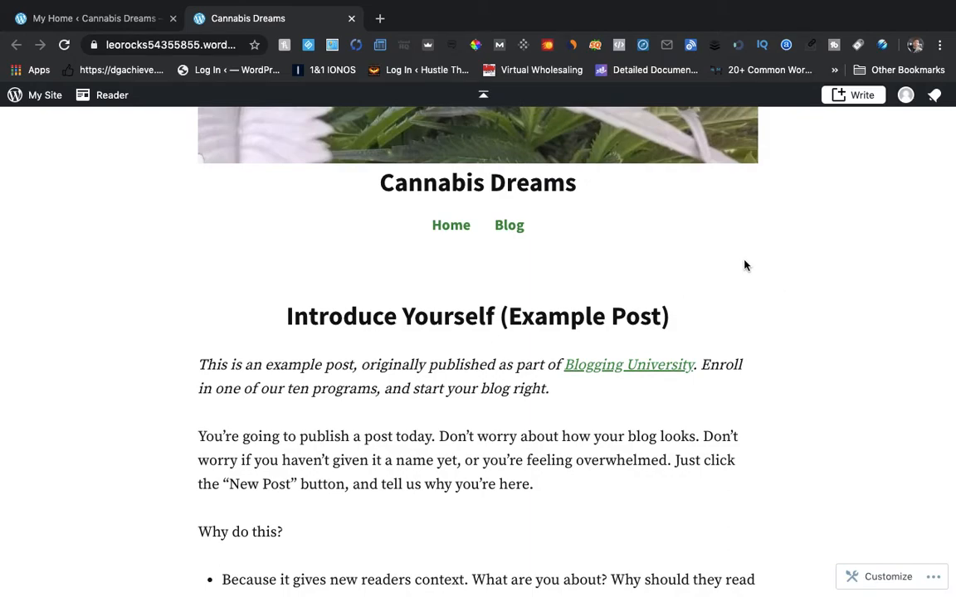
Step: Open the Blog page and scroll through its example posts to Follow My Blog and back
{"action": "left_click", "coordinate": [512, 227]}
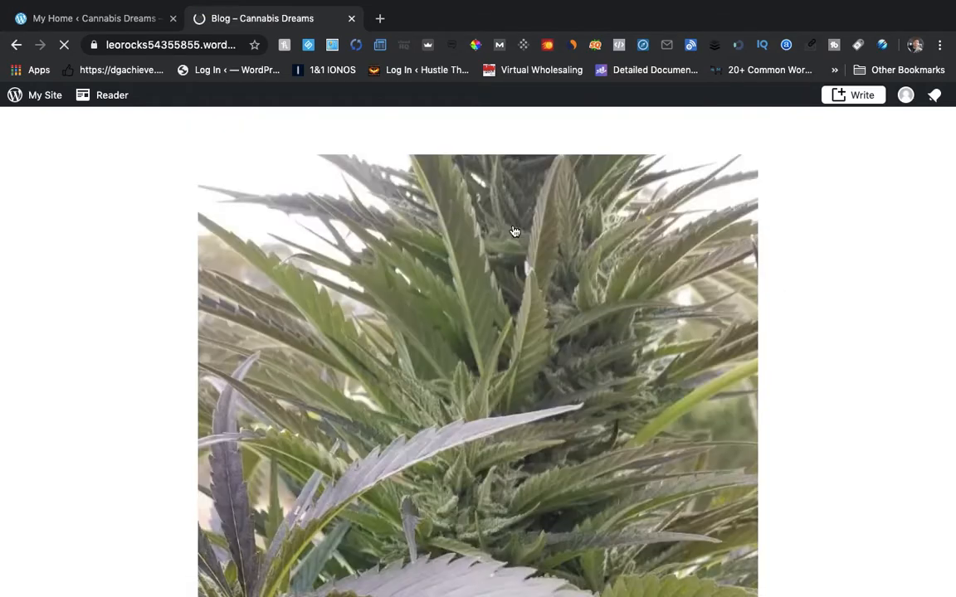
{"action": "scroll", "coordinate": [513, 232], "scroll_direction": "down", "scroll_amount": 10}
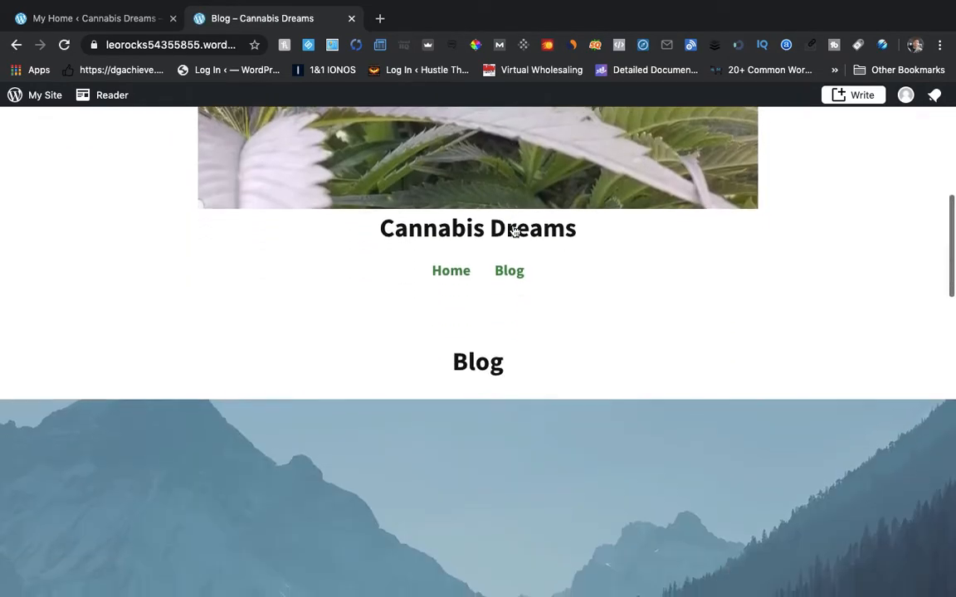
{"action": "scroll", "coordinate": [514, 232], "scroll_direction": "down", "scroll_amount": 5}
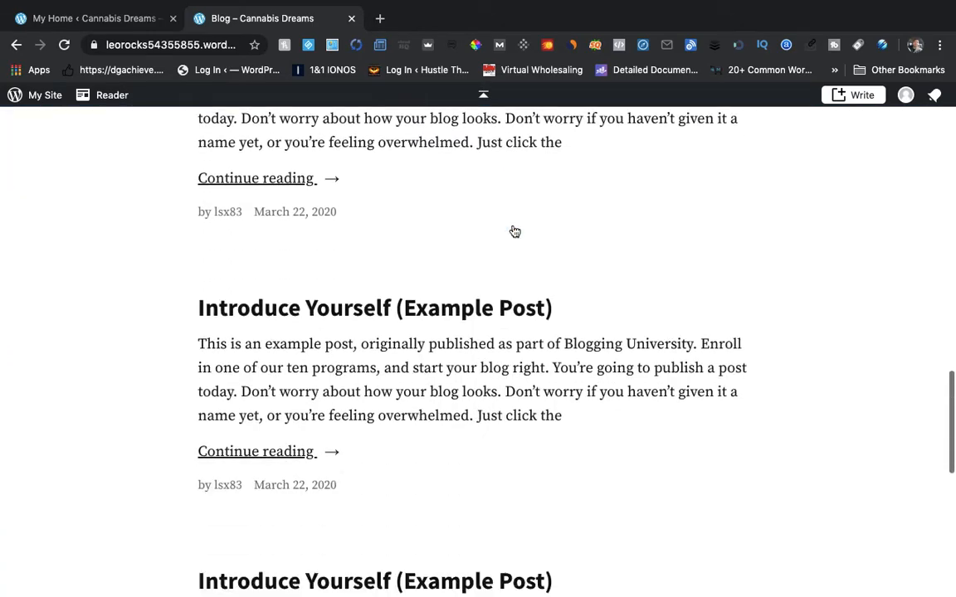
{"action": "scroll", "coordinate": [513, 232], "scroll_direction": "up", "scroll_amount": 5}
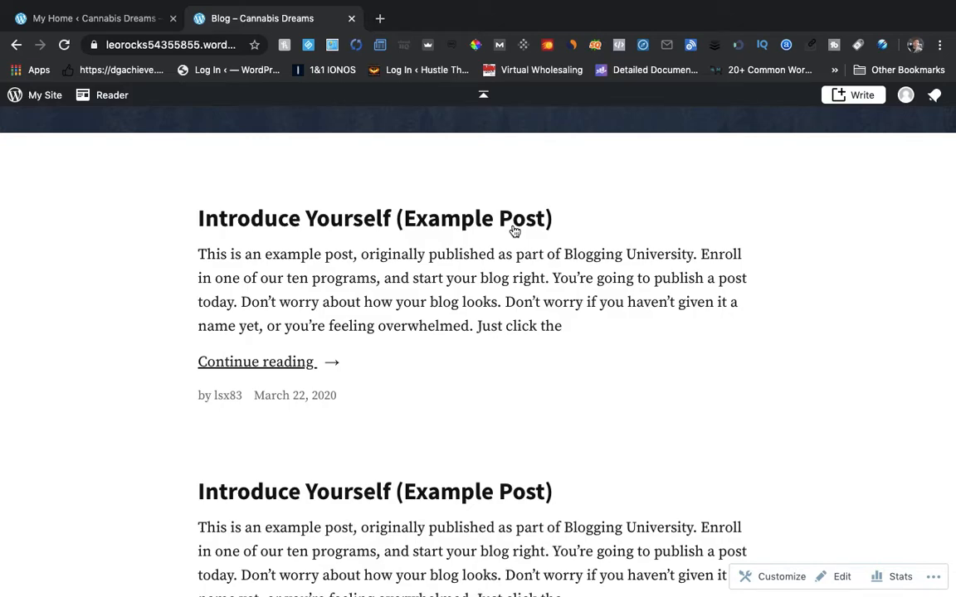
{"action": "scroll", "coordinate": [505, 346], "scroll_direction": "up", "scroll_amount": 3}
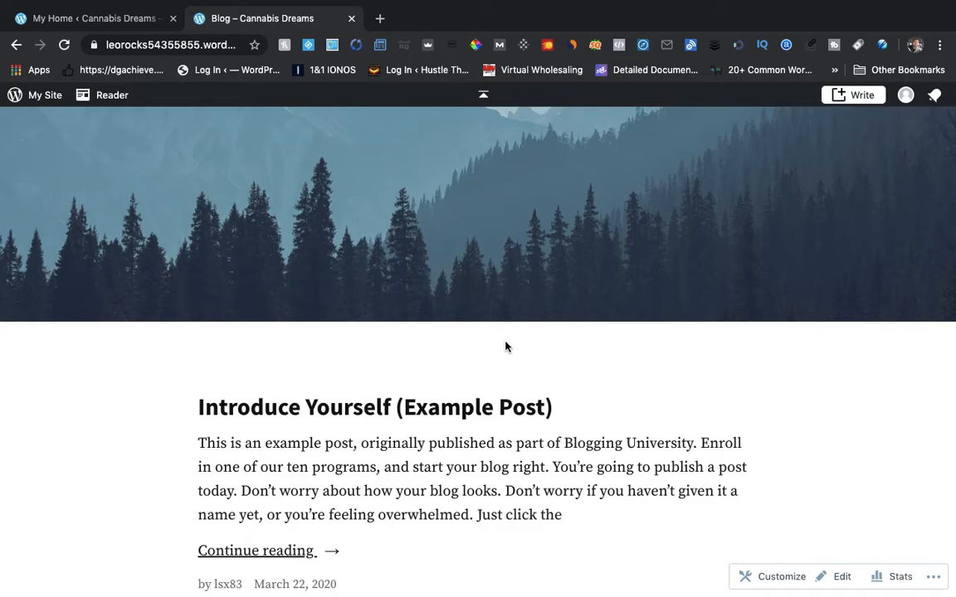
{"action": "scroll", "coordinate": [502, 390], "scroll_direction": "down", "scroll_amount": 5}
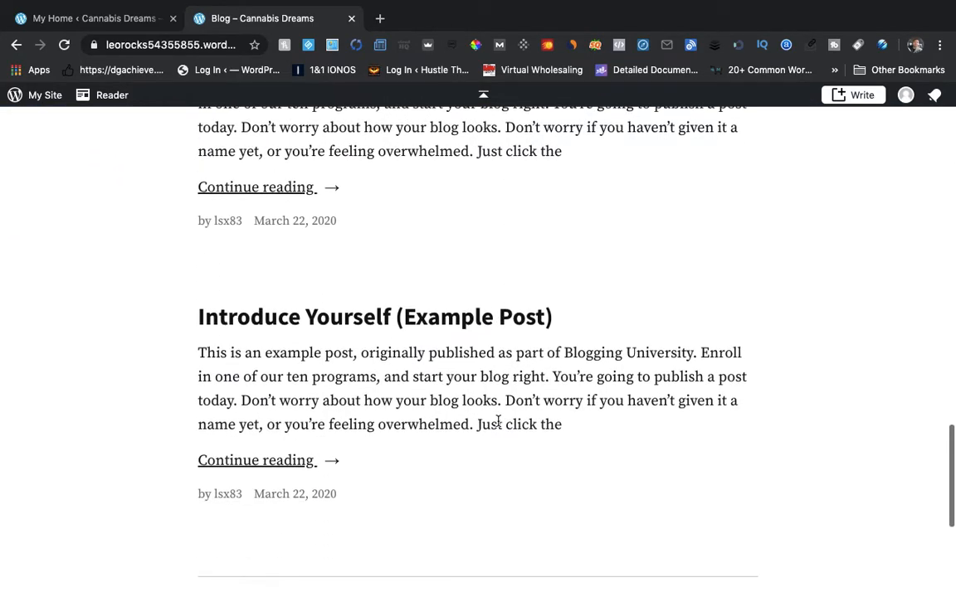
{"action": "scroll", "coordinate": [498, 423], "scroll_direction": "down", "scroll_amount": 1}
{"action": "scroll", "coordinate": [498, 427], "scroll_direction": "down", "scroll_amount": 4}
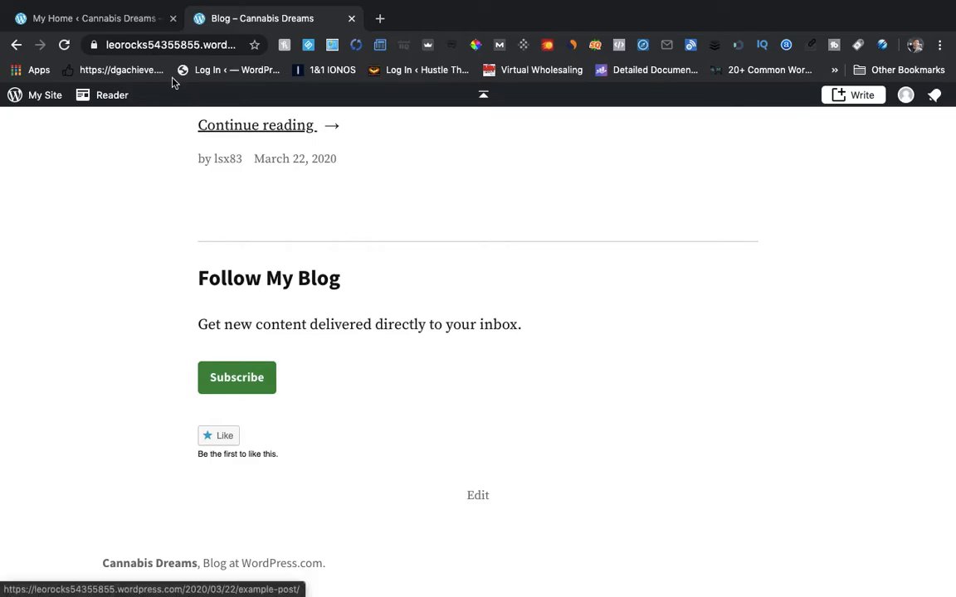
{"action": "scroll", "coordinate": [262, 205], "scroll_direction": "up", "scroll_amount": 2}
{"action": "scroll", "coordinate": [262, 206], "scroll_direction": "up", "scroll_amount": 15}
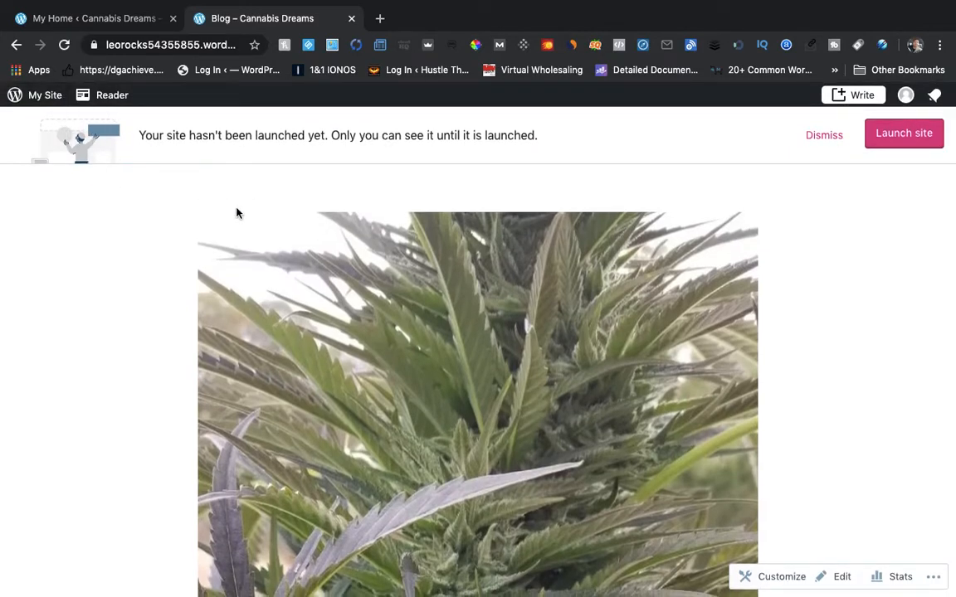
Step: View the Home page with its 'The Best Cannabis' cover, then return to the My Home tab
{"action": "left_click", "coordinate": [16, 45]}
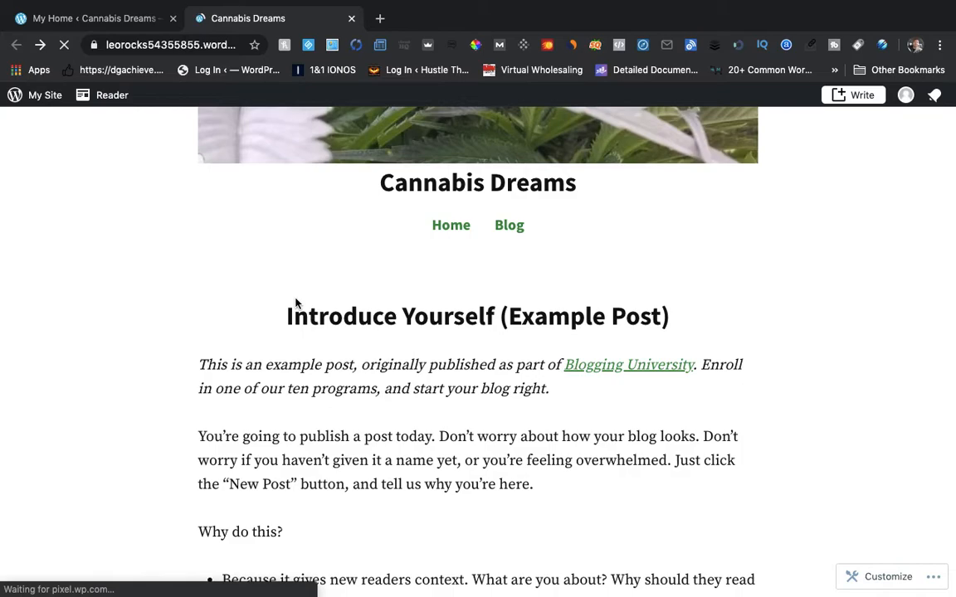
{"action": "left_click", "coordinate": [451, 270]}
{"action": "scroll", "coordinate": [453, 279], "scroll_direction": "down", "scroll_amount": 10}
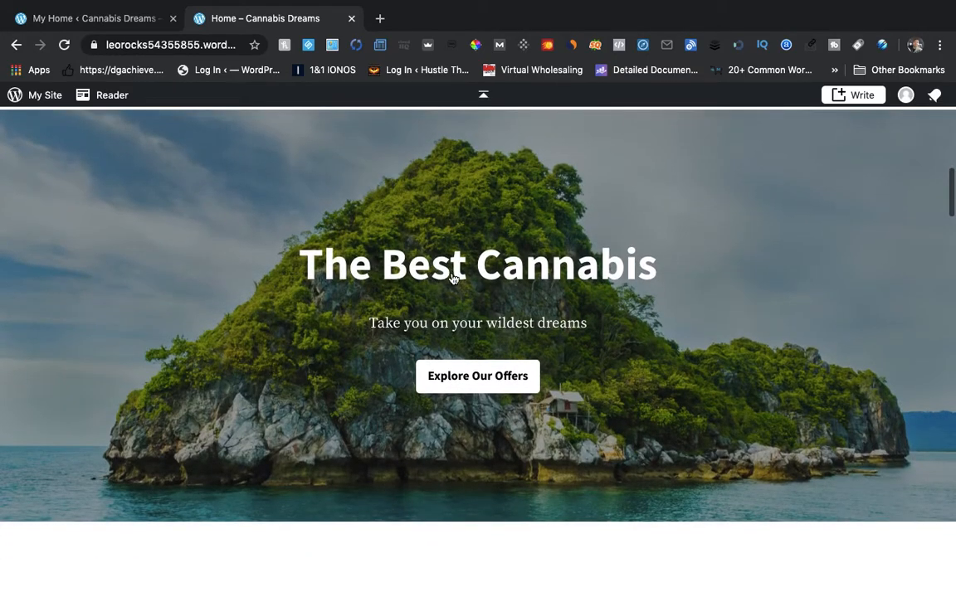
{"action": "scroll", "coordinate": [453, 279], "scroll_direction": "down", "scroll_amount": 6}
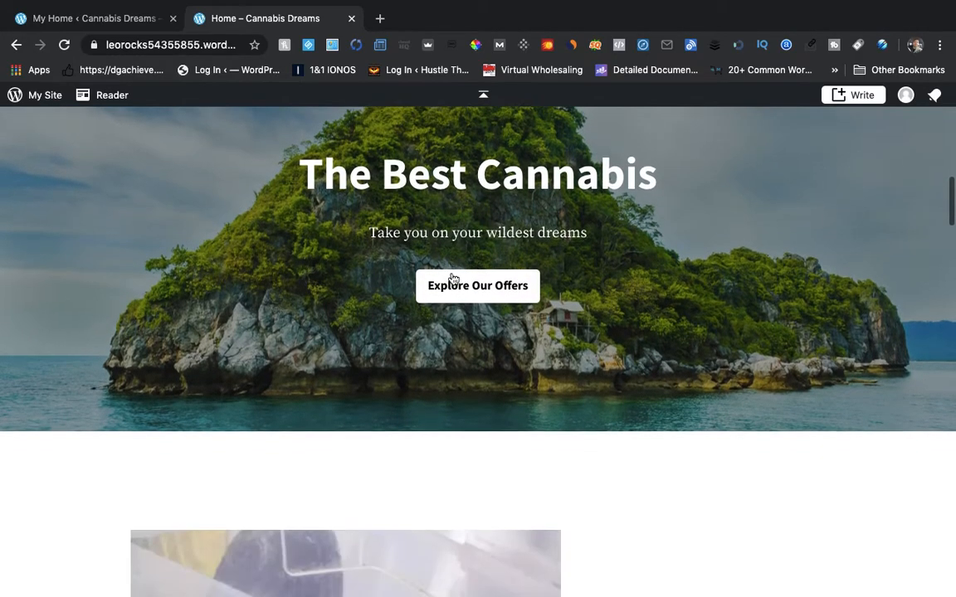
{"action": "scroll", "coordinate": [453, 279], "scroll_direction": "down", "scroll_amount": 4}
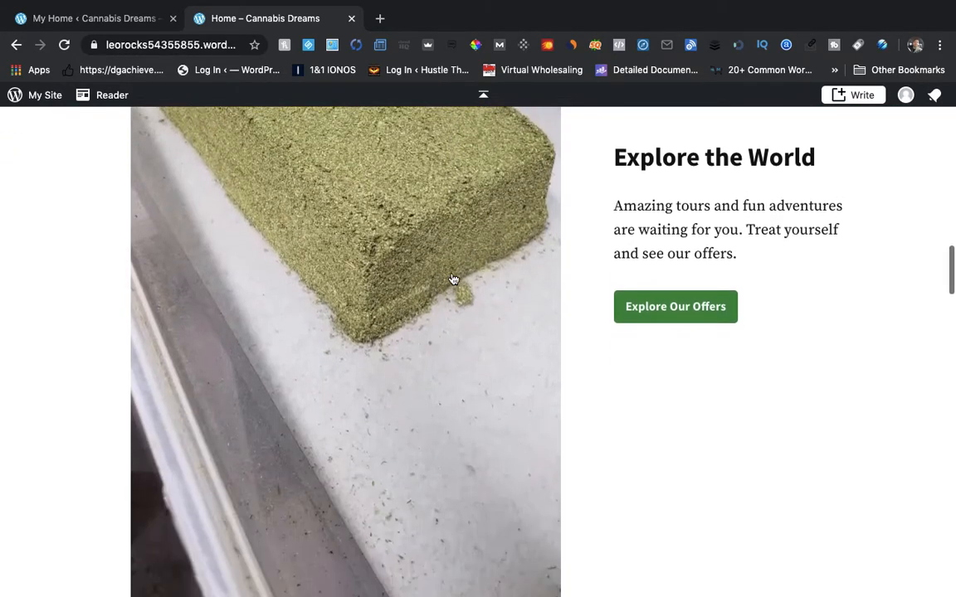
{"action": "scroll", "coordinate": [576, 303], "scroll_direction": "up", "scroll_amount": 2}
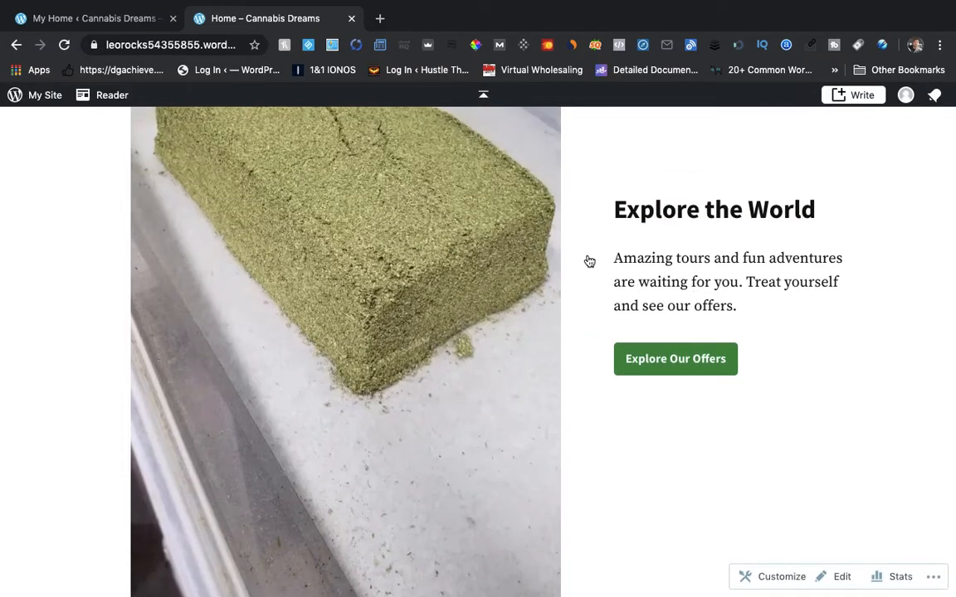
{"action": "scroll", "coordinate": [587, 260], "scroll_direction": "up", "scroll_amount": 8}
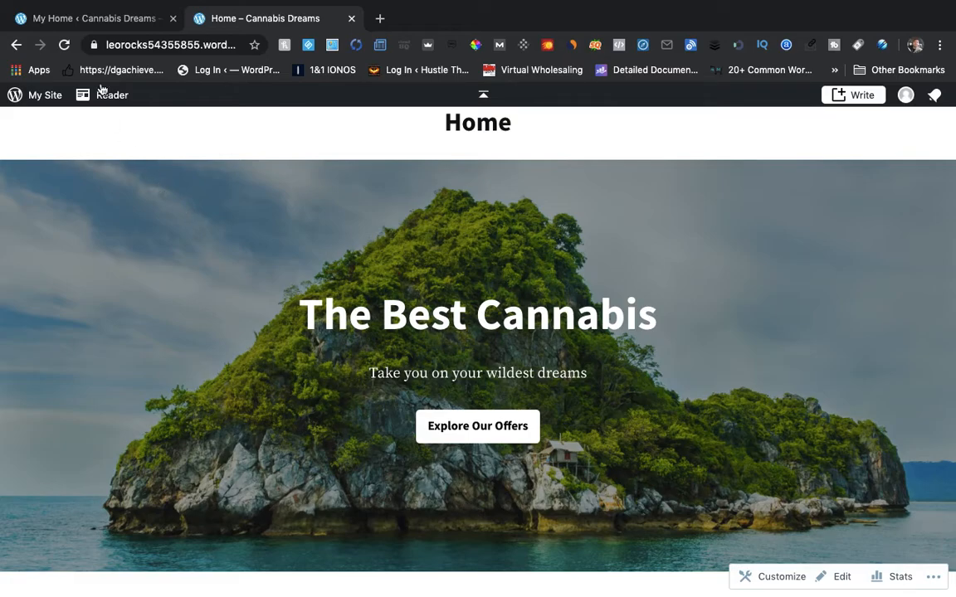
{"action": "left_click", "coordinate": [103, 22]}
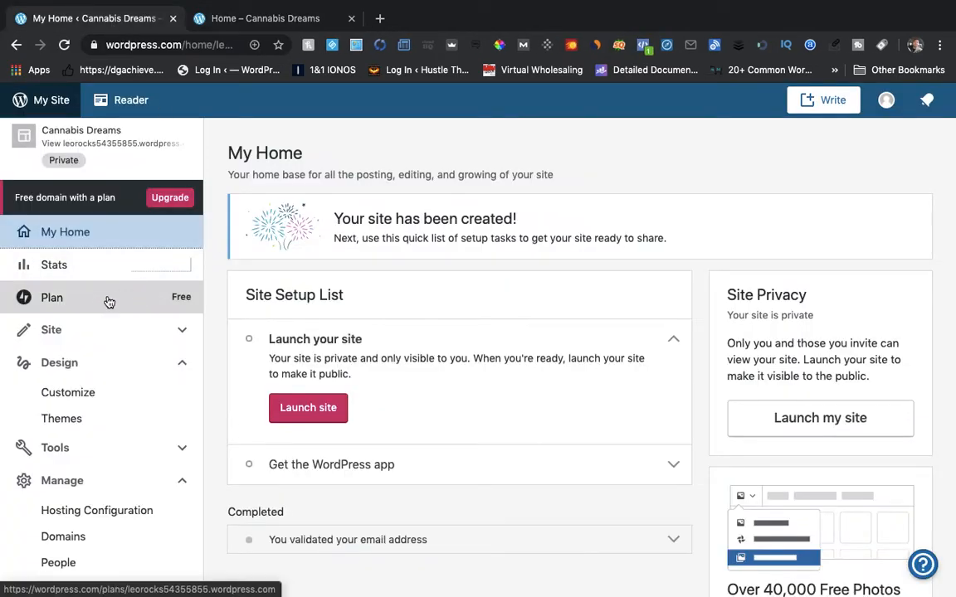
Step: Open the Home page from Site > Pages and select its Explore Our Offers cover button
{"action": "left_click", "coordinate": [128, 330]}
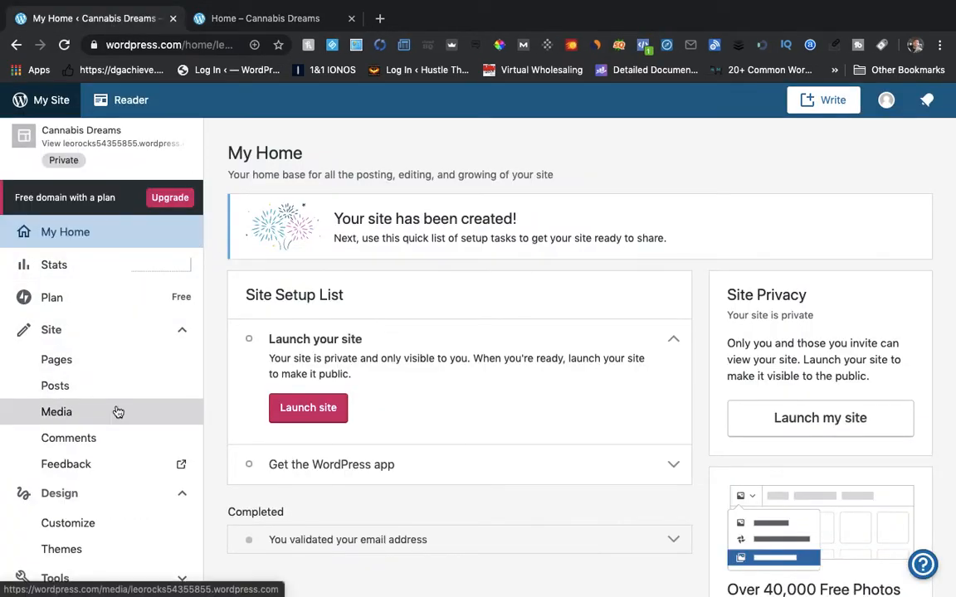
{"action": "left_click", "coordinate": [93, 366]}
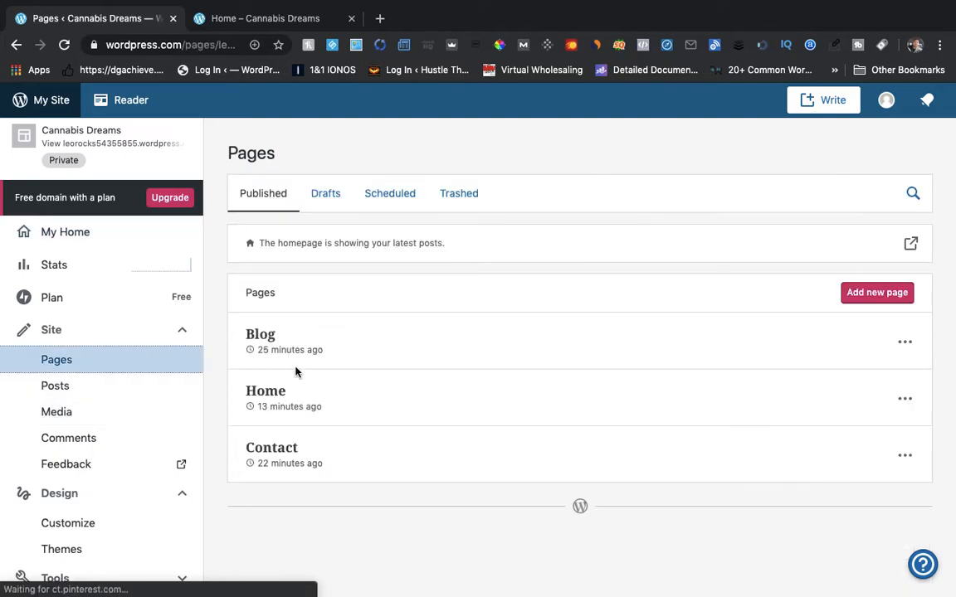
{"action": "left_click", "coordinate": [277, 401]}
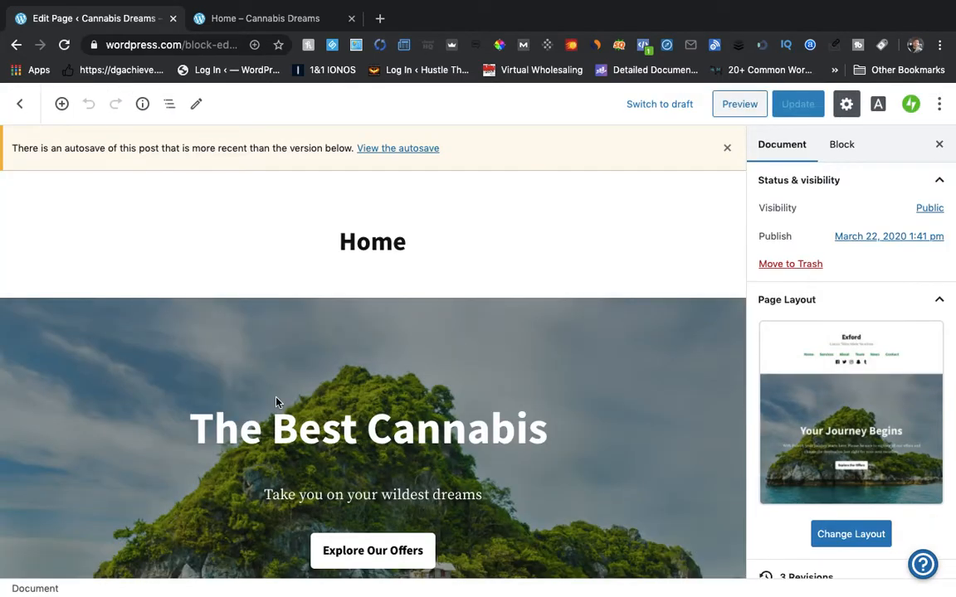
{"action": "scroll", "coordinate": [276, 401], "scroll_direction": "down", "scroll_amount": 3}
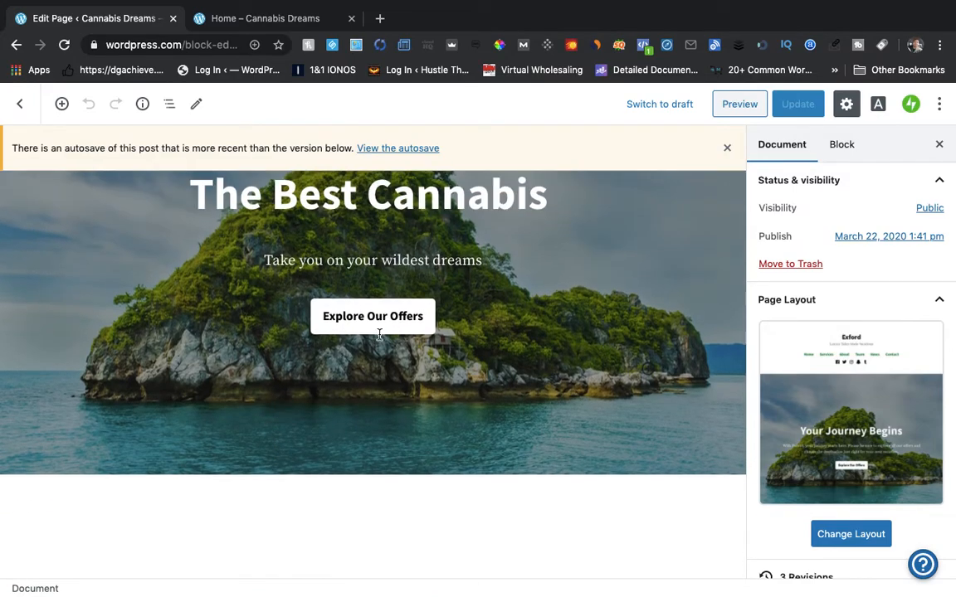
{"action": "left_click", "coordinate": [372, 313]}
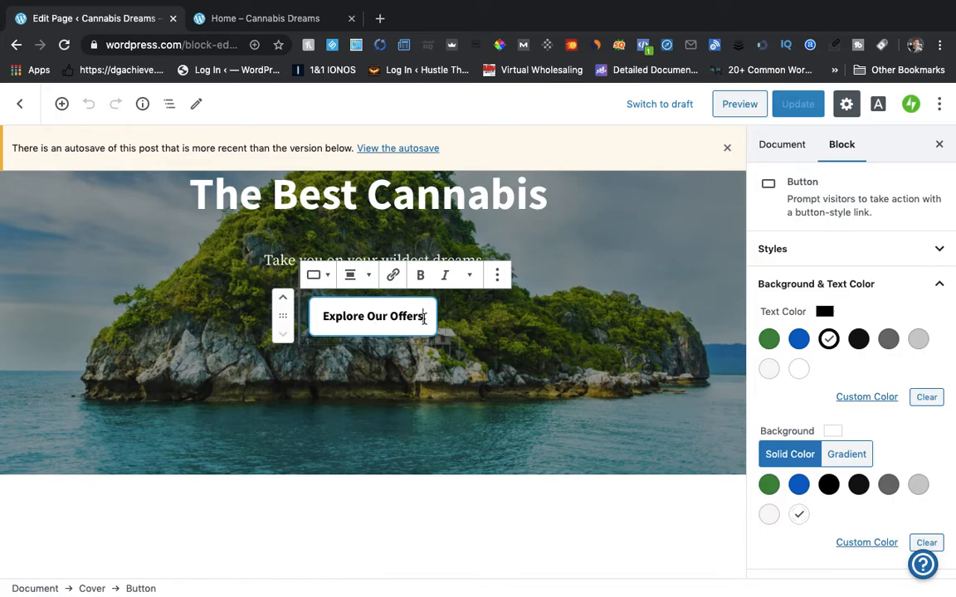
Step: Relabel the cover button from 'Explore Our Offers' to 'Give me access' and check its link
{"action": "left_click_drag", "start_coordinate": [424, 317], "coordinate": [325, 321]}
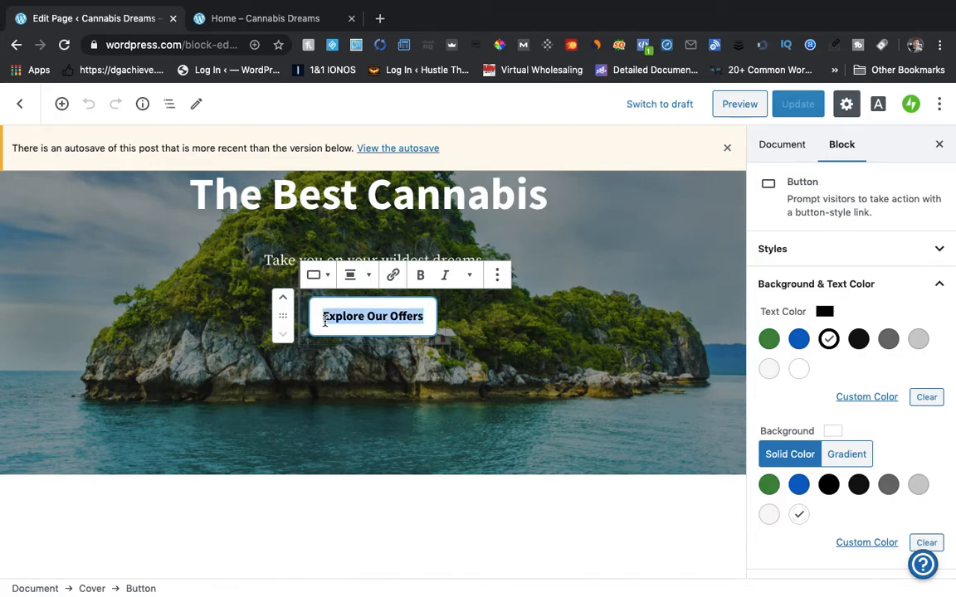
{"action": "type", "text": "Give me"}
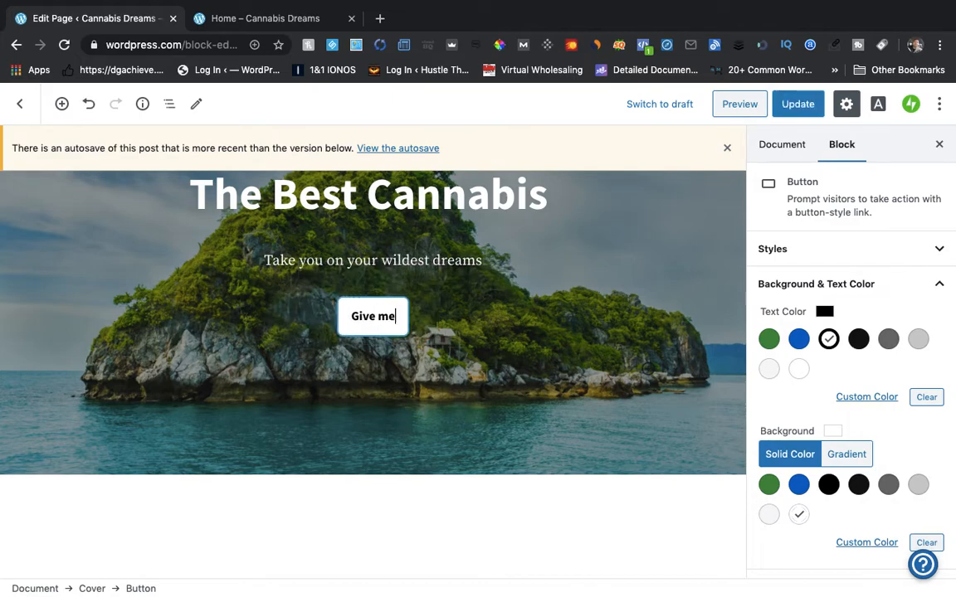
{"action": "type", "text": " access"}
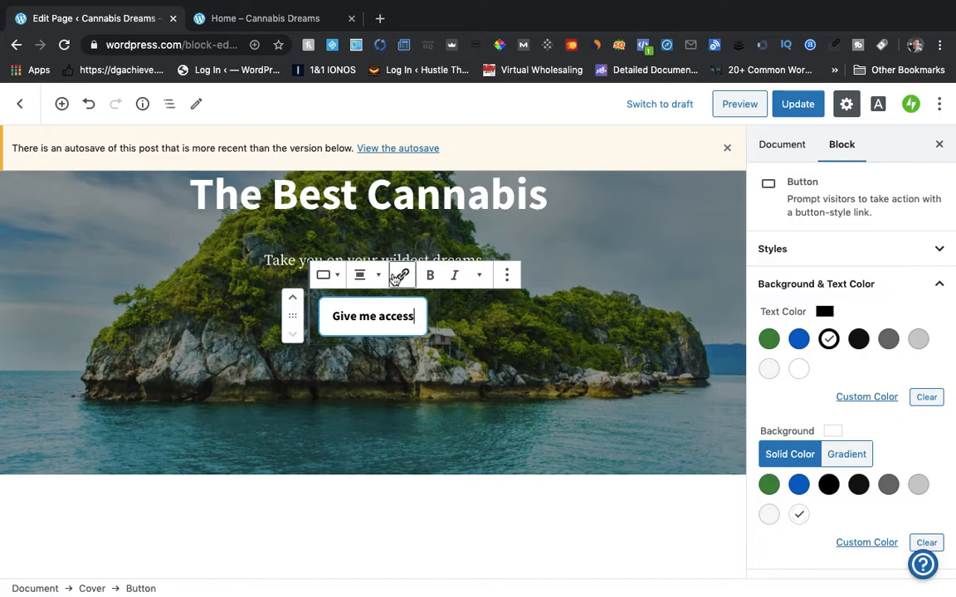
{"action": "left_click", "coordinate": [402, 277]}
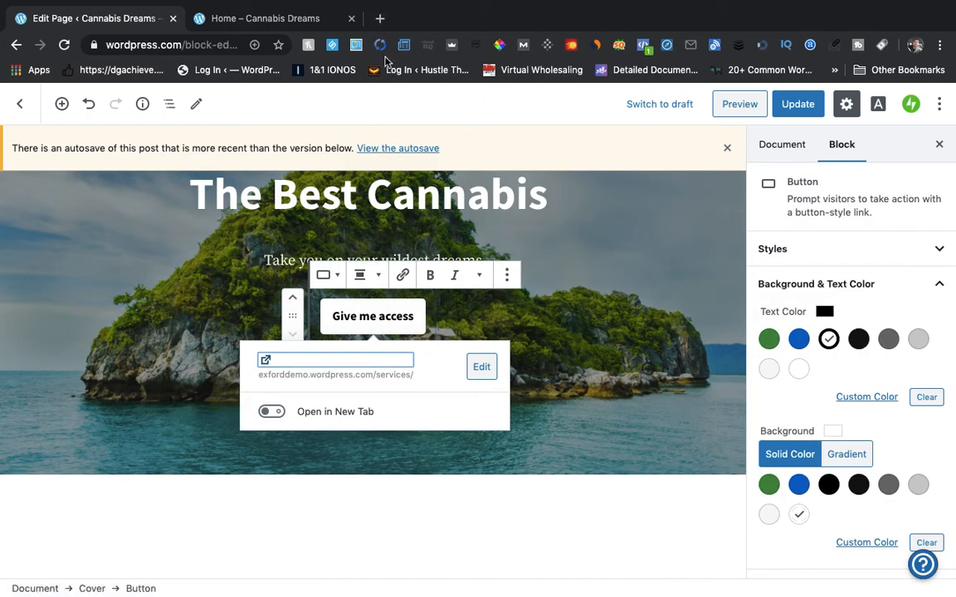
Step: Update the Home page and dismiss the button's link details
{"action": "left_click", "coordinate": [379, 18]}
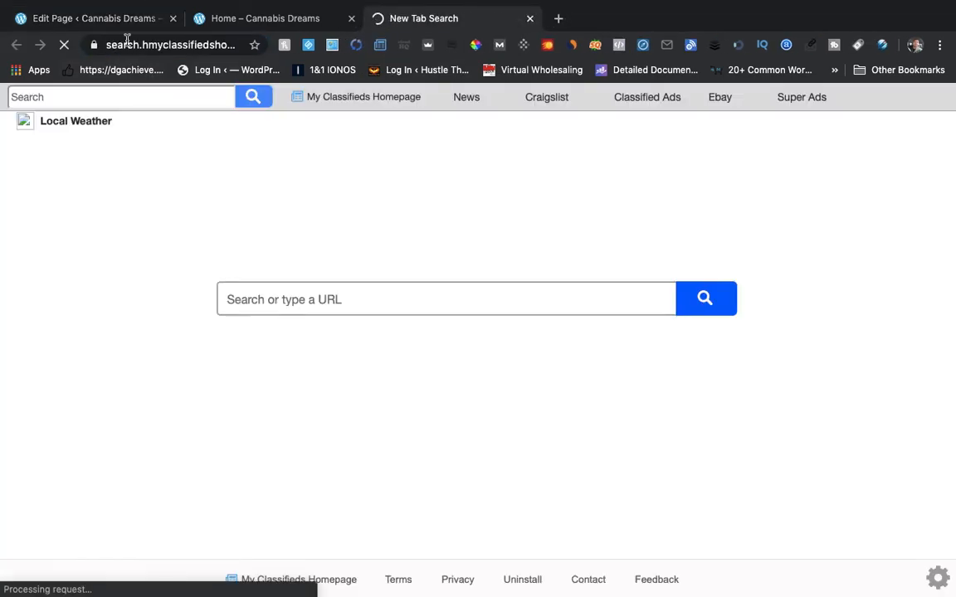
{"action": "left_click", "coordinate": [530, 18]}
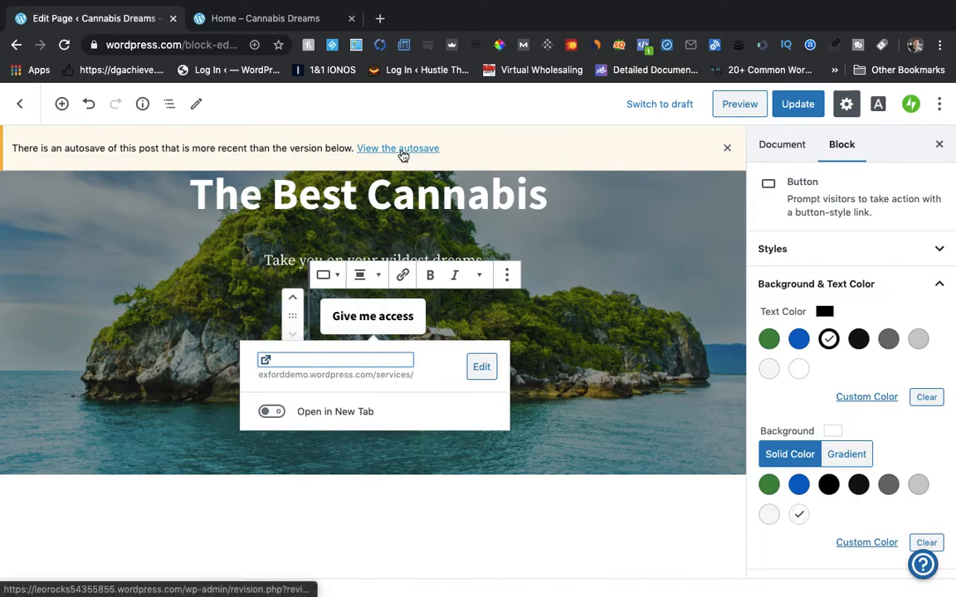
{"action": "left_click", "coordinate": [784, 108]}
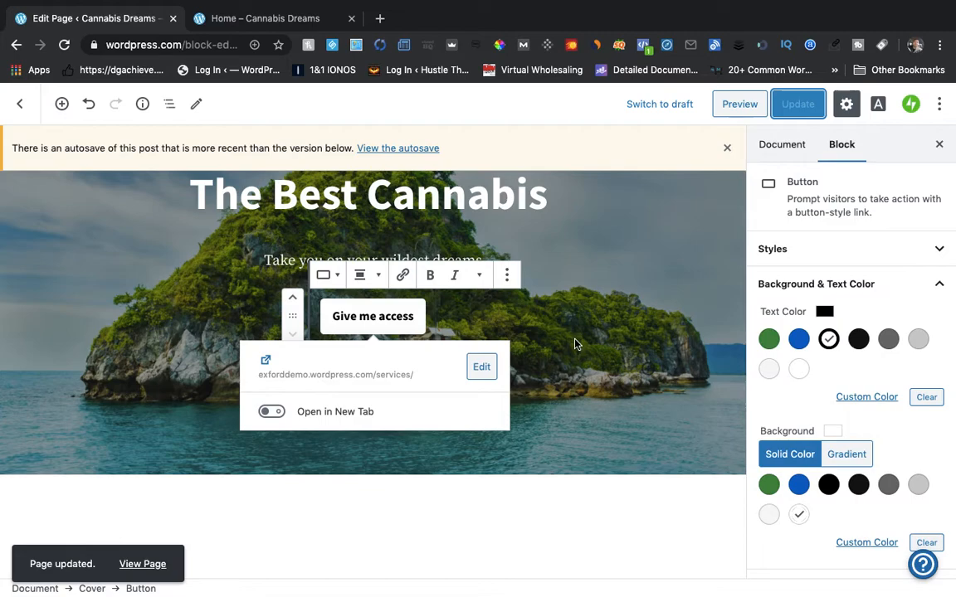
{"action": "left_click", "coordinate": [484, 327]}
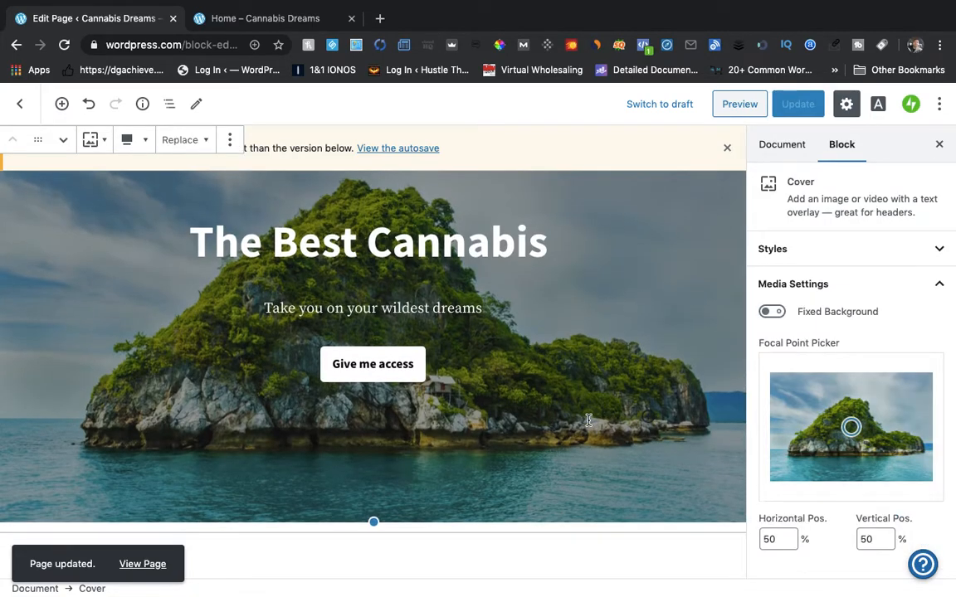
Step: Scroll down the Home page, briefly toggling the cover block's style choices
{"action": "scroll", "coordinate": [589, 421], "scroll_direction": "down", "scroll_amount": 1}
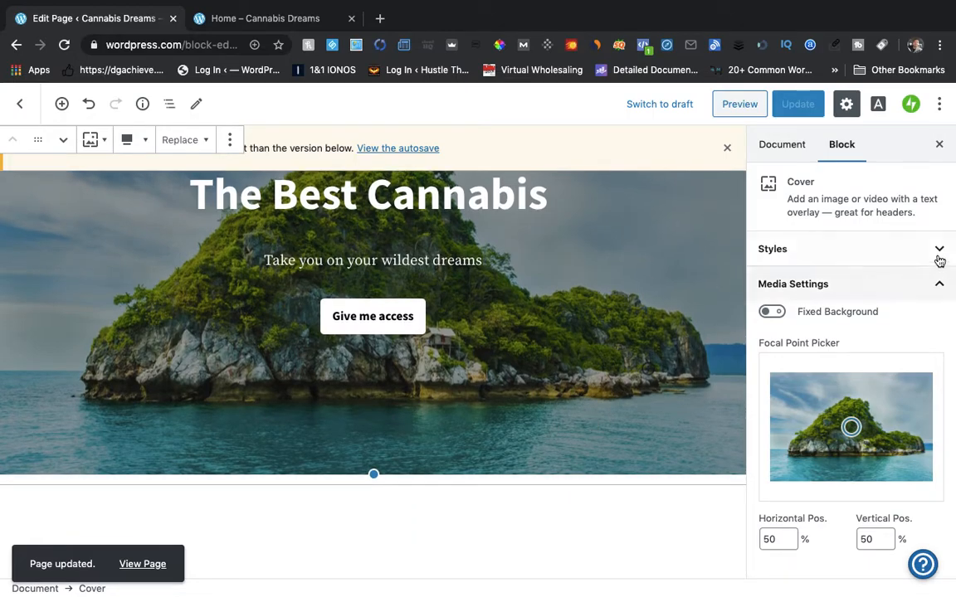
{"action": "left_click", "coordinate": [938, 251]}
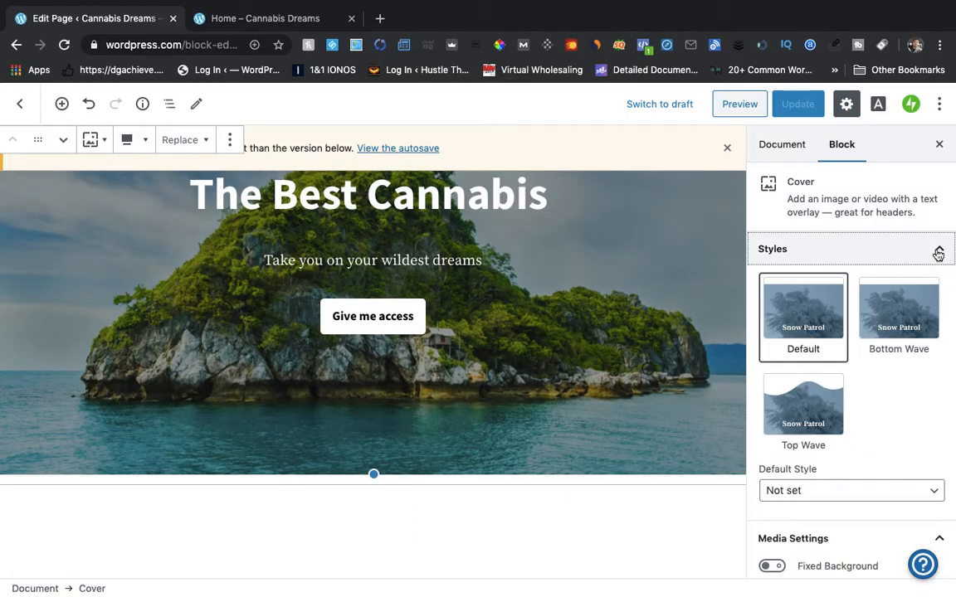
{"action": "left_click", "coordinate": [938, 251]}
{"action": "scroll", "coordinate": [570, 348], "scroll_direction": "down", "scroll_amount": 5}
{"action": "scroll", "coordinate": [570, 350], "scroll_direction": "down", "scroll_amount": 6}
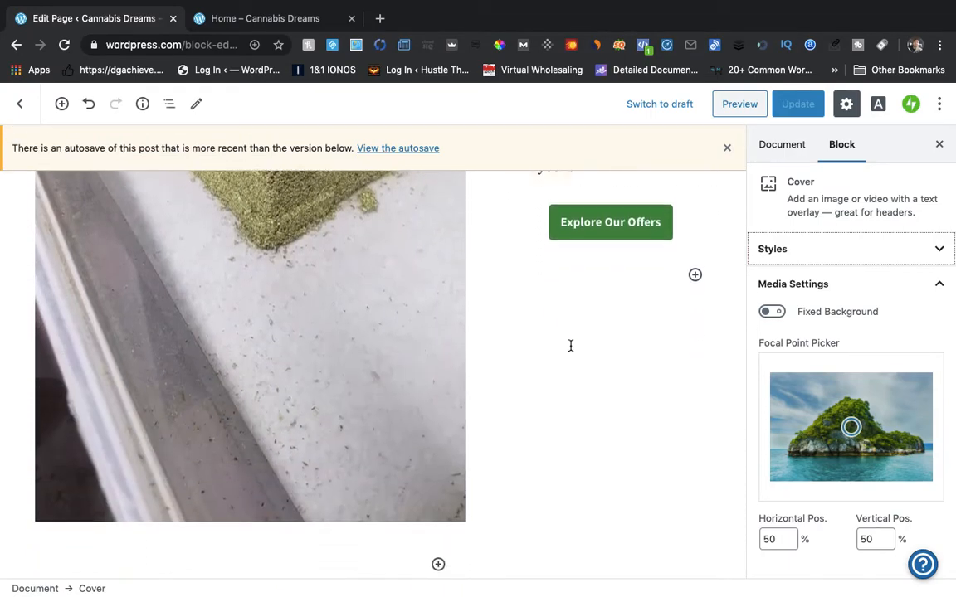
{"action": "scroll", "coordinate": [570, 350], "scroll_direction": "up", "scroll_amount": 3}
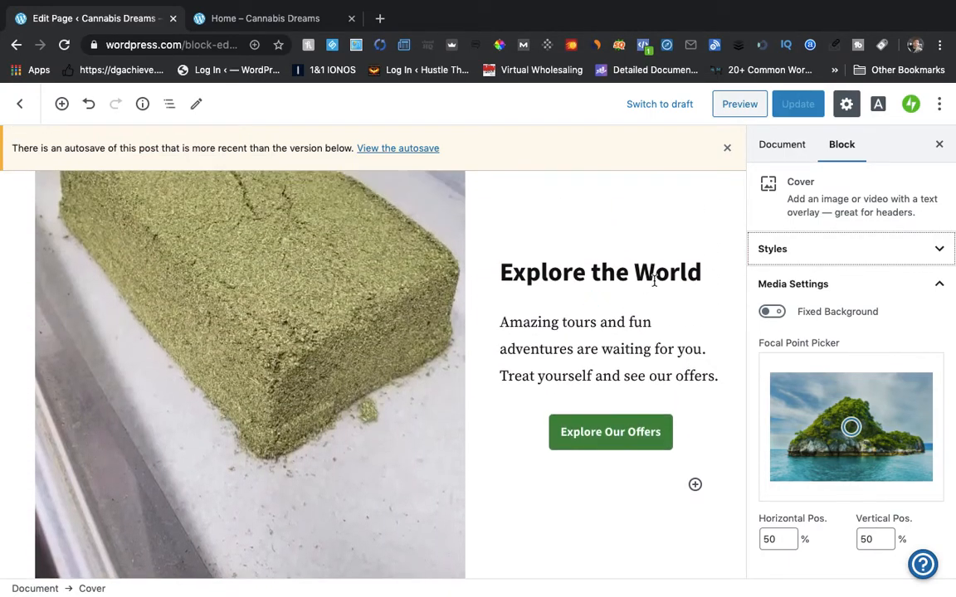
Step: Replace the 'Explore the World' heading with 'Discover The Cannabis Dreams.'
{"action": "left_click", "coordinate": [654, 273]}
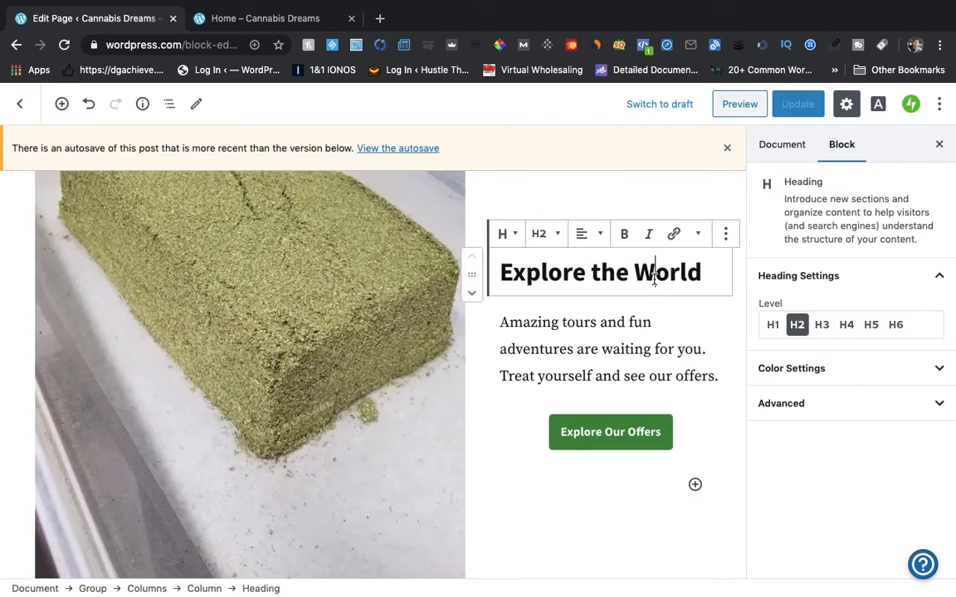
{"action": "left_click", "coordinate": [707, 270]}
{"action": "left_click_drag", "start_coordinate": [708, 270], "coordinate": [636, 274]}
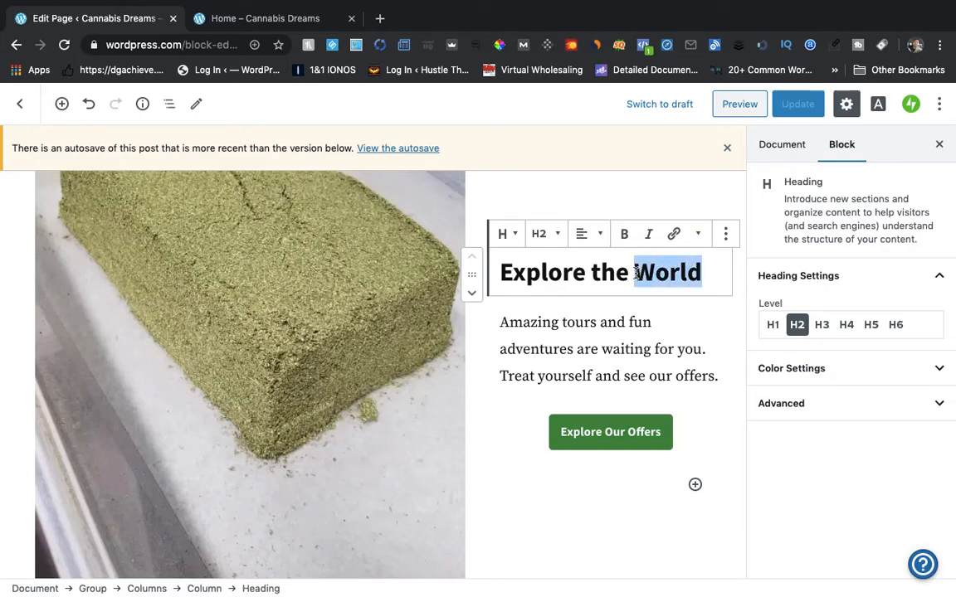
{"action": "left_click", "coordinate": [550, 273]}
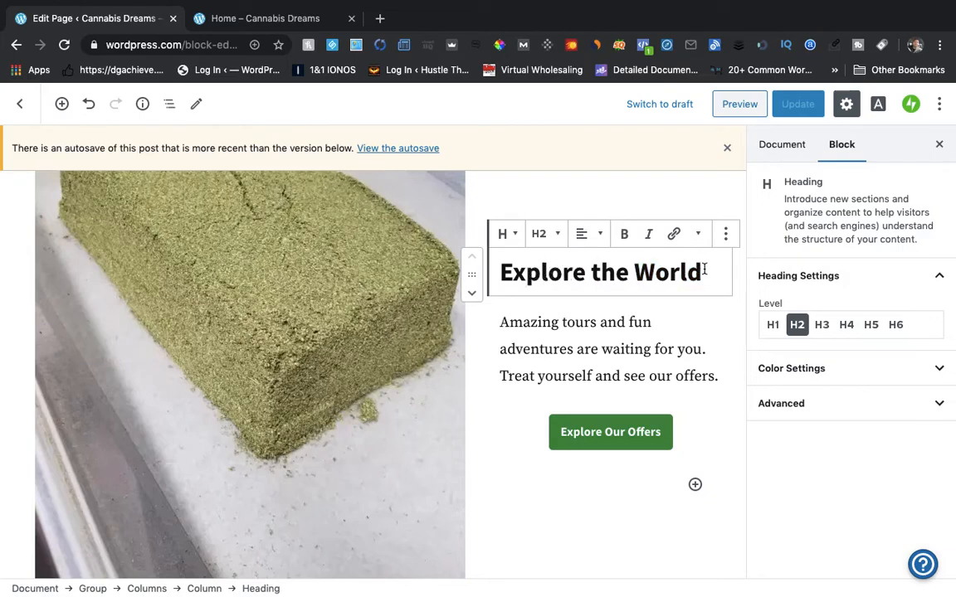
{"action": "left_click_drag", "start_coordinate": [702, 273], "coordinate": [504, 265]}
{"action": "type", "text": "D"}
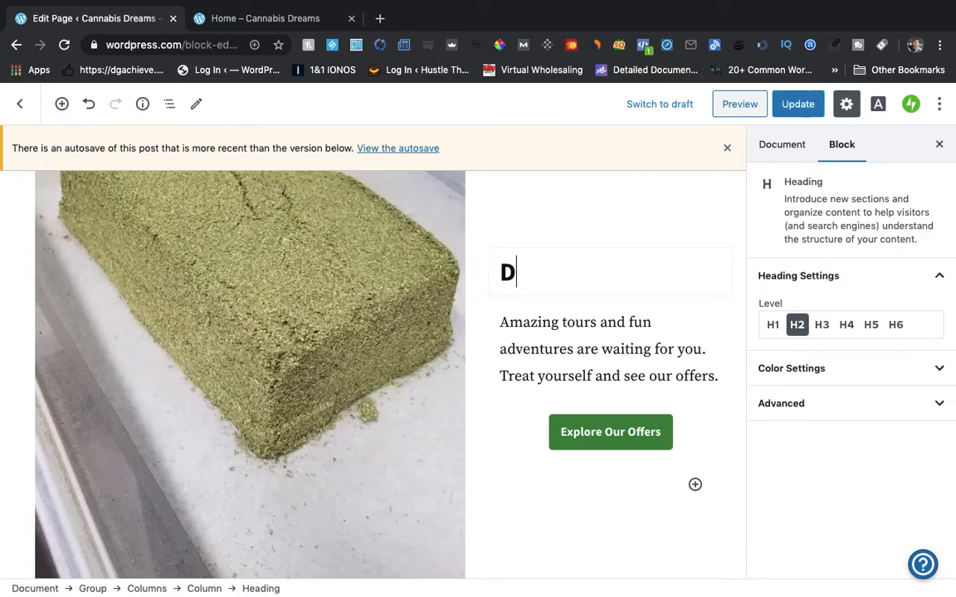
{"action": "type", "text": "iscover"}
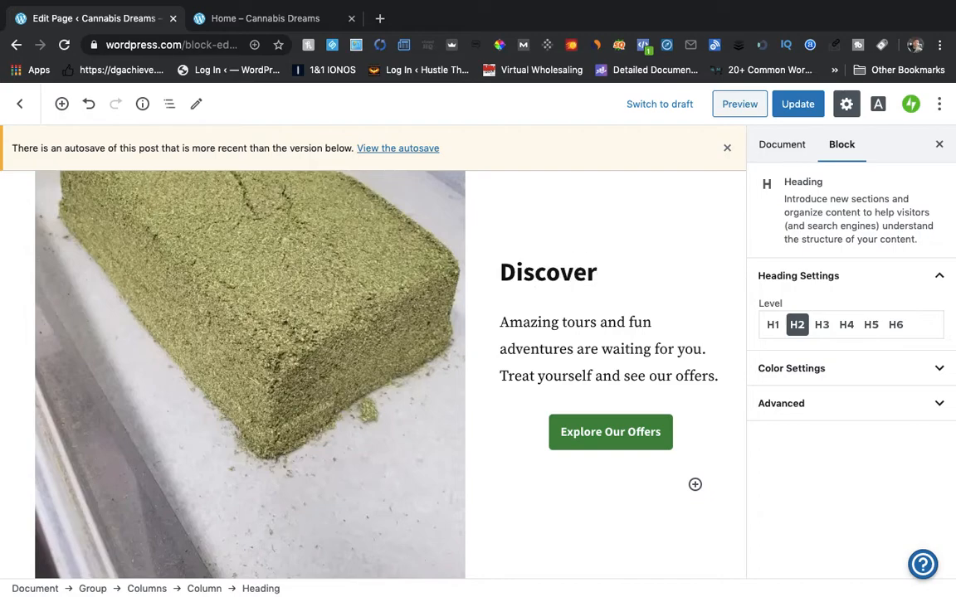
{"action": "type", "text": " The"}
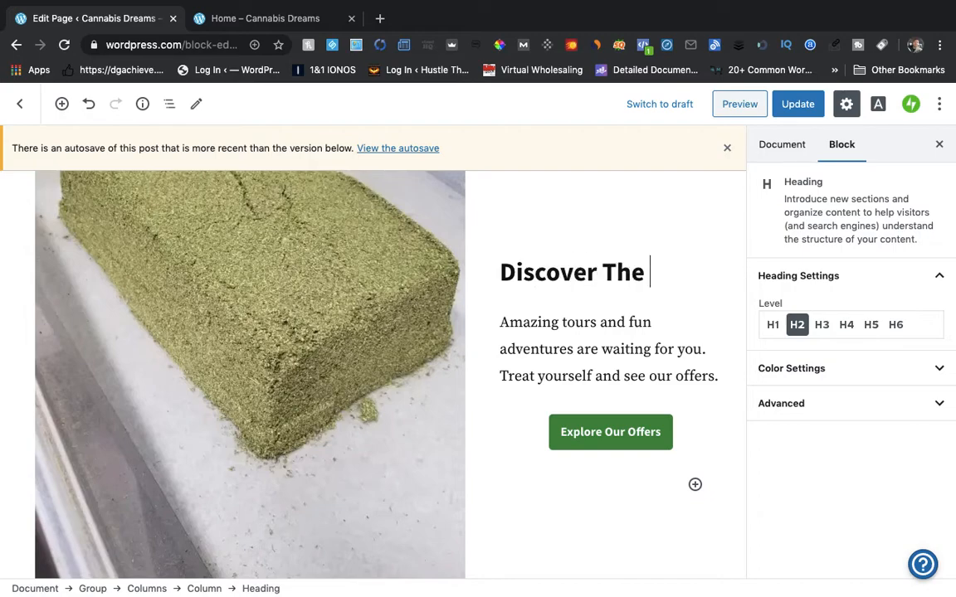
{"action": "type", "text": " Cann"}
{"action": "type", "text": "abis"}
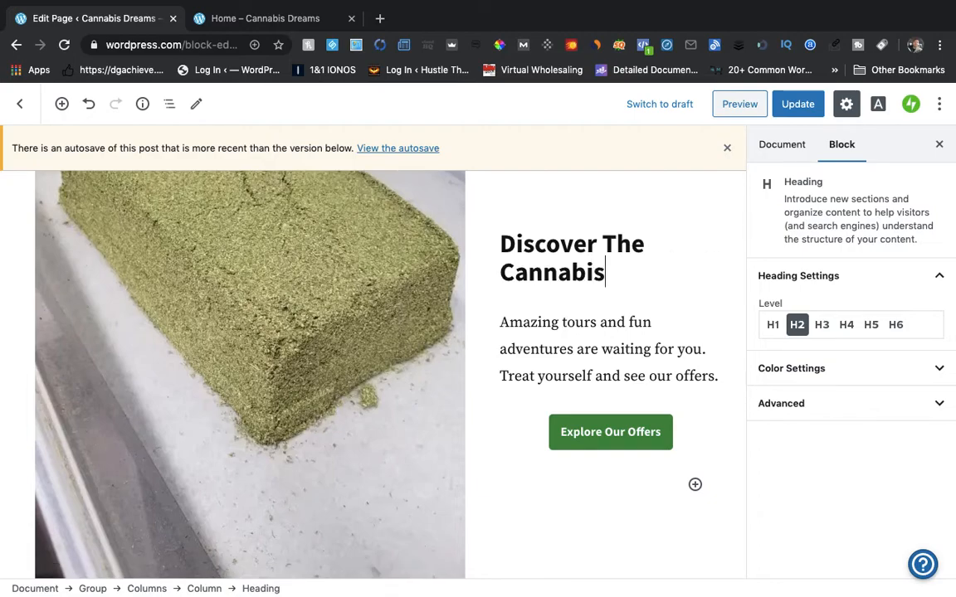
{"action": "type", "text": " Dream"}
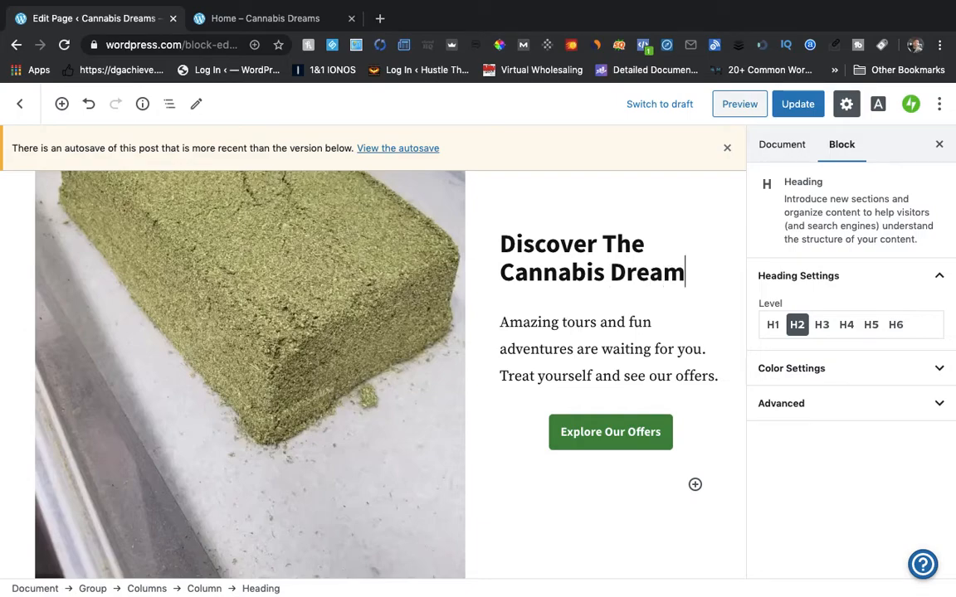
{"action": "type", "text": "s."}
{"action": "left_click_drag", "start_coordinate": [718, 376], "coordinate": [562, 323]}
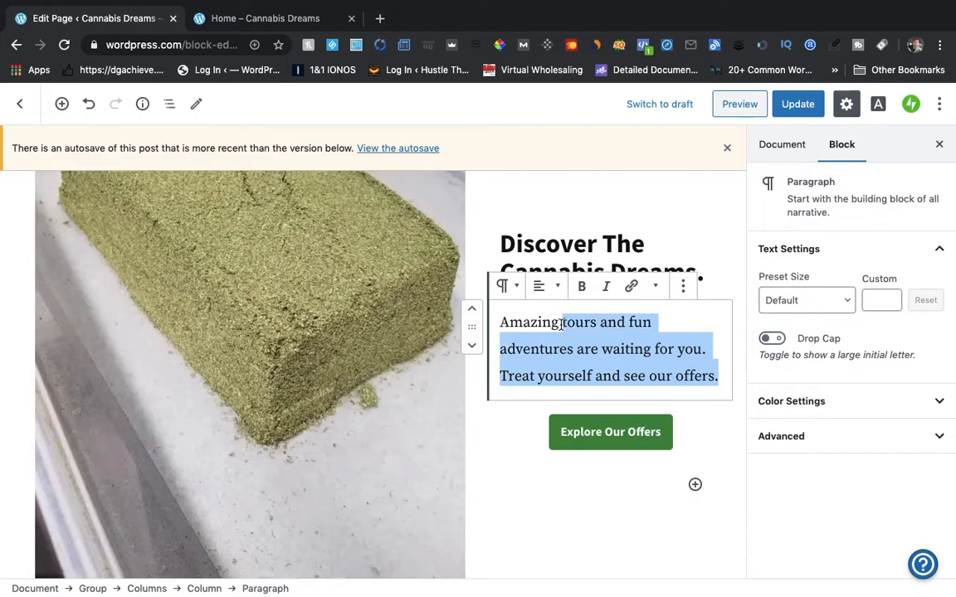
Step: Rewrite the paragraph as 'Amazing for watching movies.', update the page and dismiss the autosave notice
{"action": "key", "text": "BackSpace"}
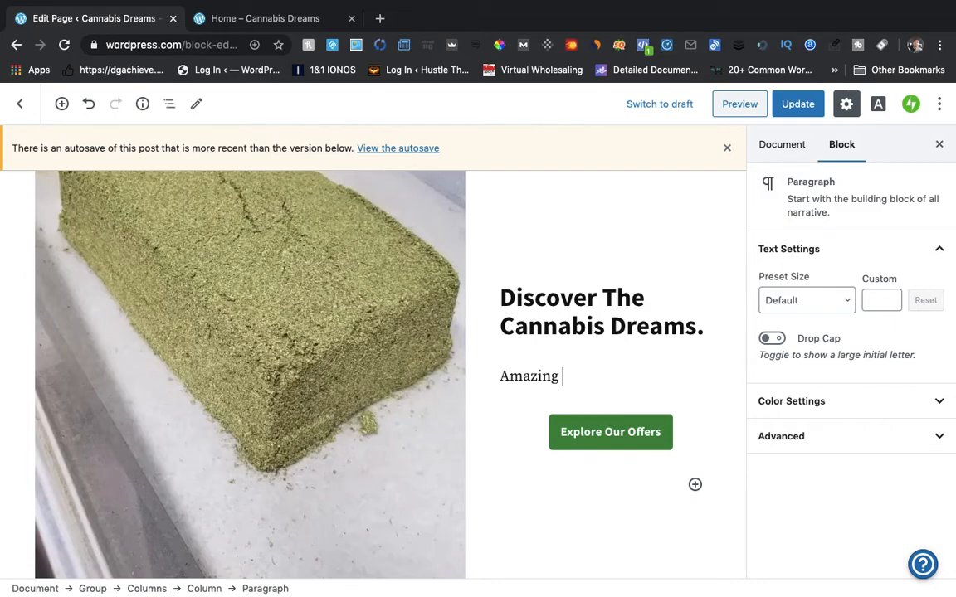
{"action": "type", "text": "and fun for"}
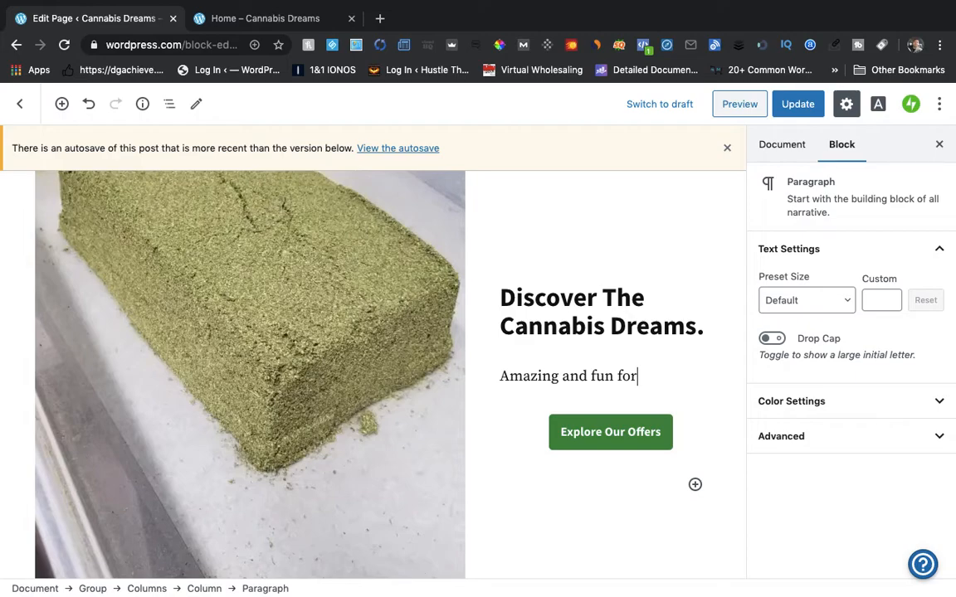
{"action": "left_click", "coordinate": [623, 365]}
{"action": "left_click_drag", "start_coordinate": [635, 376], "coordinate": [547, 373]}
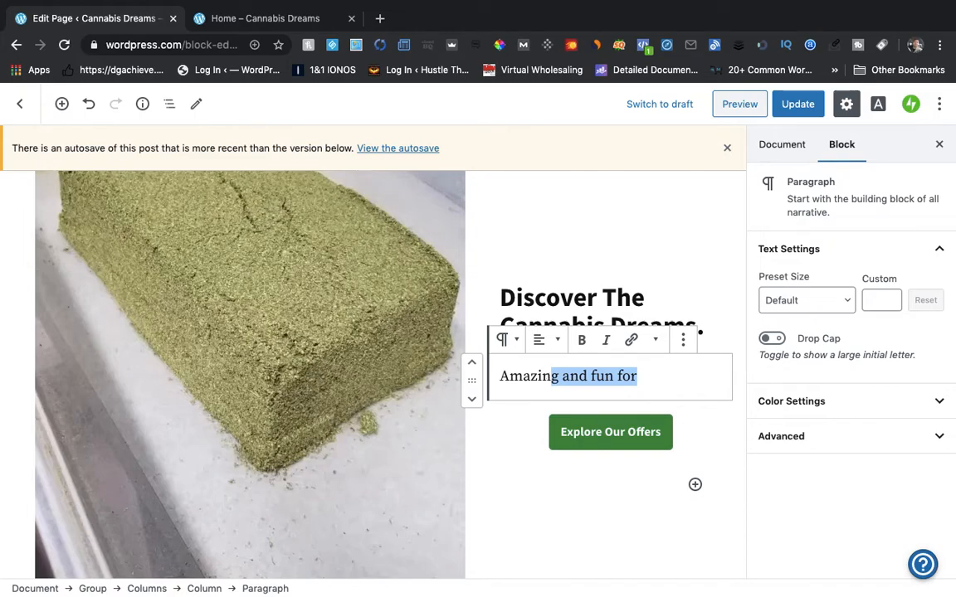
{"action": "key", "text": "BackSpace"}
{"action": "type", "text": "g"}
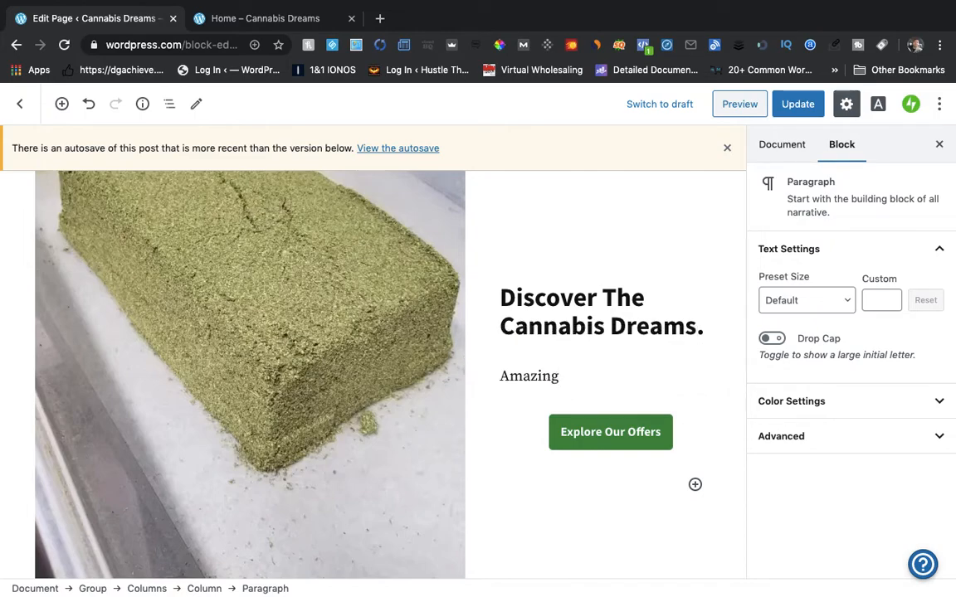
{"action": "type", "text": " for watching"}
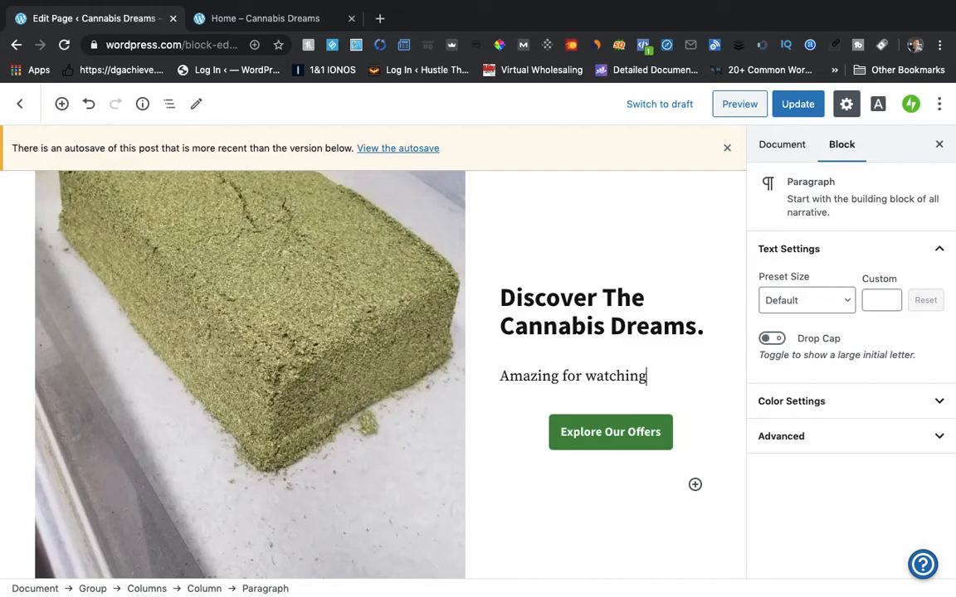
{"action": "type", "text": " movies."}
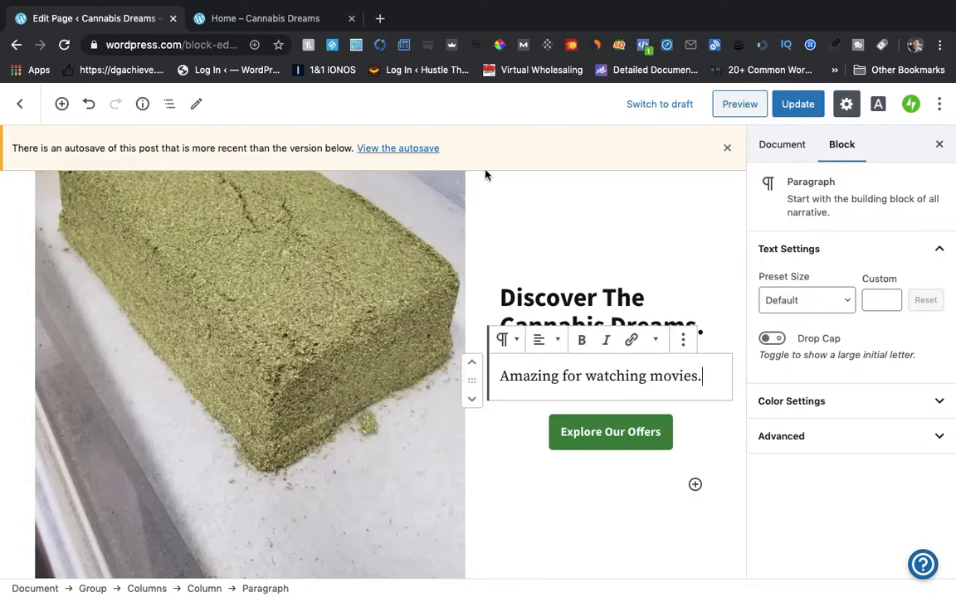
{"action": "left_click", "coordinate": [797, 104]}
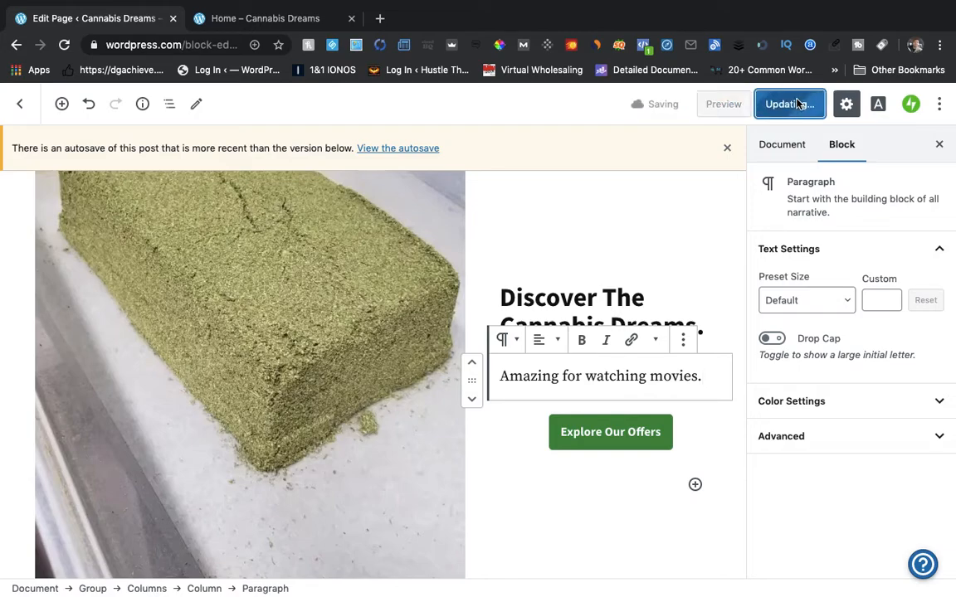
{"action": "left_click", "coordinate": [725, 149]}
Step: Extend the heading beside the cannabis photo to read 'Discover Unlimited Beauty Of Weed.'
{"action": "scroll", "coordinate": [672, 262], "scroll_direction": "down", "scroll_amount": 4}
{"action": "scroll", "coordinate": [670, 262], "scroll_direction": "down", "scroll_amount": 8}
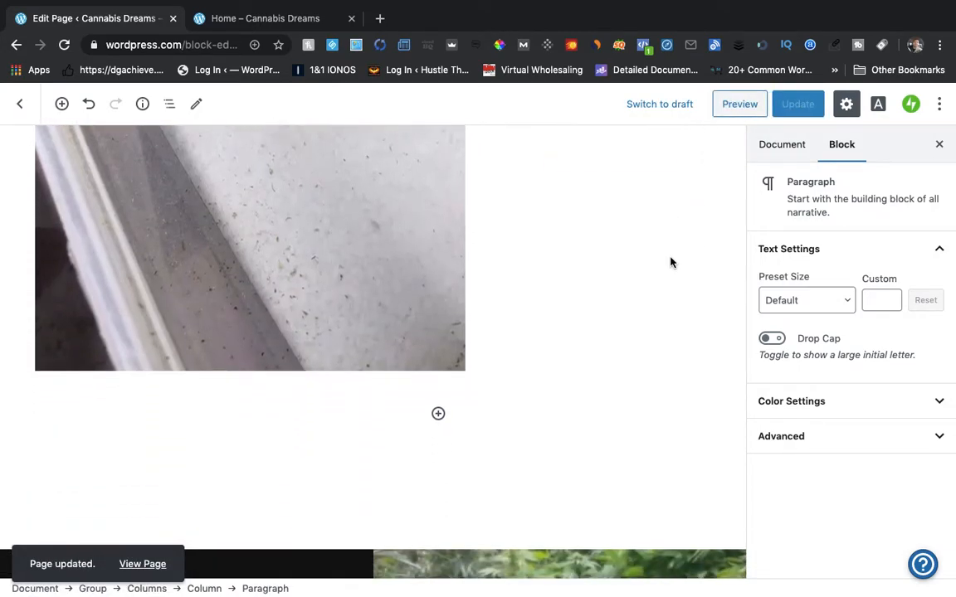
{"action": "scroll", "coordinate": [670, 262], "scroll_direction": "up", "scroll_amount": 2}
{"action": "scroll", "coordinate": [670, 262], "scroll_direction": "down", "scroll_amount": 2}
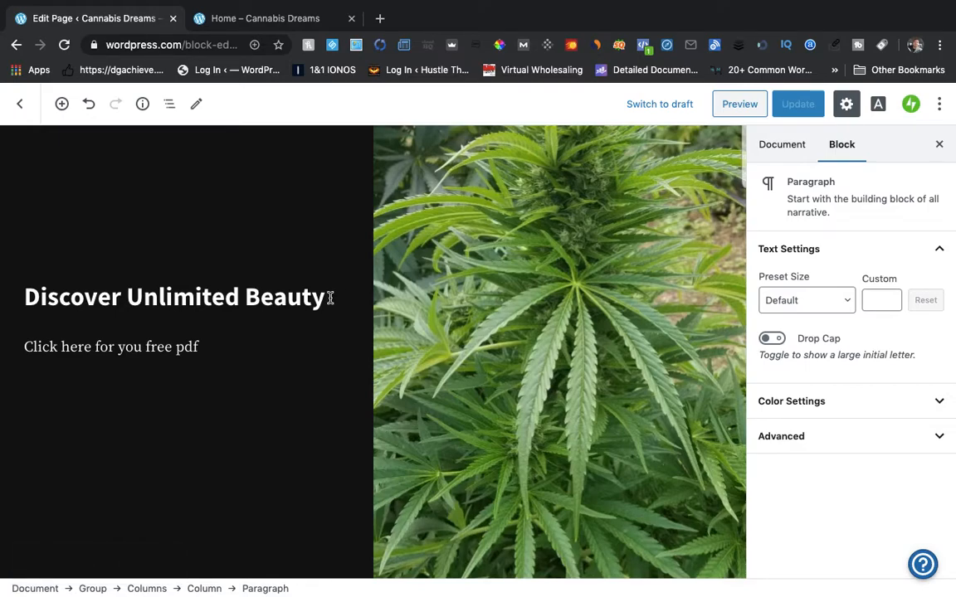
{"action": "left_click", "coordinate": [325, 301]}
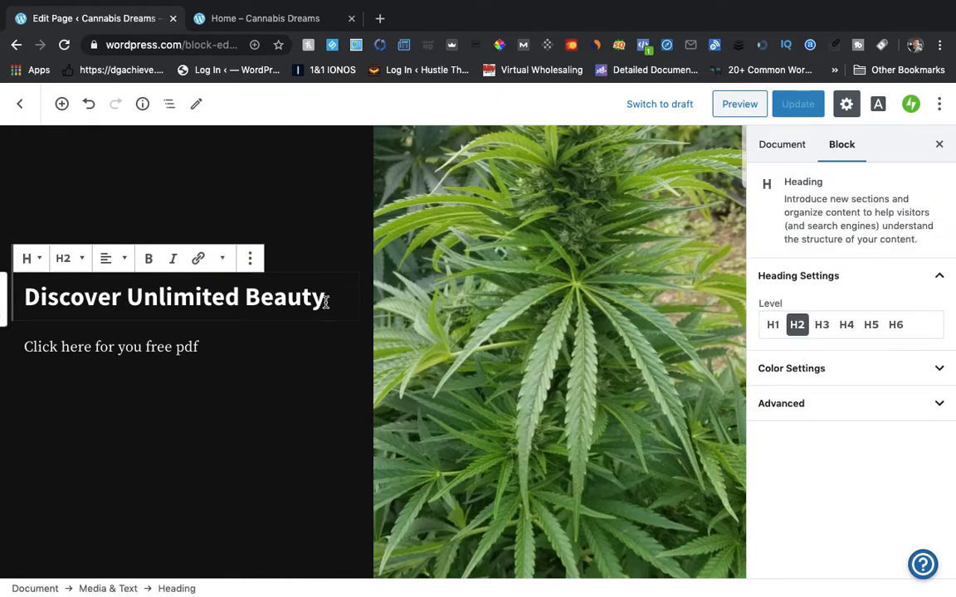
{"action": "key", "text": "Return"}
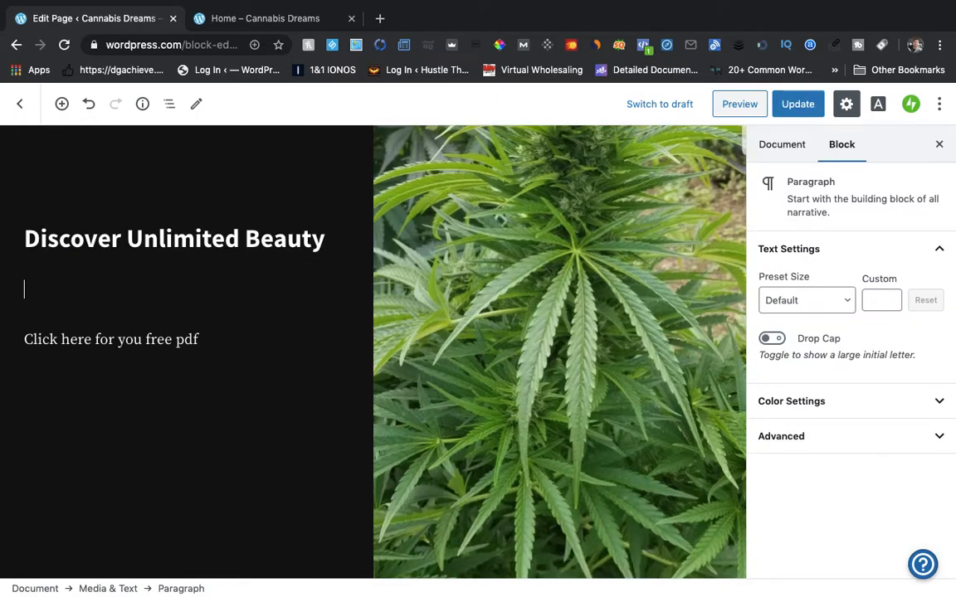
{"action": "key", "text": "BackSpace"}
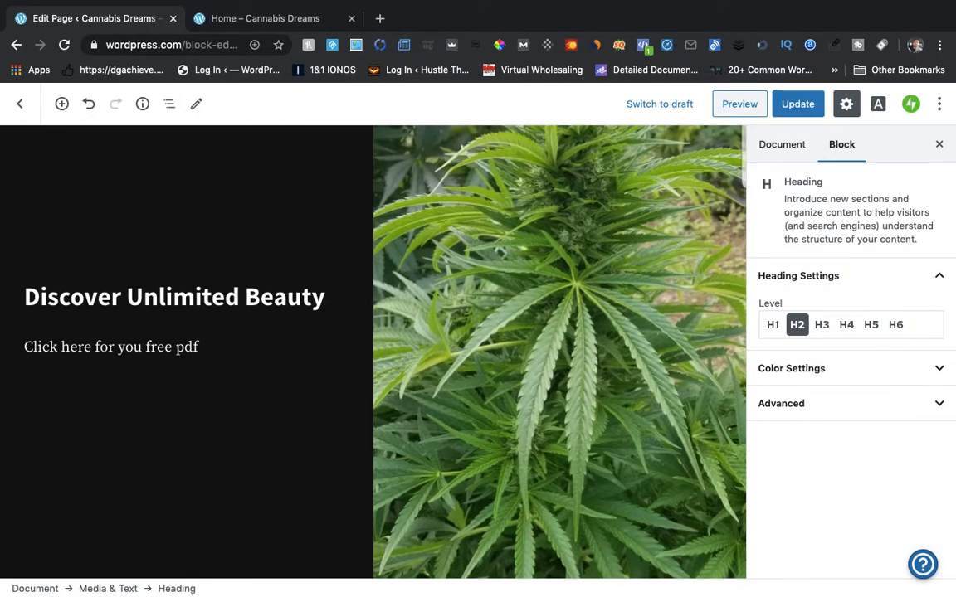
{"action": "type", "text": "of"}
{"action": "key", "text": "BackSpace"}
{"action": "key", "text": "BackSpace"}
{"action": "type", "text": "Of"}
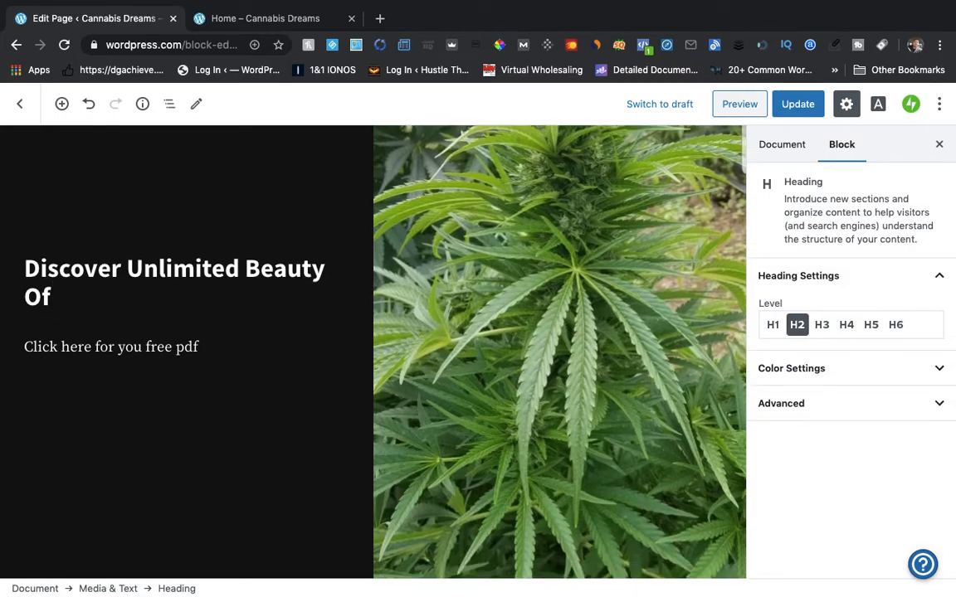
{"action": "type", "text": " Weed."}
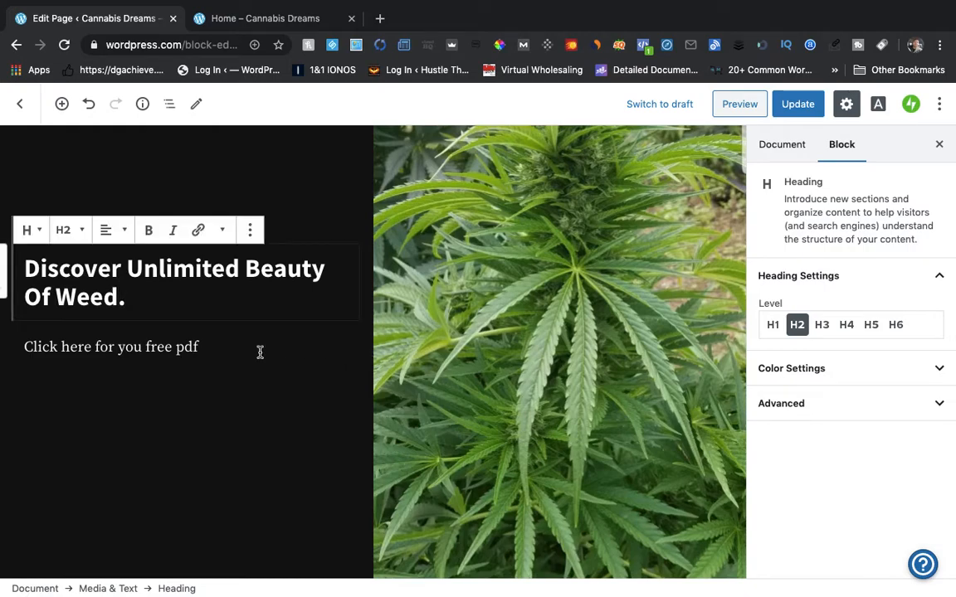
Step: Select the 'Click here for you free pdf' line and start adding a link to it
{"action": "left_click_drag", "start_coordinate": [198, 347], "coordinate": [24, 343]}
{"action": "left_click", "coordinate": [155, 311]}
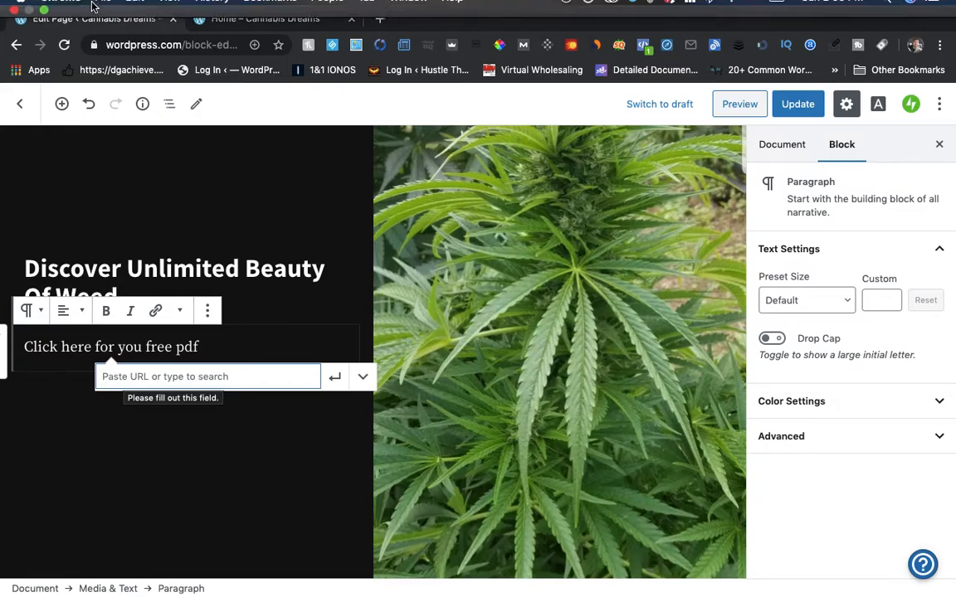
{"action": "mouse_move", "coordinate": [40, 17]}
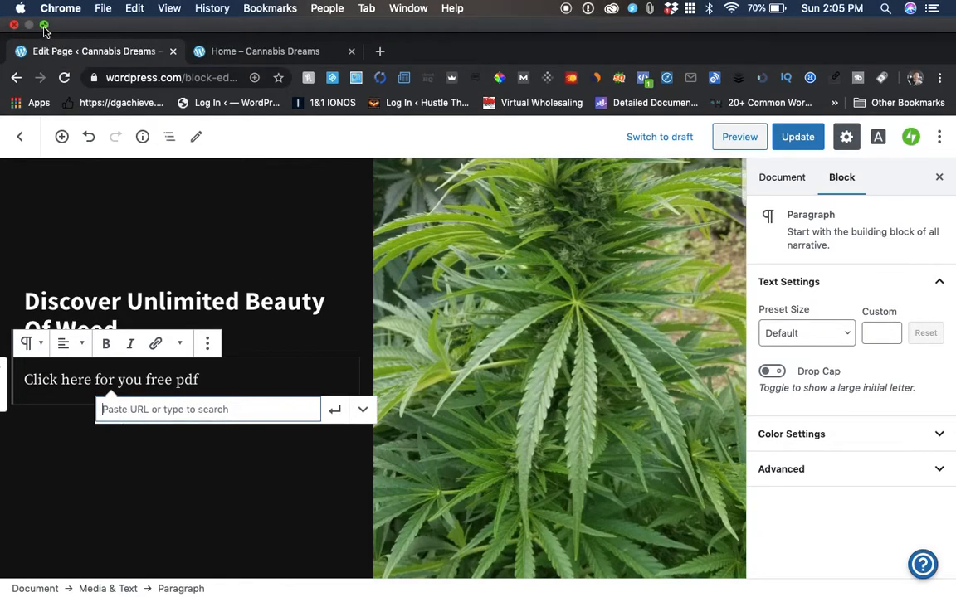
Step: Copy the Burn fat /page/loseit URL from My Funnels Links.docx into the WordPress link field
{"action": "left_click", "coordinate": [44, 26]}
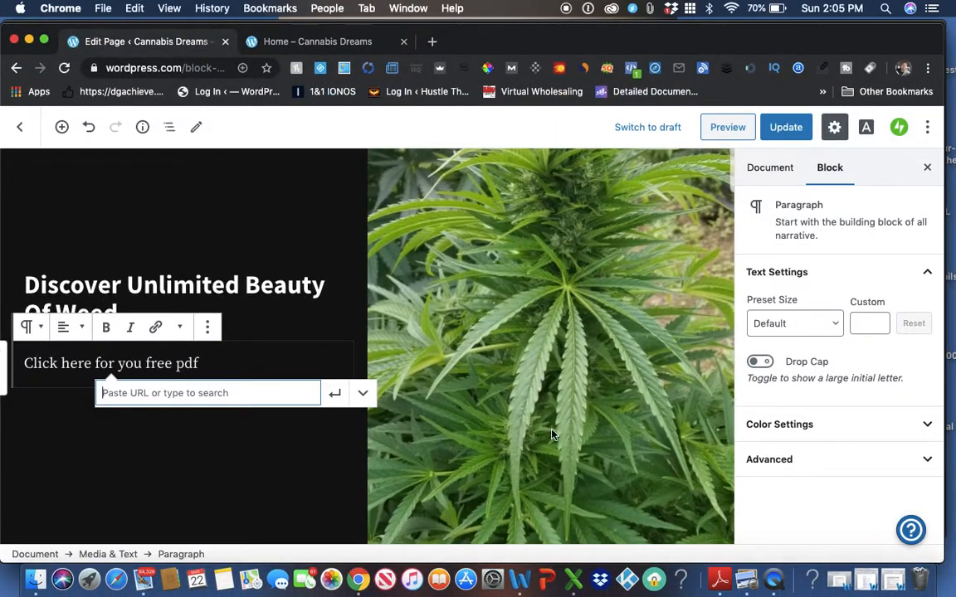
{"action": "left_click", "coordinate": [866, 580]}
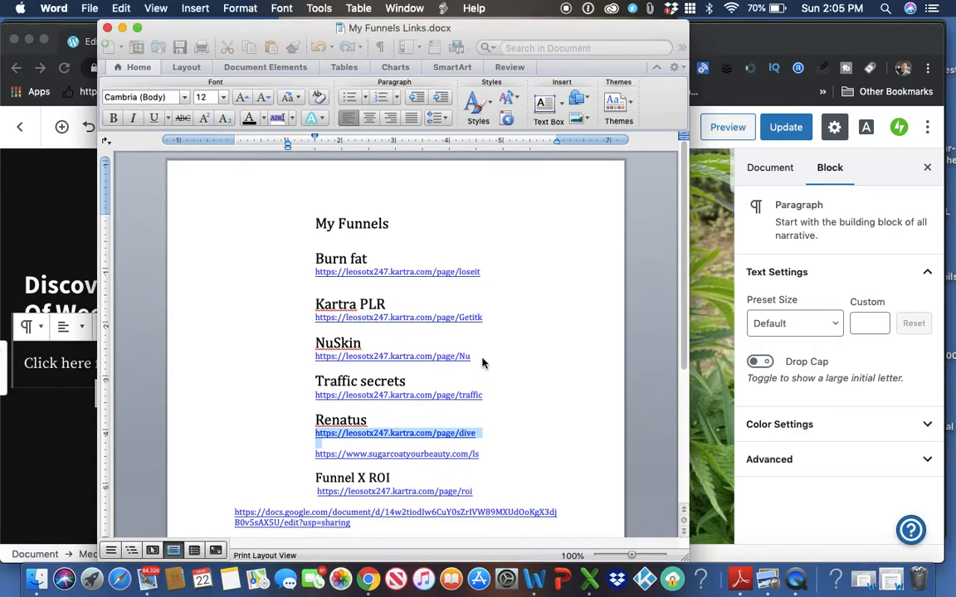
{"action": "left_click_drag", "start_coordinate": [481, 272], "coordinate": [316, 277]}
{"action": "key", "text": "super+c"}
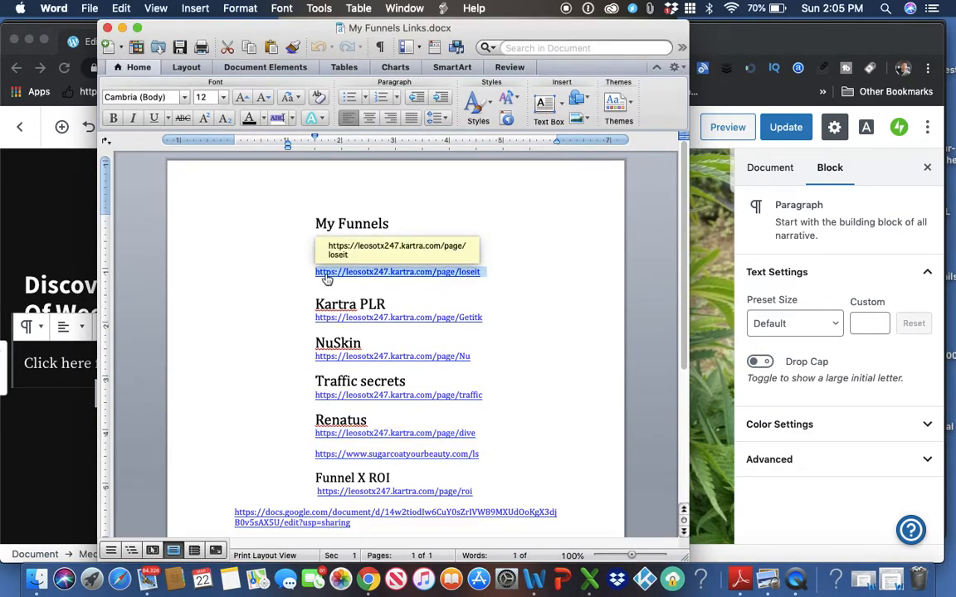
{"action": "left_click", "coordinate": [75, 199]}
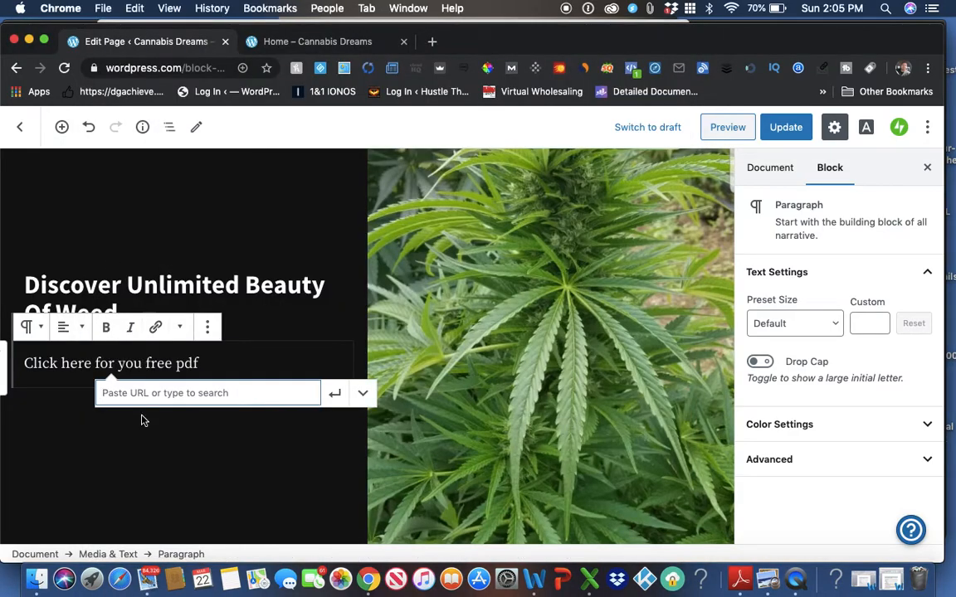
{"action": "key", "text": "super+v"}
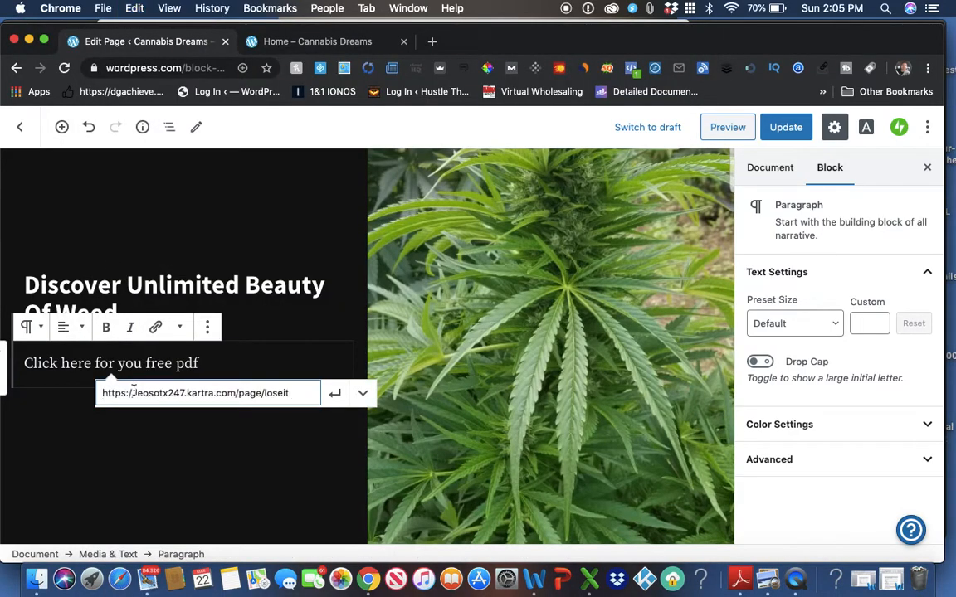
Step: Apply the loseit URL as the free pdf text's link, then switch to the 'Home – Cannabis Dreams' tab
{"action": "key", "text": "Return"}
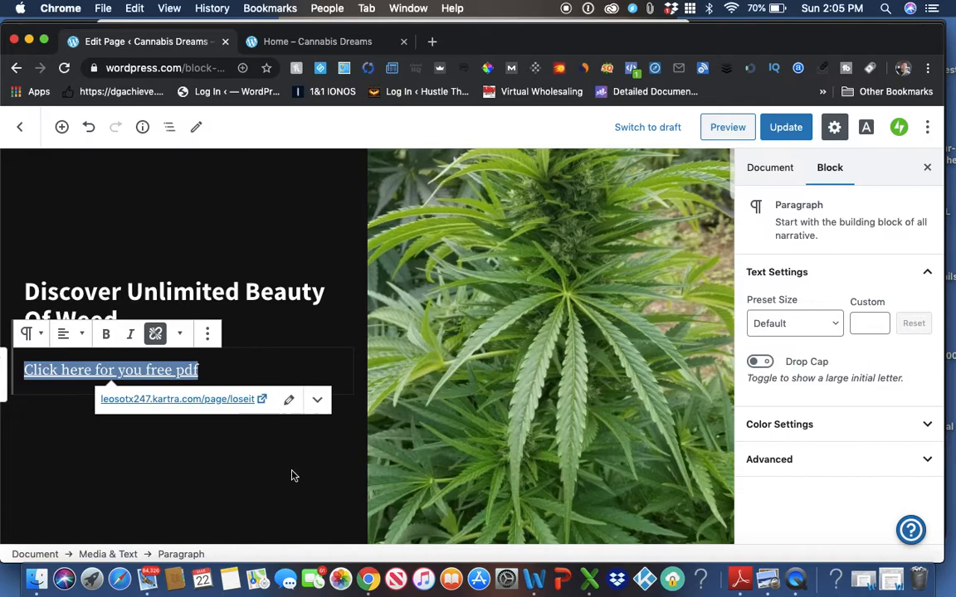
{"action": "left_click", "coordinate": [223, 454]}
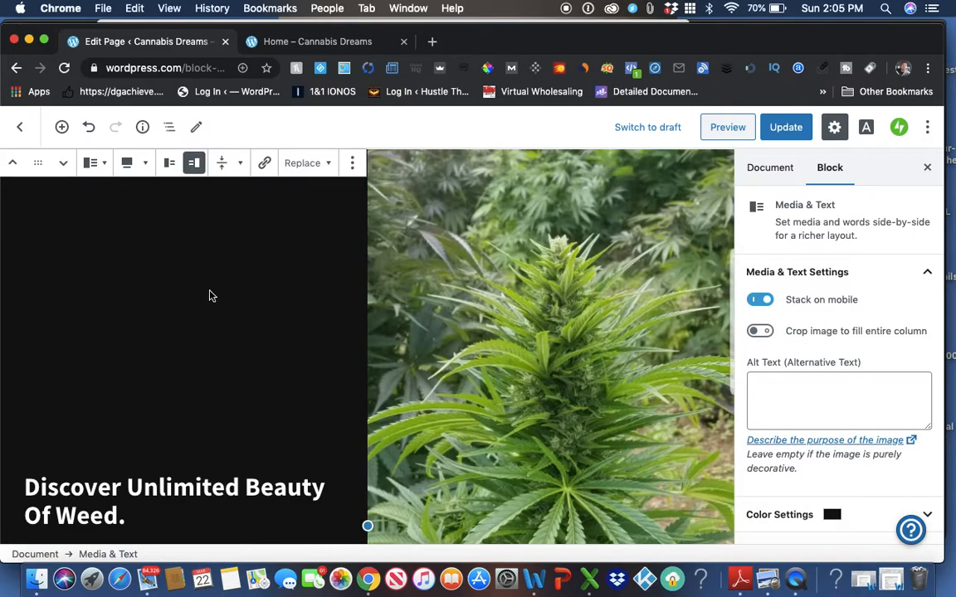
{"action": "left_click", "coordinate": [285, 43]}
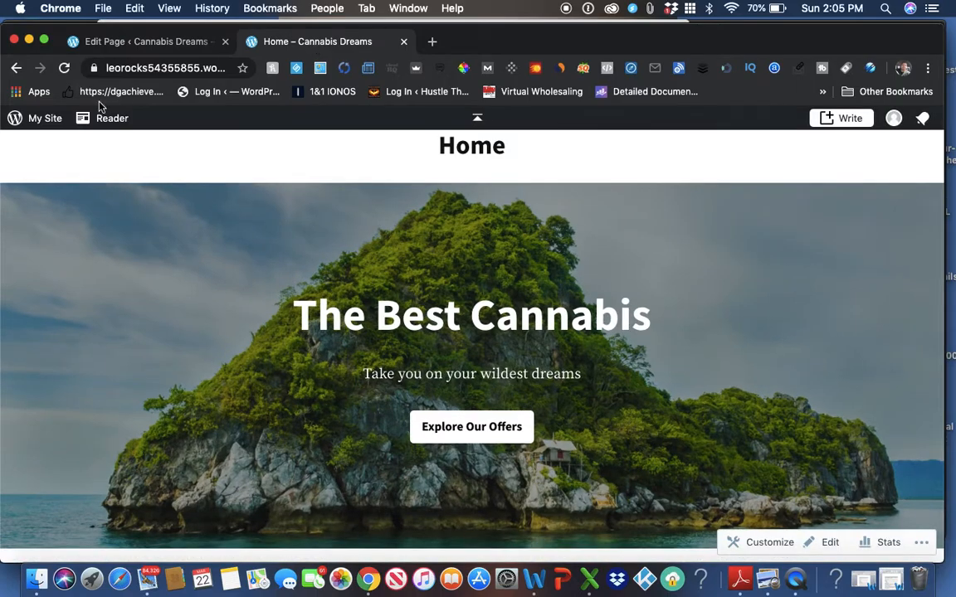
Step: Reload the live Home page to check the free pdf line, then select that link in the editor
{"action": "left_click", "coordinate": [64, 70]}
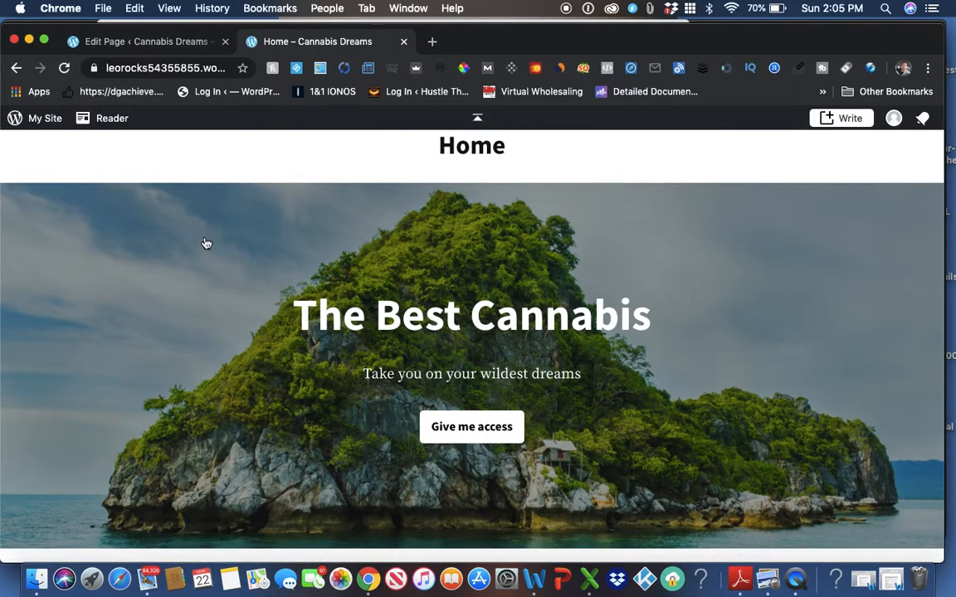
{"action": "scroll", "coordinate": [205, 245], "scroll_direction": "down", "scroll_amount": 10}
{"action": "scroll", "coordinate": [207, 246], "scroll_direction": "down", "scroll_amount": 10}
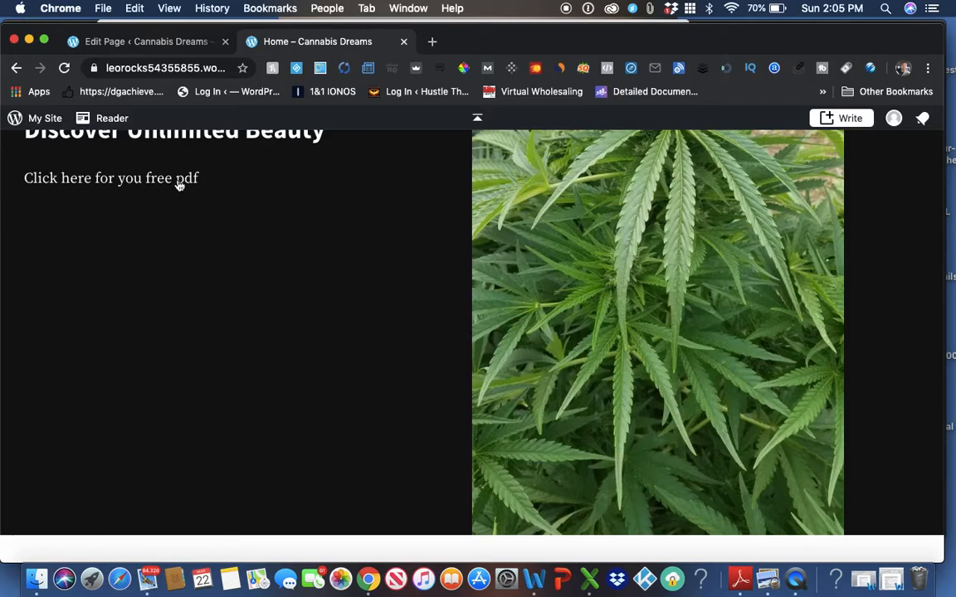
{"action": "scroll", "coordinate": [179, 186], "scroll_direction": "up", "scroll_amount": 3}
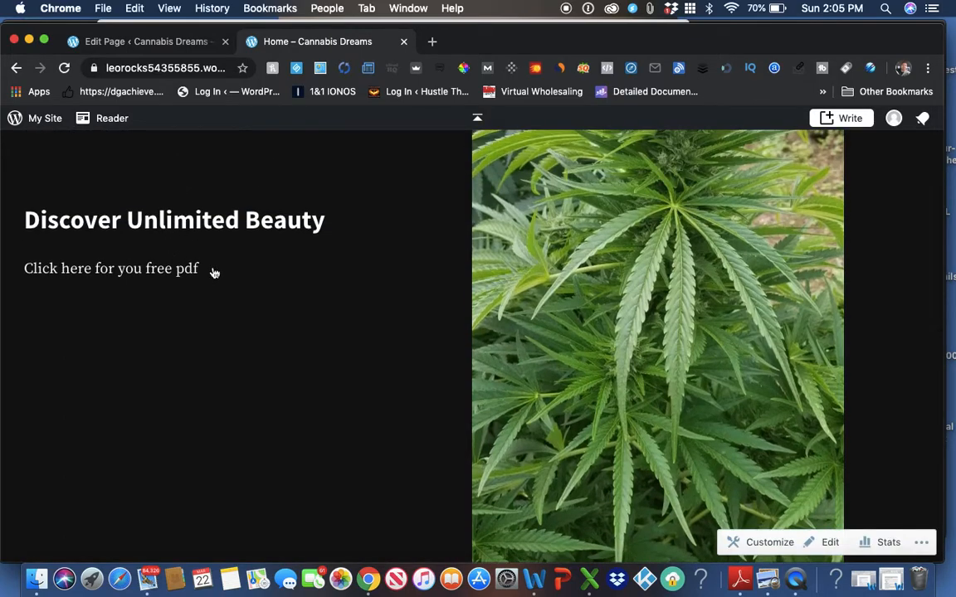
{"action": "left_click", "coordinate": [153, 41]}
{"action": "scroll", "coordinate": [203, 265], "scroll_direction": "down", "scroll_amount": 2}
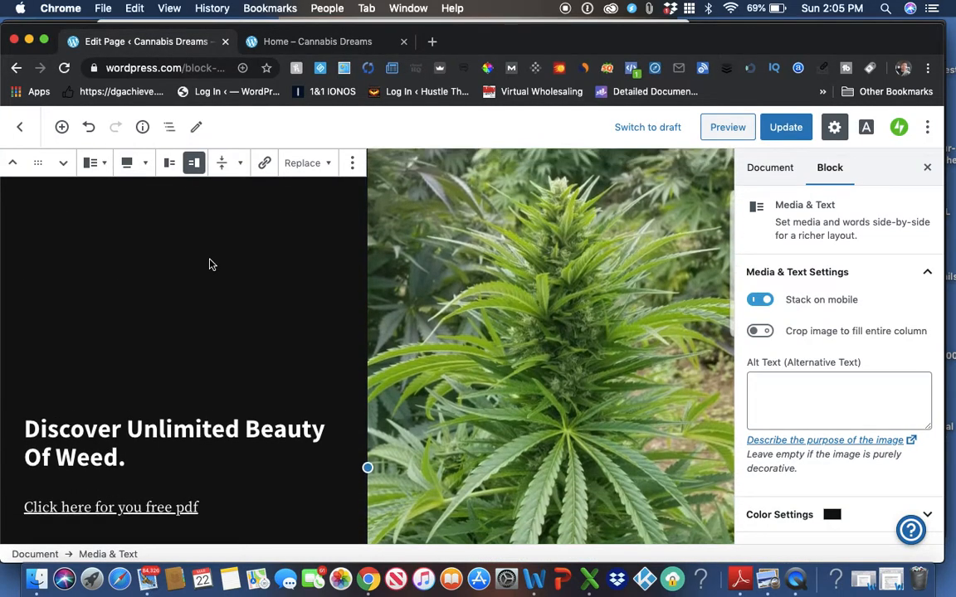
{"action": "left_click", "coordinate": [309, 41]}
{"action": "scroll", "coordinate": [297, 289], "scroll_direction": "down", "scroll_amount": 10}
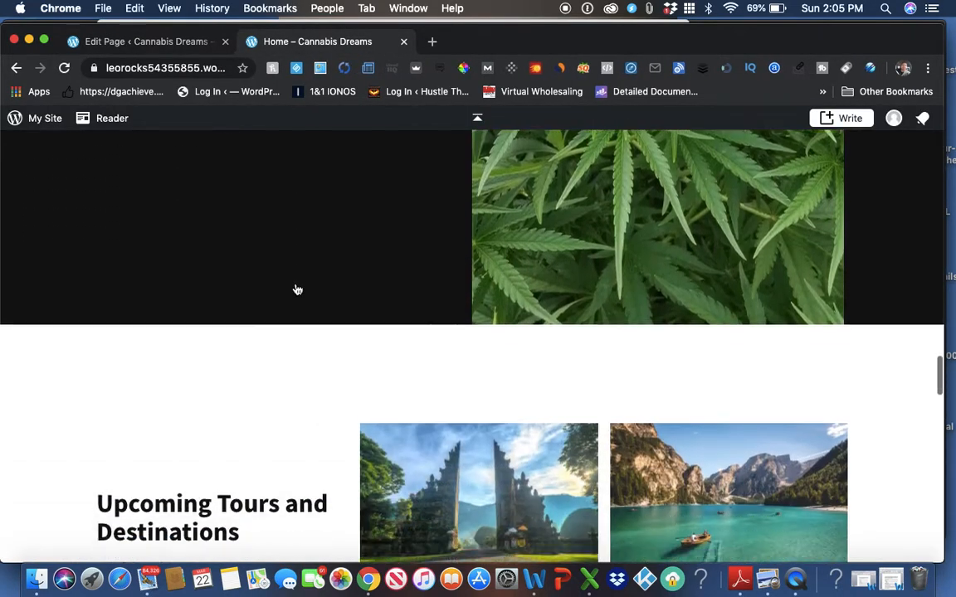
{"action": "scroll", "coordinate": [295, 288], "scroll_direction": "down", "scroll_amount": 5}
{"action": "scroll", "coordinate": [198, 254], "scroll_direction": "up", "scroll_amount": 1}
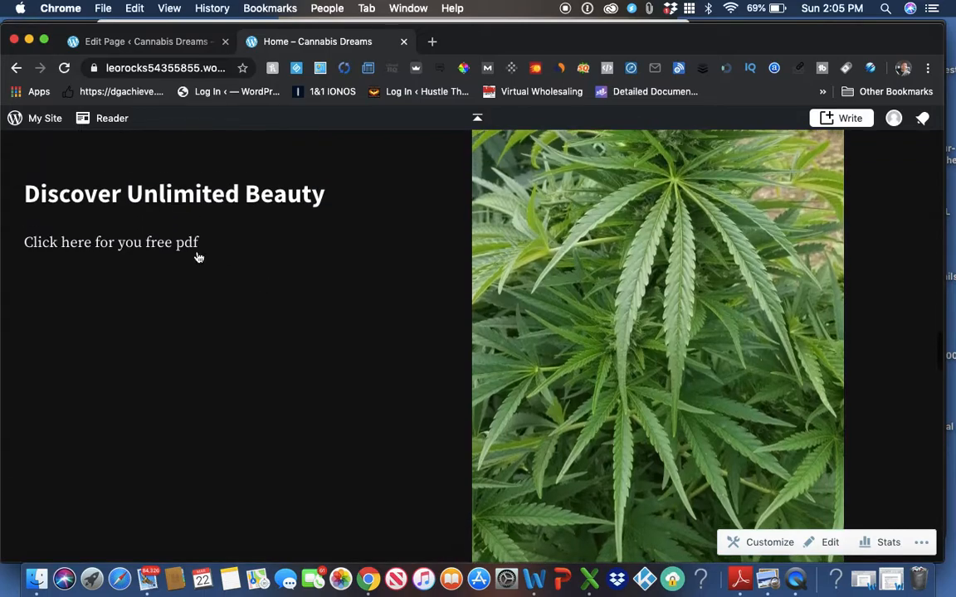
{"action": "left_click", "coordinate": [174, 43]}
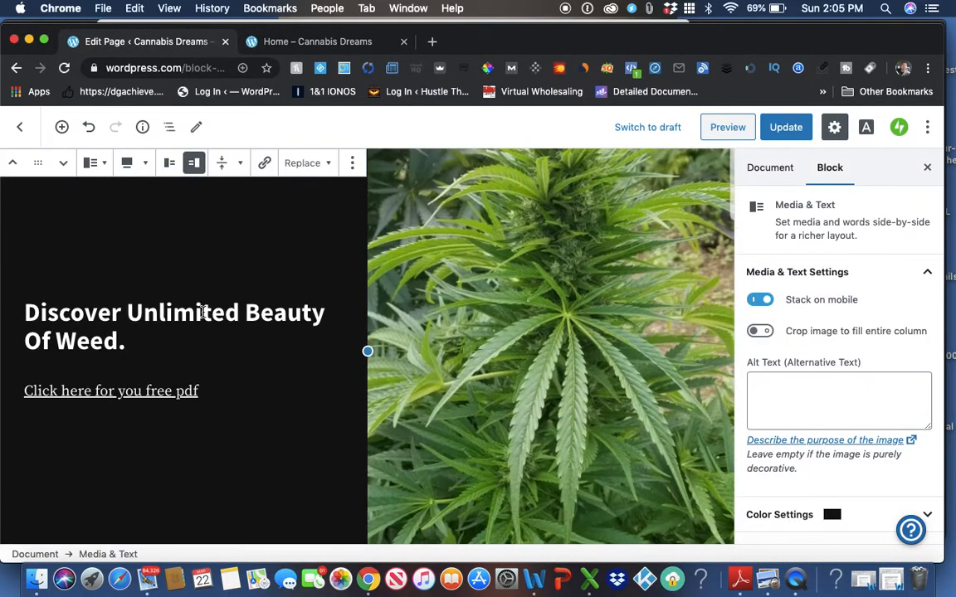
{"action": "left_click", "coordinate": [183, 398]}
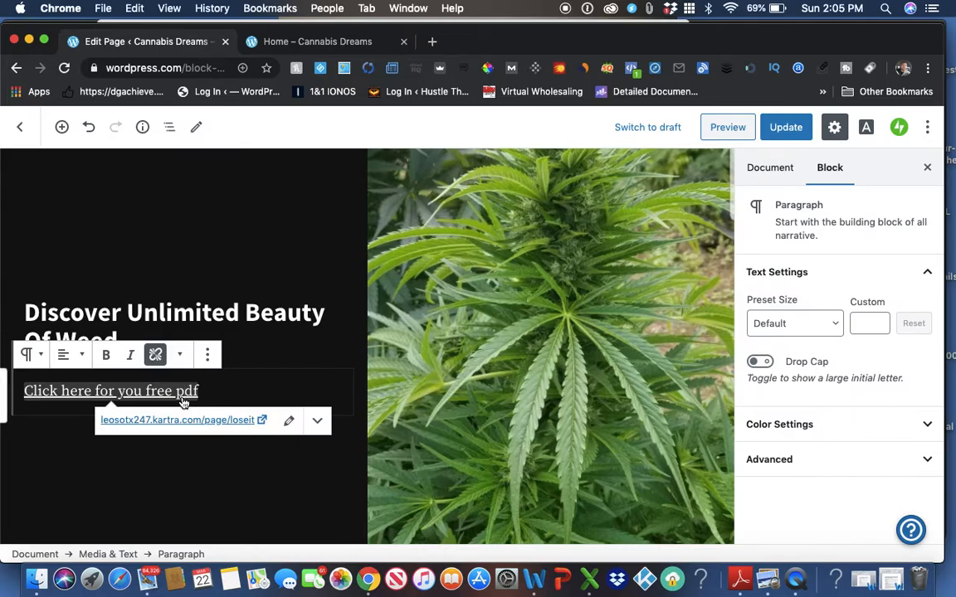
Step: Split the link into 'Click here for you free p' and 'df', then update the Home page
{"action": "key", "text": "Return"}
{"action": "left_click", "coordinate": [788, 137]}
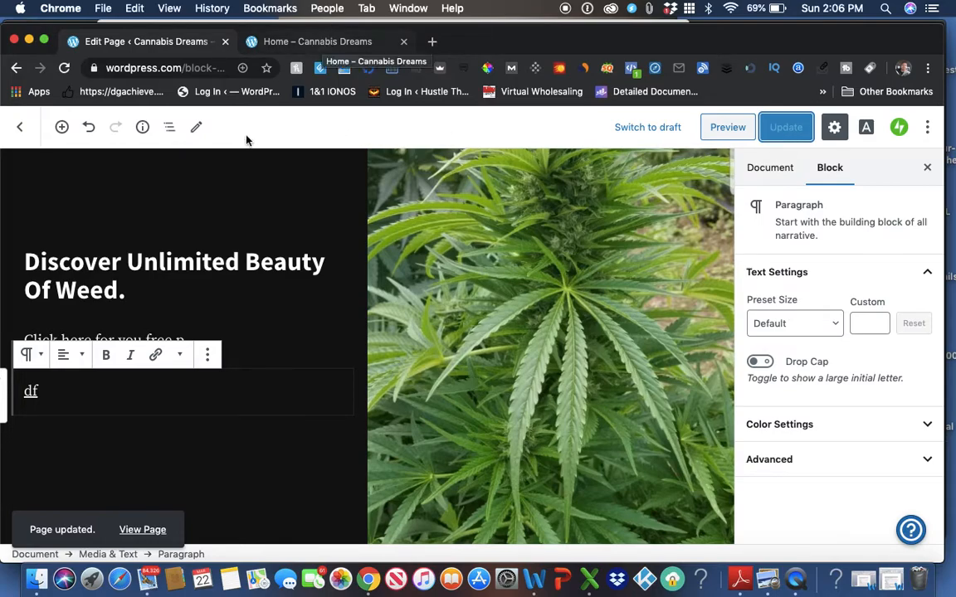
{"action": "left_click", "coordinate": [223, 330]}
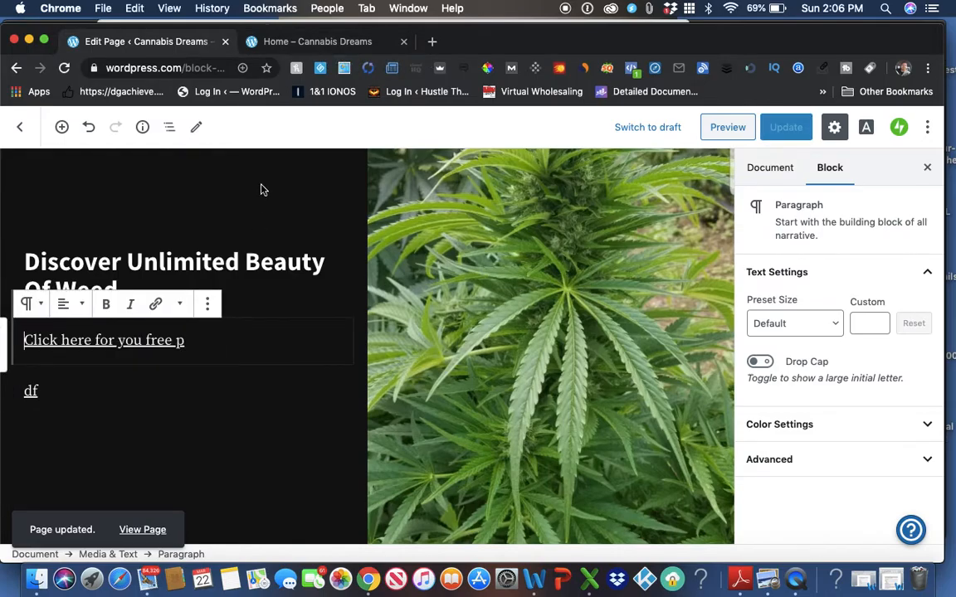
Step: Reload the live Home page, confirm the free pdf link opens Claim Your Free E-Book, and close that tab
{"action": "left_click", "coordinate": [320, 40]}
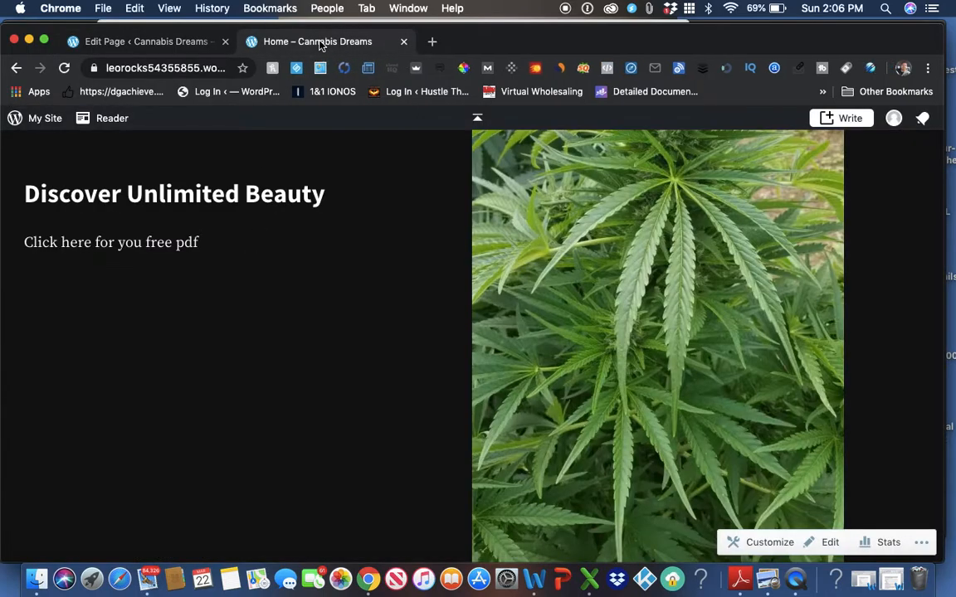
{"action": "left_click", "coordinate": [64, 67]}
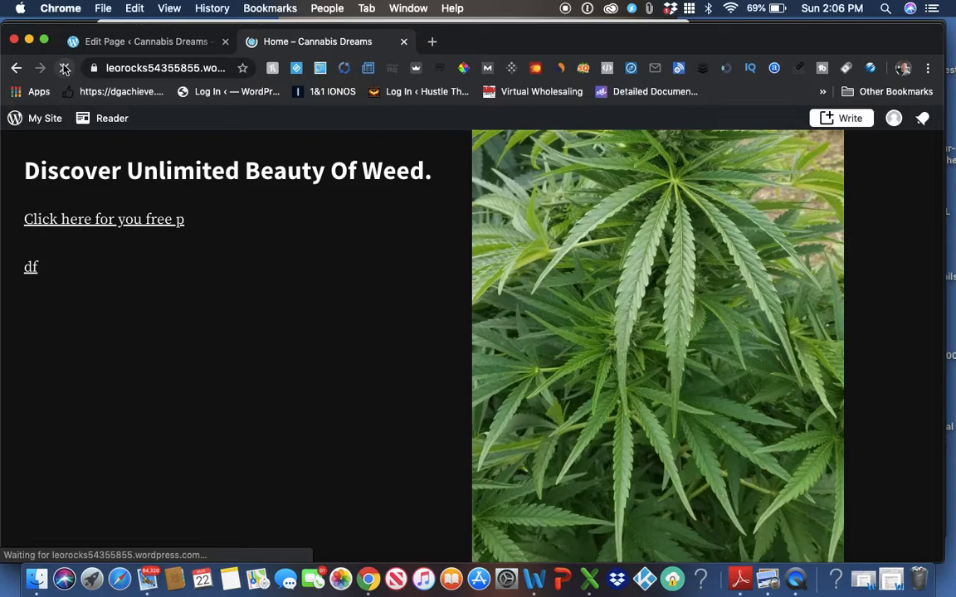
{"action": "left_click", "coordinate": [107, 220]}
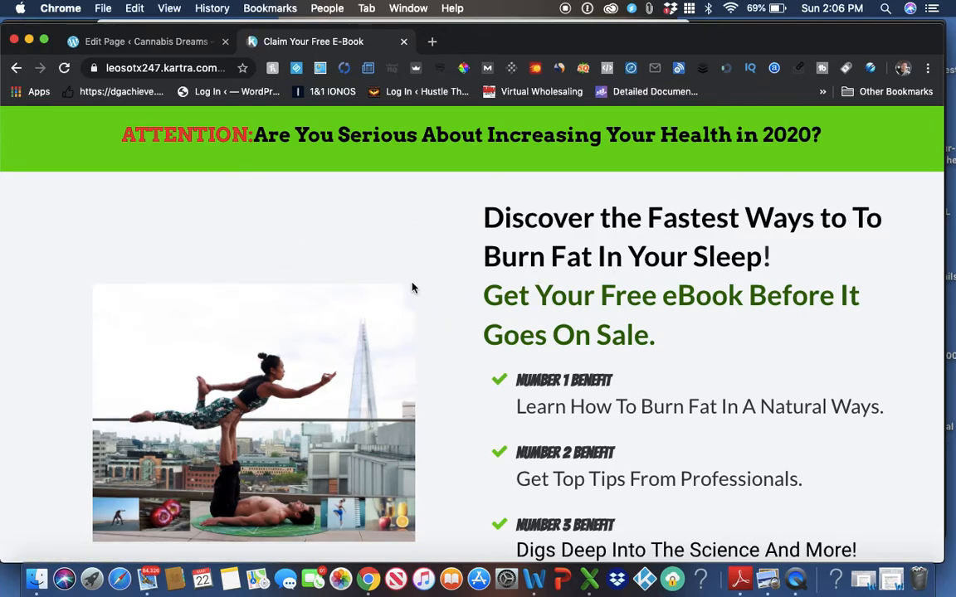
{"action": "left_click", "coordinate": [404, 40]}
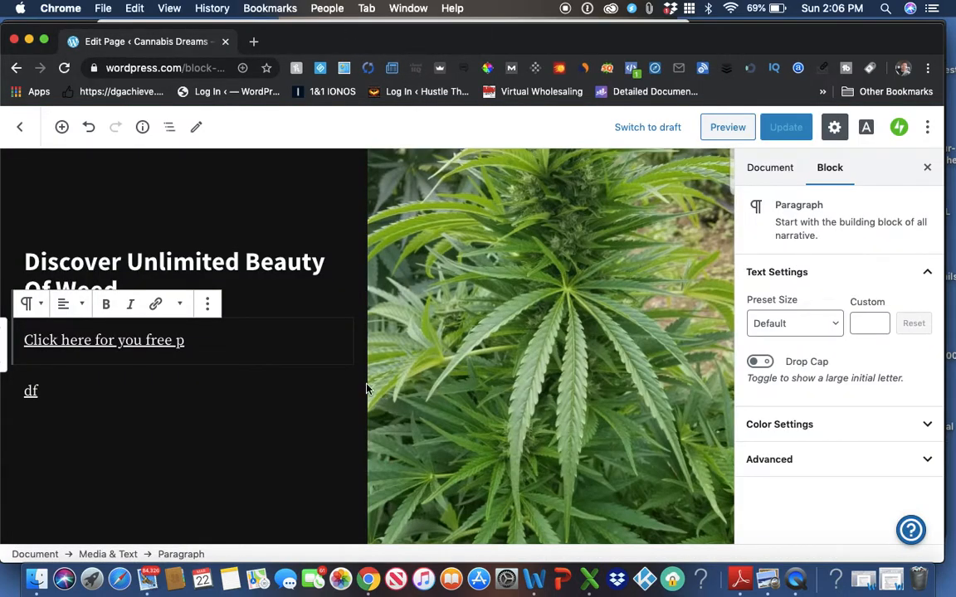
Step: Go from the page editor through Pages to the My Home dashboard, with the browser in full screen
{"action": "left_click", "coordinate": [20, 127]}
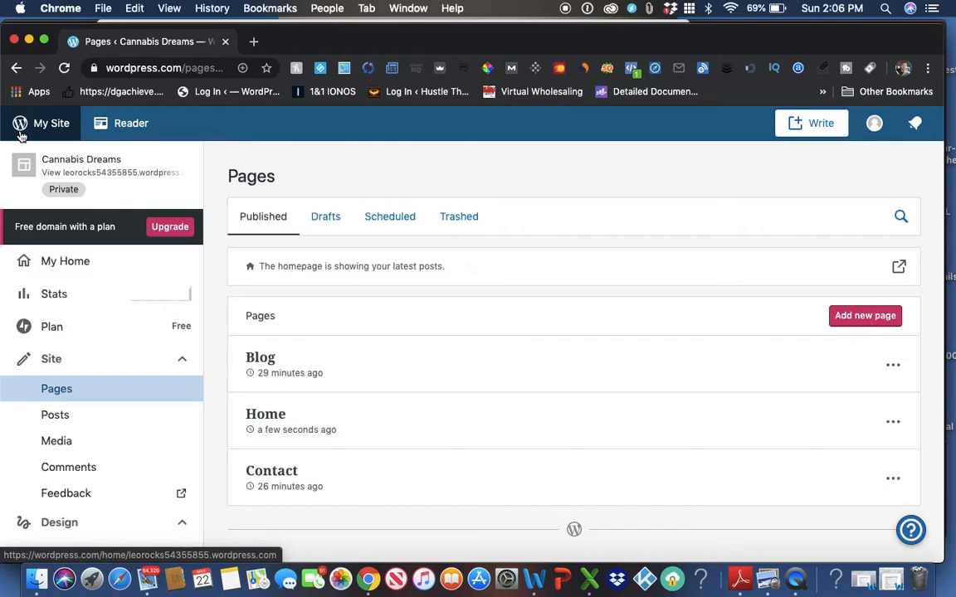
{"action": "left_click", "coordinate": [75, 267]}
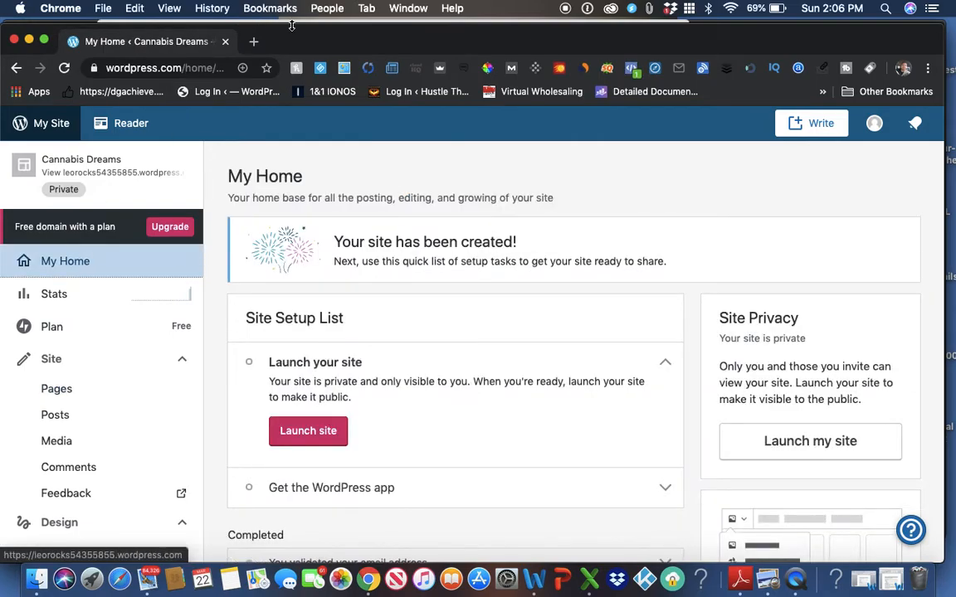
{"action": "mouse_move", "coordinate": [286, 44]}
{"action": "left_mouse_down"}
{"action": "mouse_move", "coordinate": [286, 84]}
{"action": "mouse_move", "coordinate": [280, 43]}
{"action": "left_mouse_up"}
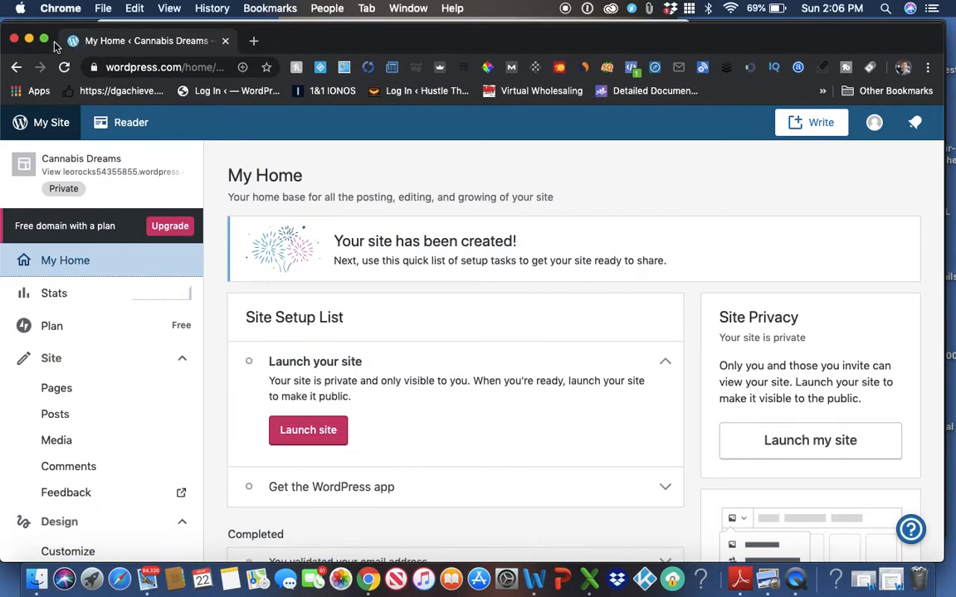
{"action": "left_click", "coordinate": [46, 39]}
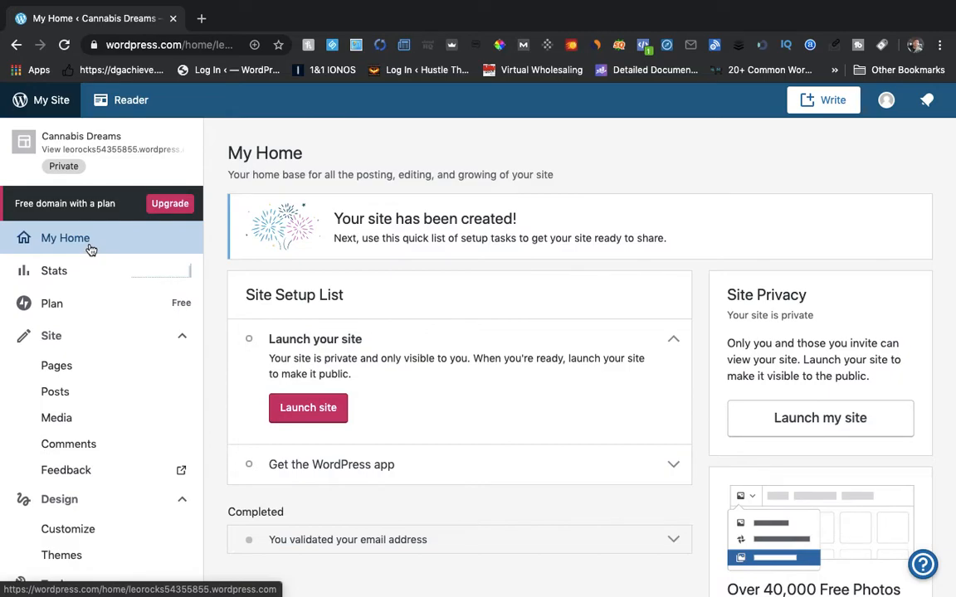
Step: Open the Home page from Pages, preview it, close the preview, and return to the Pages list
{"action": "left_click", "coordinate": [89, 367]}
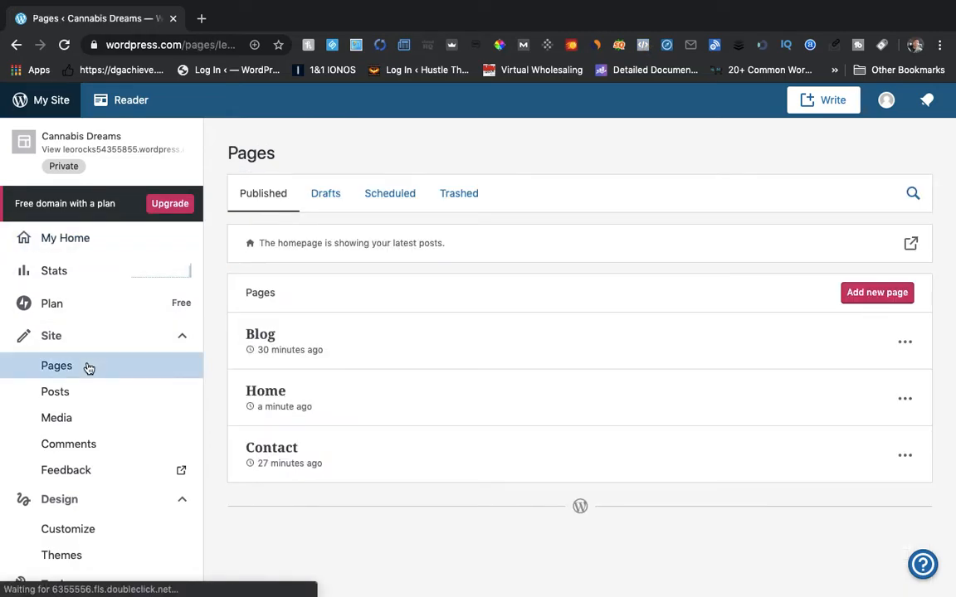
{"action": "left_click", "coordinate": [284, 396]}
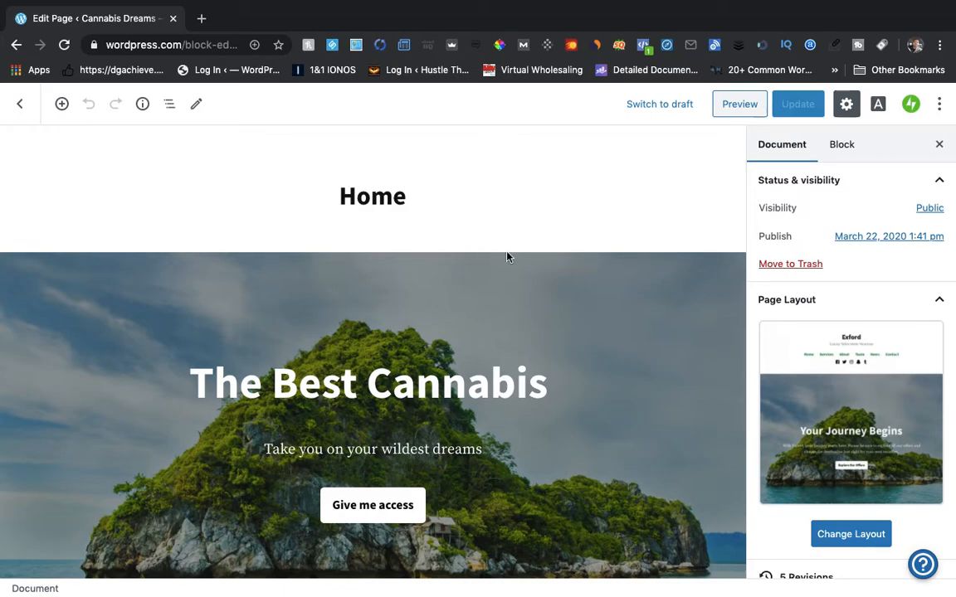
{"action": "left_click", "coordinate": [737, 104]}
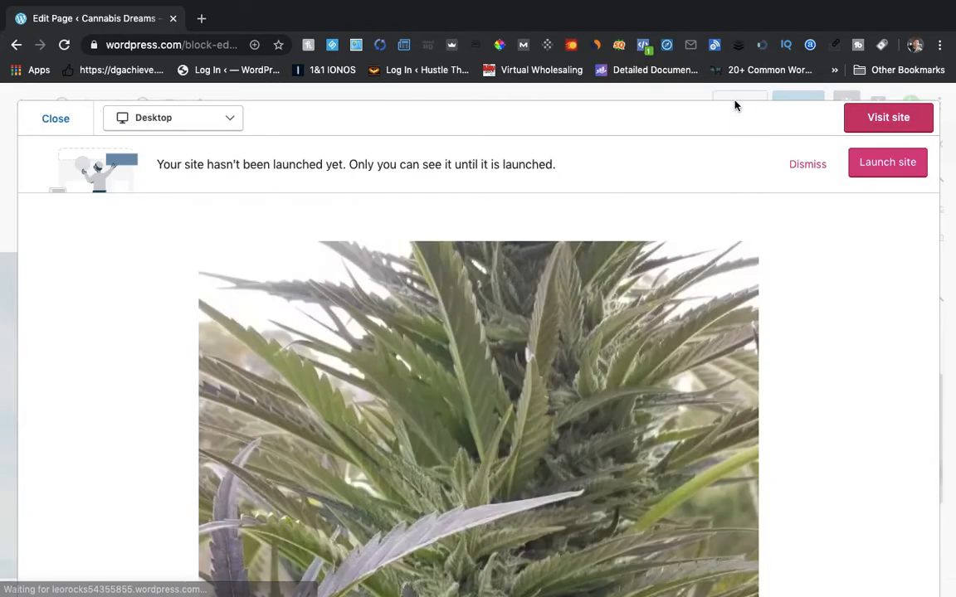
{"action": "left_click", "coordinate": [56, 120]}
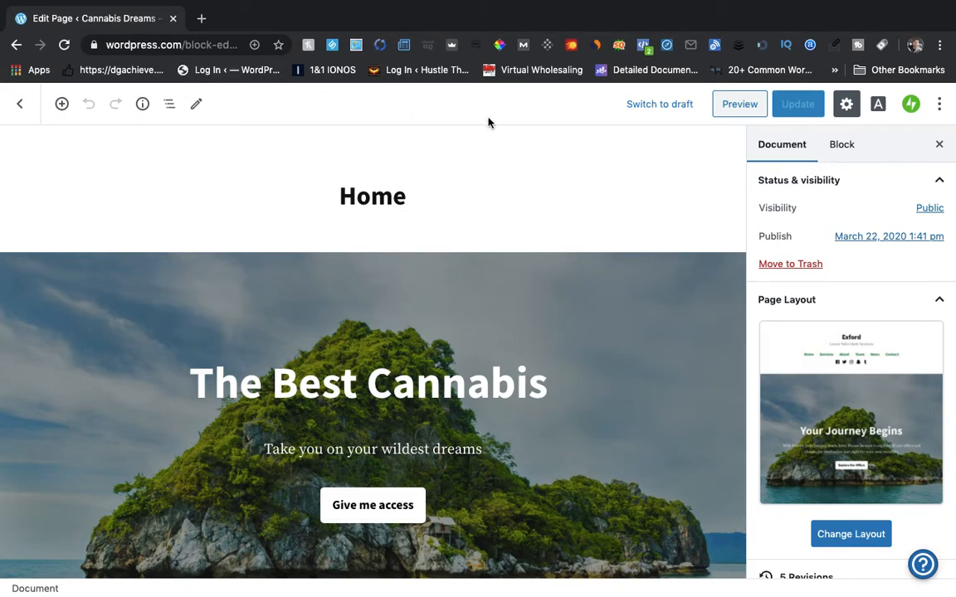
{"action": "left_click", "coordinate": [17, 104]}
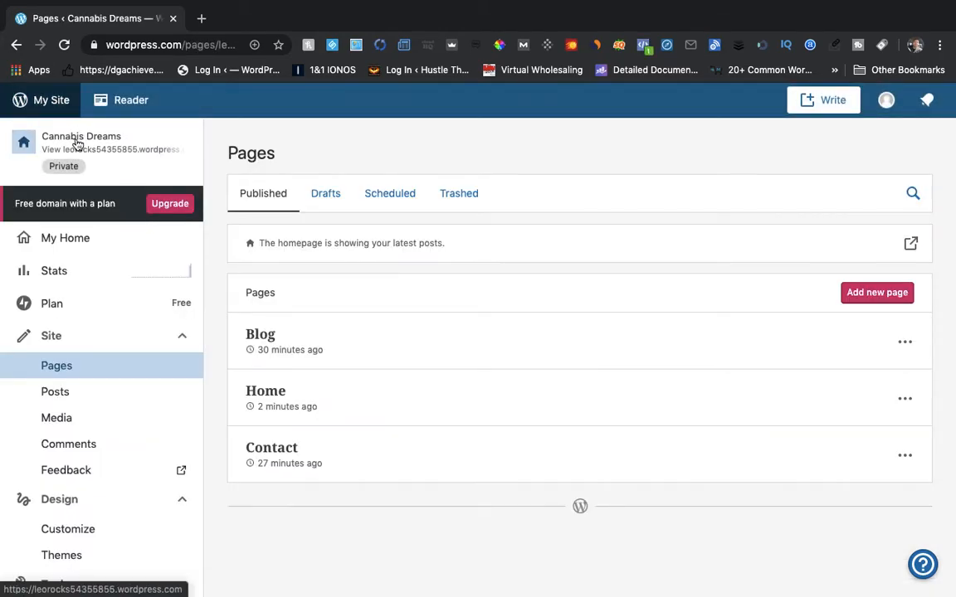
Step: Open the live Cannabis Dreams site, dismiss the launch banner, scroll through it, then return to My Home
{"action": "left_click", "coordinate": [74, 141]}
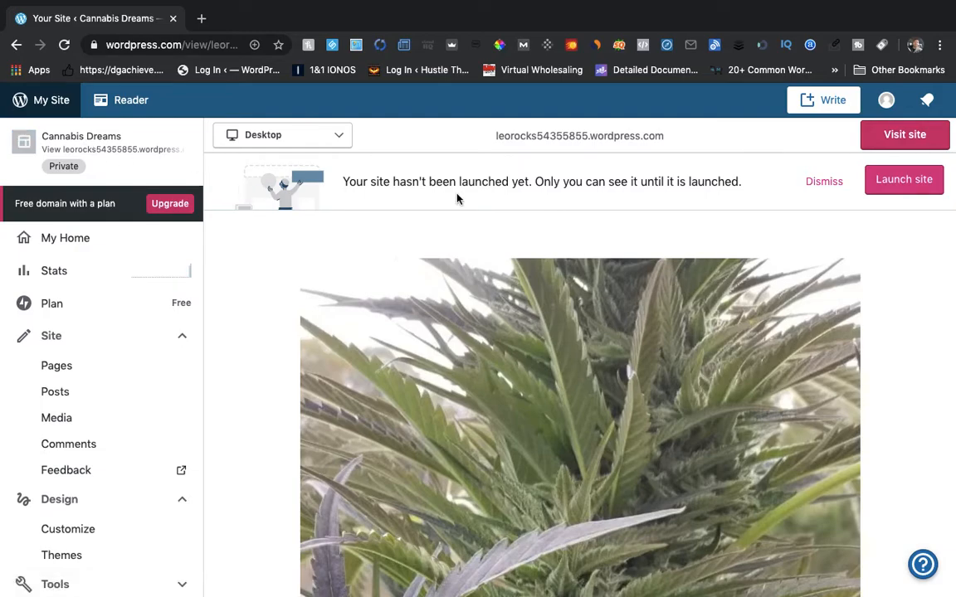
{"action": "left_click", "coordinate": [929, 133]}
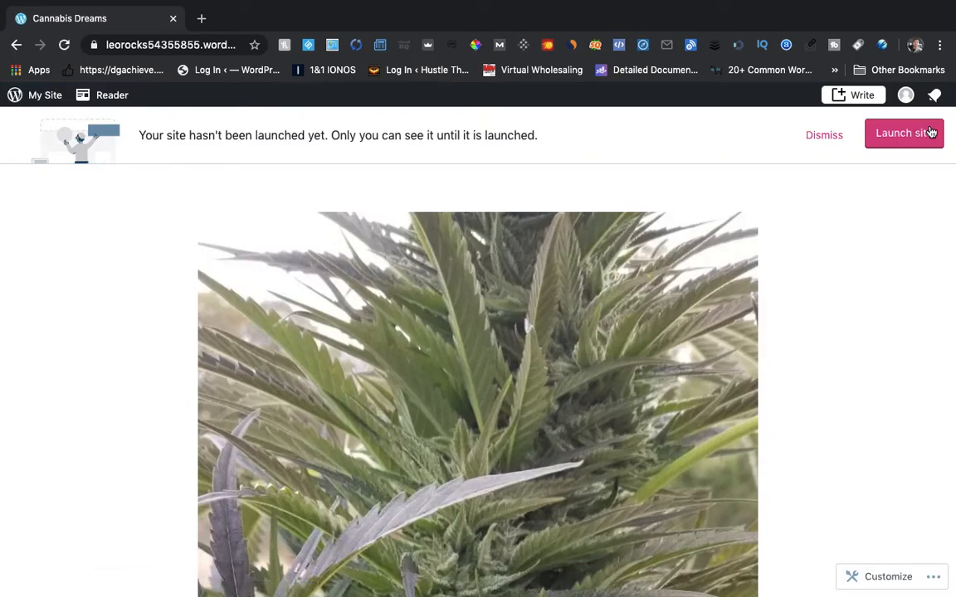
{"action": "scroll", "coordinate": [518, 248], "scroll_direction": "down", "scroll_amount": 1}
{"action": "scroll", "coordinate": [519, 247], "scroll_direction": "up", "scroll_amount": 1}
{"action": "left_click", "coordinate": [822, 135]}
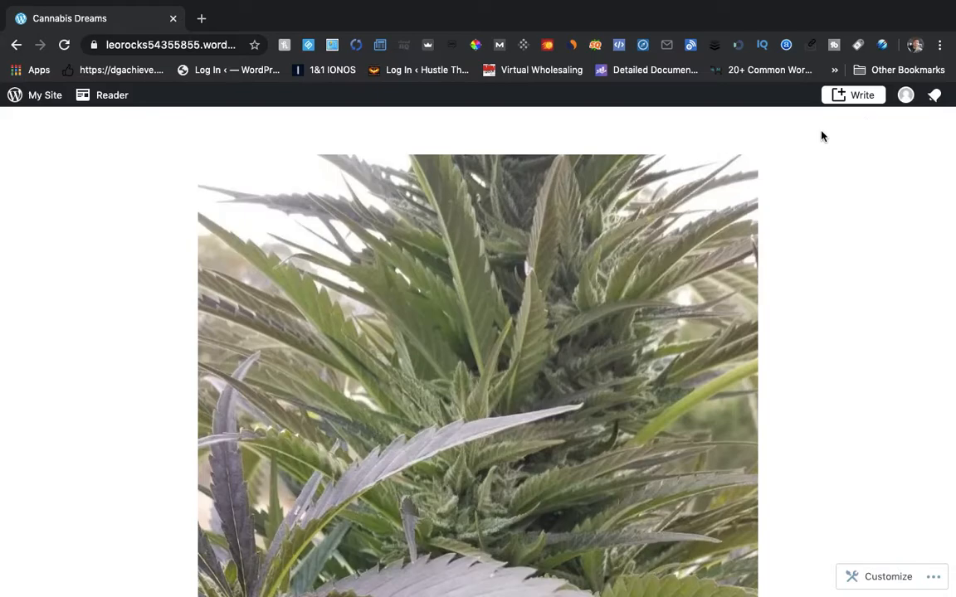
{"action": "scroll", "coordinate": [751, 335], "scroll_direction": "down", "scroll_amount": 5}
{"action": "scroll", "coordinate": [752, 333], "scroll_direction": "down", "scroll_amount": 15}
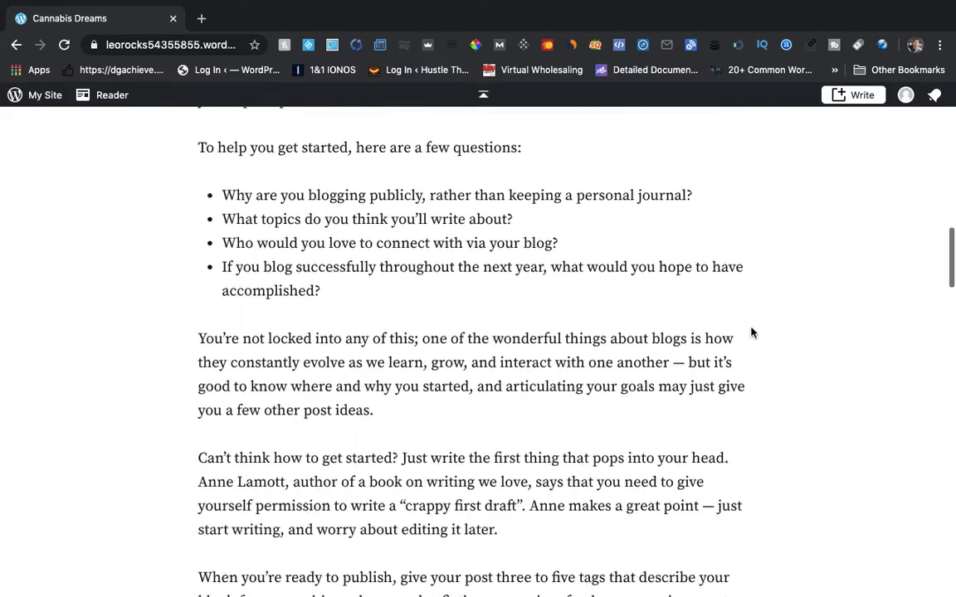
{"action": "scroll", "coordinate": [751, 332], "scroll_direction": "down", "scroll_amount": 2}
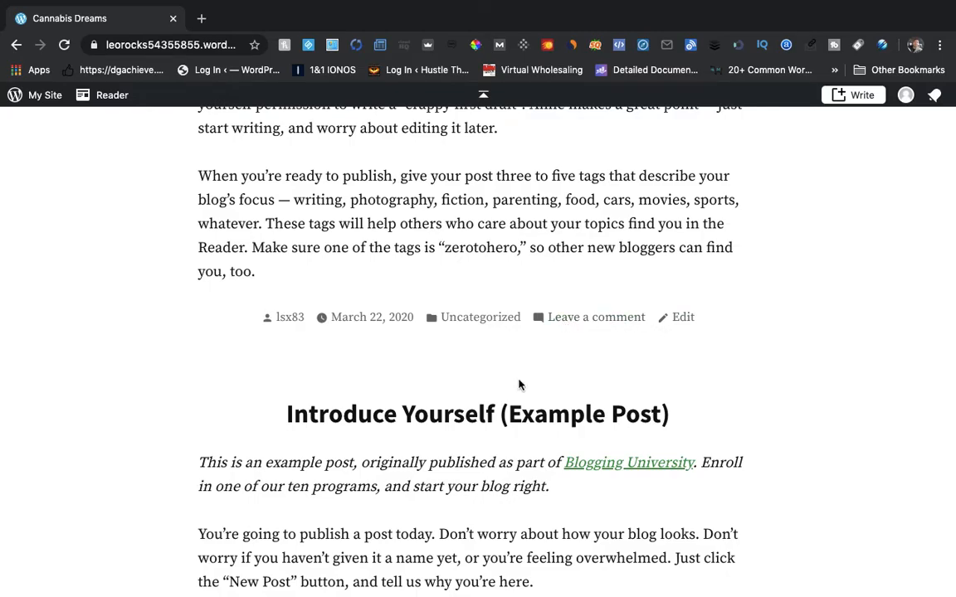
{"action": "scroll", "coordinate": [520, 384], "scroll_direction": "down", "scroll_amount": 6}
{"action": "scroll", "coordinate": [520, 384], "scroll_direction": "up", "scroll_amount": 20}
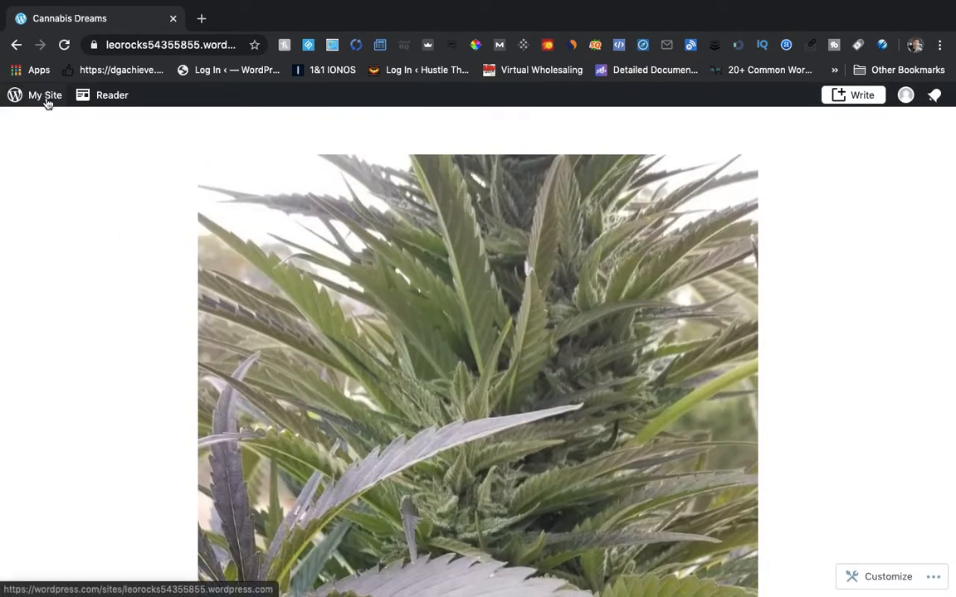
{"action": "left_click", "coordinate": [47, 99]}
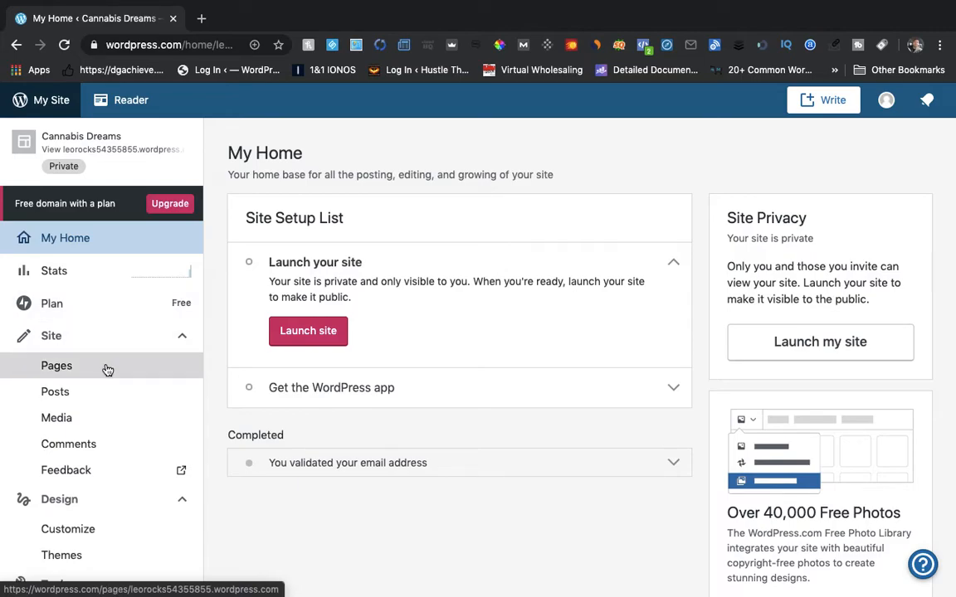
Step: Open the Plans page and scroll through the Personal ($4) and Premium ($8) plan features
{"action": "left_click", "coordinate": [96, 303]}
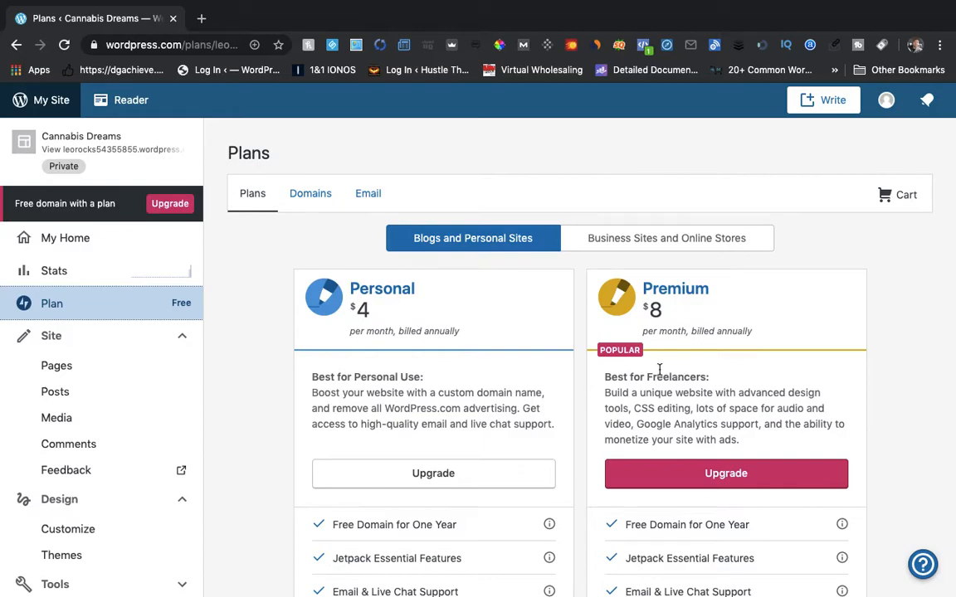
{"action": "scroll", "coordinate": [682, 406], "scroll_direction": "down", "scroll_amount": 2}
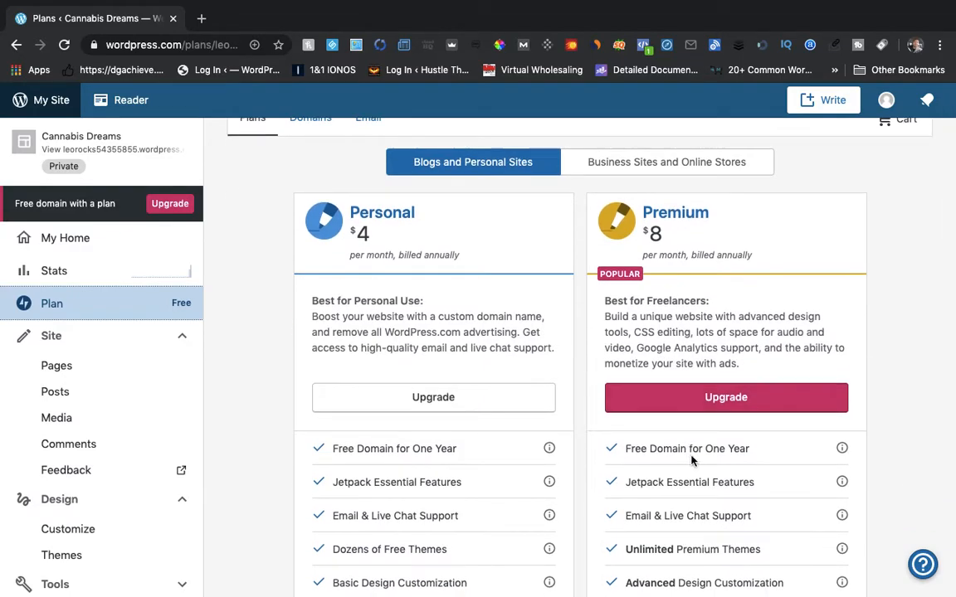
{"action": "scroll", "coordinate": [739, 454], "scroll_direction": "down", "scroll_amount": 4}
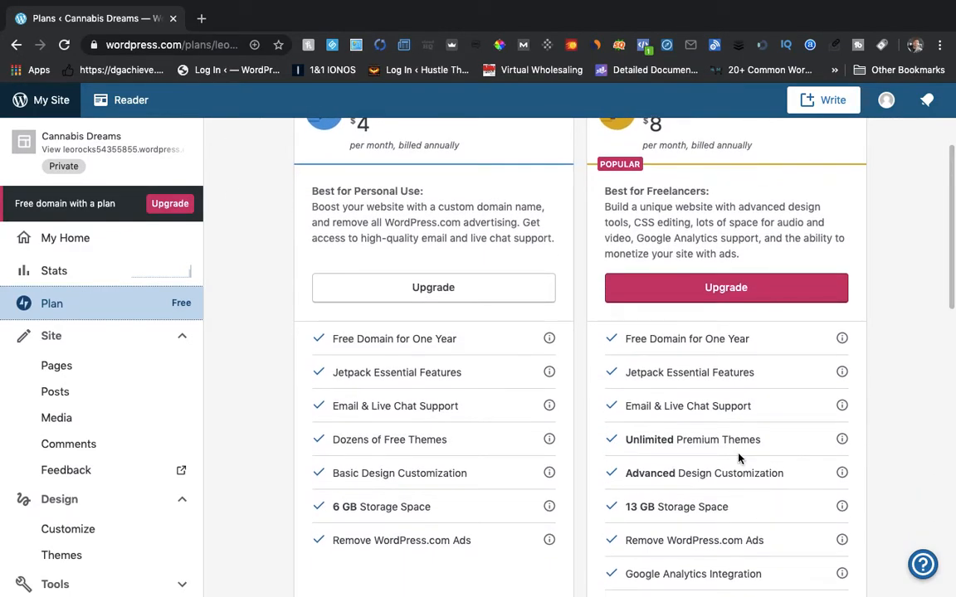
{"action": "scroll", "coordinate": [738, 459], "scroll_direction": "down", "scroll_amount": 2}
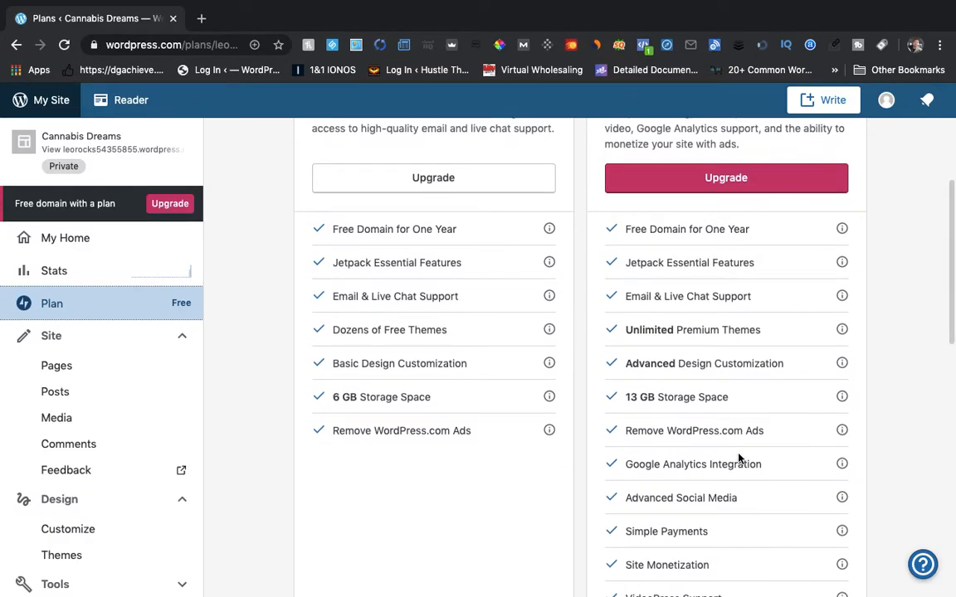
{"action": "scroll", "coordinate": [739, 459], "scroll_direction": "up", "scroll_amount": 5}
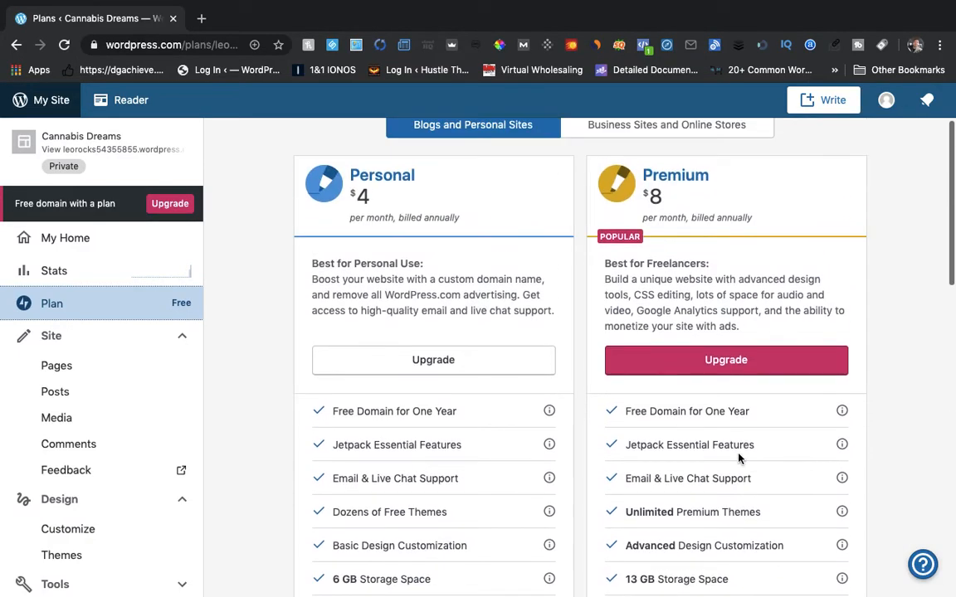
Step: Collapse the Design, Manage and Site sections of the sidebar navigation
{"action": "left_click", "coordinate": [166, 501]}
{"action": "scroll", "coordinate": [147, 533], "scroll_direction": "down", "scroll_amount": 2}
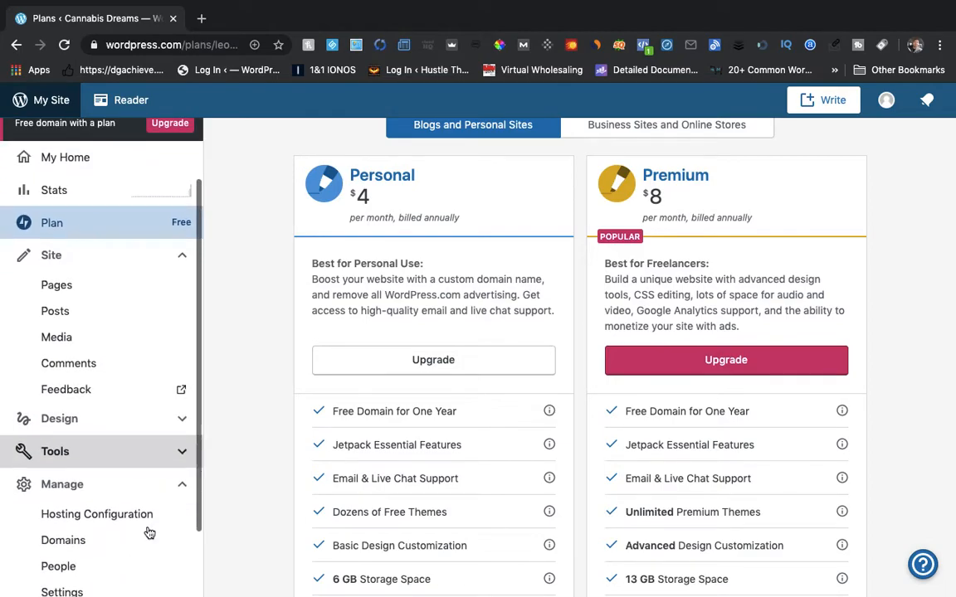
{"action": "scroll", "coordinate": [149, 533], "scroll_direction": "down", "scroll_amount": 1}
{"action": "left_click", "coordinate": [170, 446]}
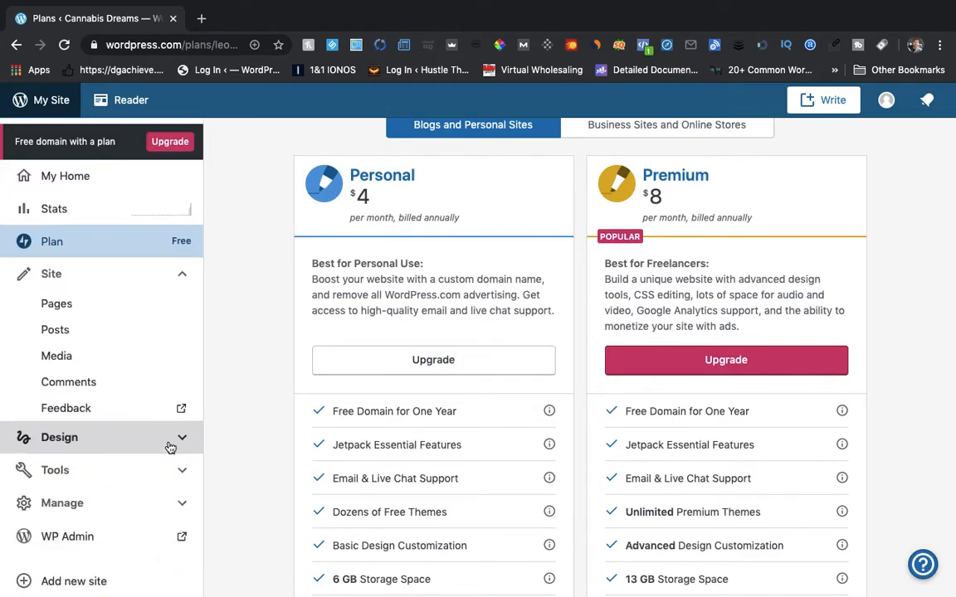
{"action": "left_click", "coordinate": [177, 275]}
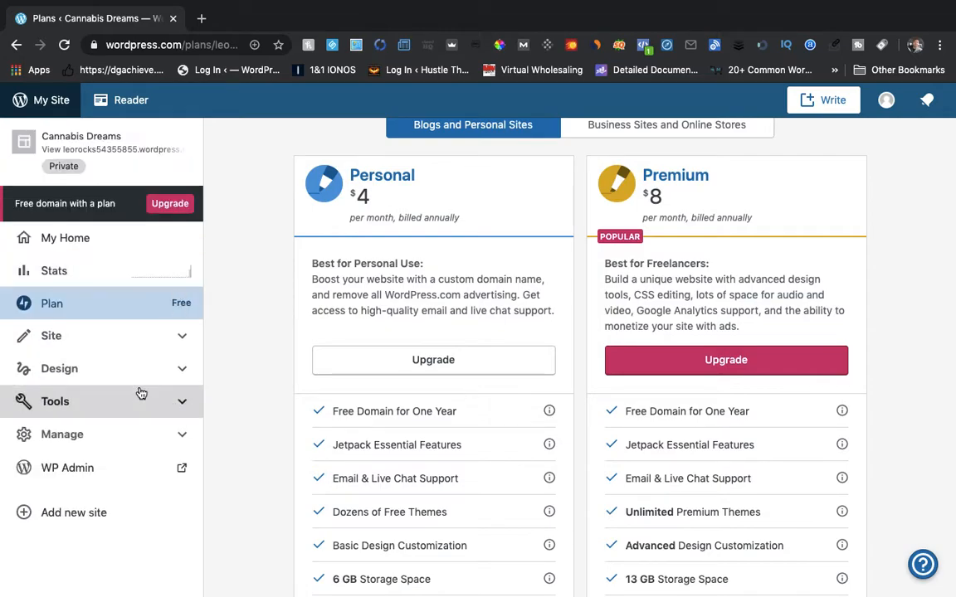
{"action": "scroll", "coordinate": [141, 393], "scroll_direction": "up", "scroll_amount": 3}
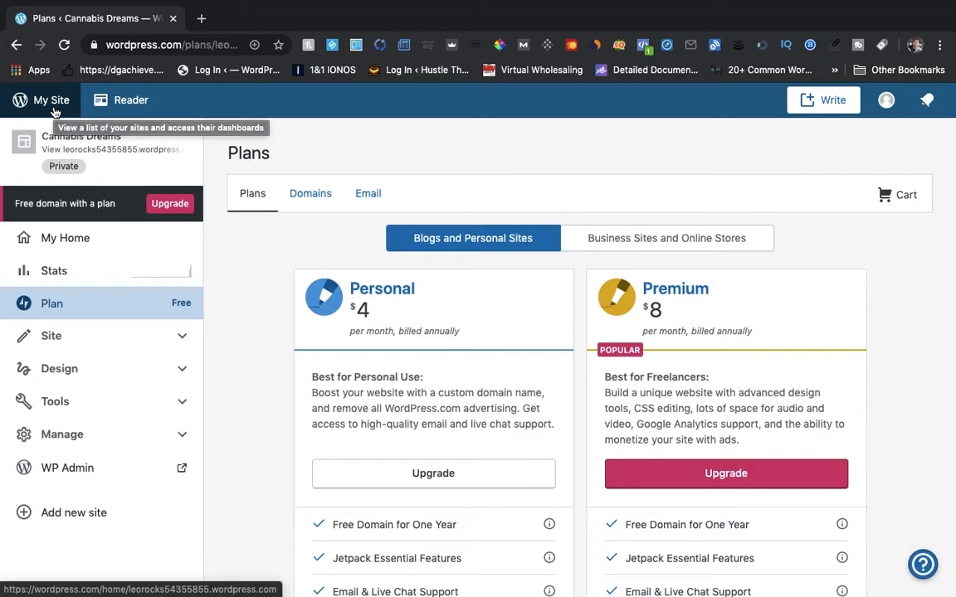
Step: Go from the dashboard home to the site's Pages list and open the Blog page for editing
{"action": "left_click", "coordinate": [72, 238]}
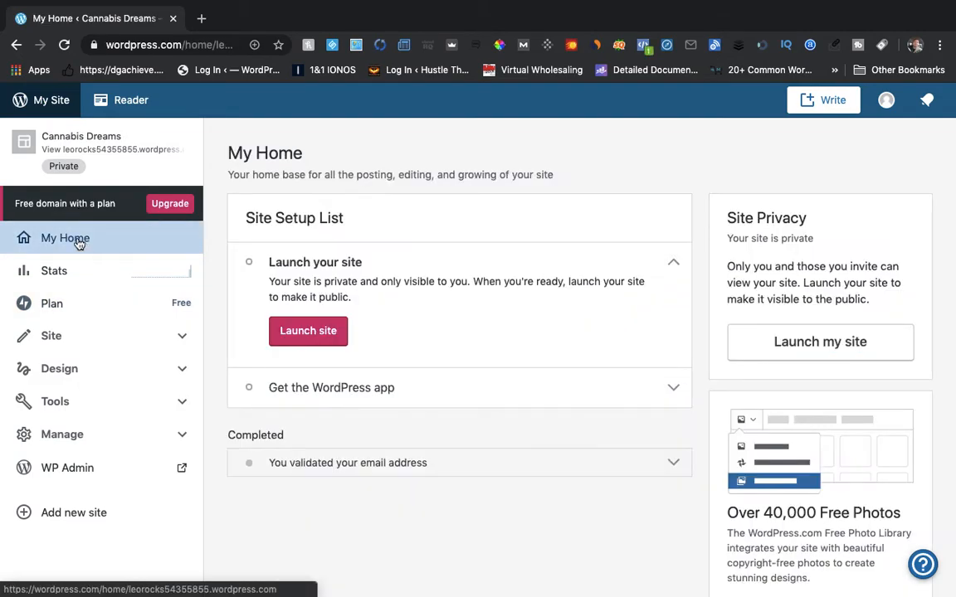
{"action": "left_click", "coordinate": [146, 335]}
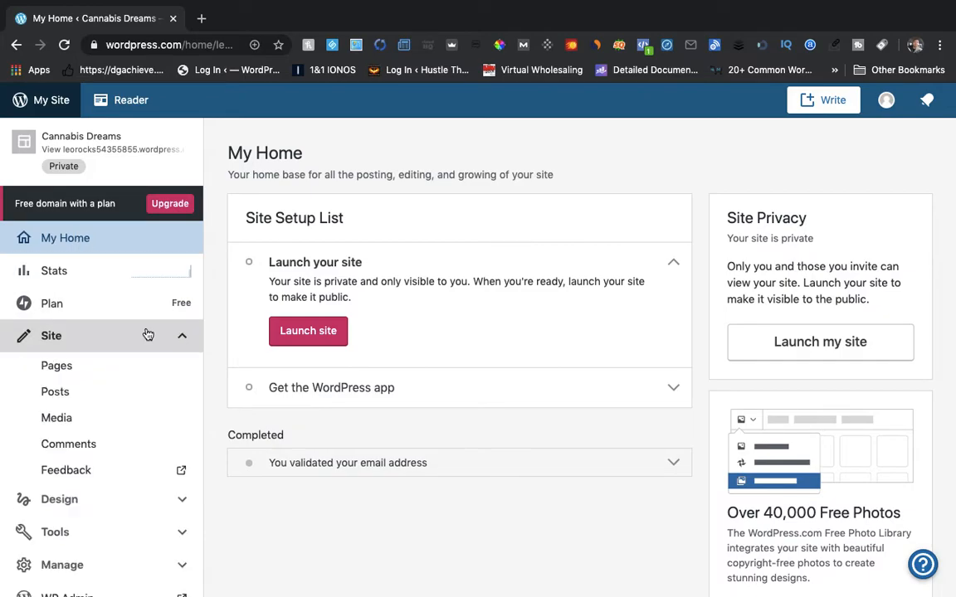
{"action": "left_click", "coordinate": [75, 367]}
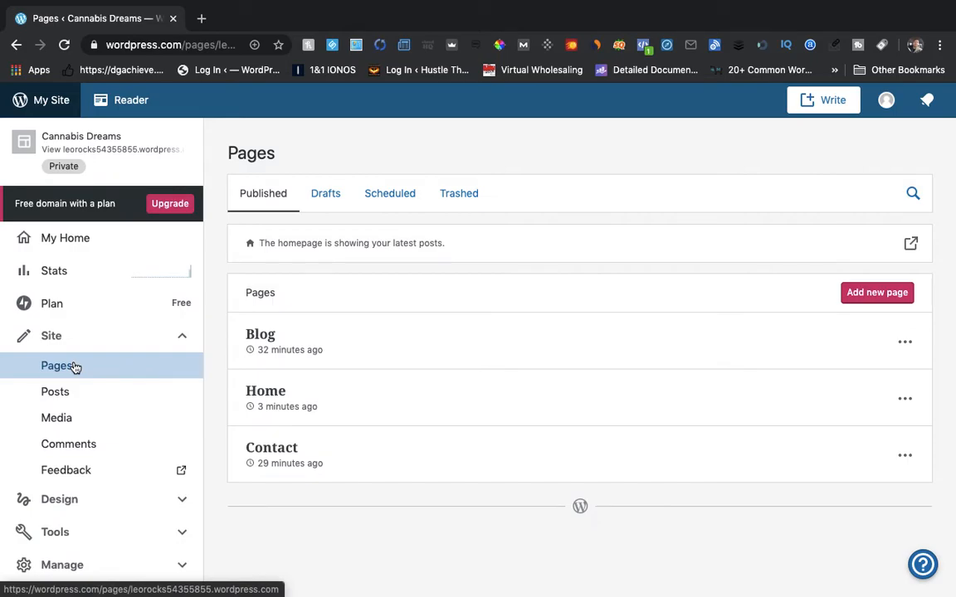
{"action": "left_click", "coordinate": [262, 336]}
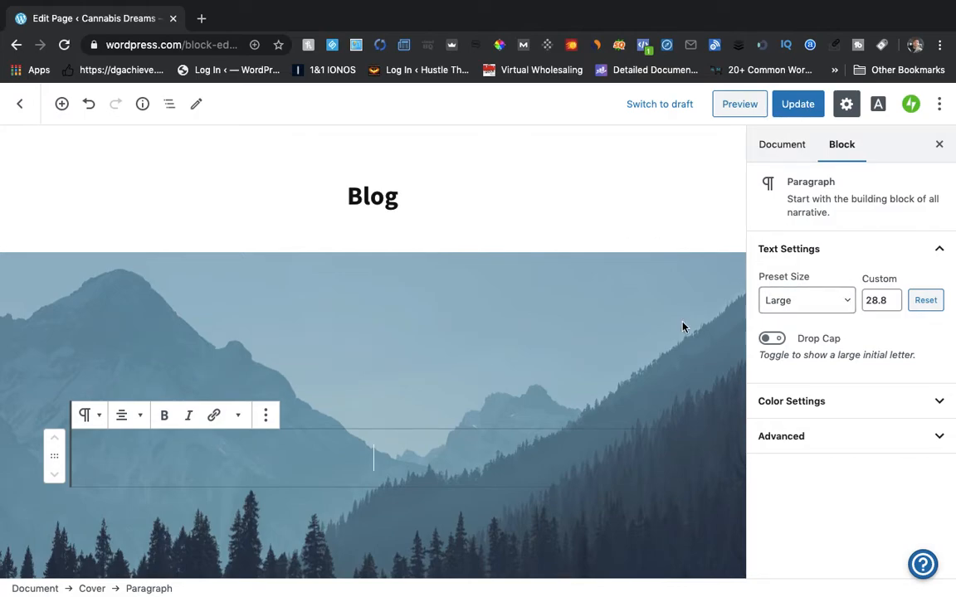
Step: Delete stray test characters and keep the cover paragraph's text size at Large
{"action": "type", "text": "jjooj"}
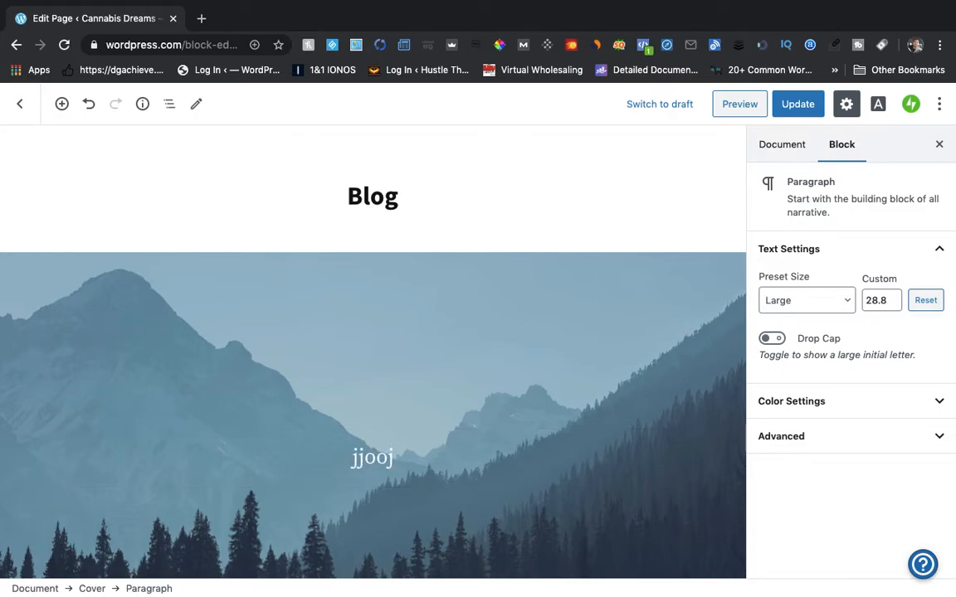
{"action": "key", "text": "BackSpace"}
{"action": "key", "text": "BackSpace"}
{"action": "key", "text": "BackSpace"}
{"action": "key", "text": "BackSpace"}
{"action": "left_click", "coordinate": [845, 305]}
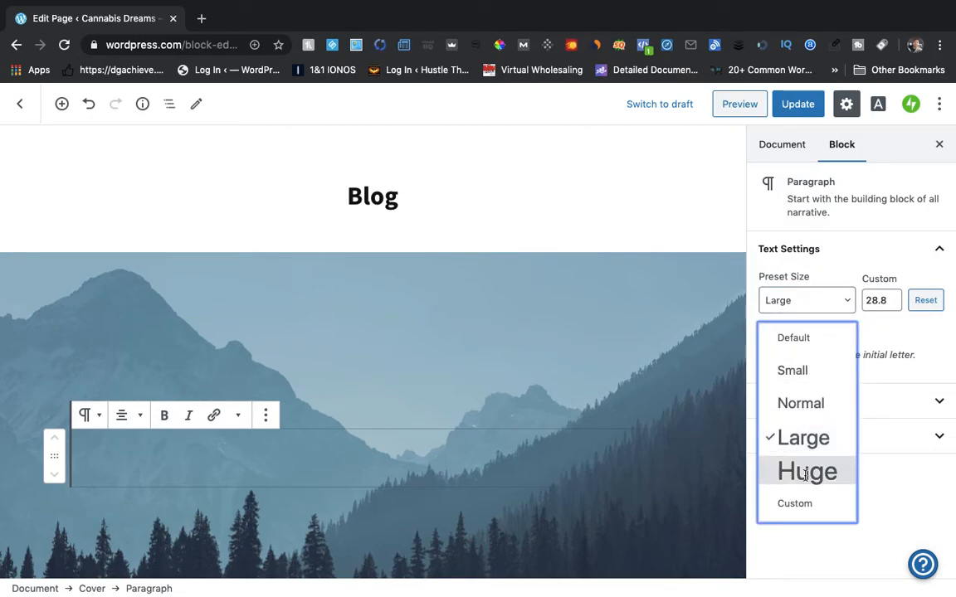
{"action": "left_click", "coordinate": [925, 330]}
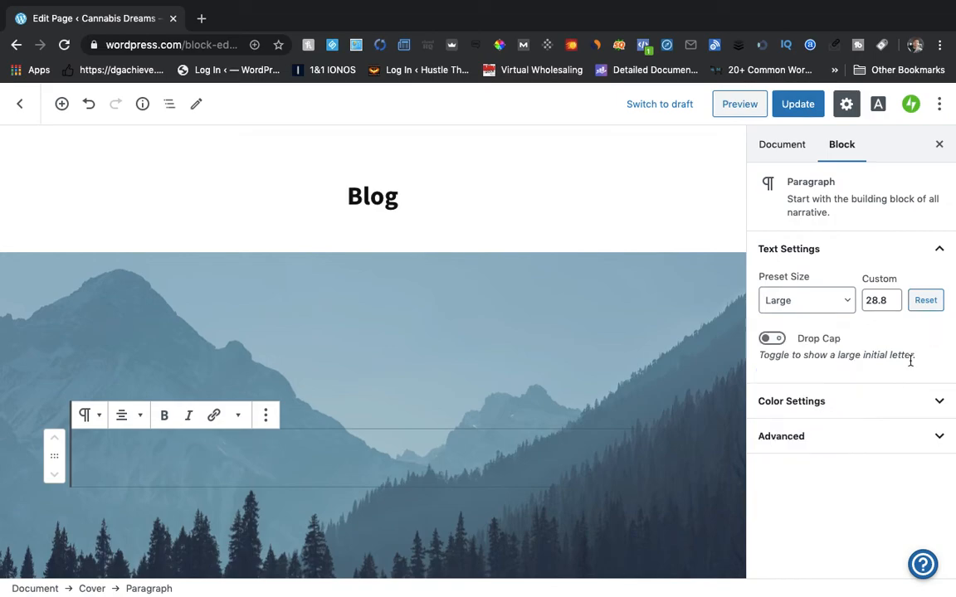
Step: Try several paragraph background colours, then remove the background and make the cover text black
{"action": "left_click", "coordinate": [893, 411]}
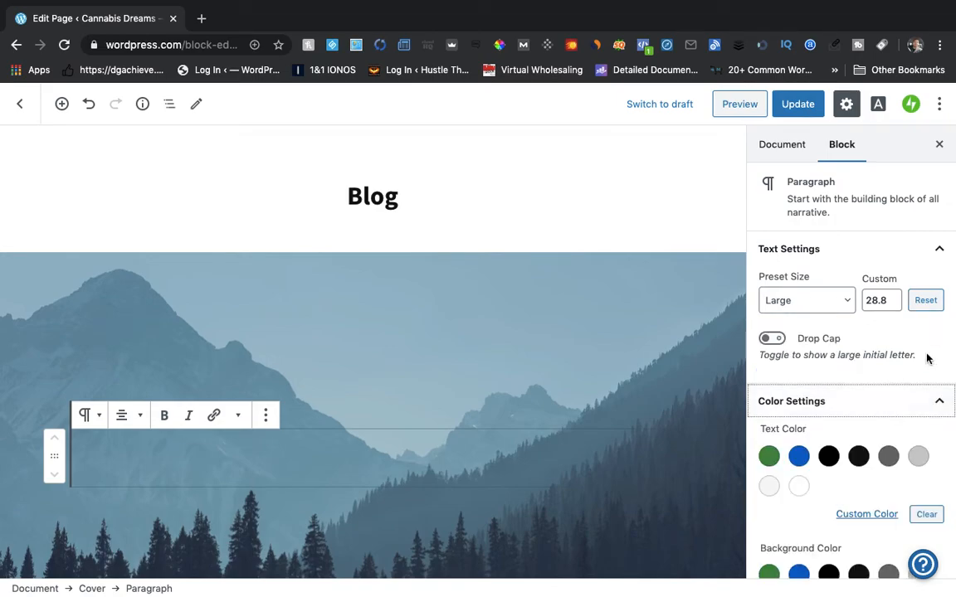
{"action": "scroll", "coordinate": [863, 452], "scroll_direction": "down", "scroll_amount": 3}
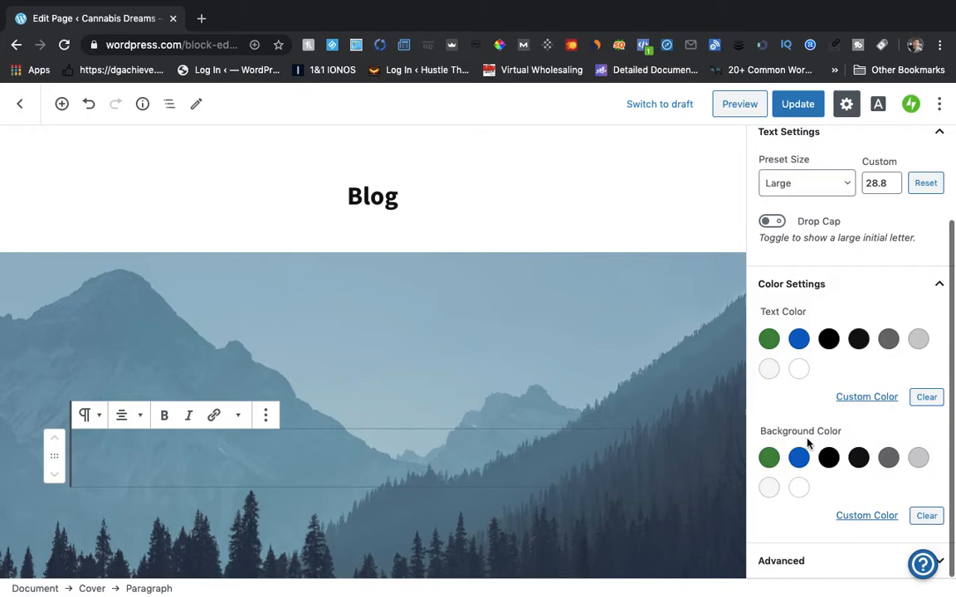
{"action": "left_click", "coordinate": [832, 464]}
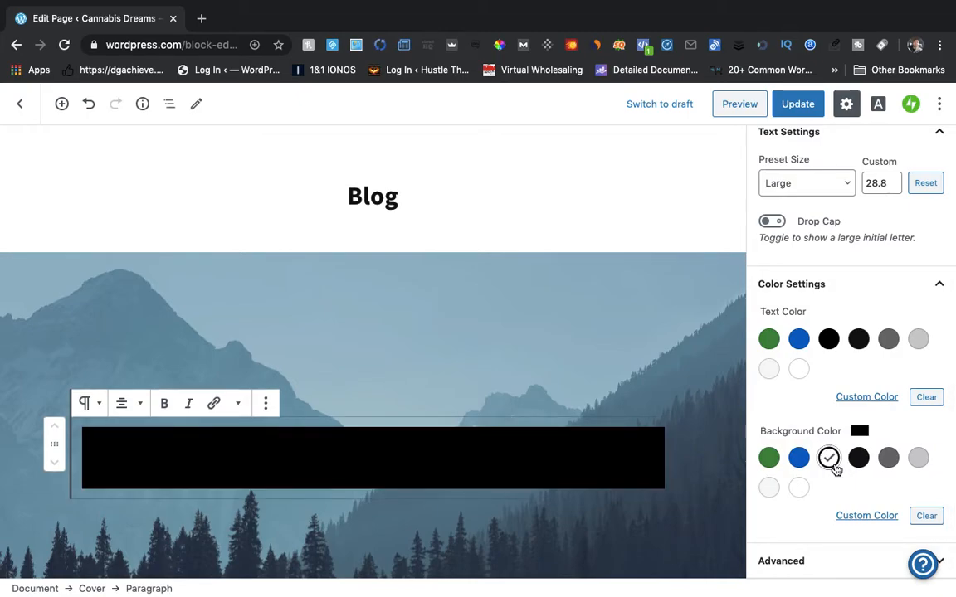
{"action": "left_click", "coordinate": [799, 488]}
{"action": "left_click", "coordinate": [769, 488]}
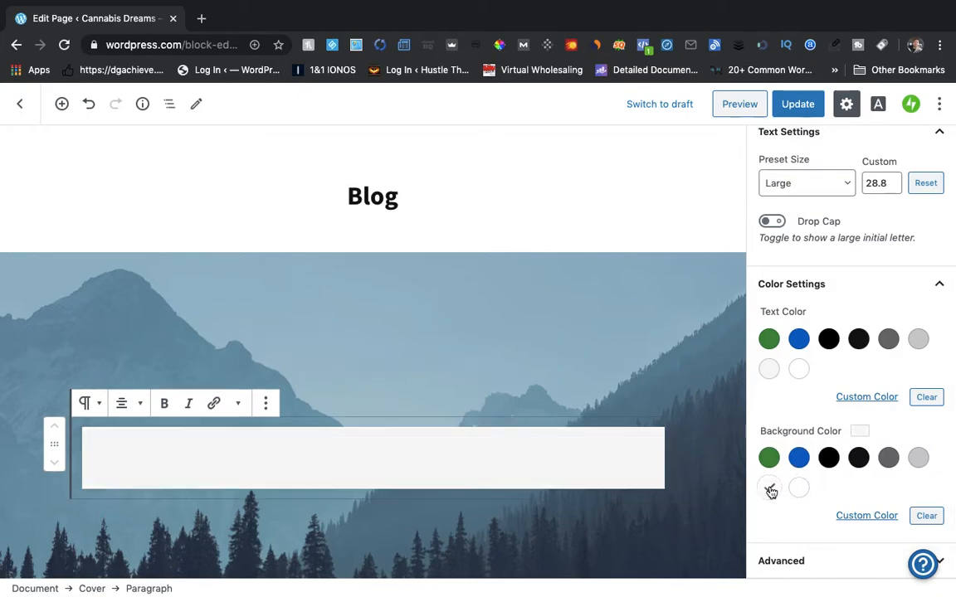
{"action": "left_click", "coordinate": [919, 458]}
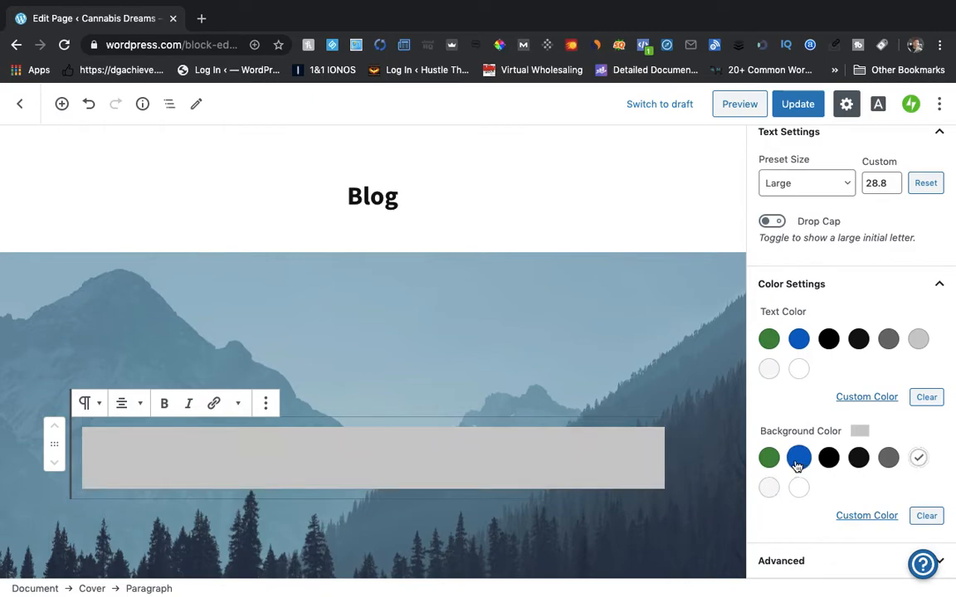
{"action": "left_click", "coordinate": [770, 461]}
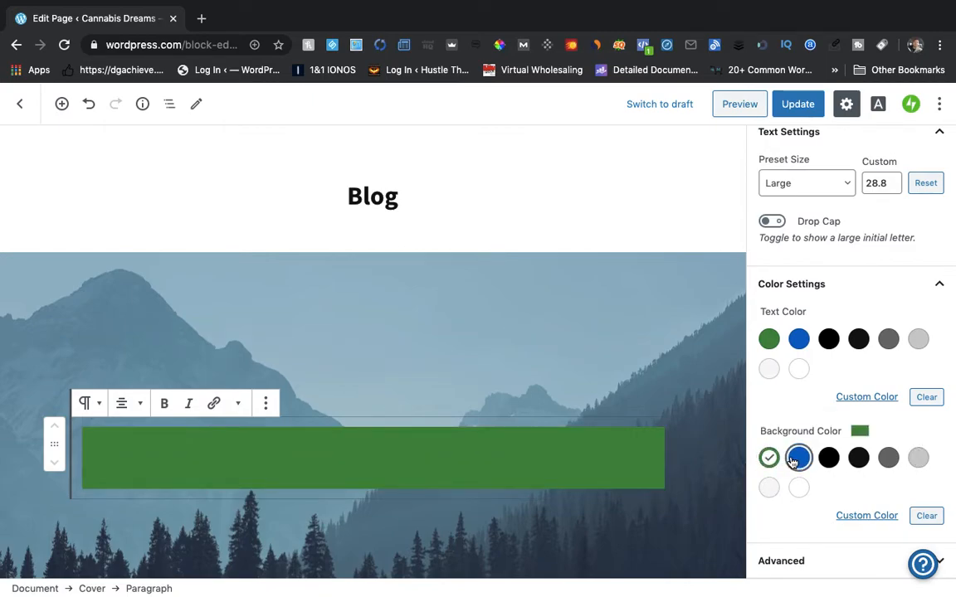
{"action": "left_click", "coordinate": [797, 456]}
{"action": "left_click", "coordinate": [828, 457]}
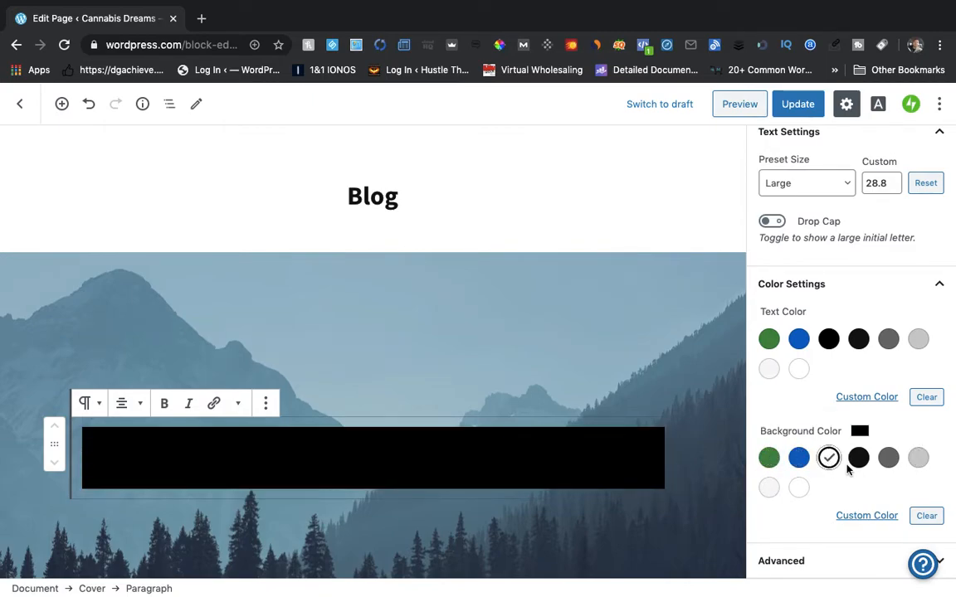
{"action": "left_click", "coordinate": [924, 515]}
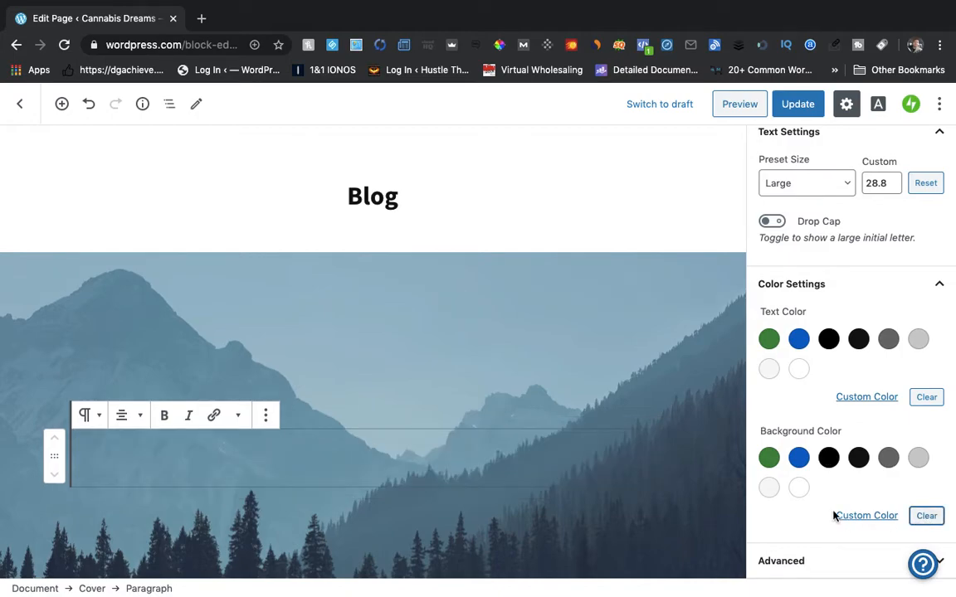
{"action": "left_click", "coordinate": [829, 339]}
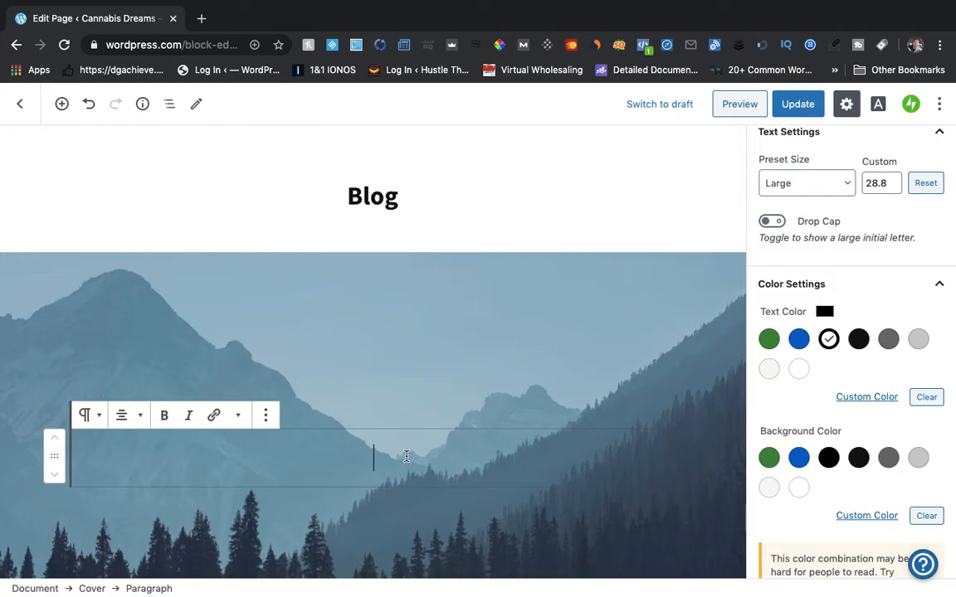
Step: Type 'Live the life you want' on the cover and make it bold
{"action": "type", "text": "Live the life you want"}
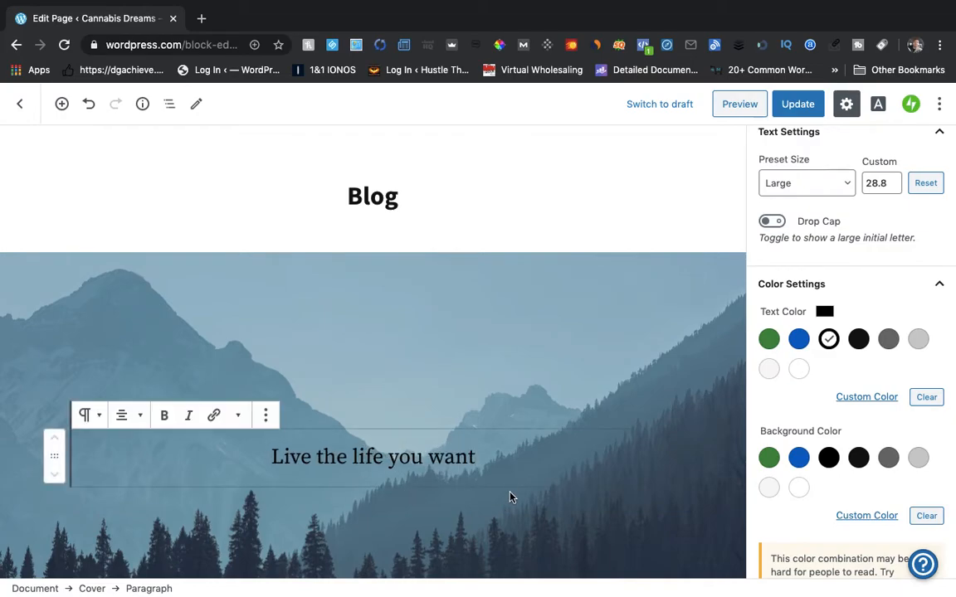
{"action": "left_click_drag", "start_coordinate": [480, 458], "coordinate": [274, 455]}
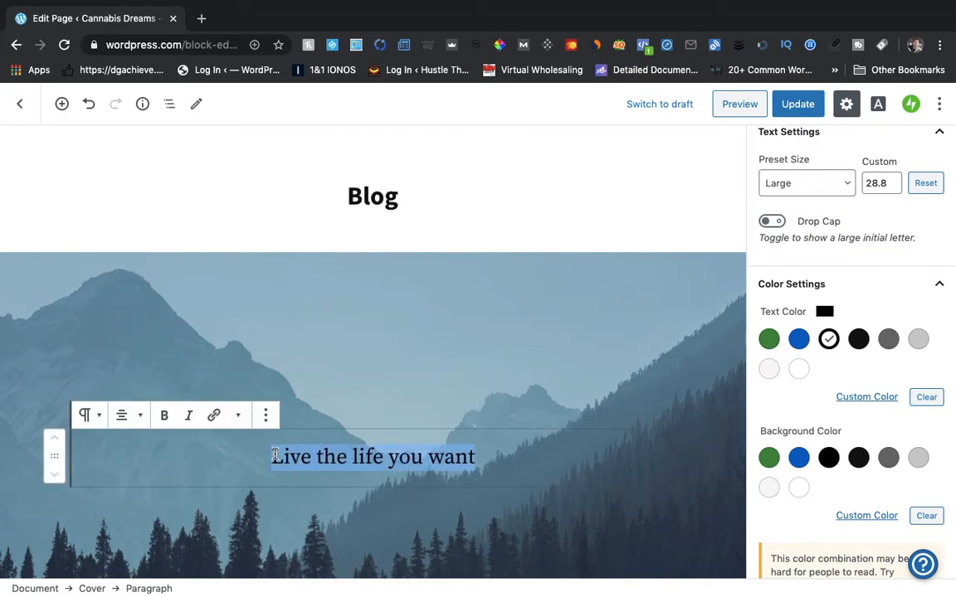
{"action": "left_click", "coordinate": [163, 415]}
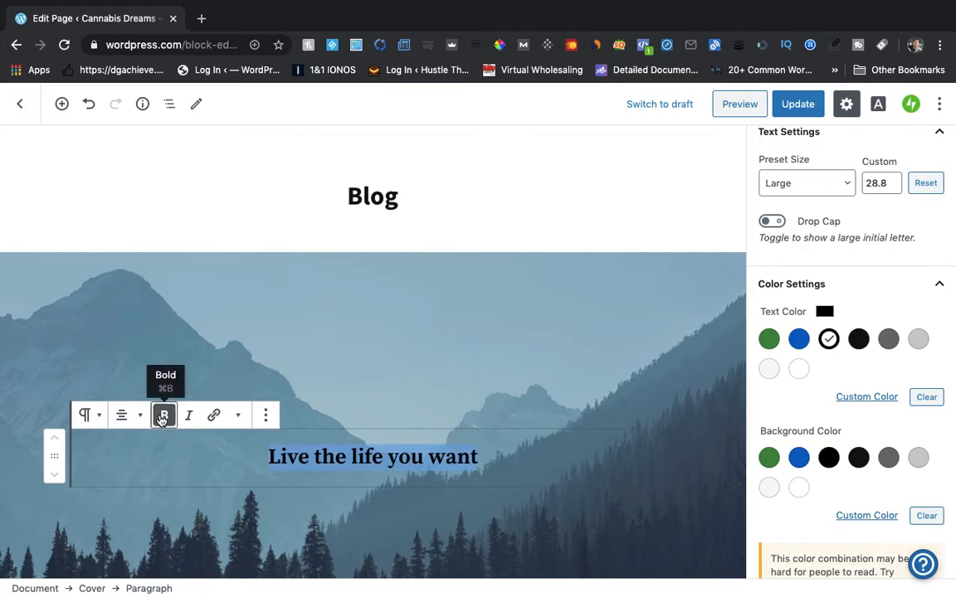
{"action": "scroll", "coordinate": [537, 463], "scroll_direction": "down", "scroll_amount": 5}
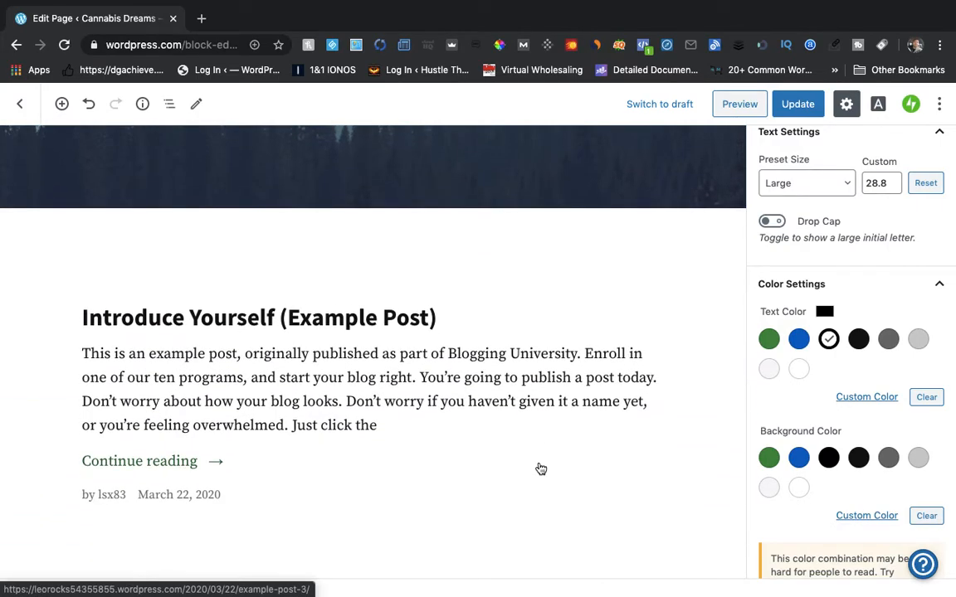
Step: Select the Blog Posts block and review its excerpt and tag-filter settings
{"action": "left_click", "coordinate": [382, 423]}
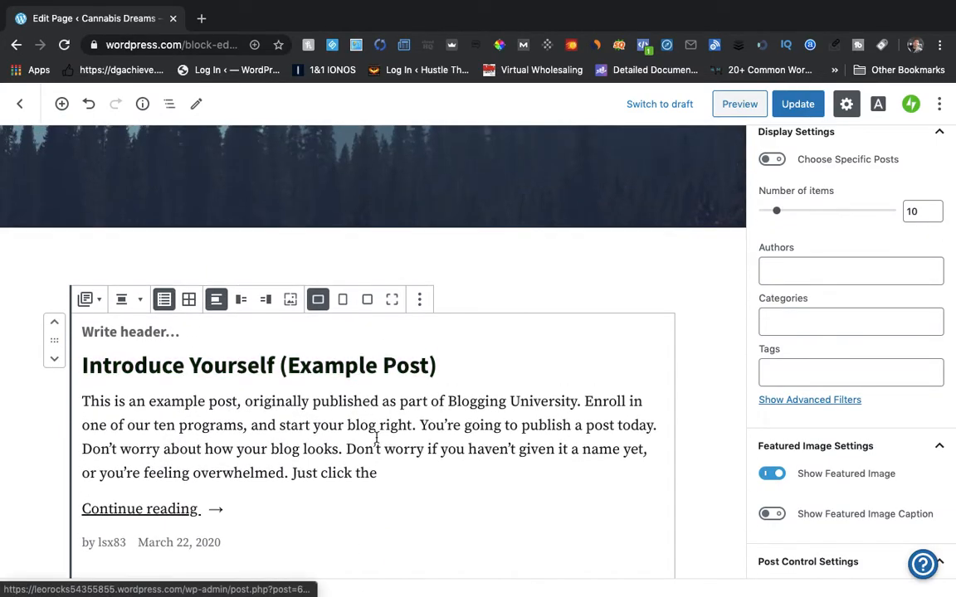
{"action": "left_click_drag", "start_coordinate": [379, 473], "coordinate": [84, 401]}
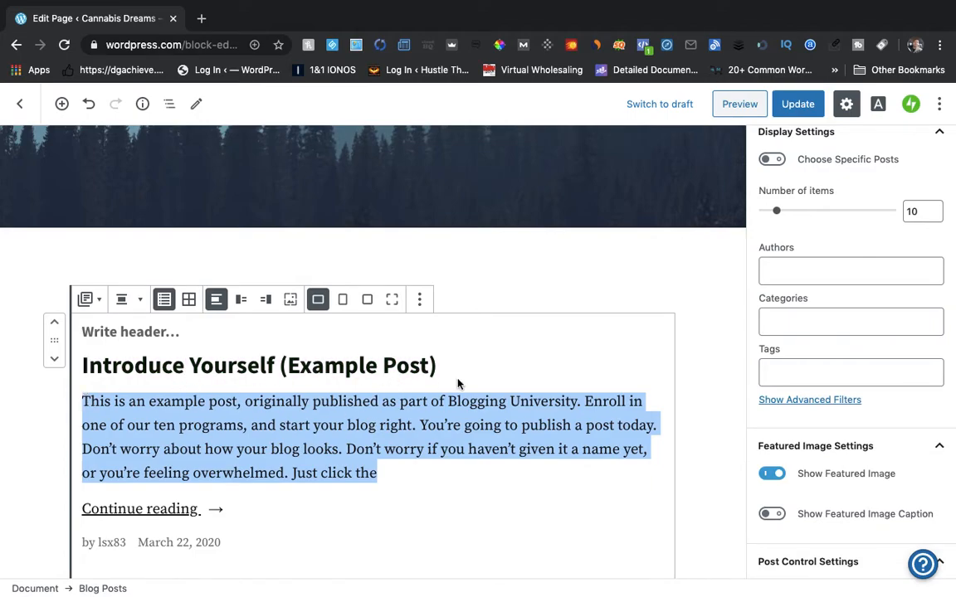
{"action": "left_click", "coordinate": [511, 369]}
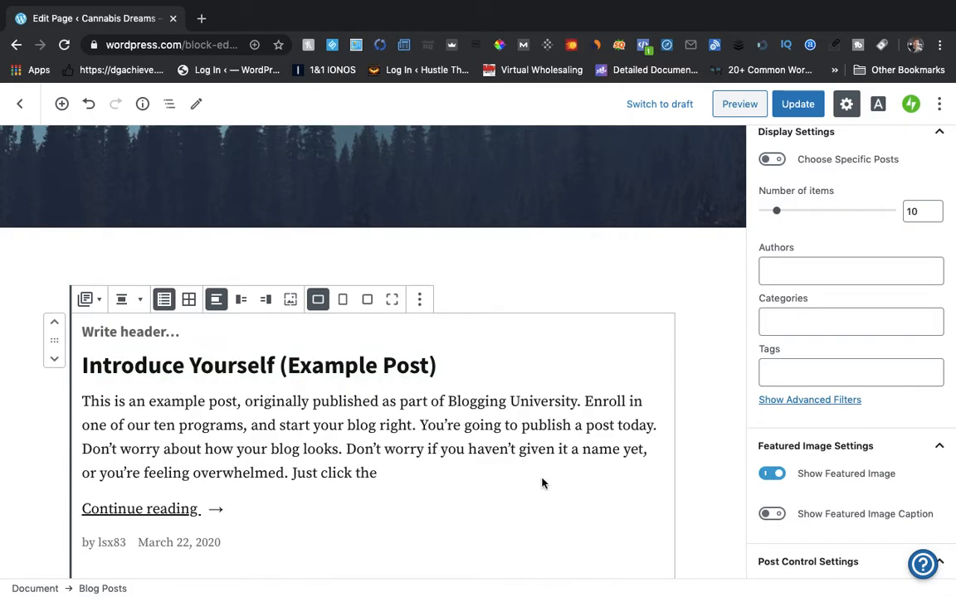
{"action": "left_click", "coordinate": [783, 373]}
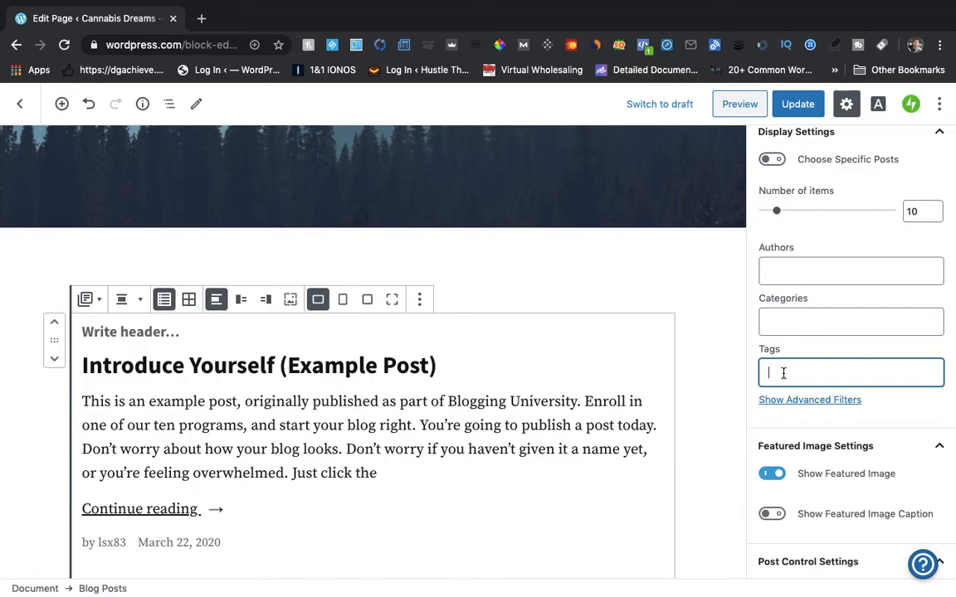
{"action": "type", "text": "kjkhh"}
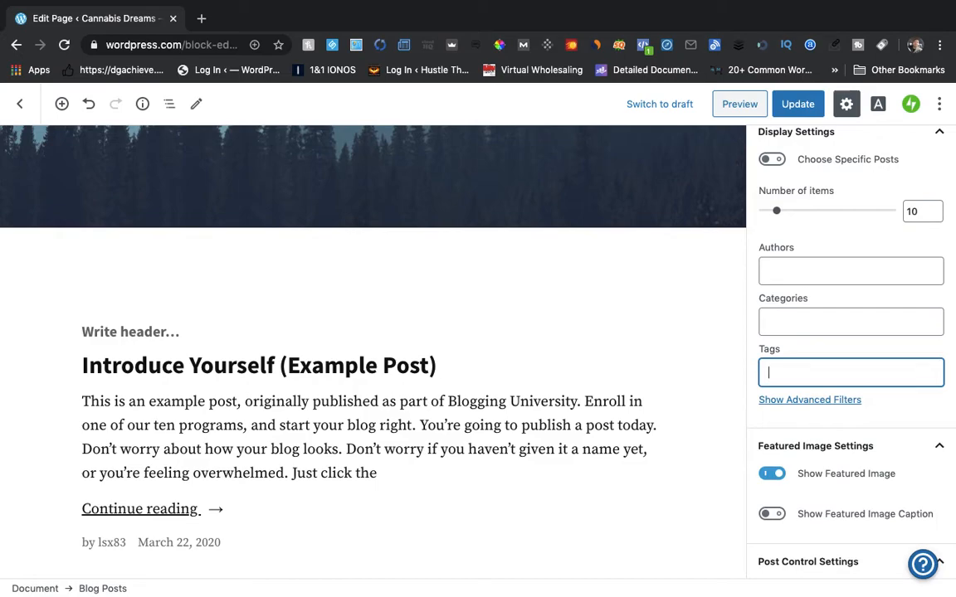
Step: Review the block's sidebar settings, then save the Blog page with Update
{"action": "scroll", "coordinate": [869, 473], "scroll_direction": "down", "scroll_amount": 6}
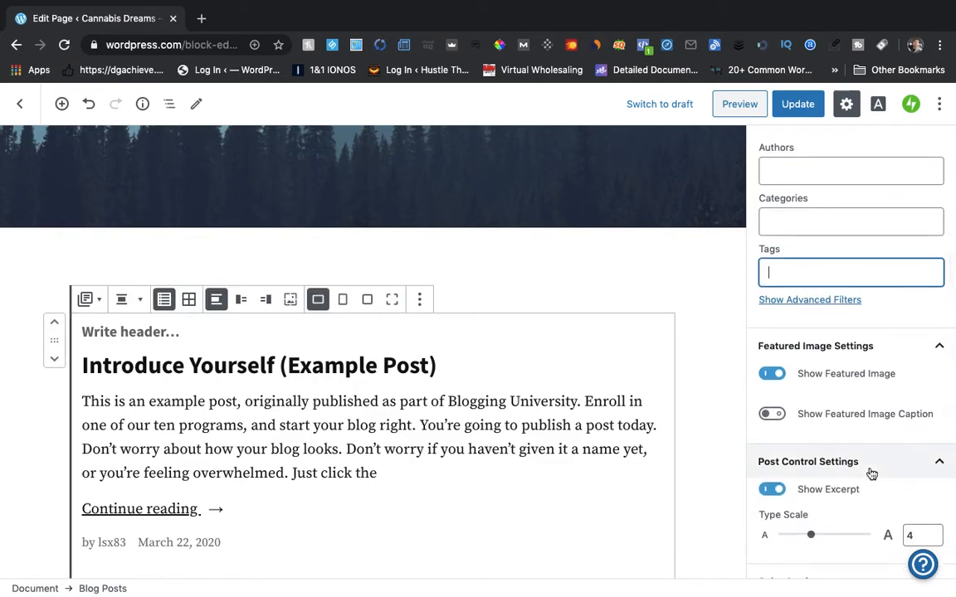
{"action": "scroll", "coordinate": [870, 474], "scroll_direction": "down", "scroll_amount": 1}
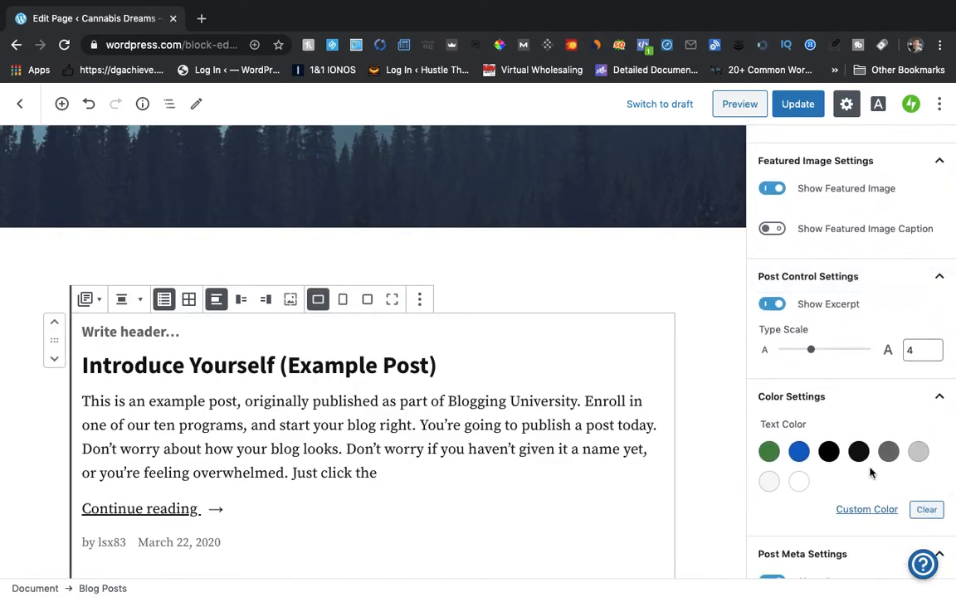
{"action": "scroll", "coordinate": [870, 474], "scroll_direction": "down", "scroll_amount": 4}
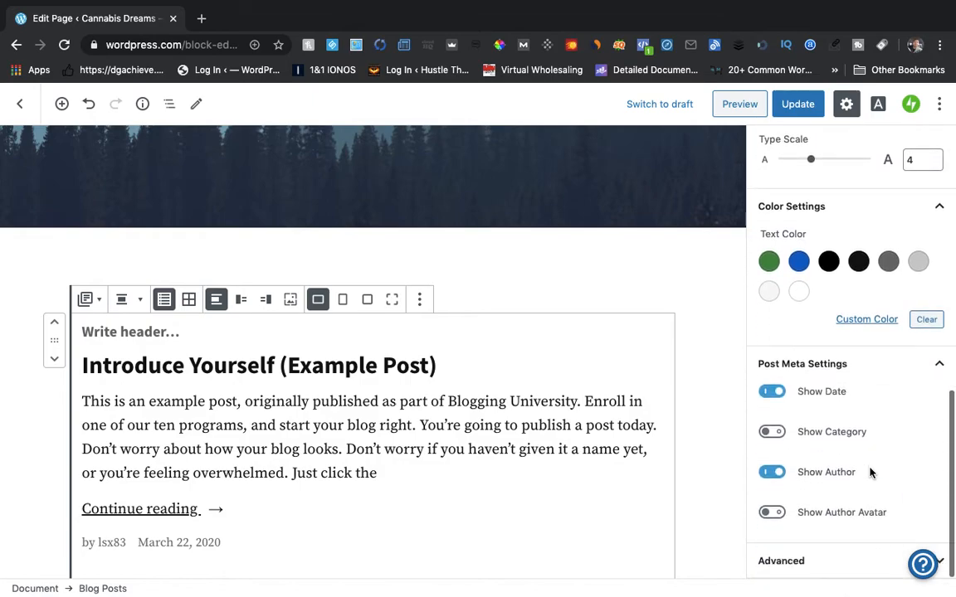
{"action": "scroll", "coordinate": [870, 474], "scroll_direction": "up", "scroll_amount": 15}
{"action": "left_click", "coordinate": [796, 105]}
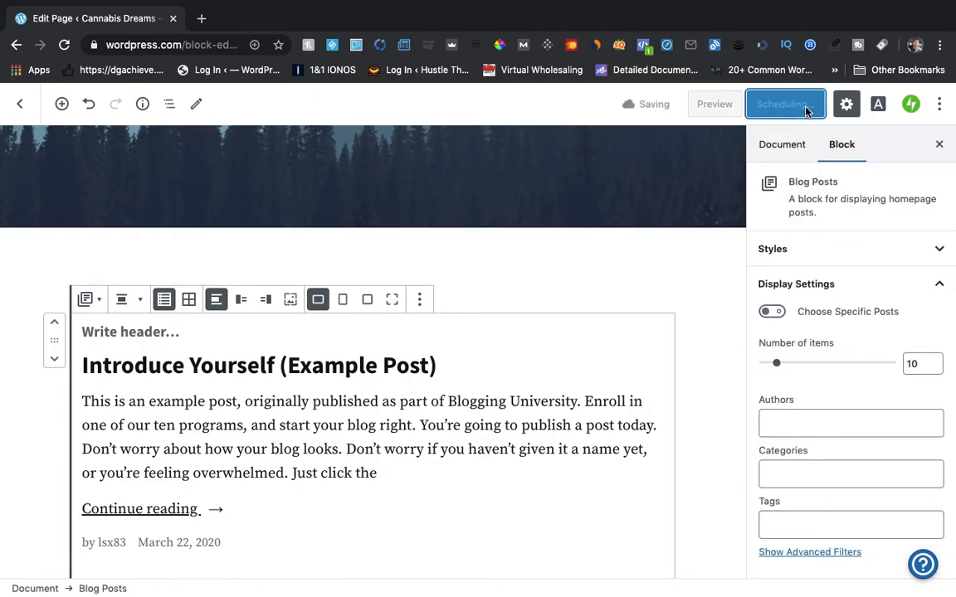
Step: Return to the pages list and check the Scheduled, Drafts and Published tabs
{"action": "left_click", "coordinate": [23, 105]}
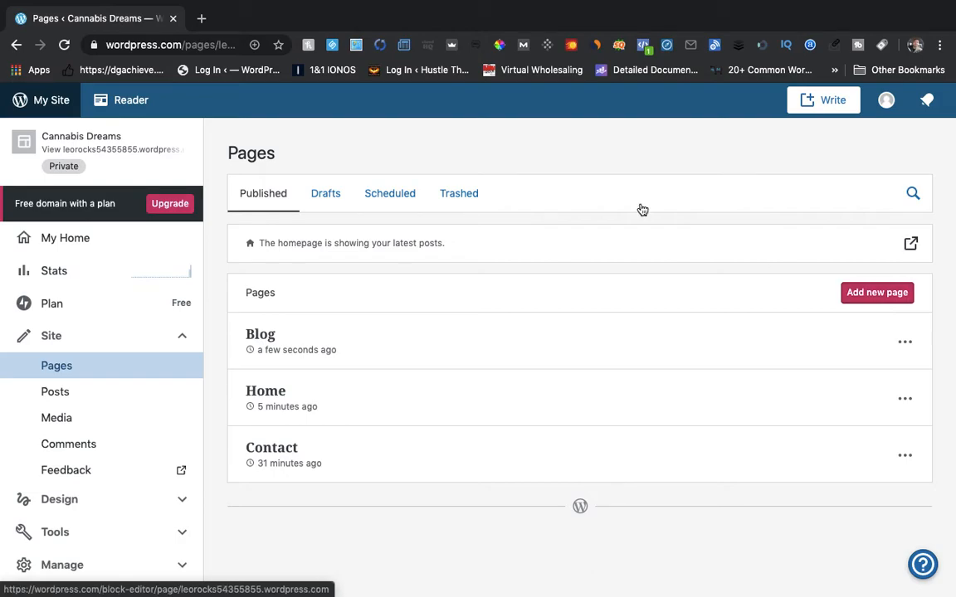
{"action": "left_click", "coordinate": [387, 202]}
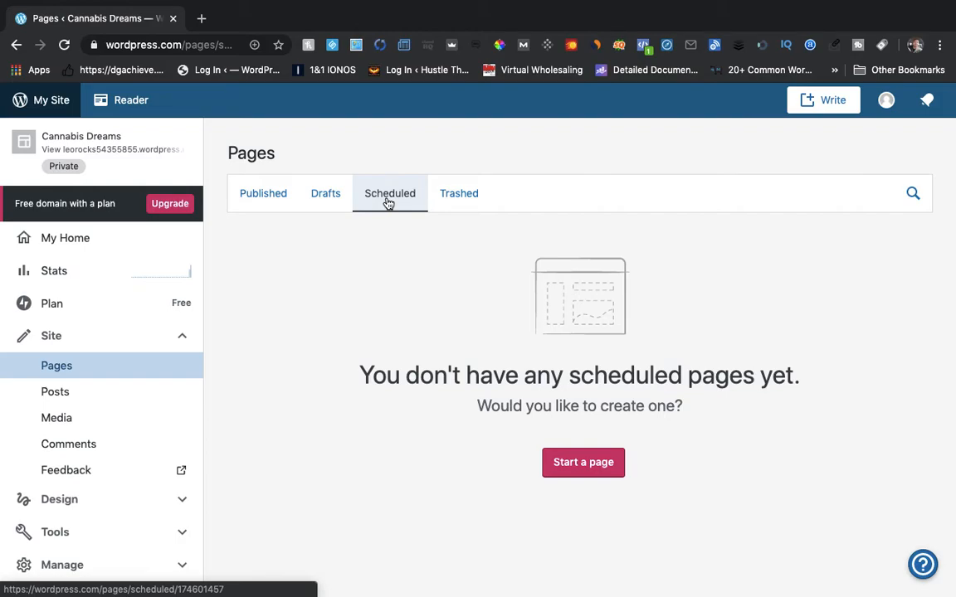
{"action": "left_click", "coordinate": [340, 197]}
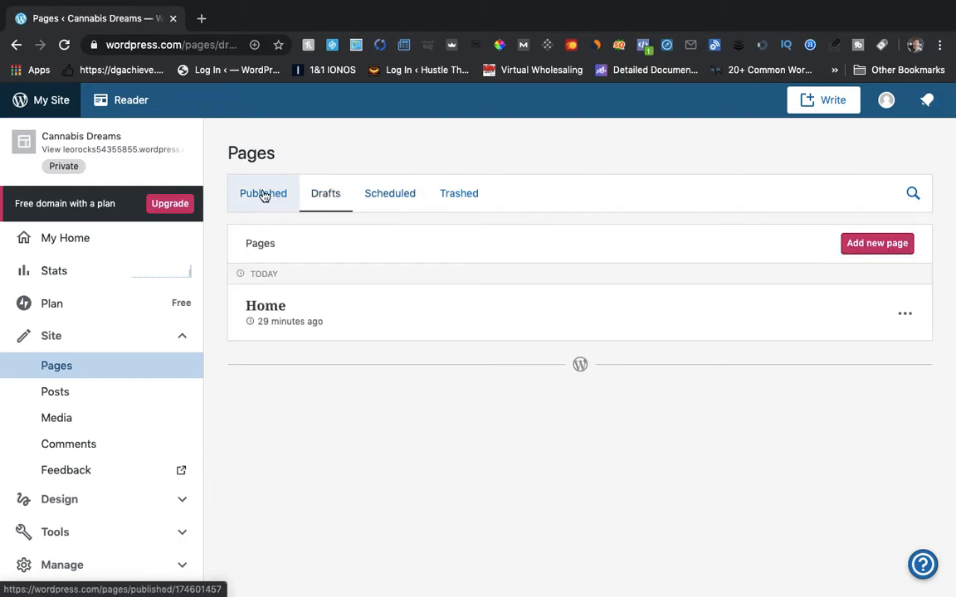
{"action": "left_click", "coordinate": [264, 195]}
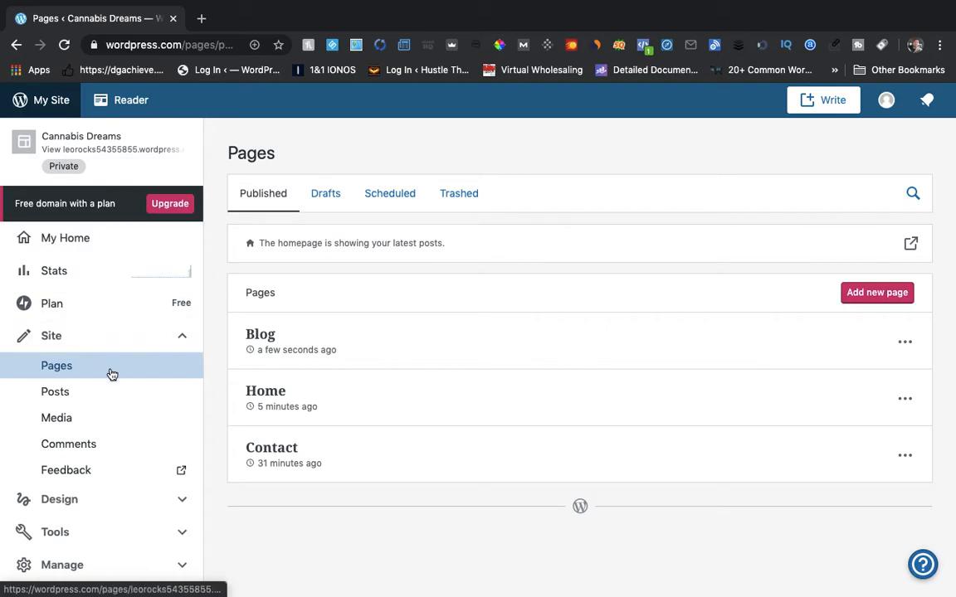
Step: Look at Media and the empty Comments list, then open the Customizer under Design
{"action": "left_click", "coordinate": [97, 421]}
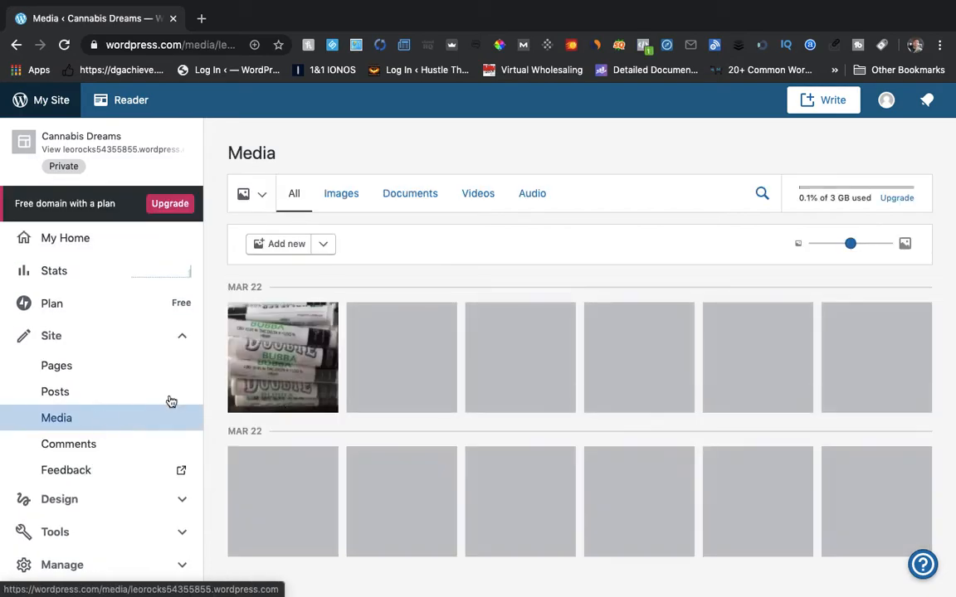
{"action": "left_click", "coordinate": [81, 452]}
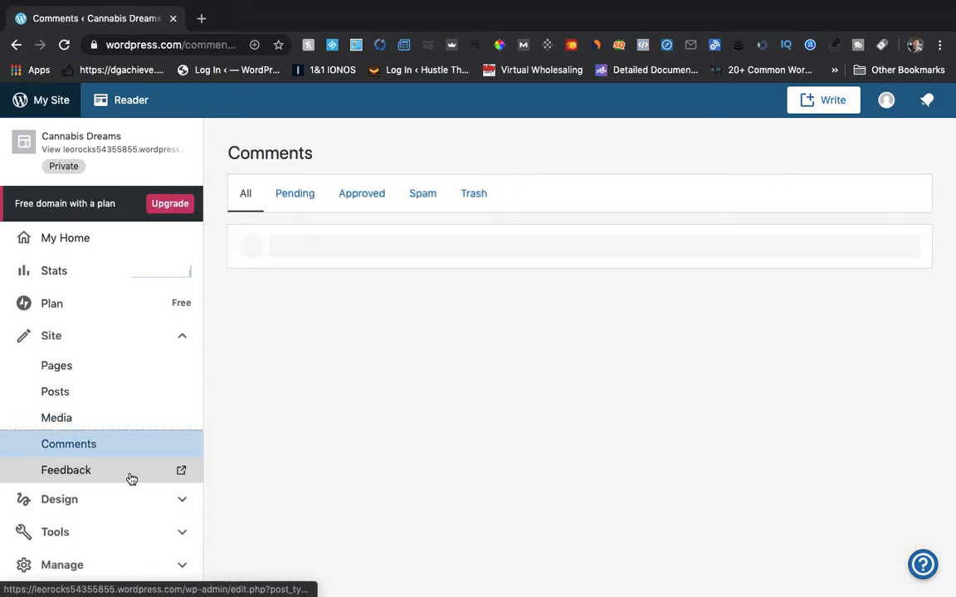
{"action": "left_click", "coordinate": [127, 497]}
{"action": "scroll", "coordinate": [127, 501], "scroll_direction": "down", "scroll_amount": 2}
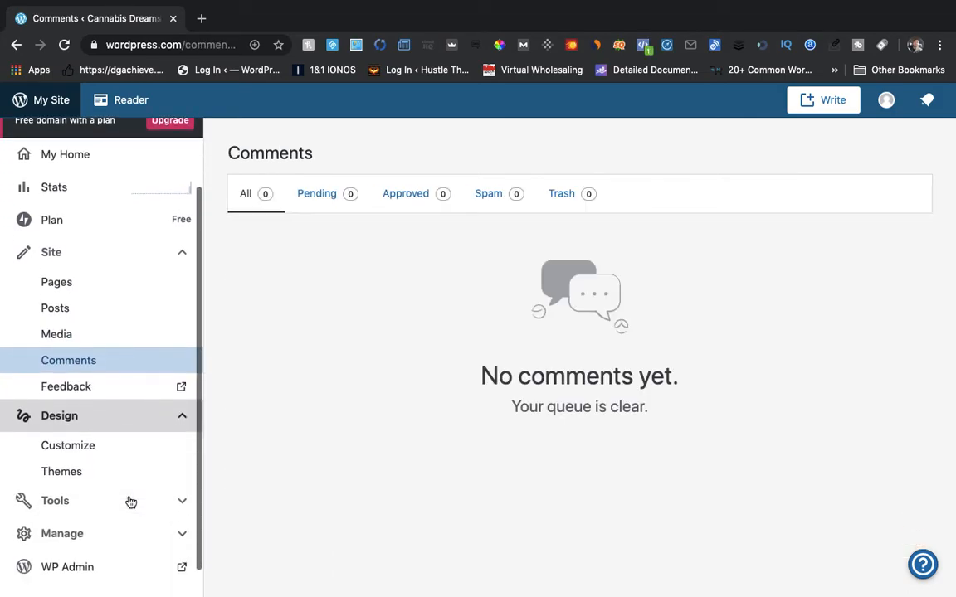
{"action": "left_click", "coordinate": [101, 455]}
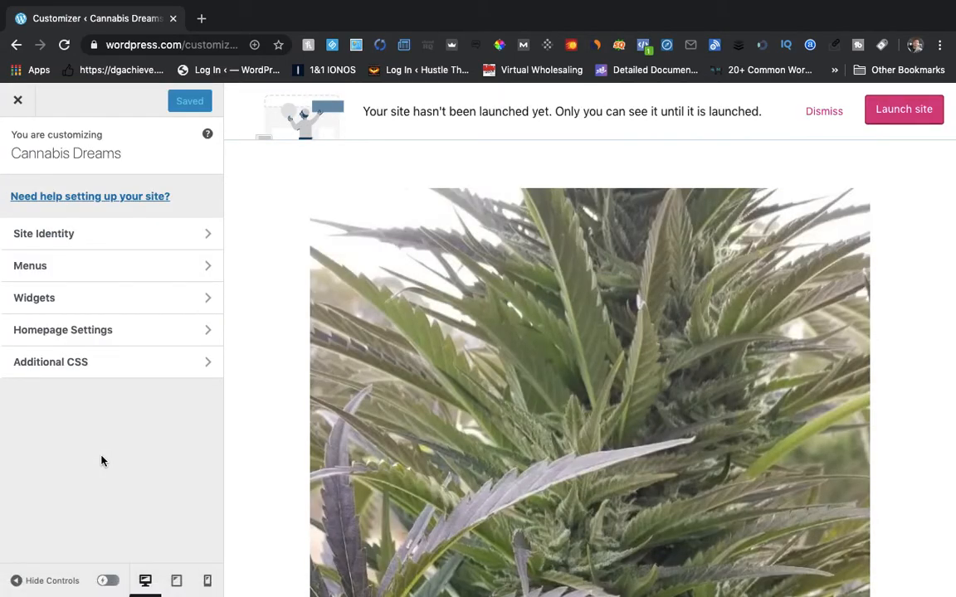
{"action": "left_click", "coordinate": [821, 113]}
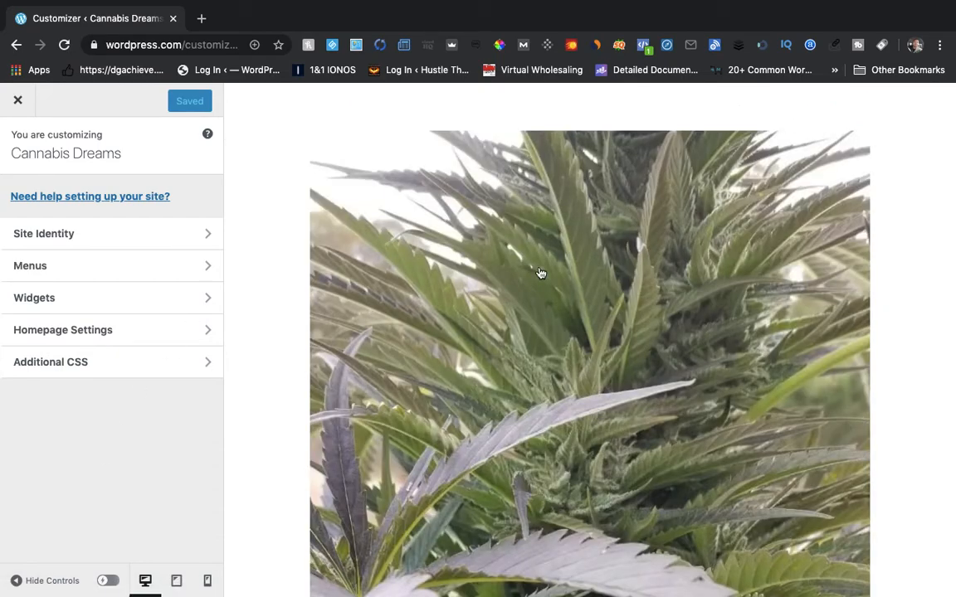
{"action": "scroll", "coordinate": [472, 306], "scroll_direction": "down", "scroll_amount": 10}
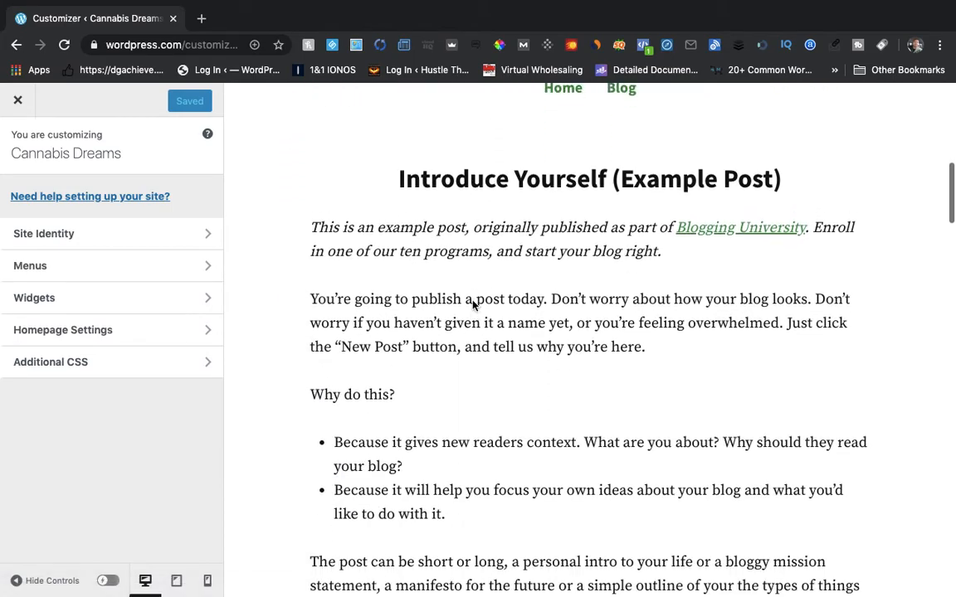
{"action": "scroll", "coordinate": [472, 305], "scroll_direction": "down", "scroll_amount": 1}
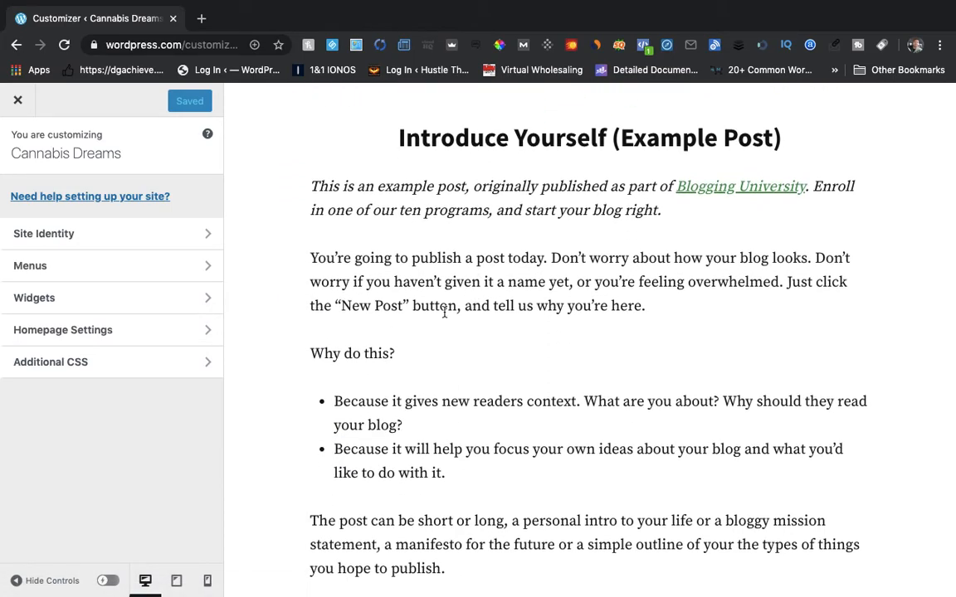
{"action": "left_click", "coordinate": [140, 331]}
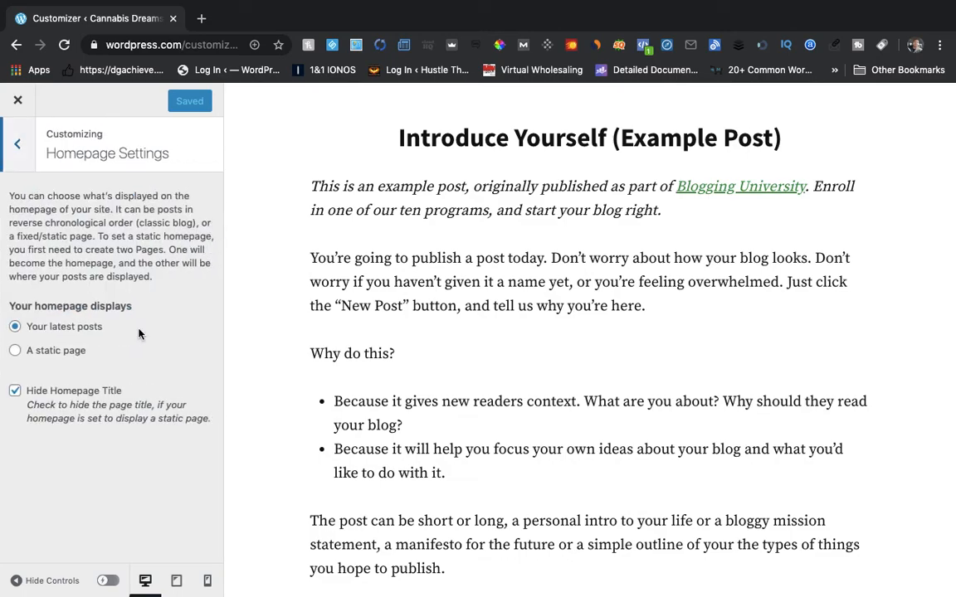
{"action": "left_click", "coordinate": [18, 102]}
{"action": "scroll", "coordinate": [125, 448], "scroll_direction": "down", "scroll_amount": 1}
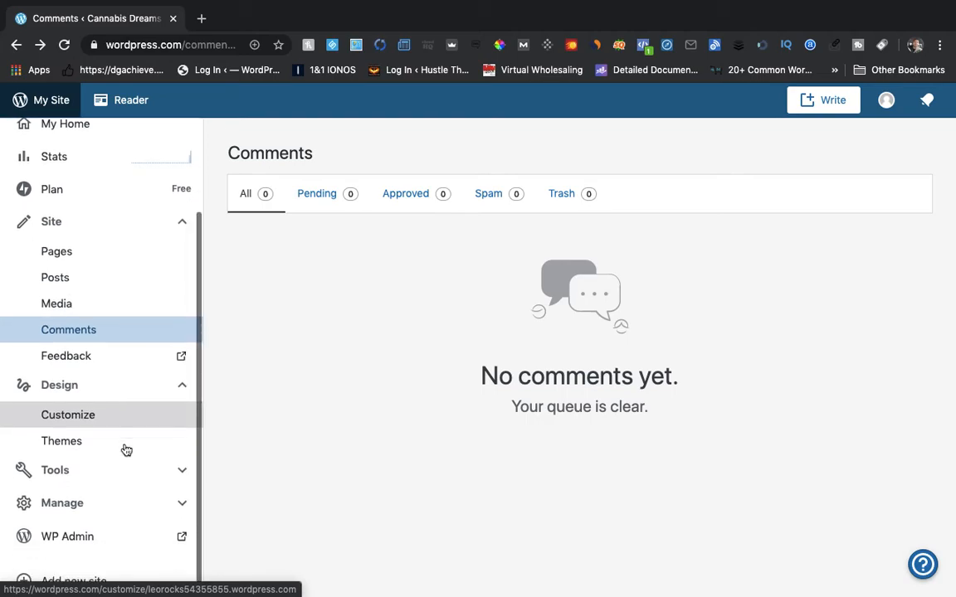
Step: Open Plugins under Tools and follow the Business plan upgrade banner
{"action": "left_click", "coordinate": [152, 472]}
{"action": "left_click", "coordinate": [71, 500]}
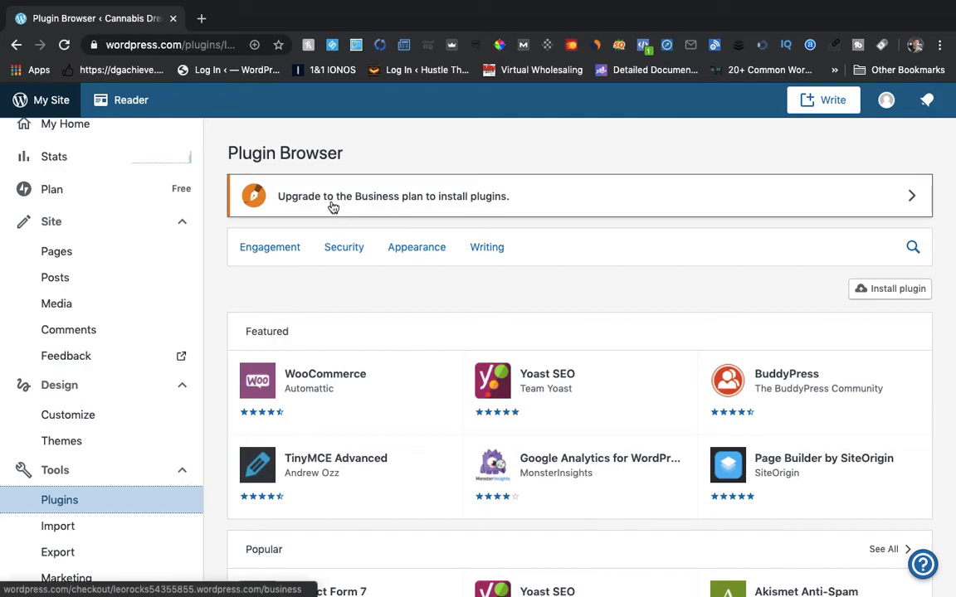
{"action": "left_click", "coordinate": [589, 207]}
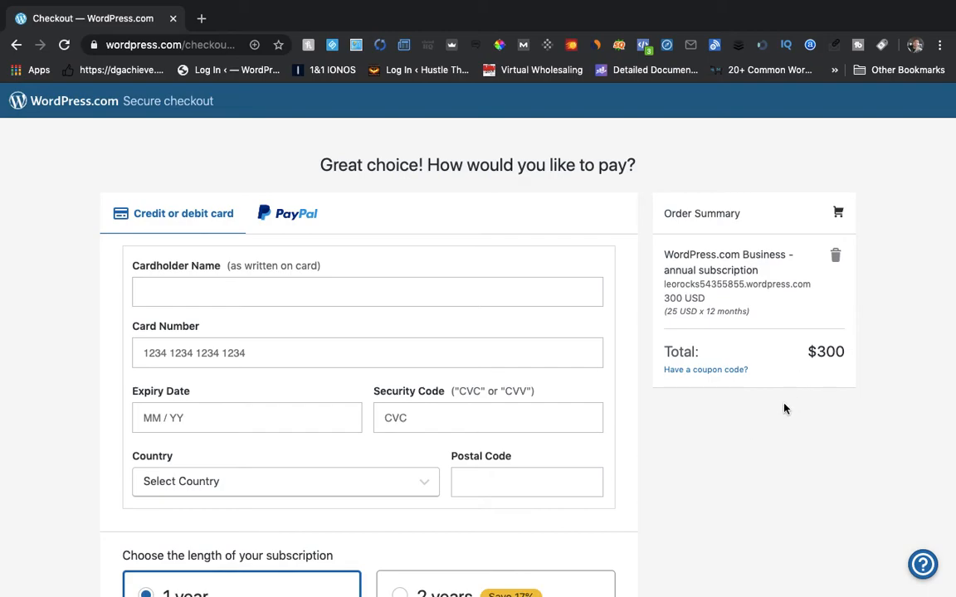
Step: Review the $300 Business-plan checkout, then return to the Plugin Browser's featured and popular plugins
{"action": "scroll", "coordinate": [749, 419], "scroll_direction": "down", "scroll_amount": 5}
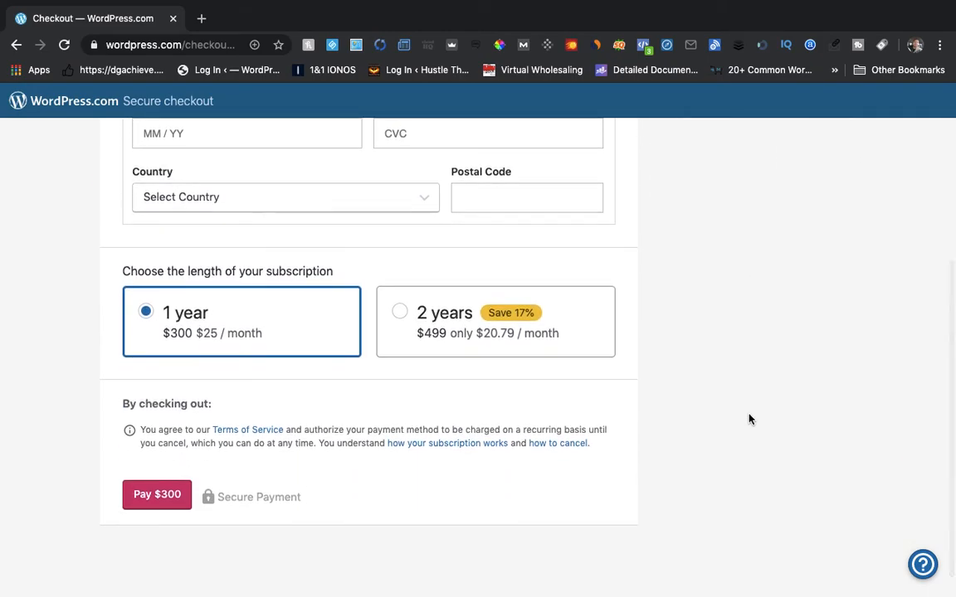
{"action": "scroll", "coordinate": [749, 418], "scroll_direction": "up", "scroll_amount": 5}
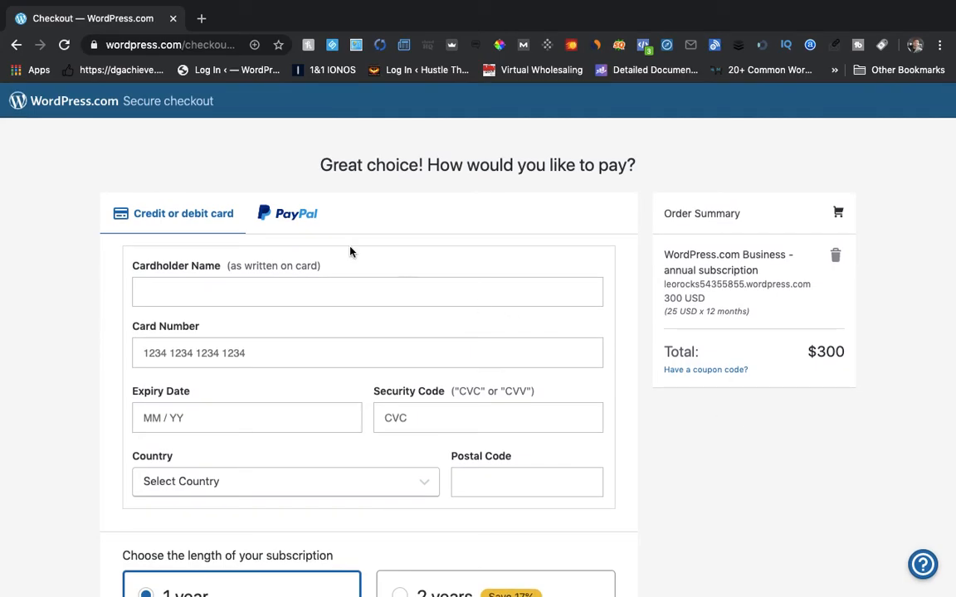
{"action": "left_click", "coordinate": [16, 46]}
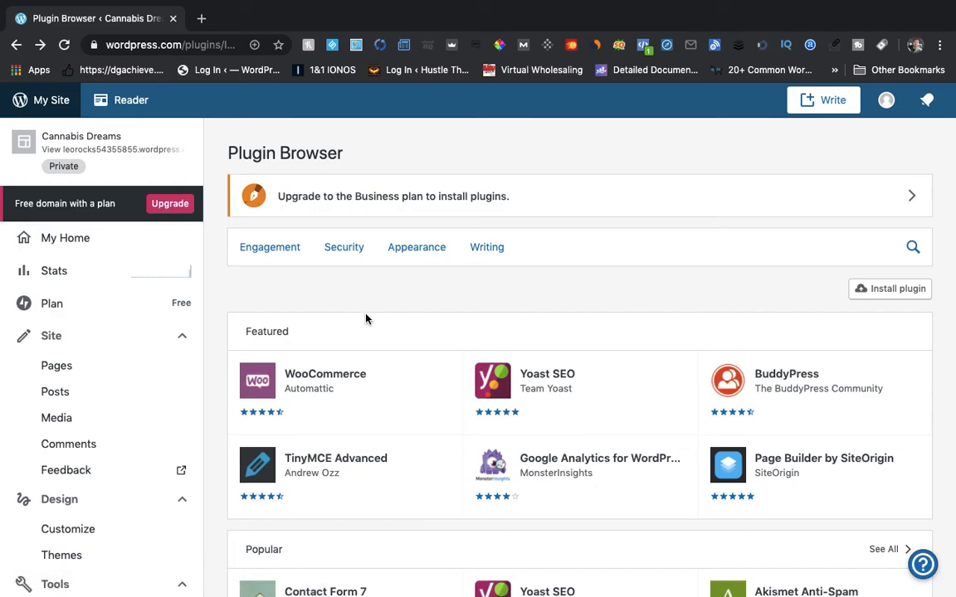
{"action": "scroll", "coordinate": [366, 319], "scroll_direction": "down", "scroll_amount": 3}
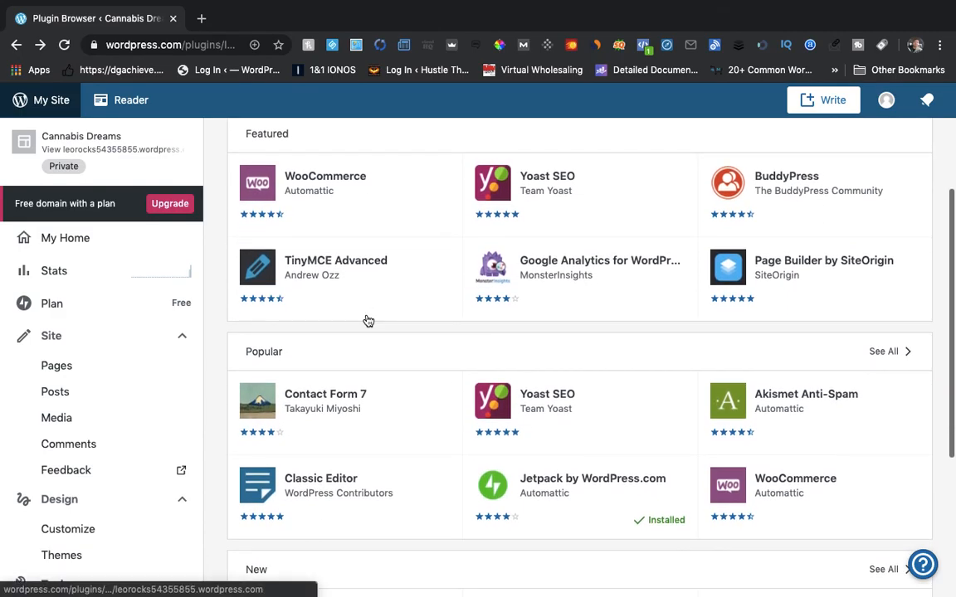